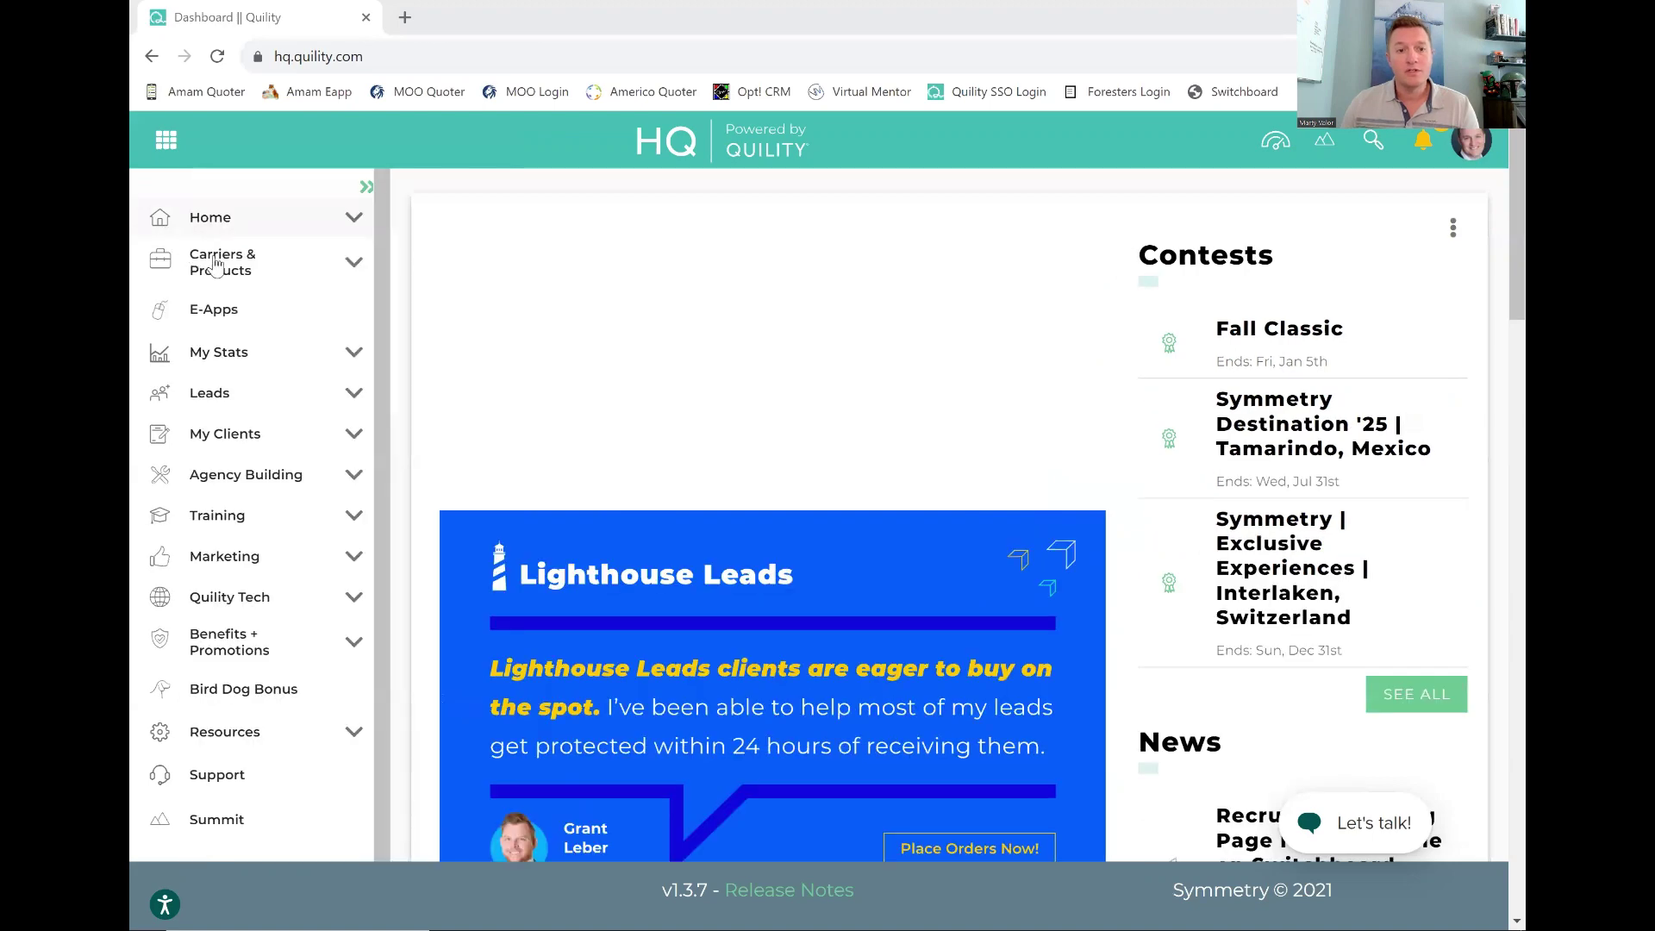
Open Mutual of Omaha's carrier information page from Carrier Resources in Quility HQ.
{"action": "left_click", "coordinate": [216, 265]}
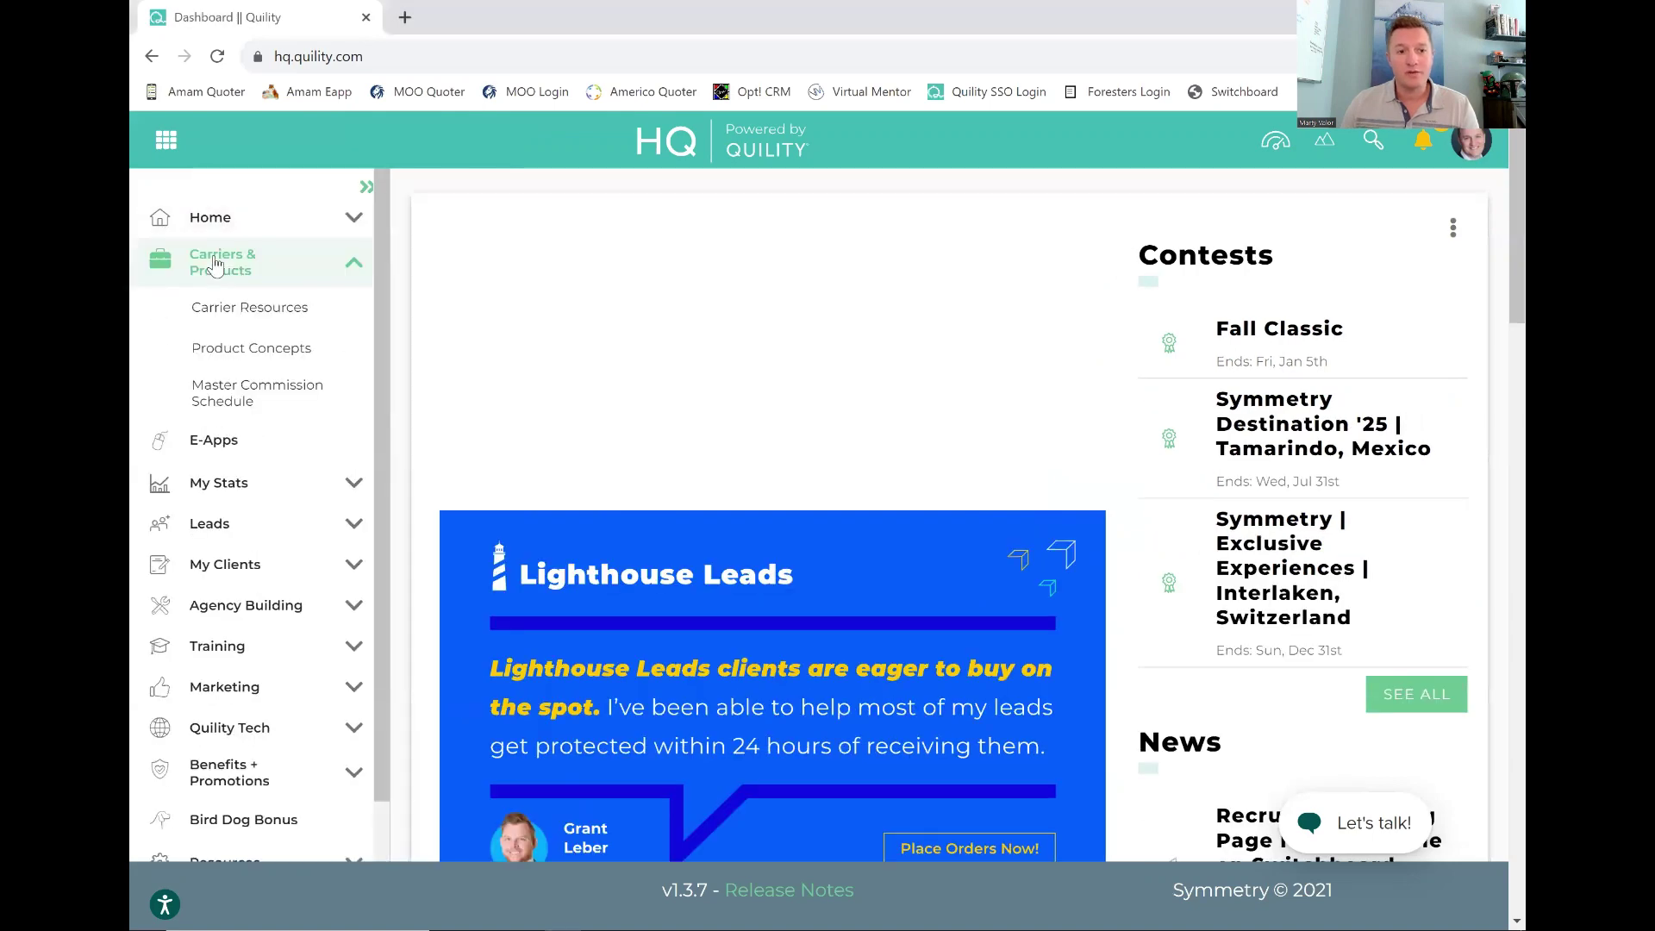
{"action": "left_click", "coordinate": [236, 315]}
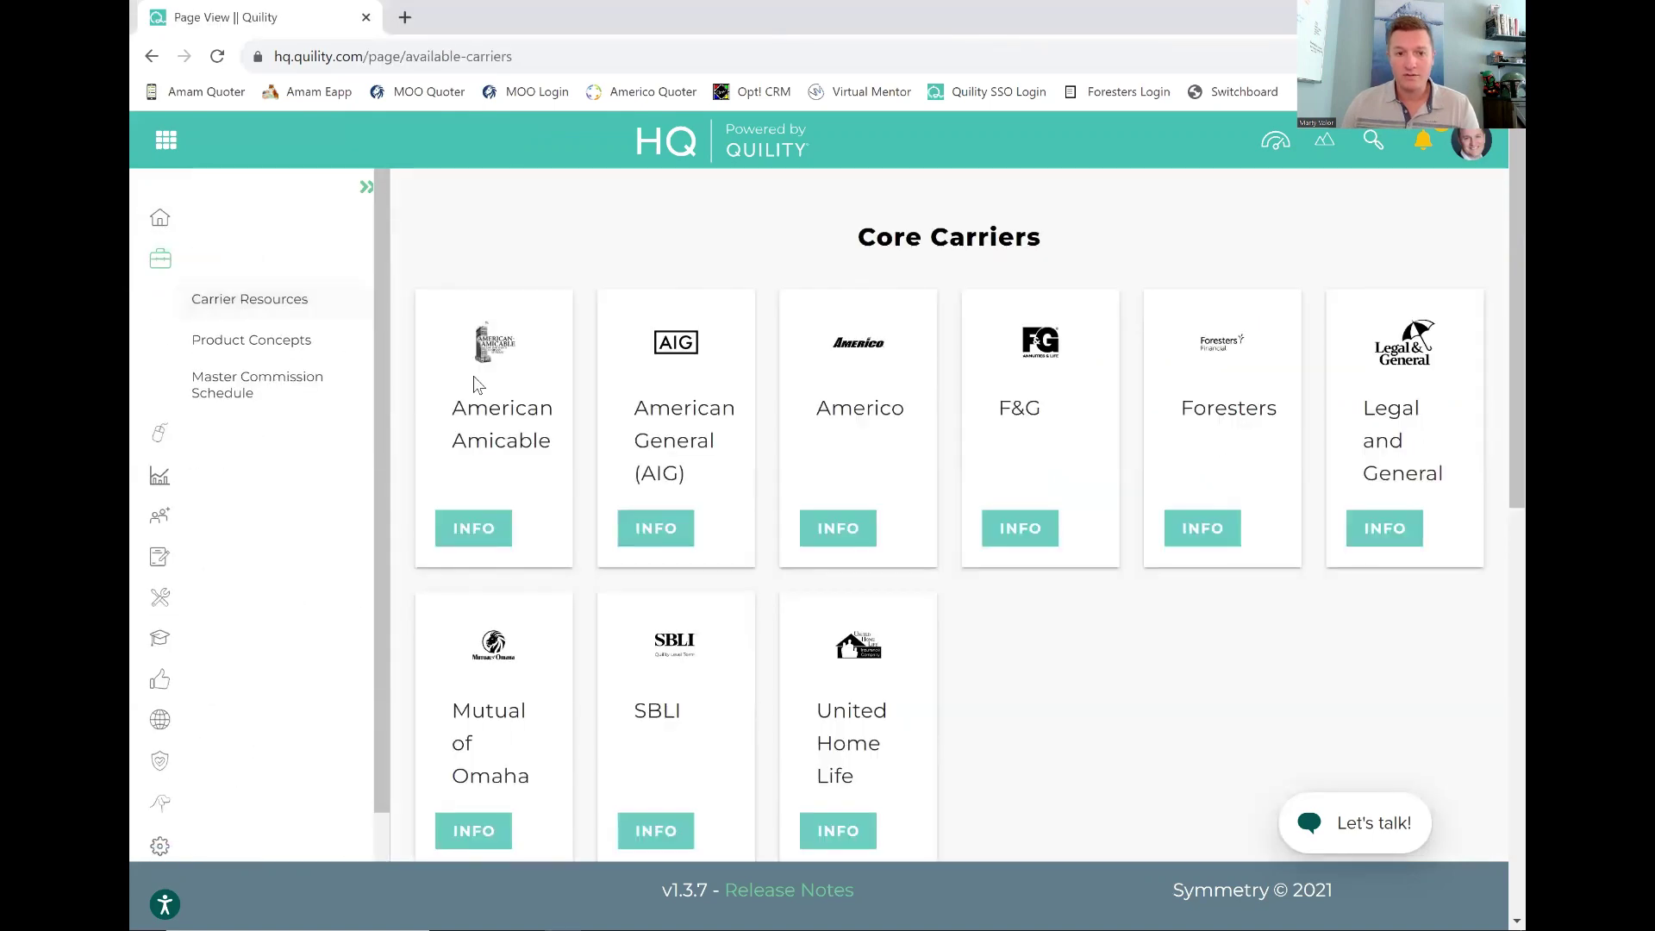
{"action": "scroll", "coordinate": [431, 508], "scroll_direction": "down", "scroll_amount": 2}
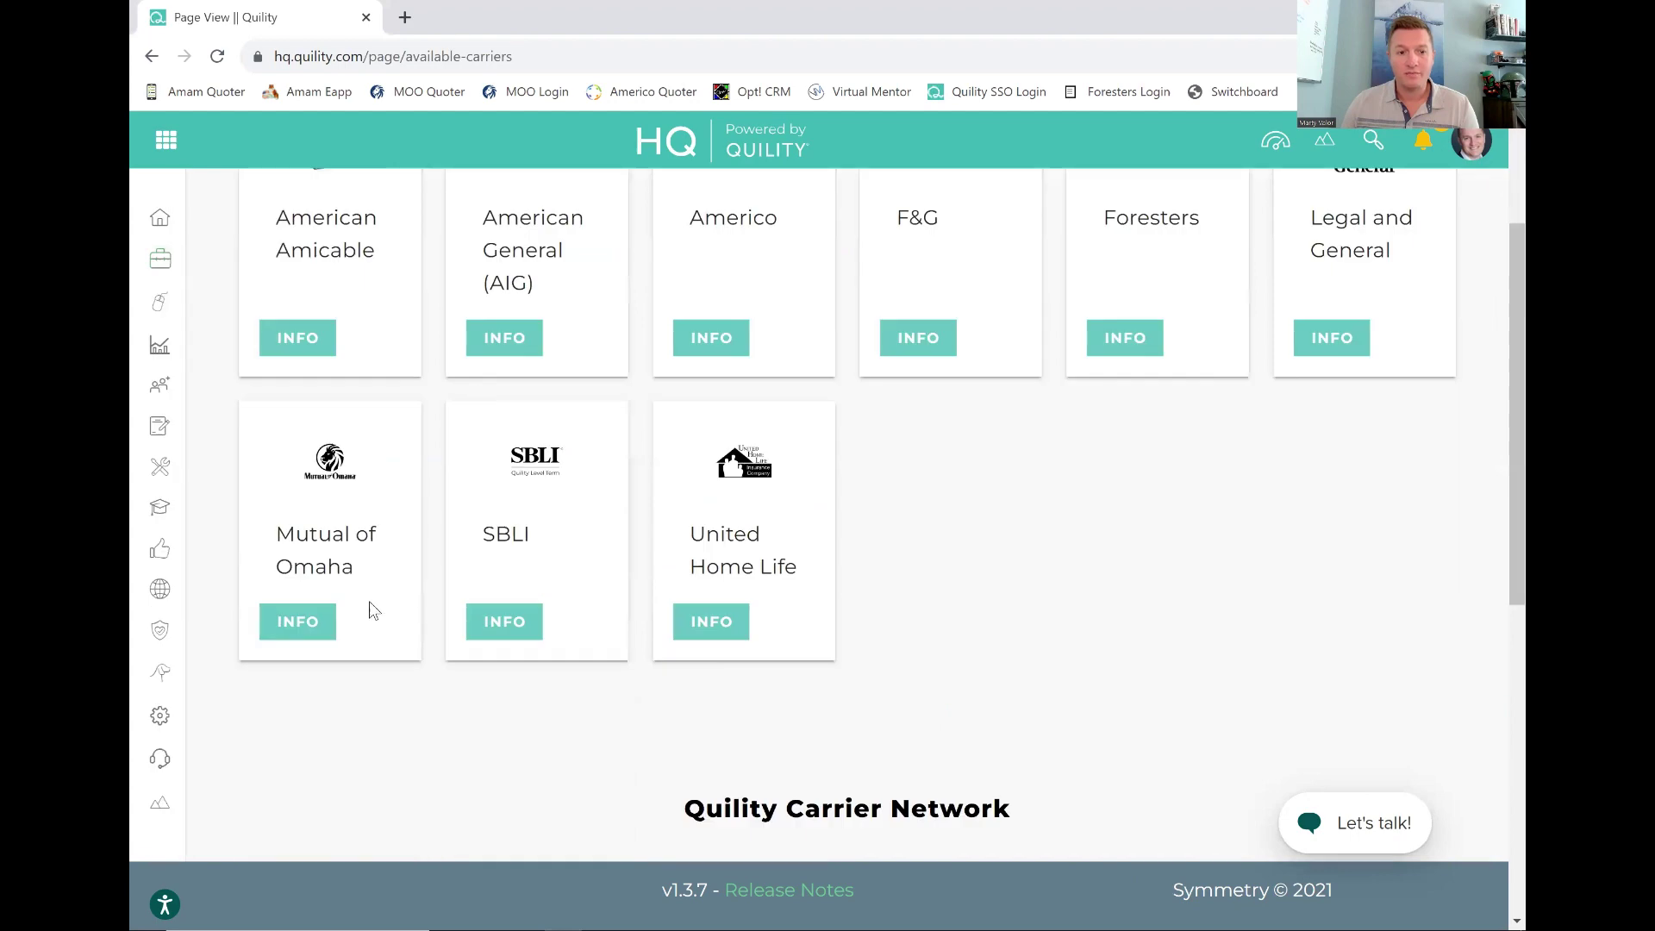
{"action": "left_click", "coordinate": [300, 633]}
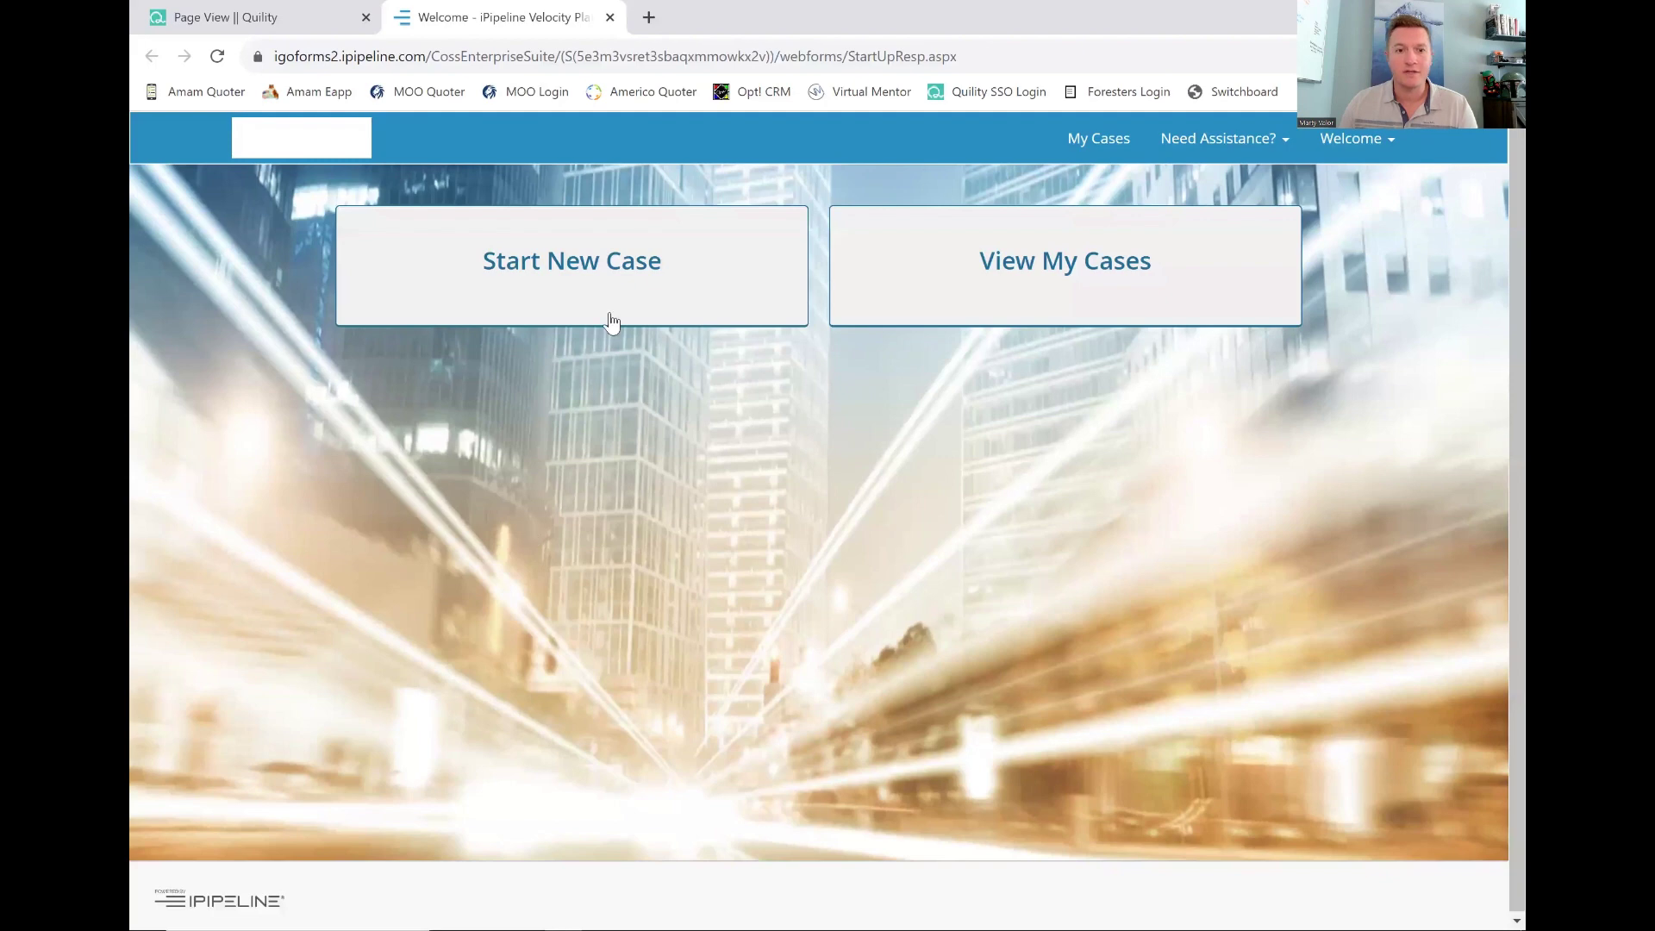
Start a new case for insured Test Test, born 05/18/2000.
{"action": "left_click", "coordinate": [612, 276]}
{"action": "left_click", "coordinate": [425, 517]}
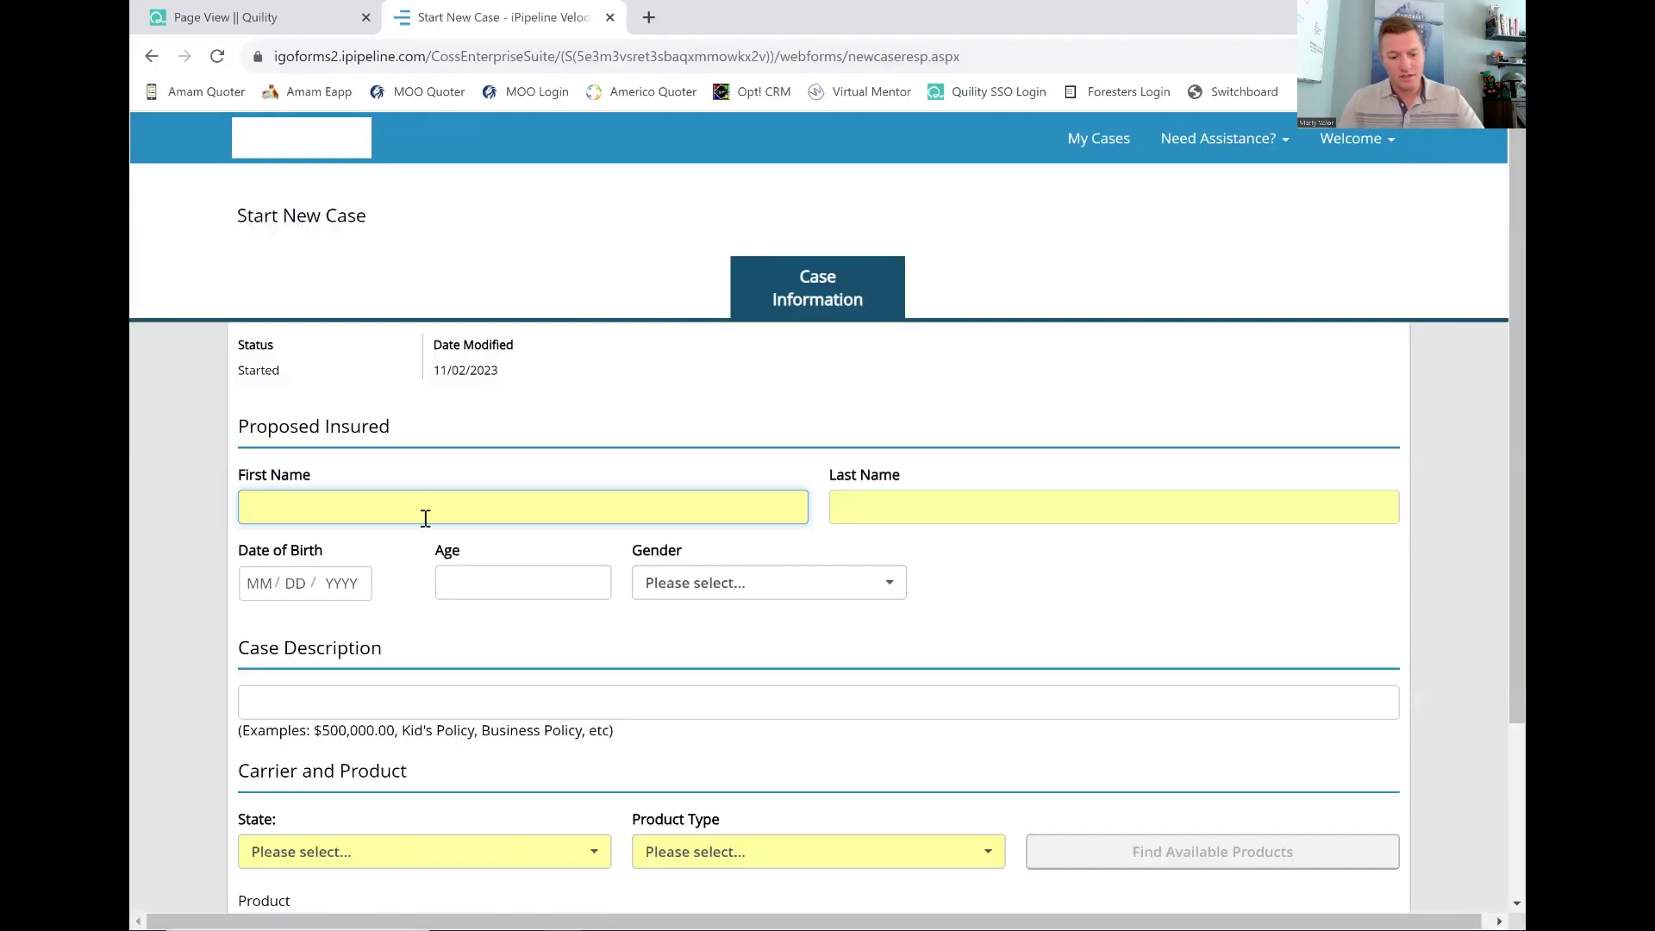
{"action": "type", "text": "Test"}
{"action": "key", "text": "Tab"}
{"action": "type", "text": "T"}
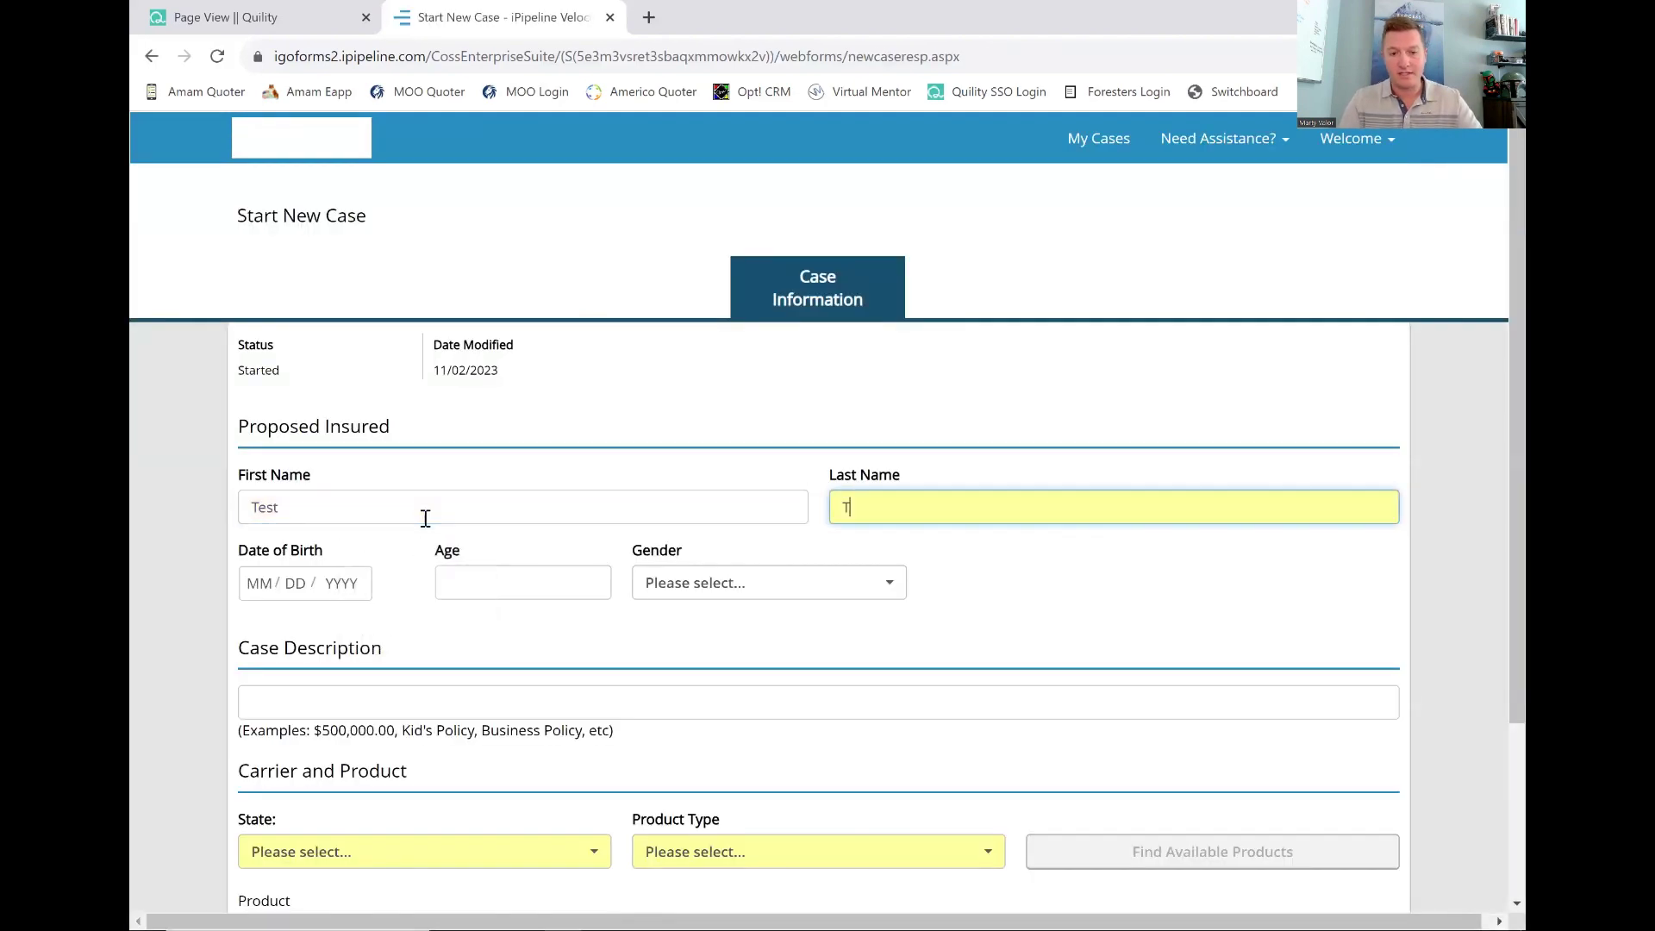
{"action": "type", "text": "est"}
{"action": "left_click", "coordinate": [276, 579]}
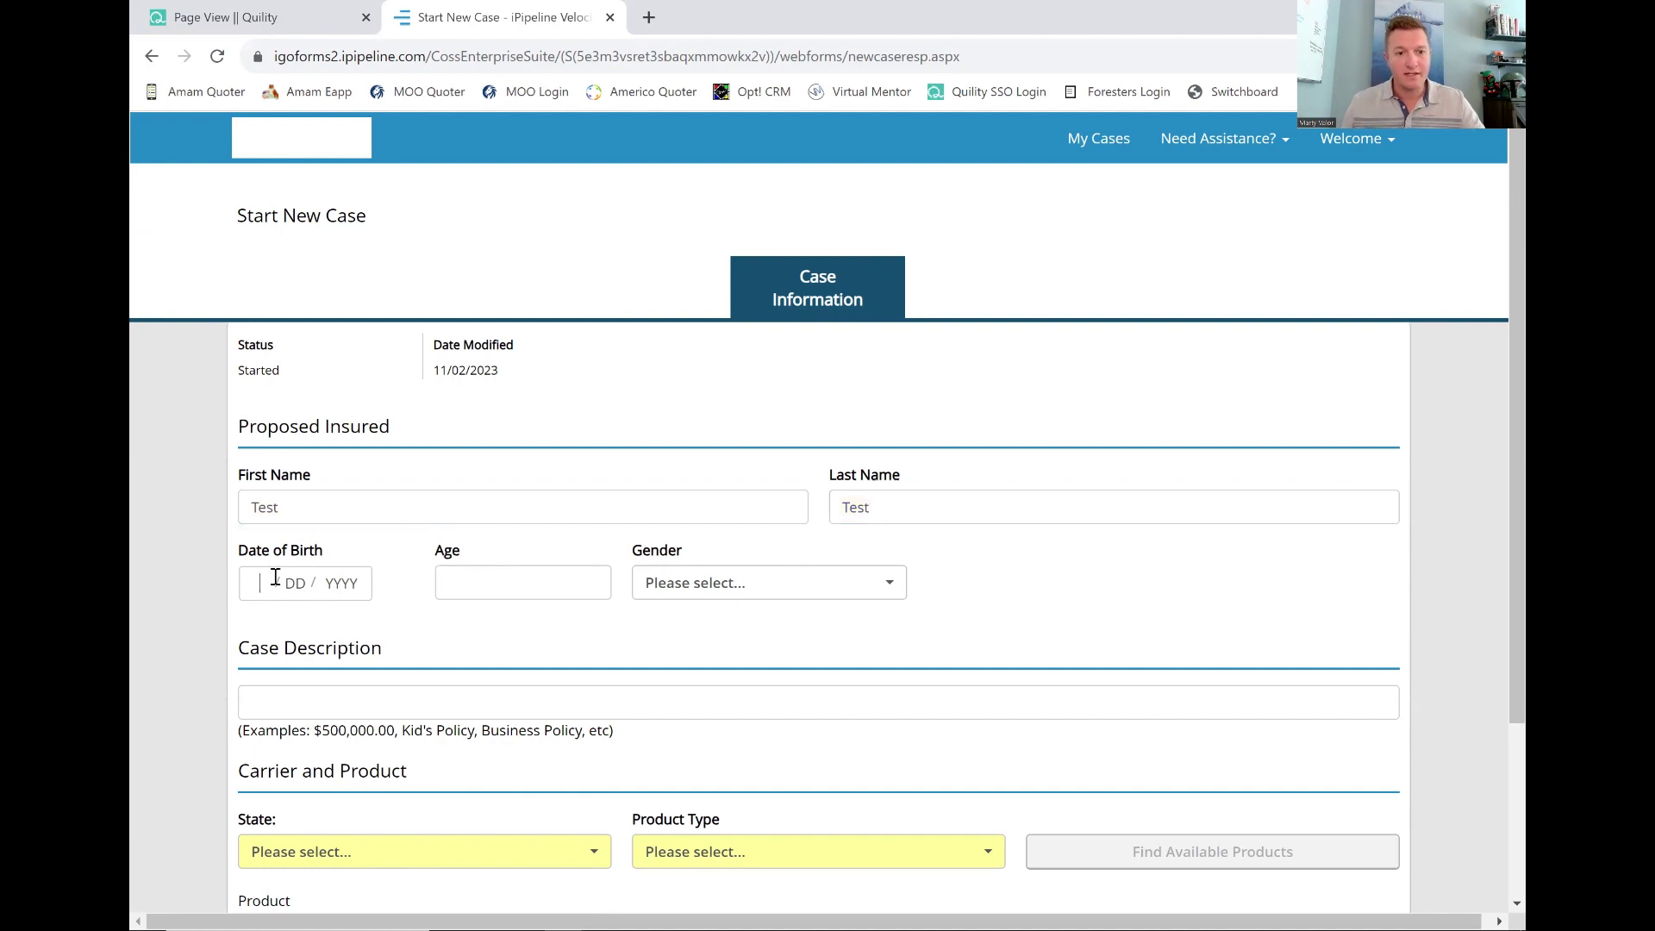
{"action": "type", "text": "05 / 18 / "}
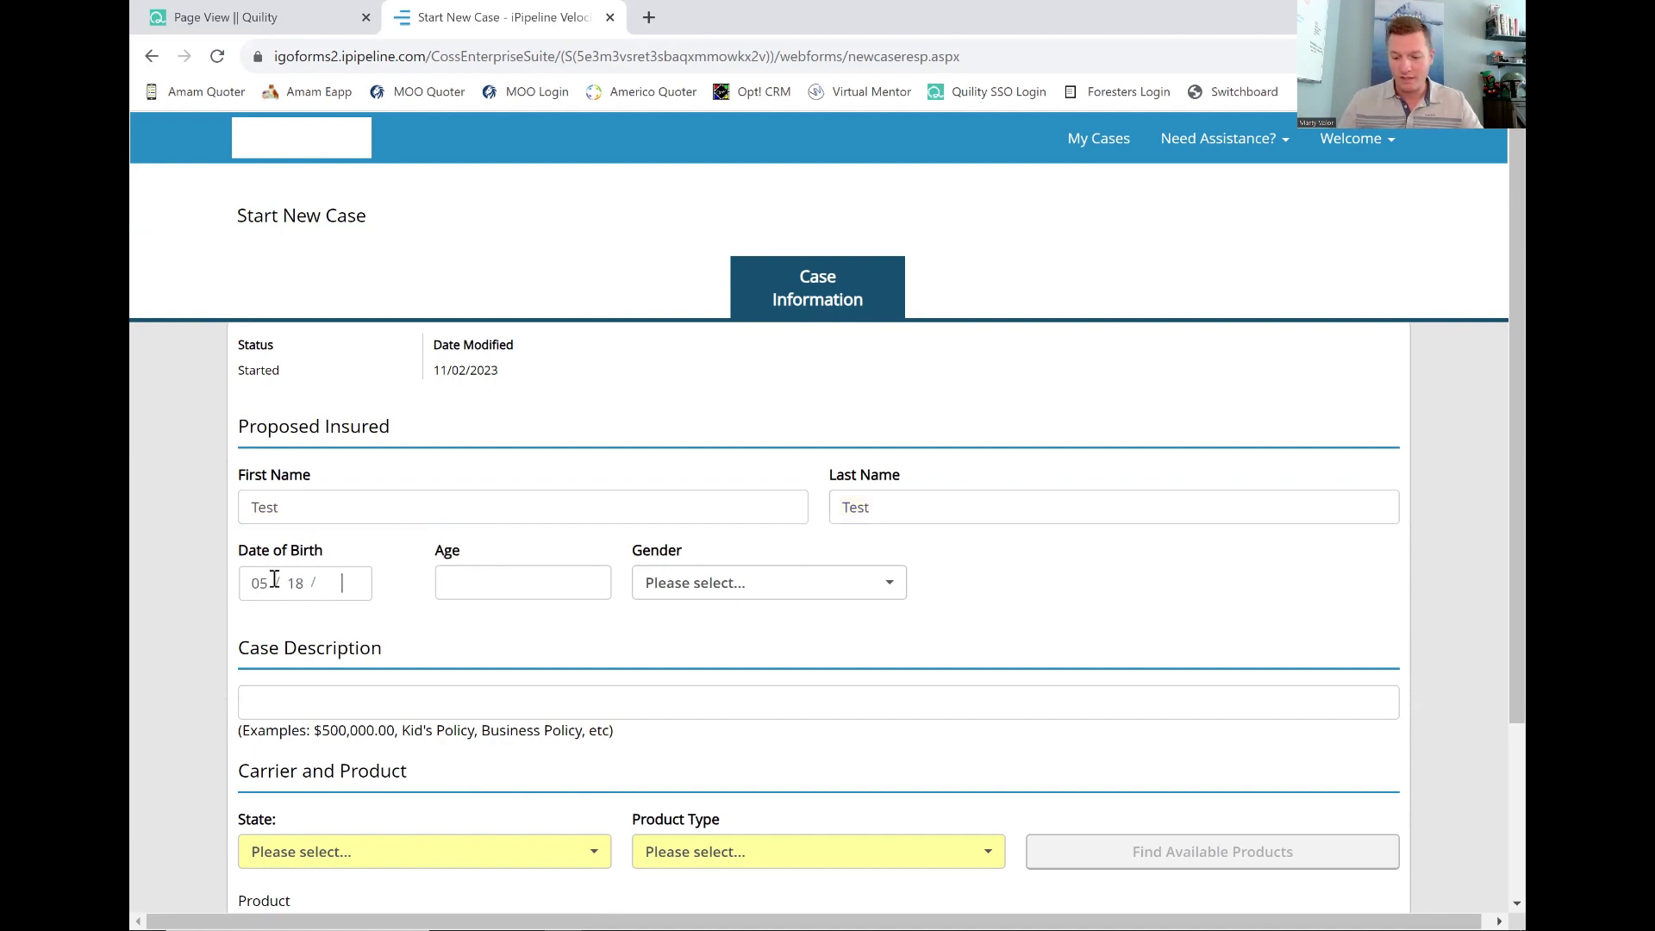
{"action": "type", "text": "2000"}
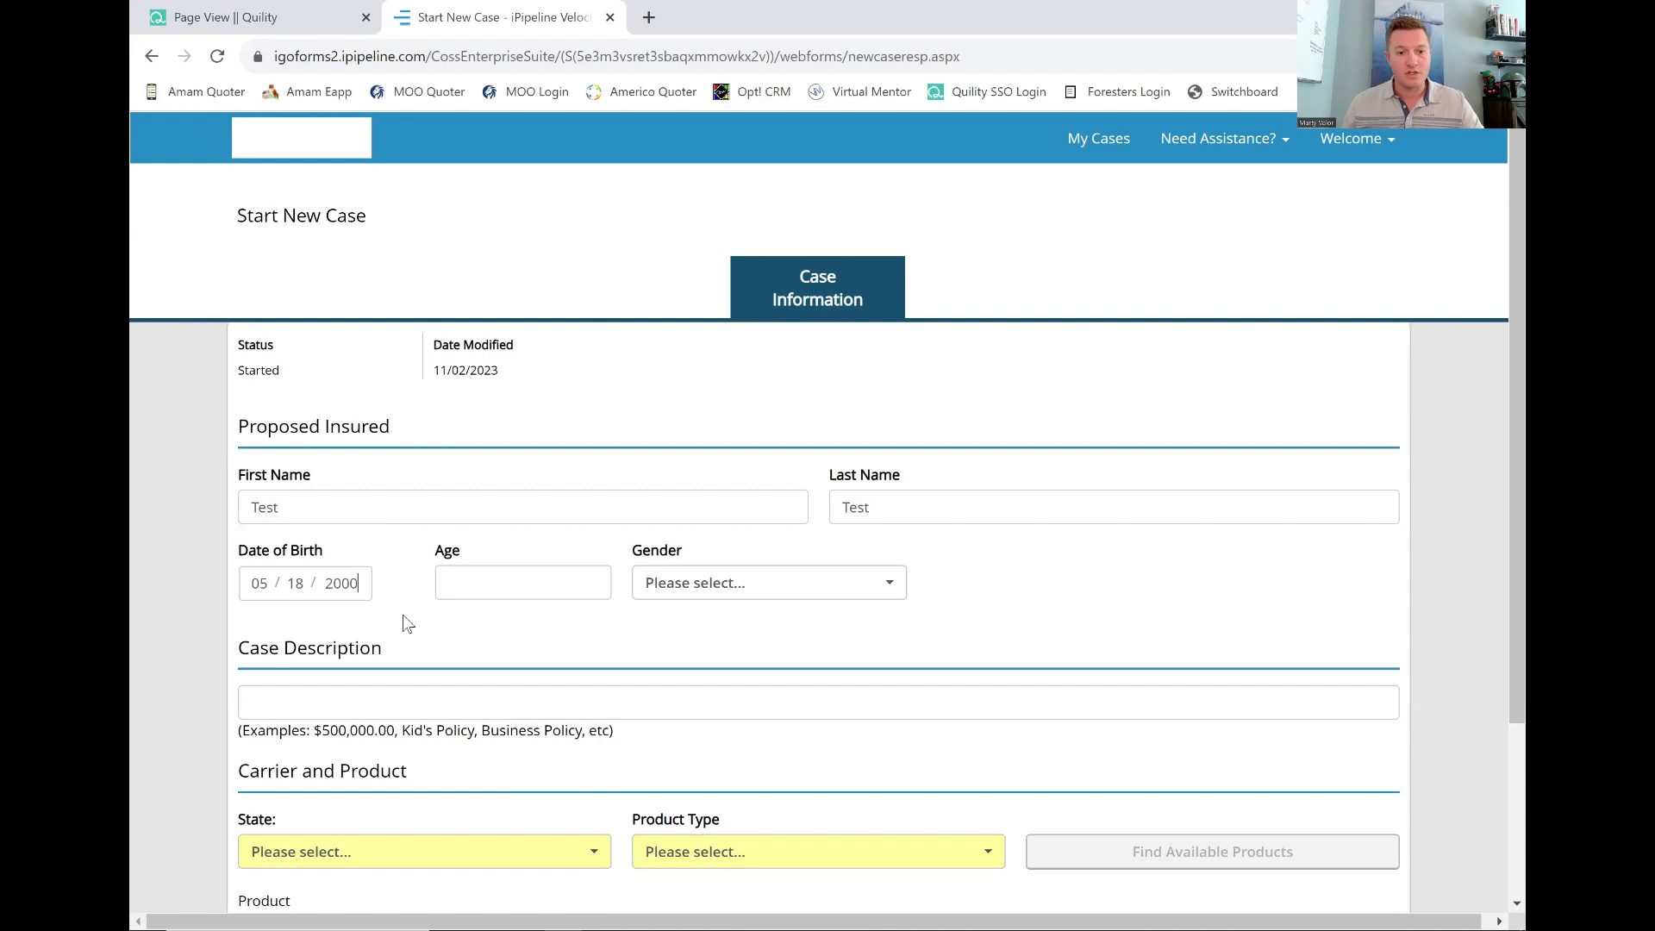
{"action": "left_click", "coordinate": [447, 596]}
Set the insured's gender to Female and the state to Texas.
{"action": "left_click", "coordinate": [726, 583]}
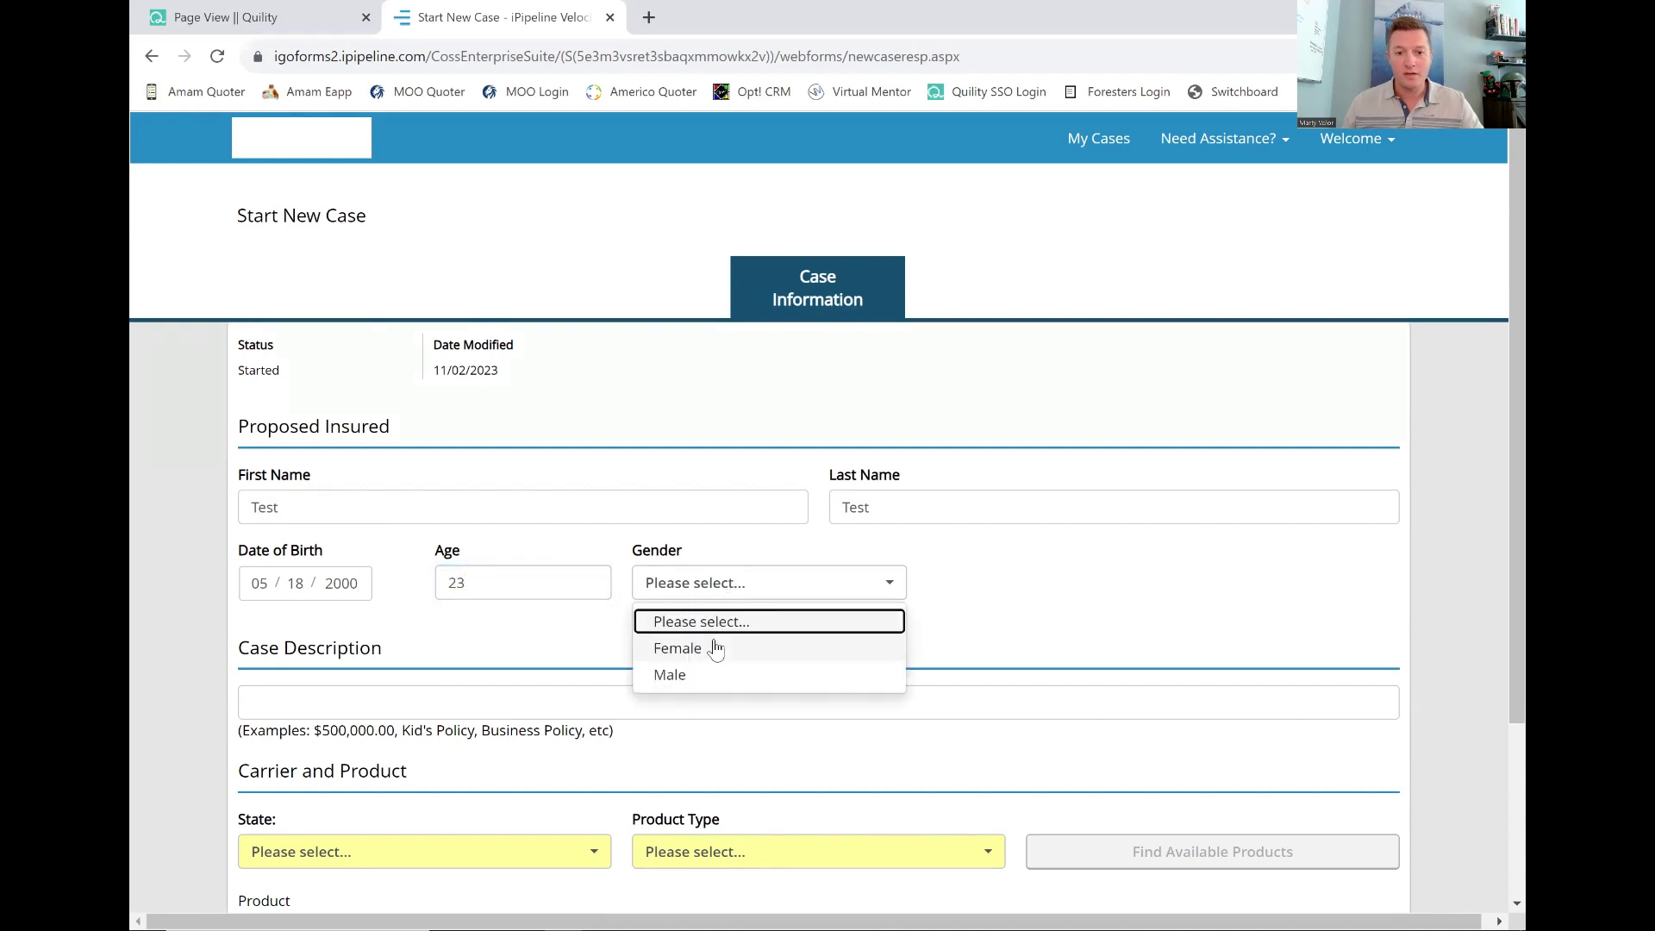
{"action": "left_click", "coordinate": [708, 648]}
{"action": "scroll", "coordinate": [697, 639], "scroll_direction": "down", "scroll_amount": 3}
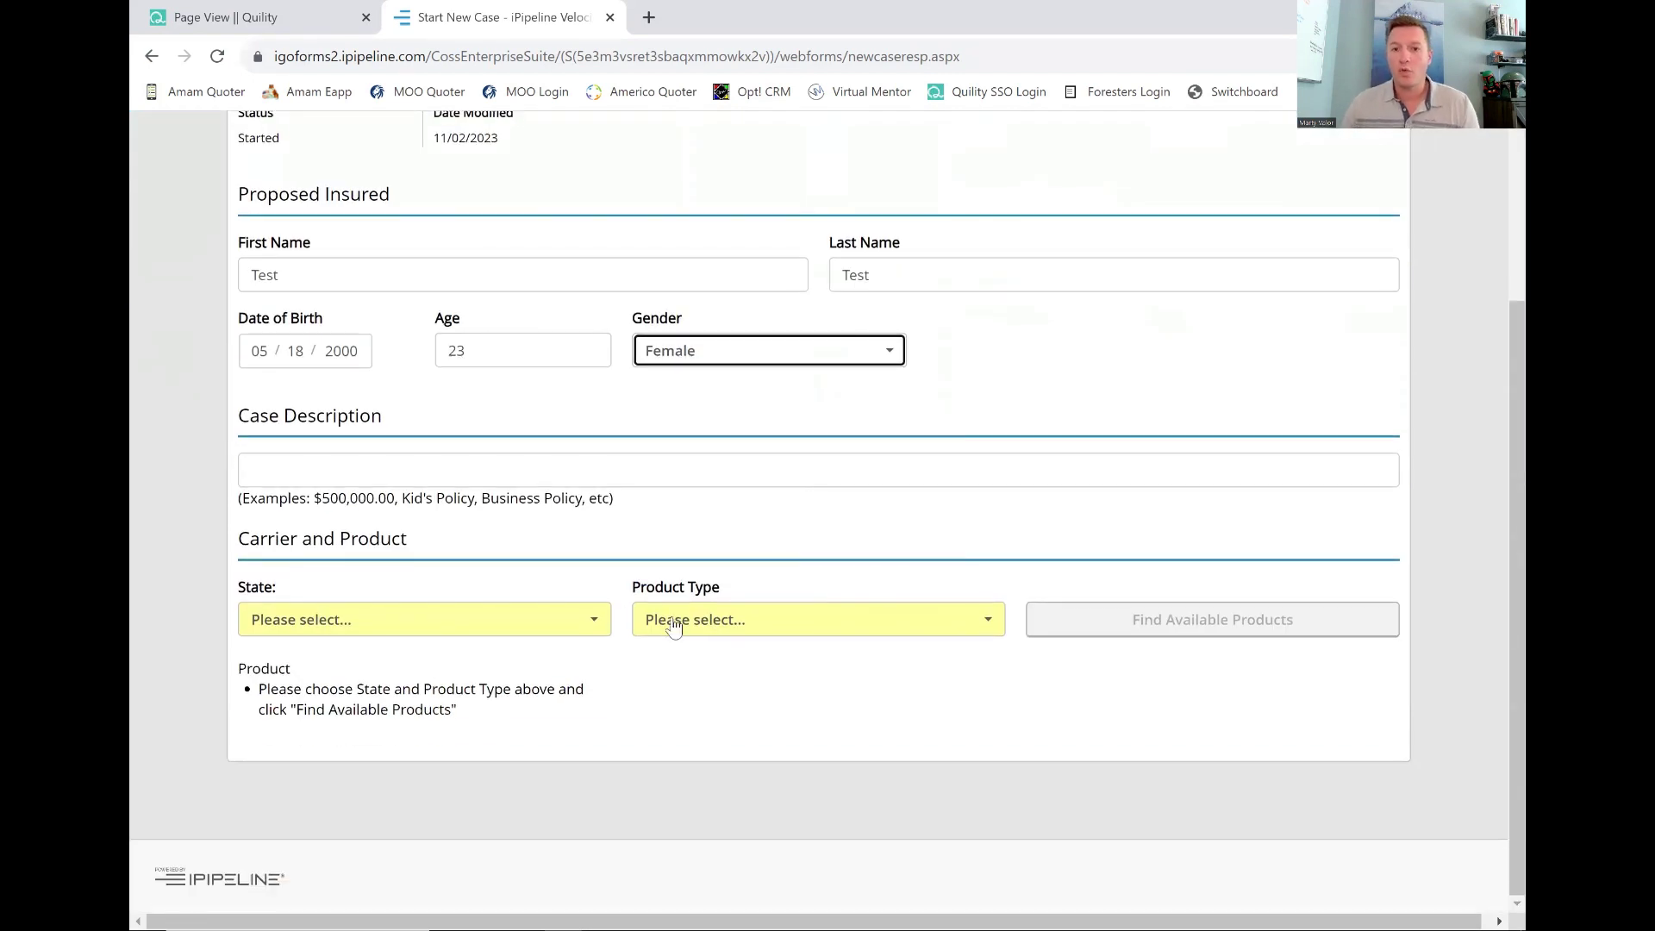
{"action": "left_click", "coordinate": [484, 626]}
{"action": "scroll", "coordinate": [405, 703], "scroll_direction": "down", "scroll_amount": 10}
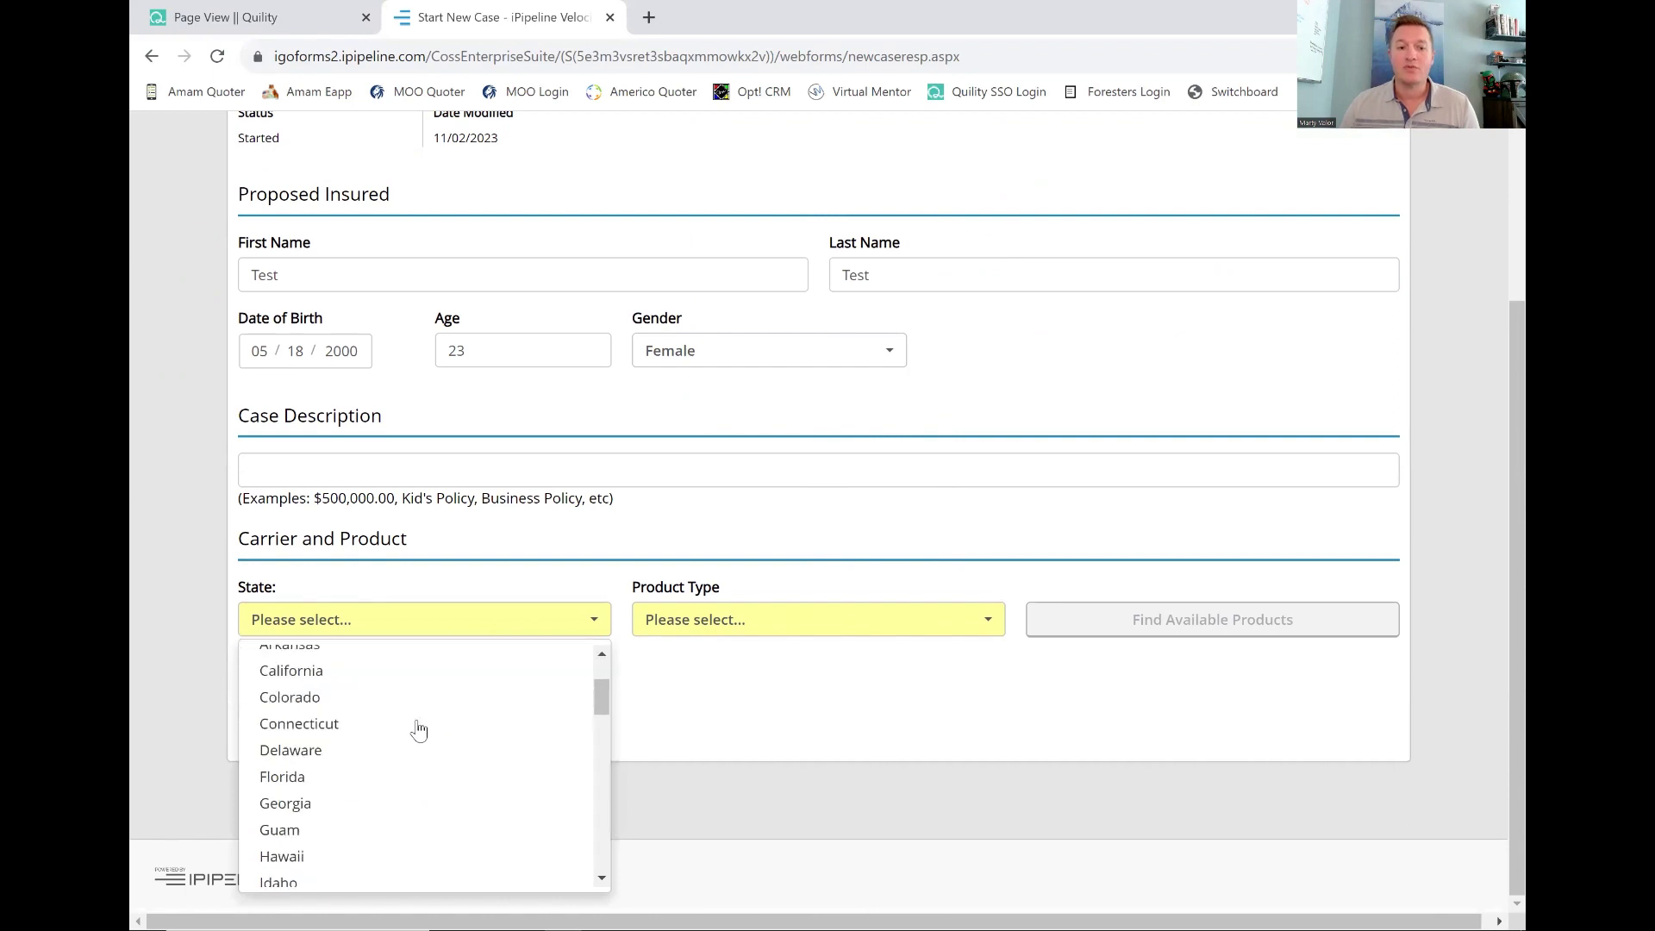
{"action": "scroll", "coordinate": [376, 755], "scroll_direction": "down", "scroll_amount": 2}
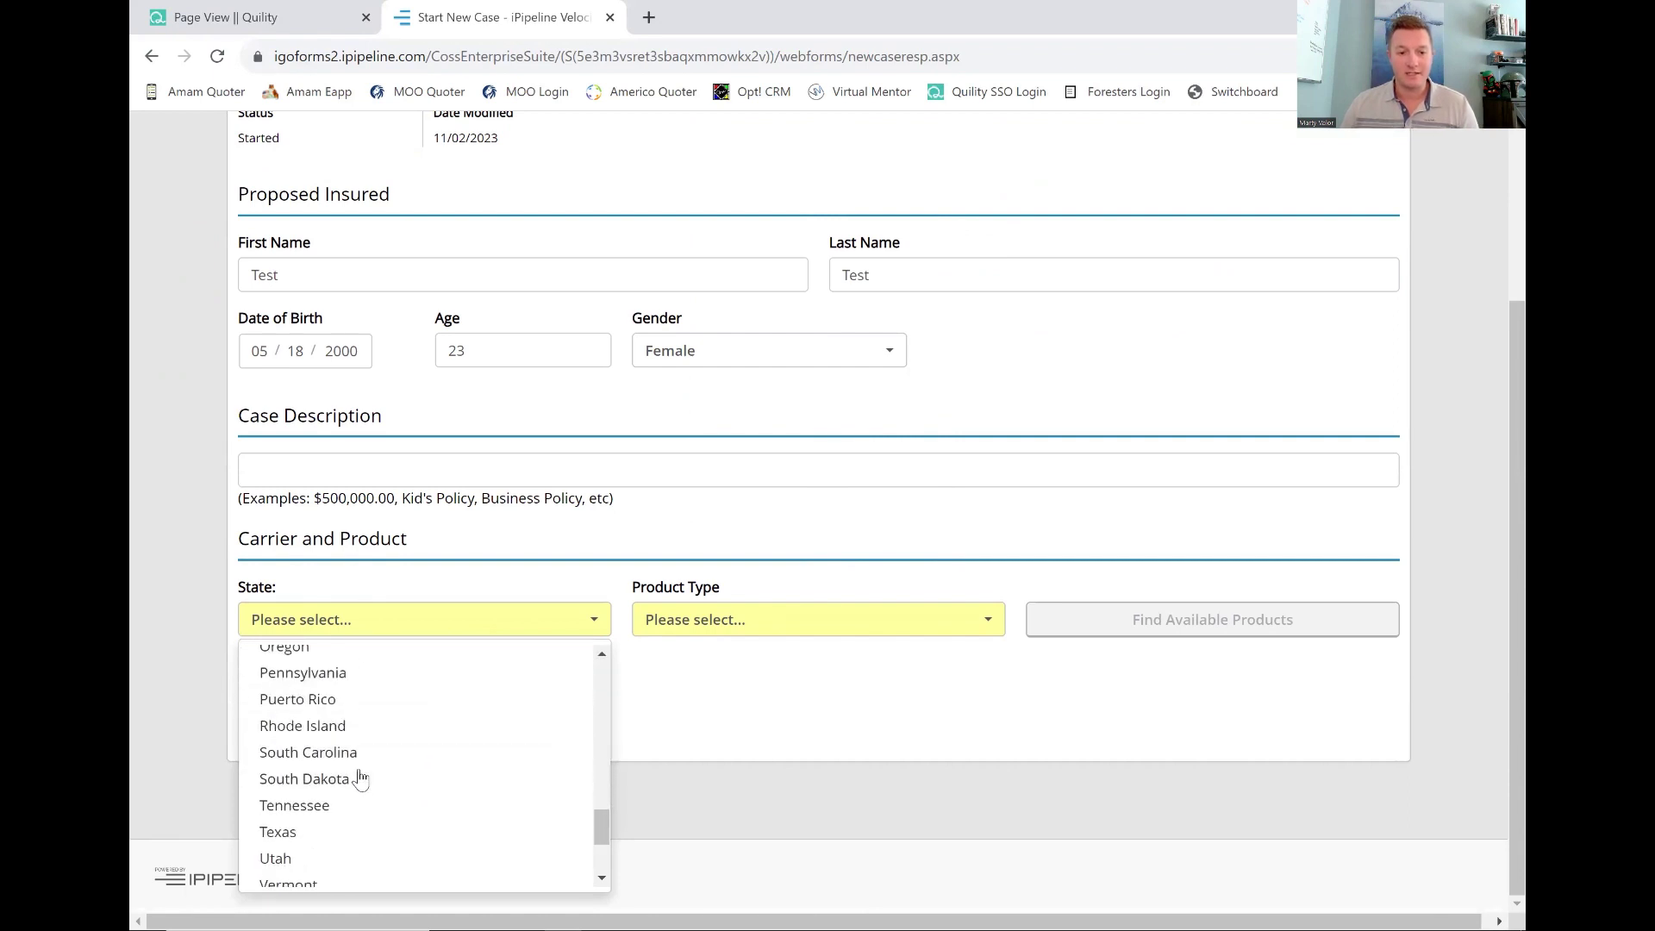
{"action": "left_click", "coordinate": [310, 826]}
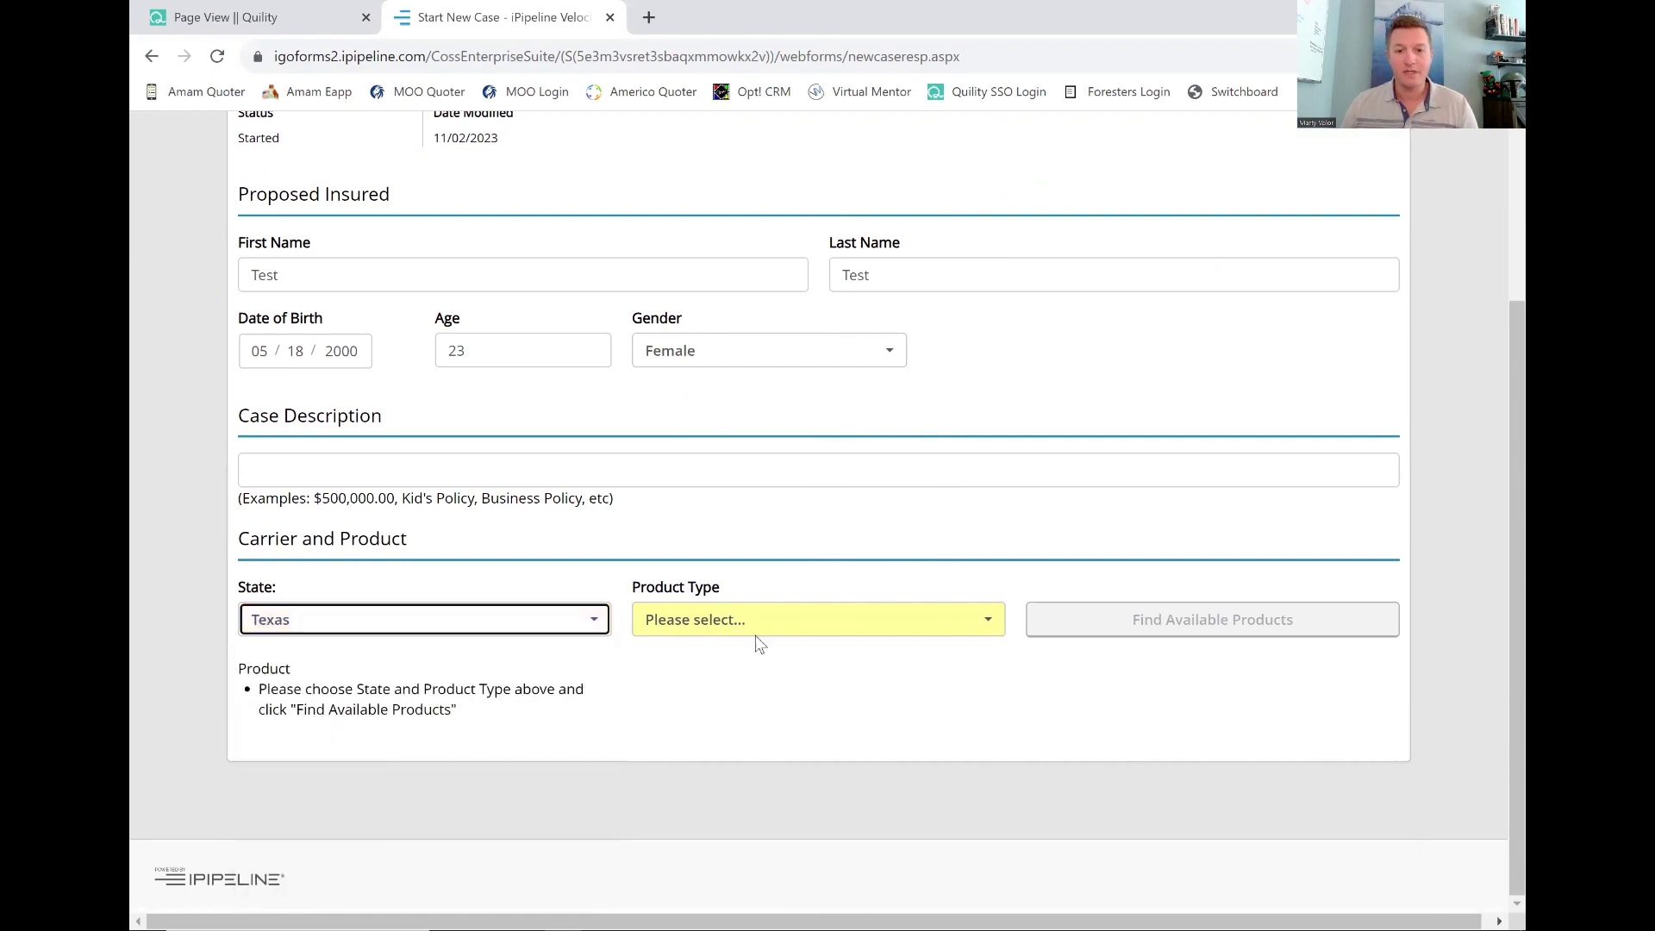
Find Accidental Death products and select Mutual of Omaha's Guaranteed ADvantage - Brokerage.
{"action": "left_click", "coordinate": [802, 635]}
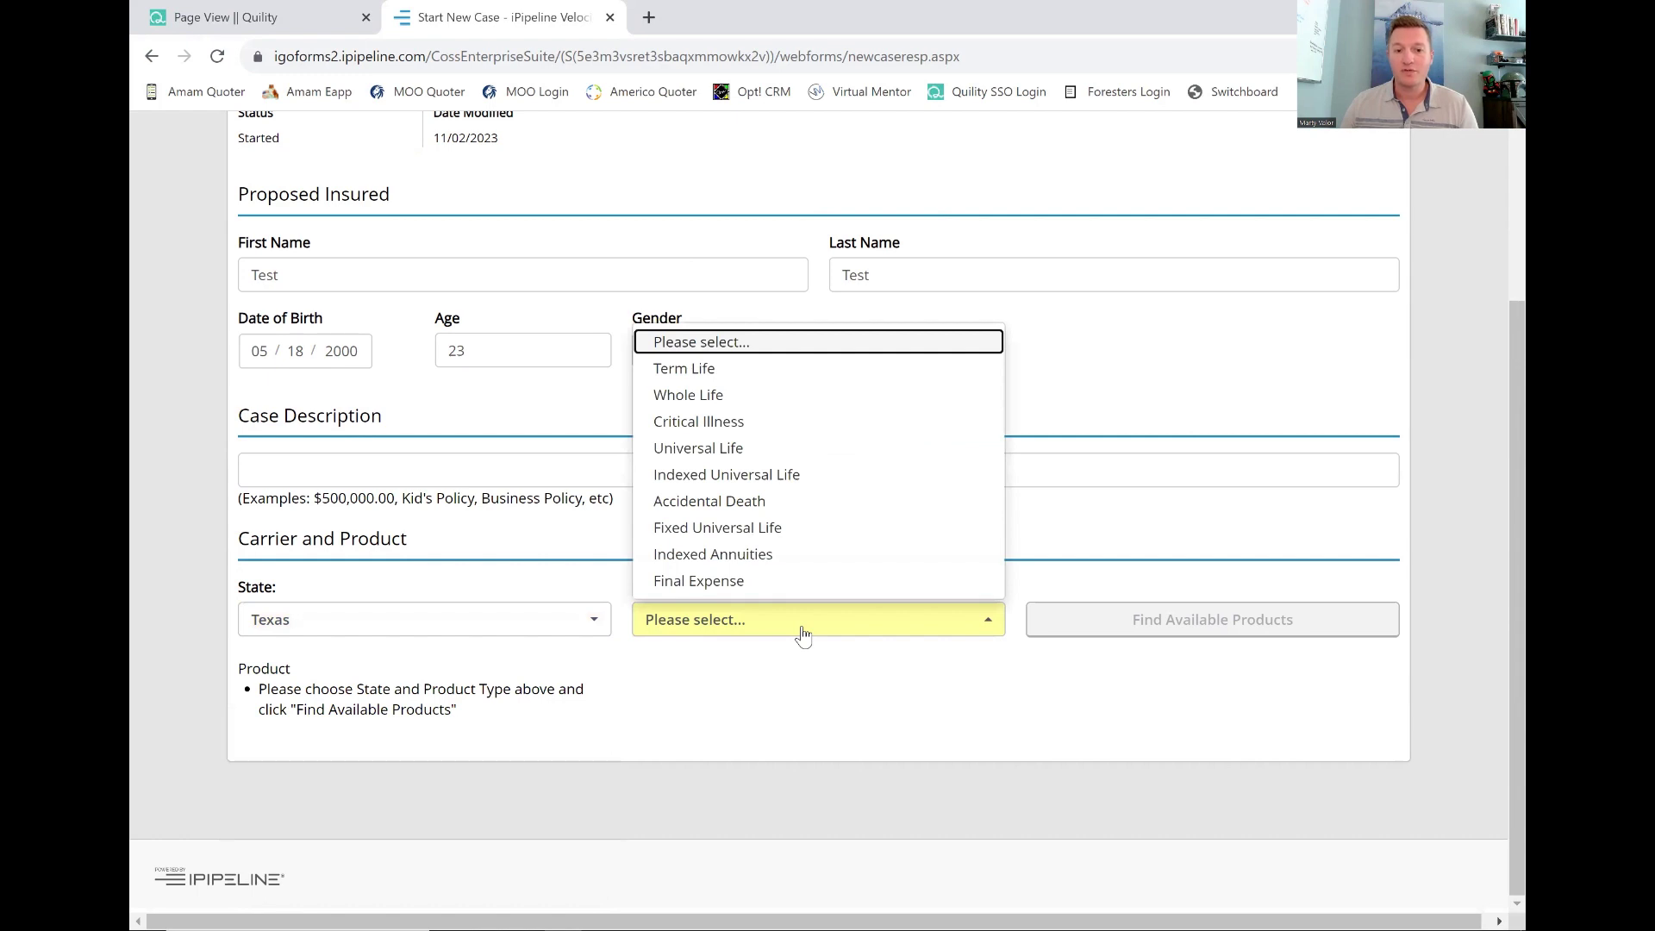
{"action": "left_click", "coordinate": [705, 509]}
{"action": "left_click", "coordinate": [1144, 619]}
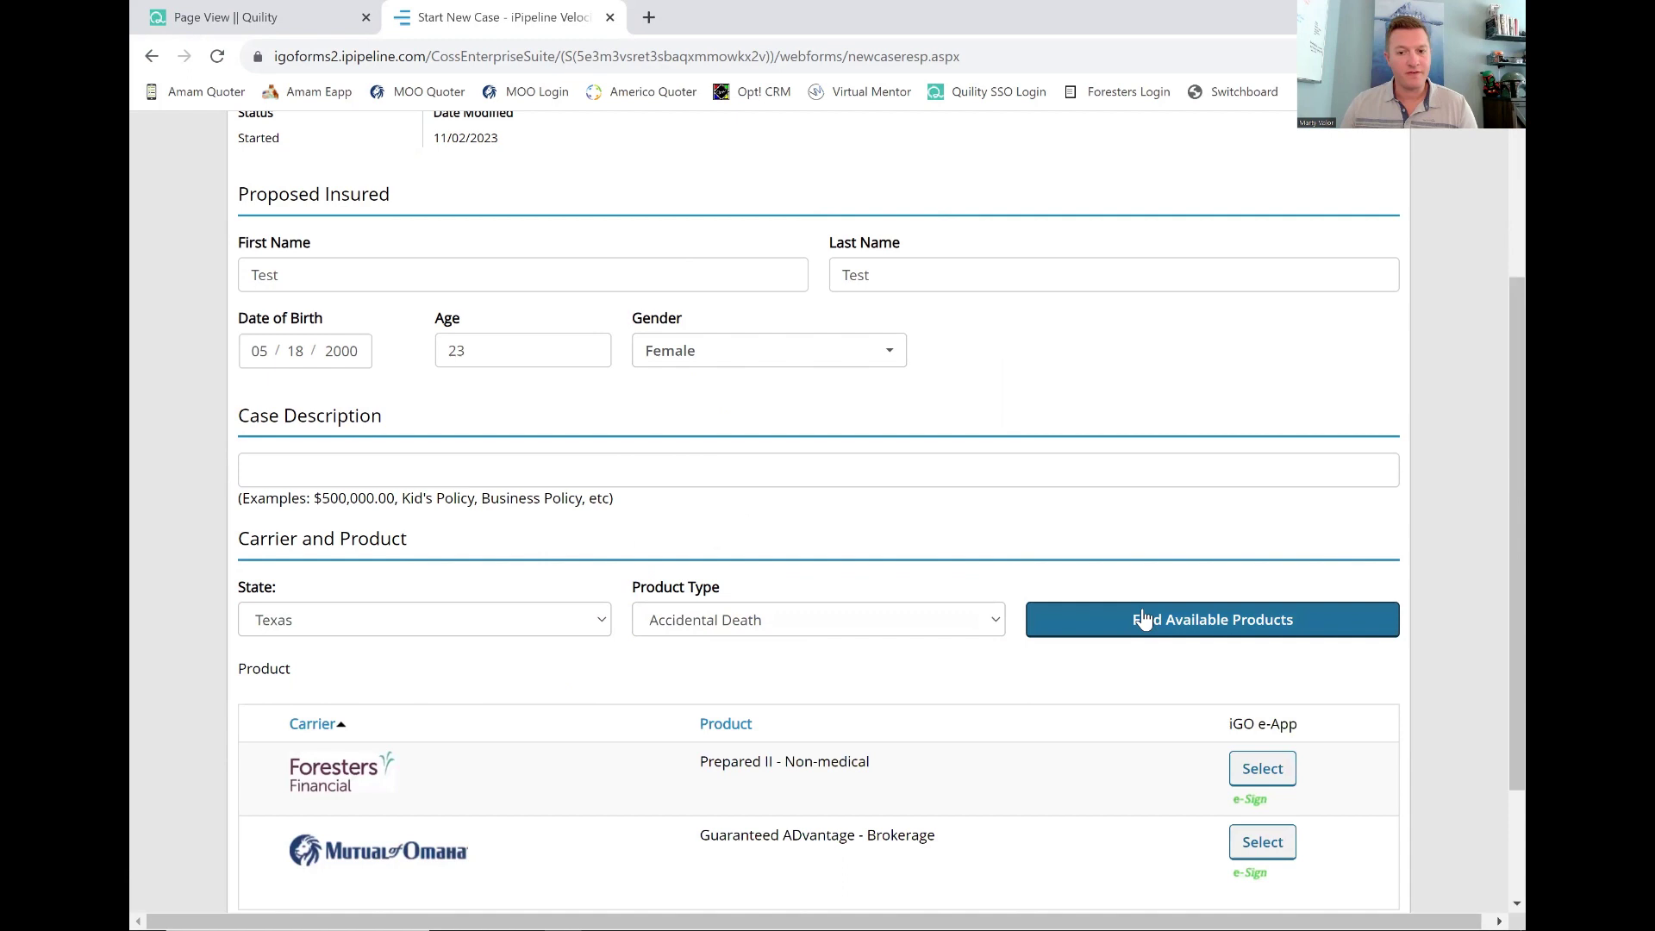
{"action": "scroll", "coordinate": [962, 669], "scroll_direction": "down", "scroll_amount": 2}
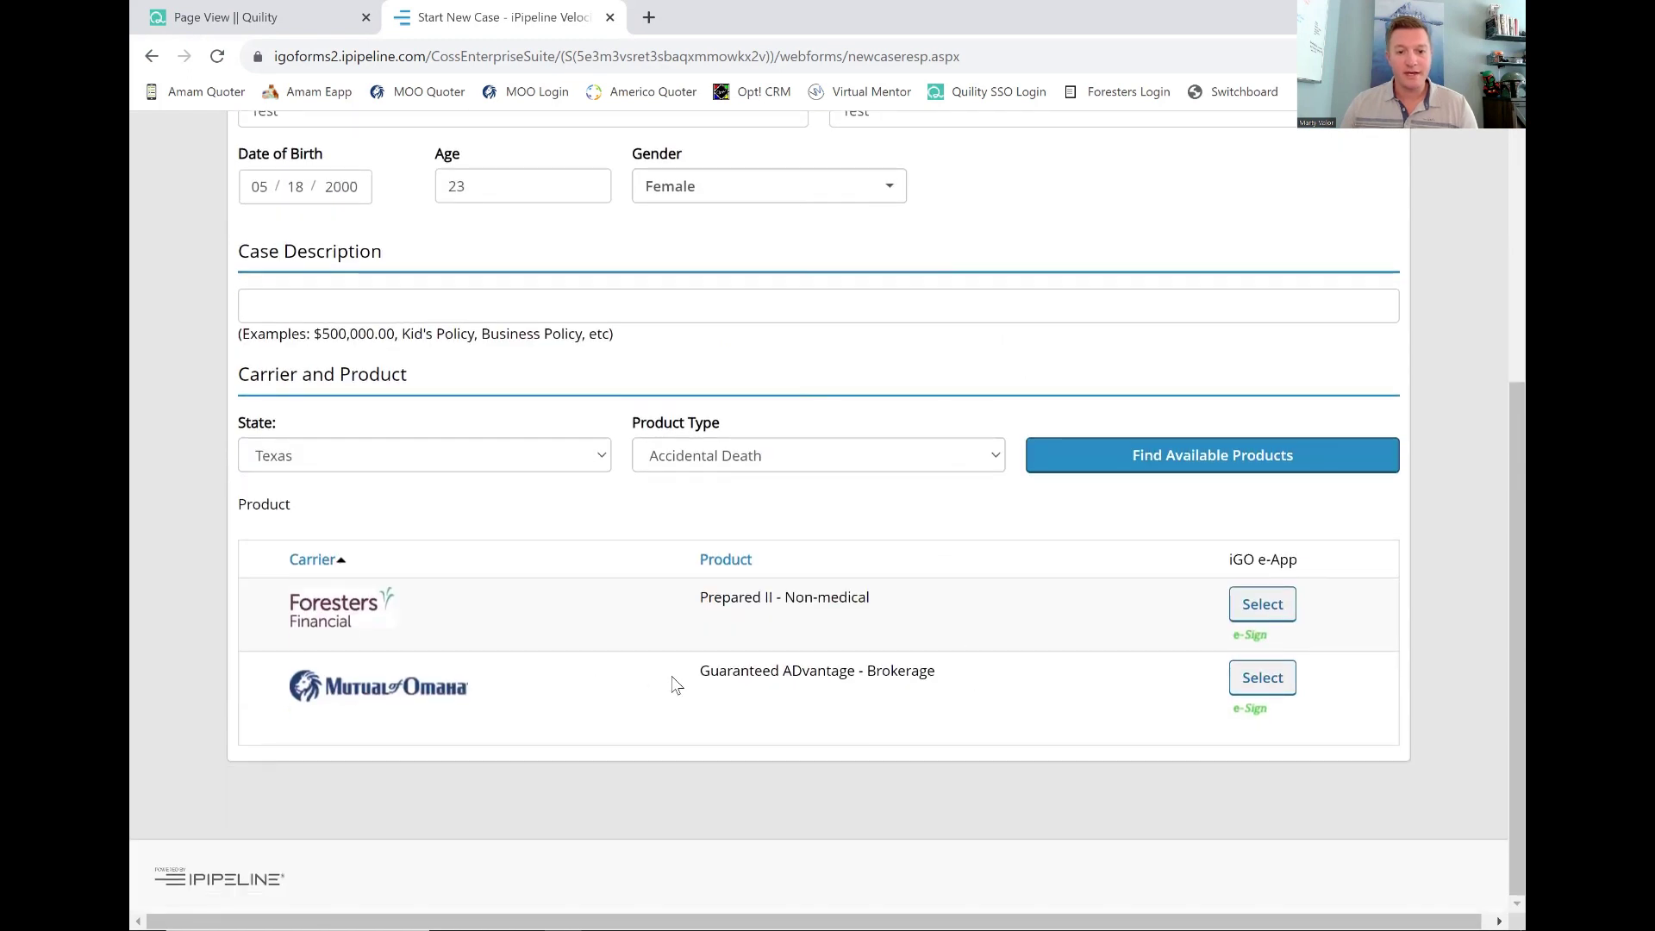
{"action": "left_click_drag", "start_coordinate": [700, 673], "coordinate": [946, 672]}
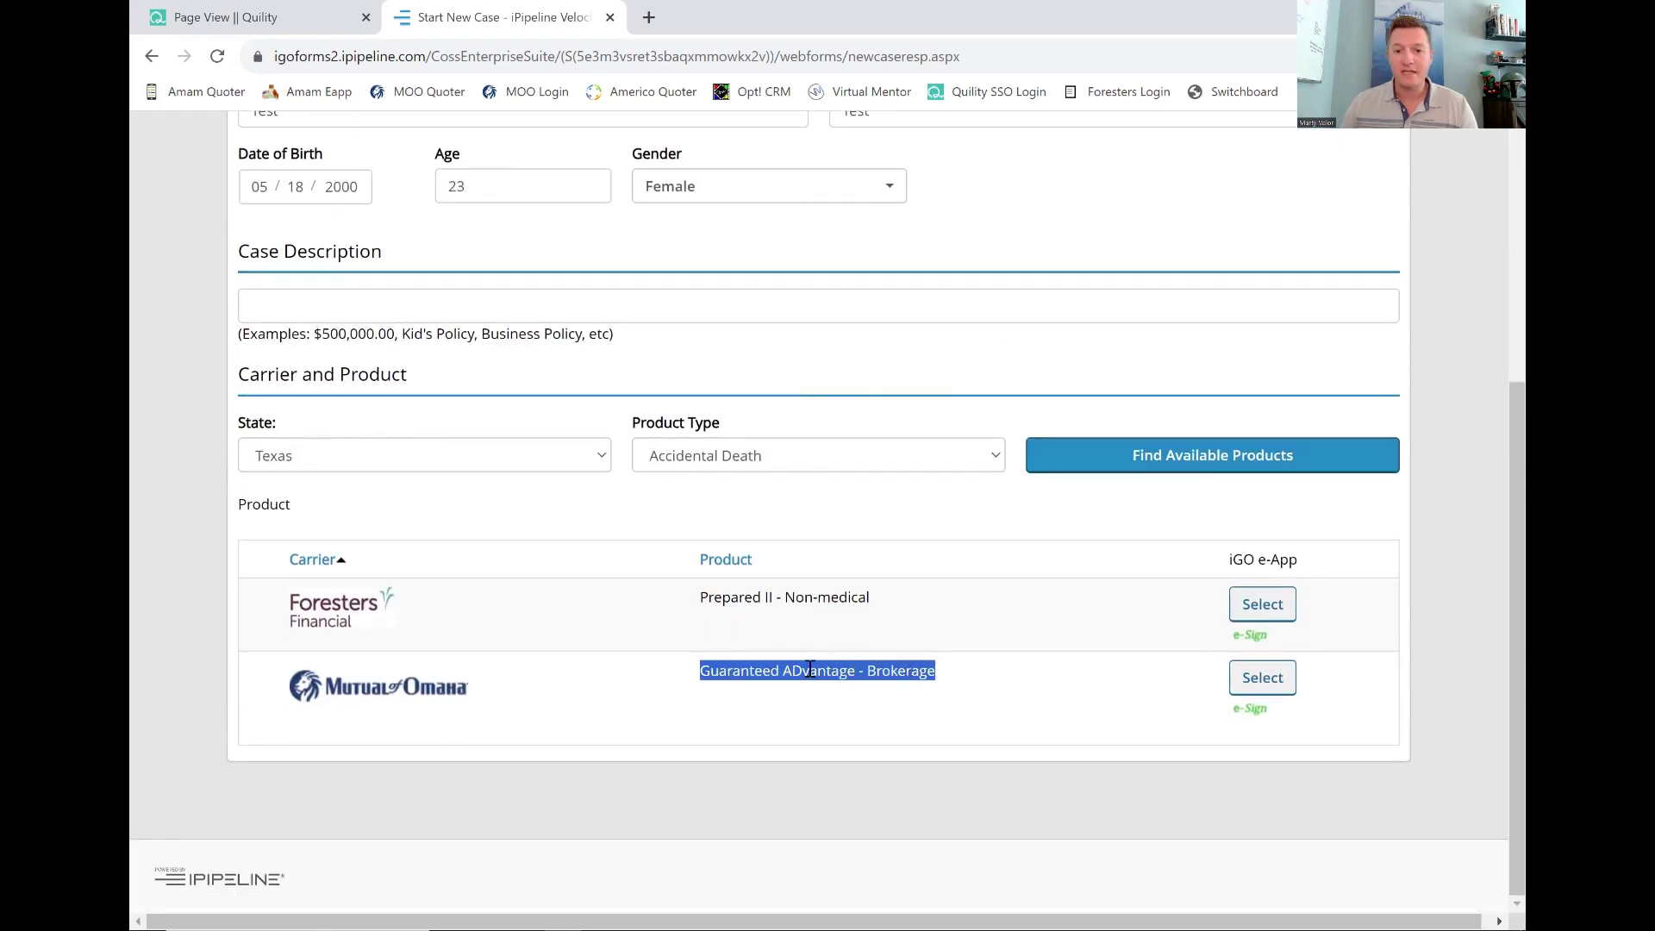
{"action": "left_click", "coordinate": [1263, 681]}
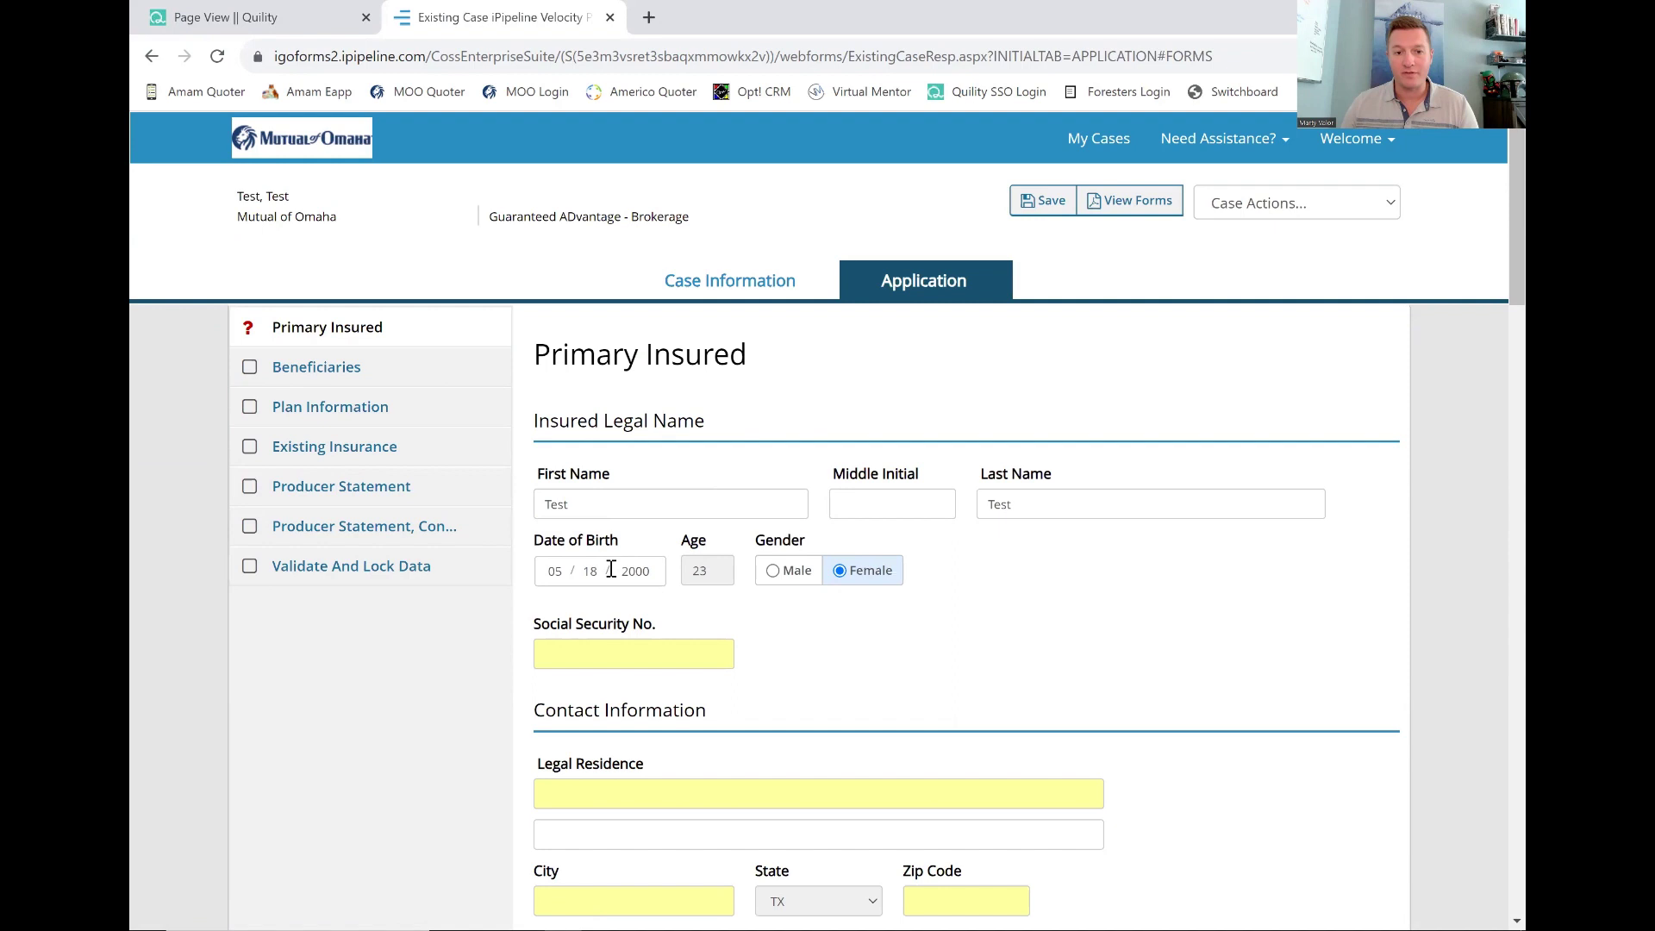
Enter the insured's social security number and legal residence address, city and zip.
{"action": "scroll", "coordinate": [606, 548], "scroll_direction": "down", "scroll_amount": 1}
{"action": "scroll", "coordinate": [603, 543], "scroll_direction": "down", "scroll_amount": 3}
{"action": "left_click", "coordinate": [555, 454]}
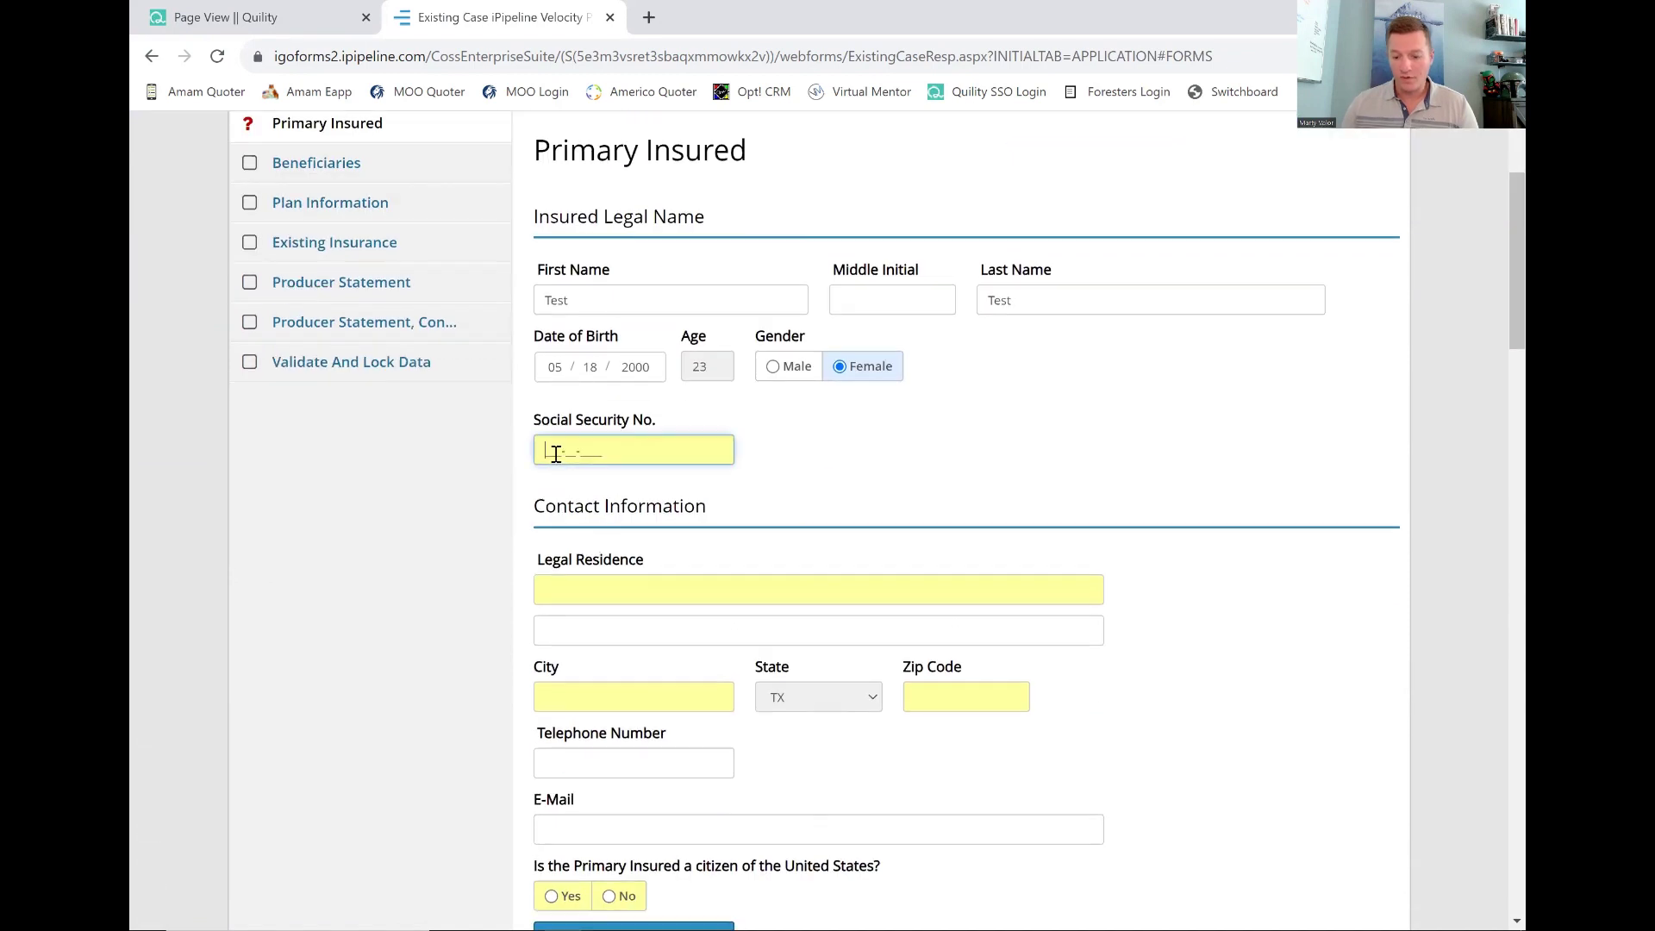
{"action": "type", "text": "111-11-1111"}
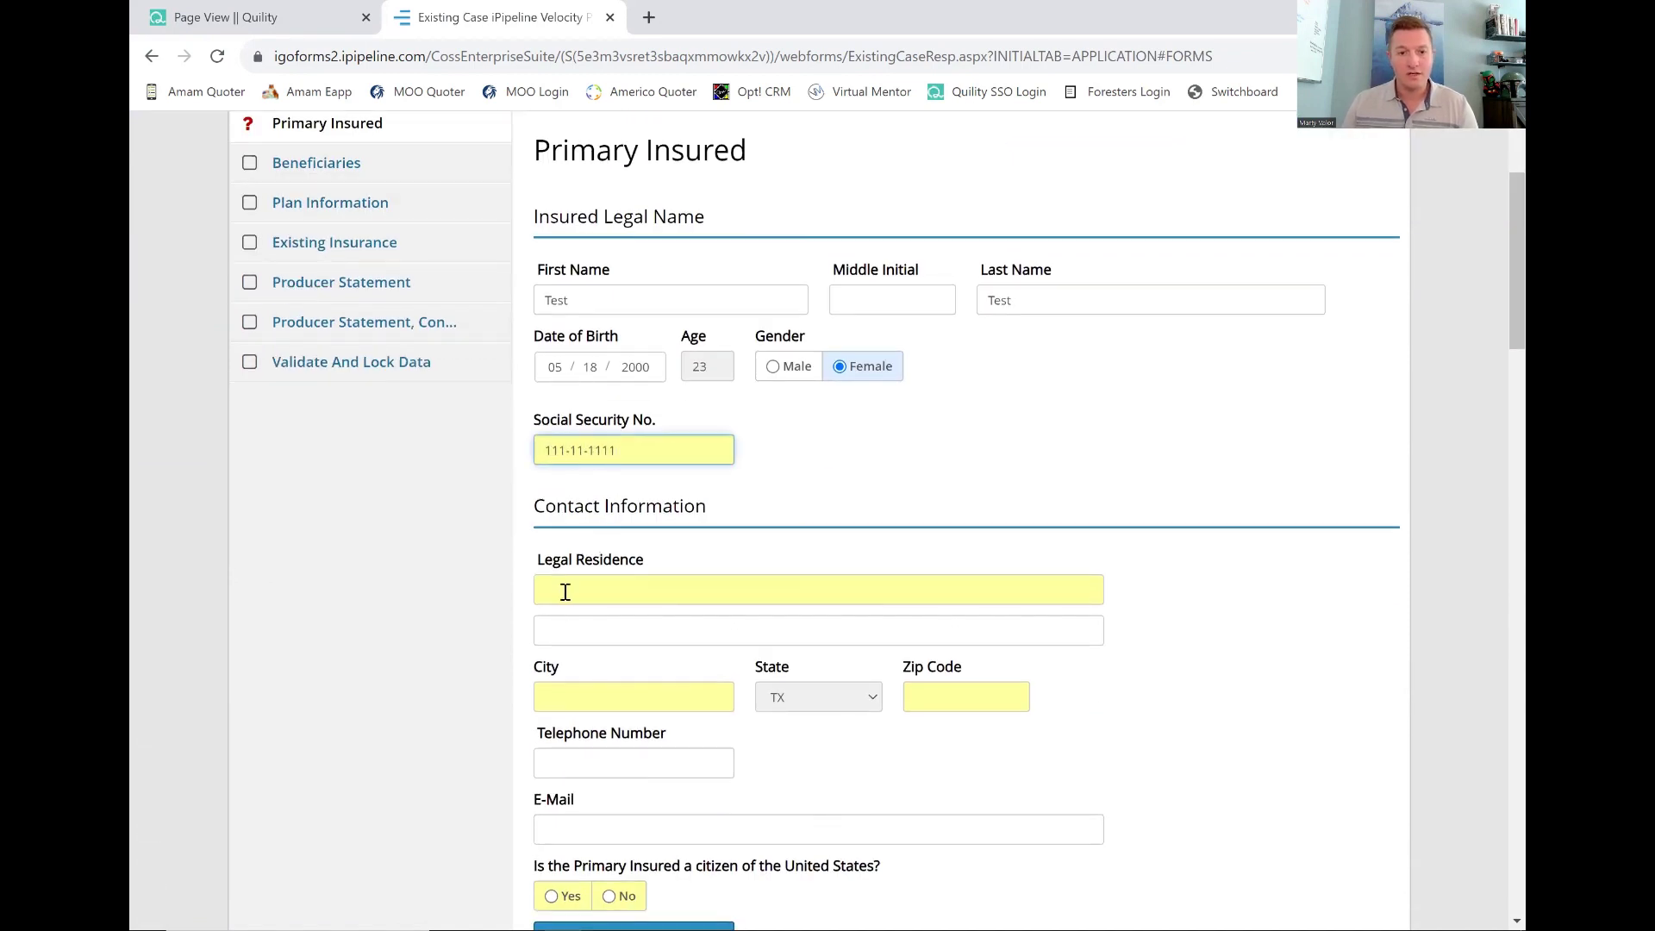
{"action": "left_click", "coordinate": [567, 590]}
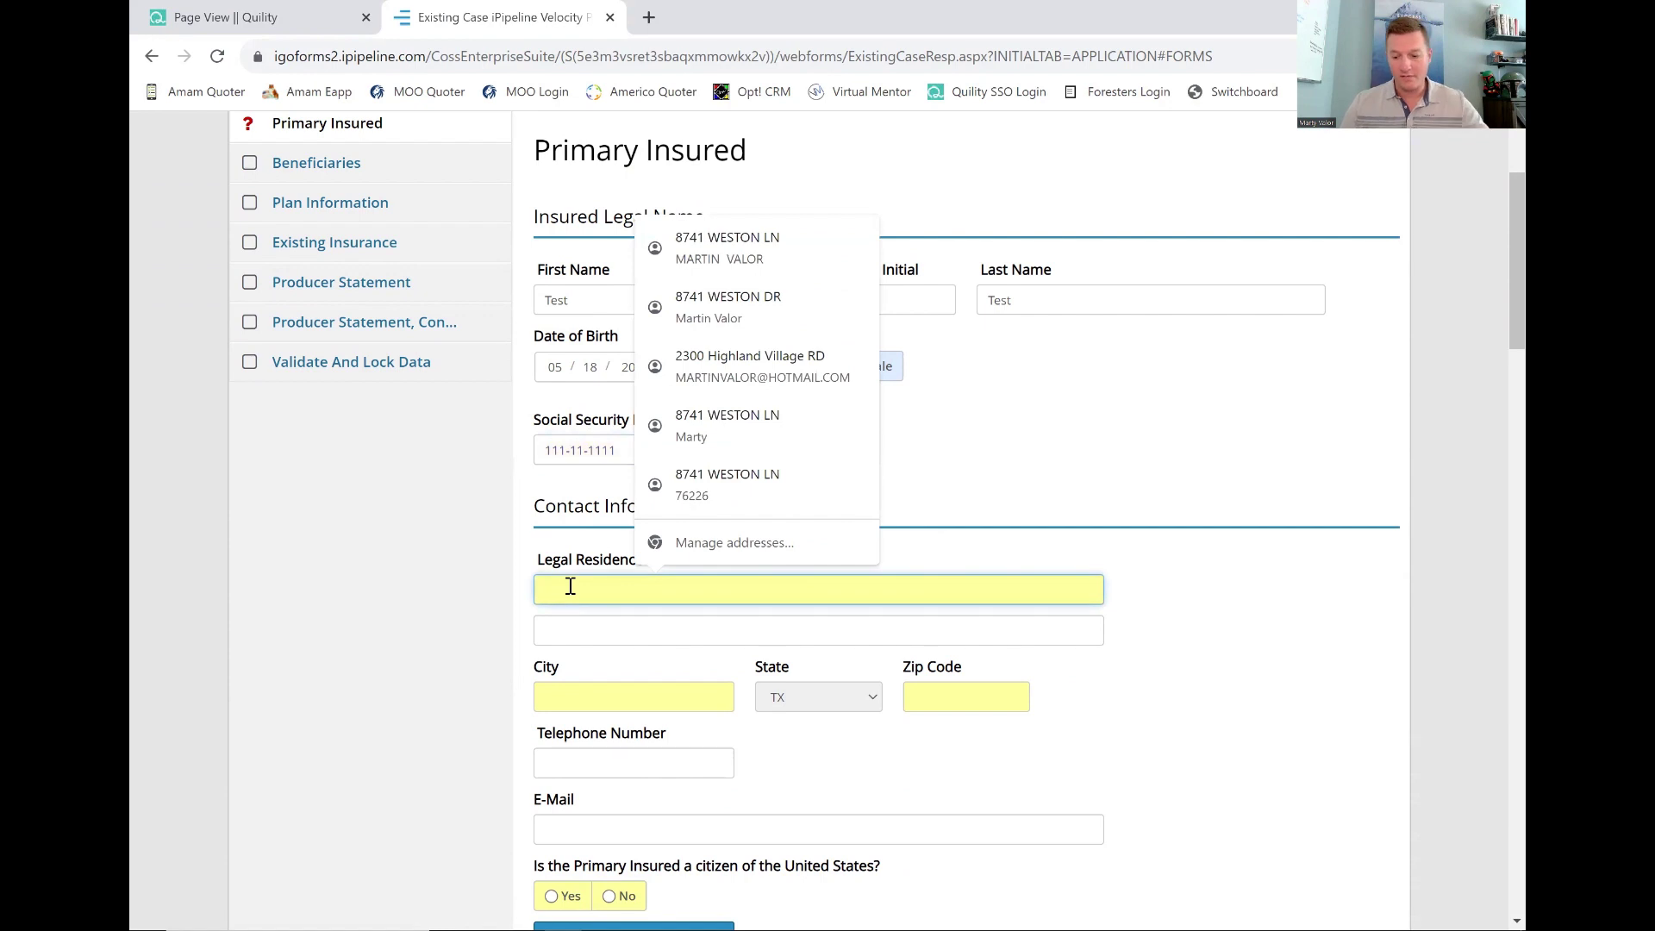
{"action": "type", "text": "123 Ace"}
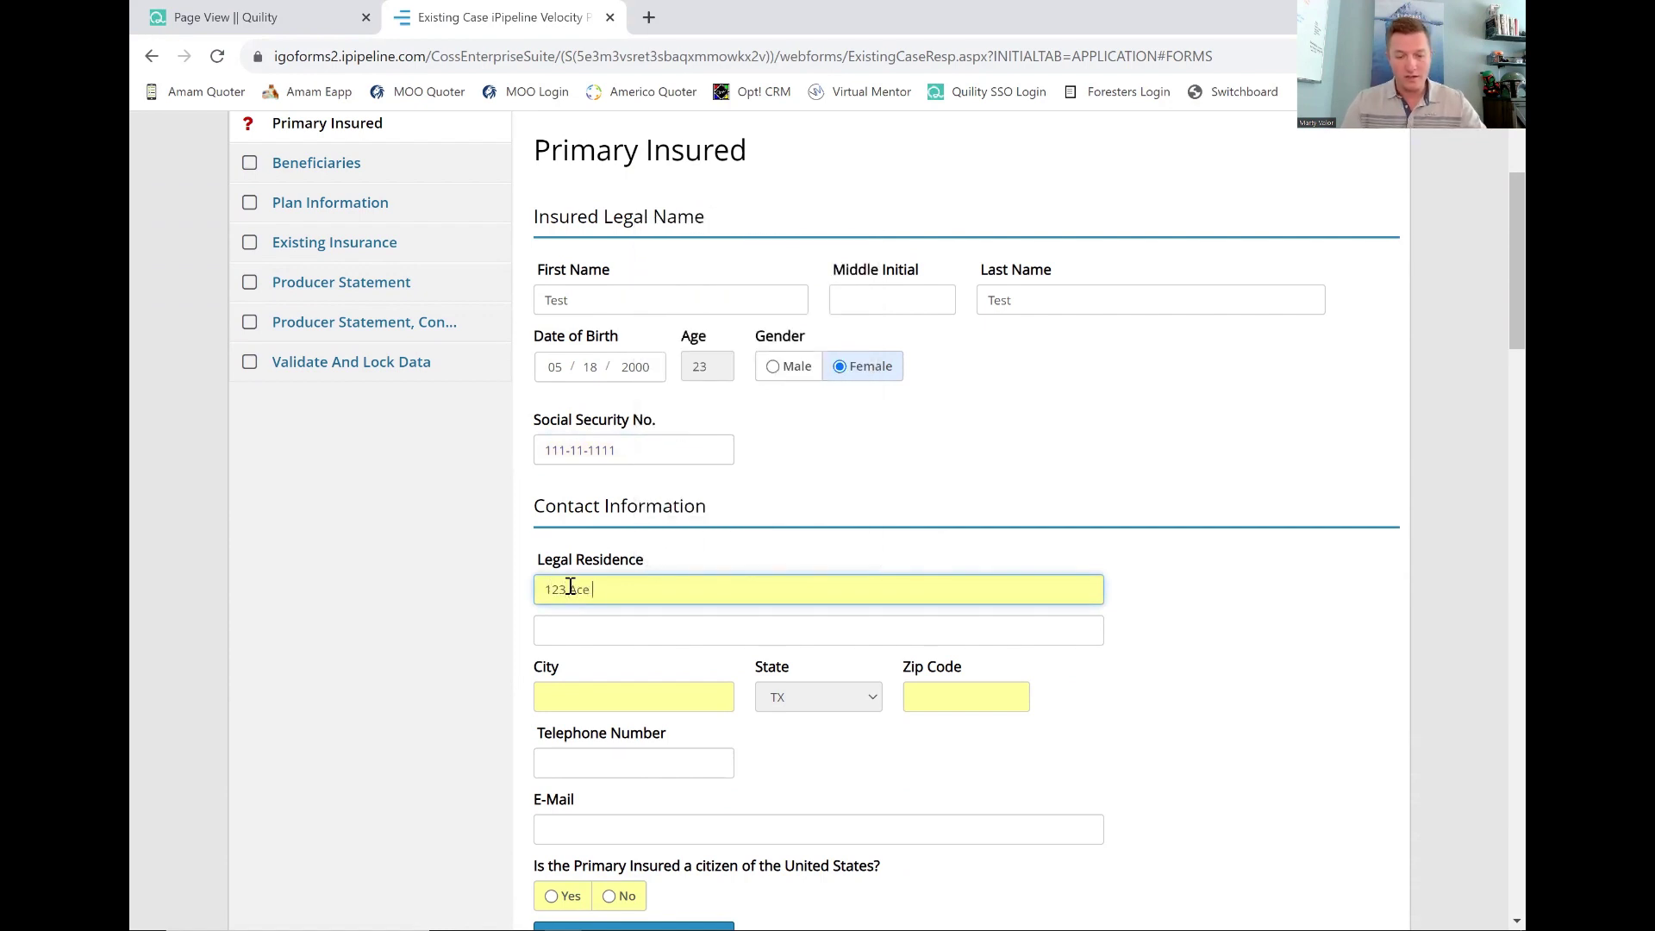
{"action": "key", "text": "Tab"}
{"action": "key", "text": "Tab"}
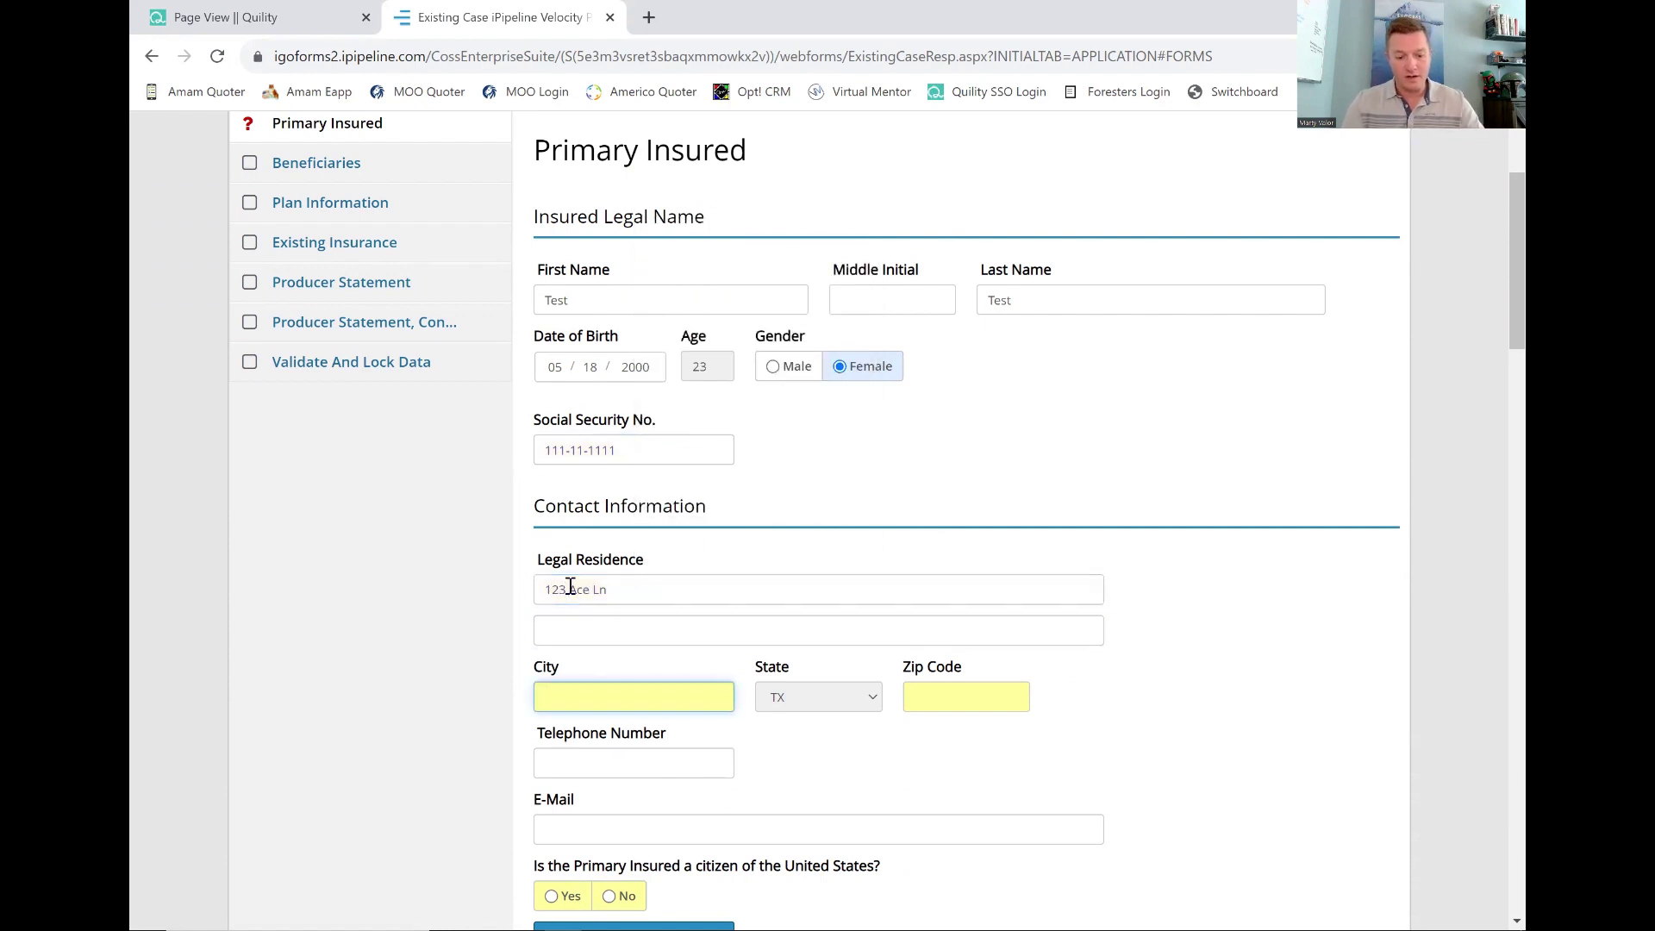
{"action": "type", "text": "Dallas"}
{"action": "key", "text": "Tab"}
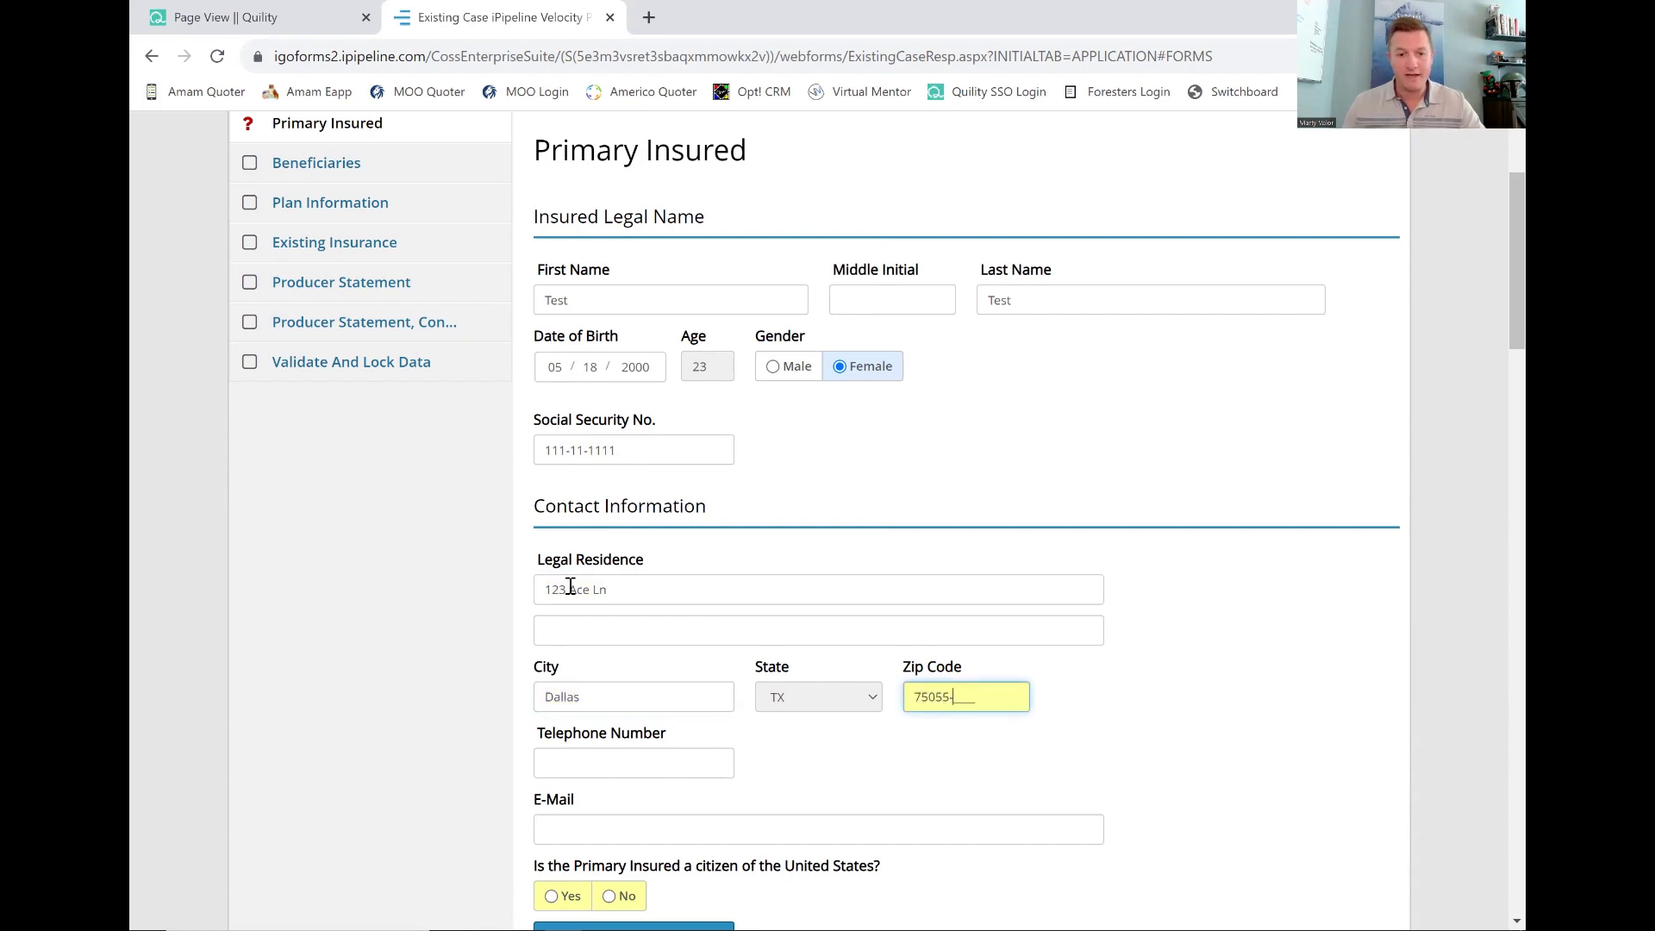
{"action": "left_click", "coordinate": [457, 667]}
Enter the insured's telephone number and e-mail address.
{"action": "scroll", "coordinate": [462, 669], "scroll_direction": "down", "scroll_amount": 2}
{"action": "left_click", "coordinate": [556, 567]}
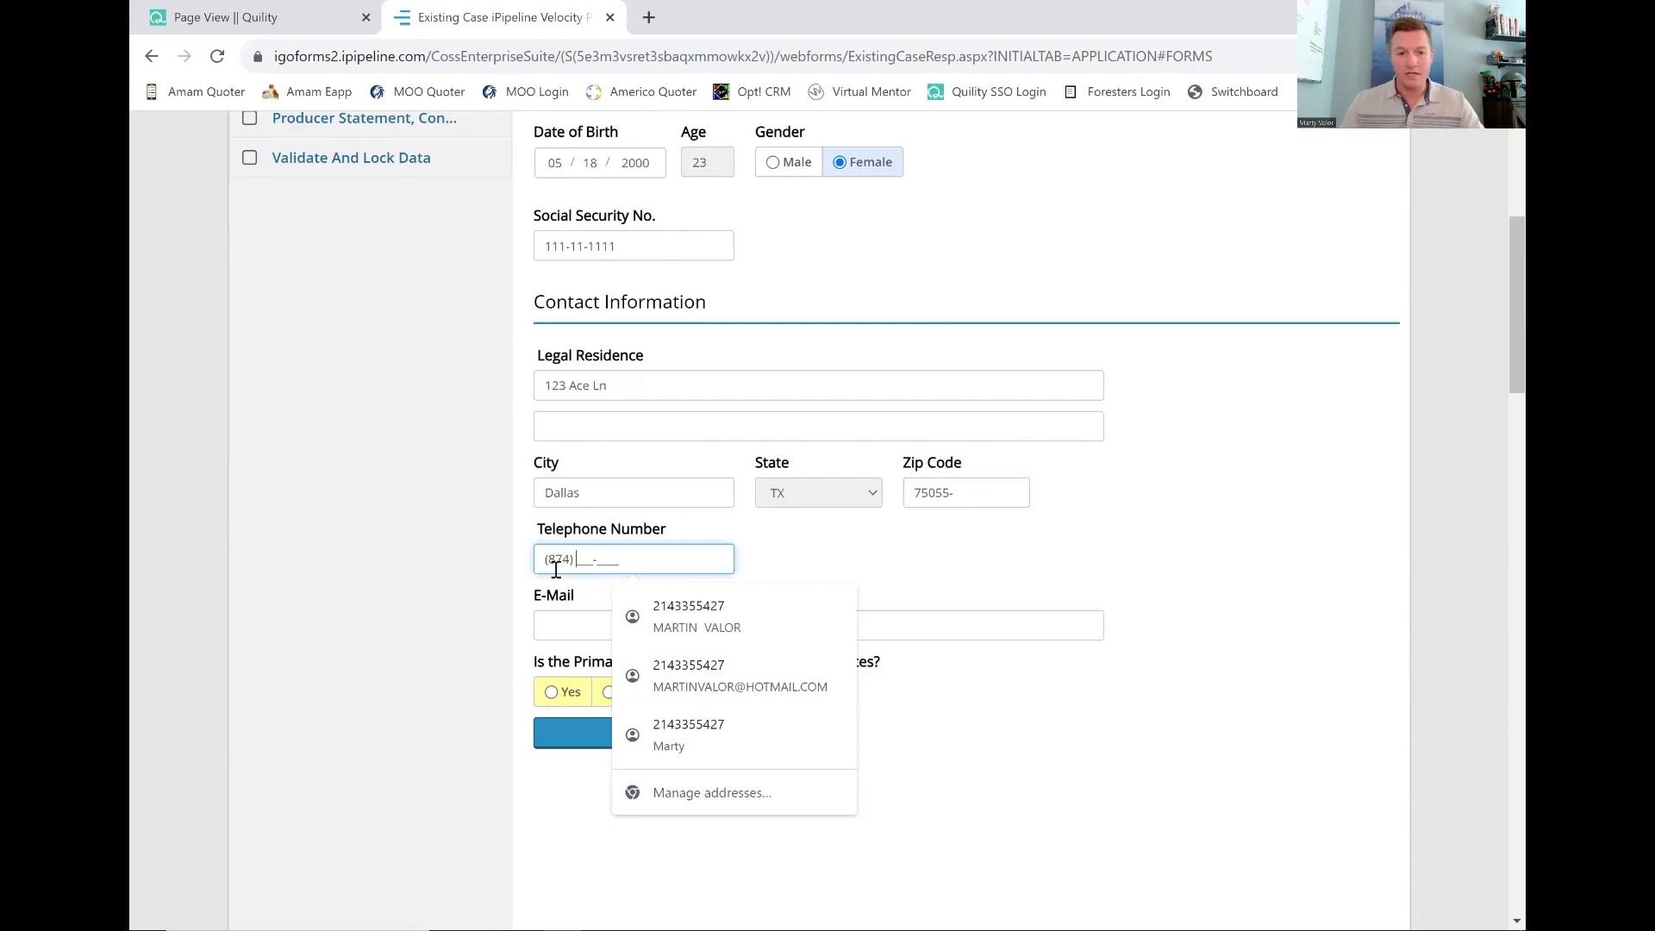
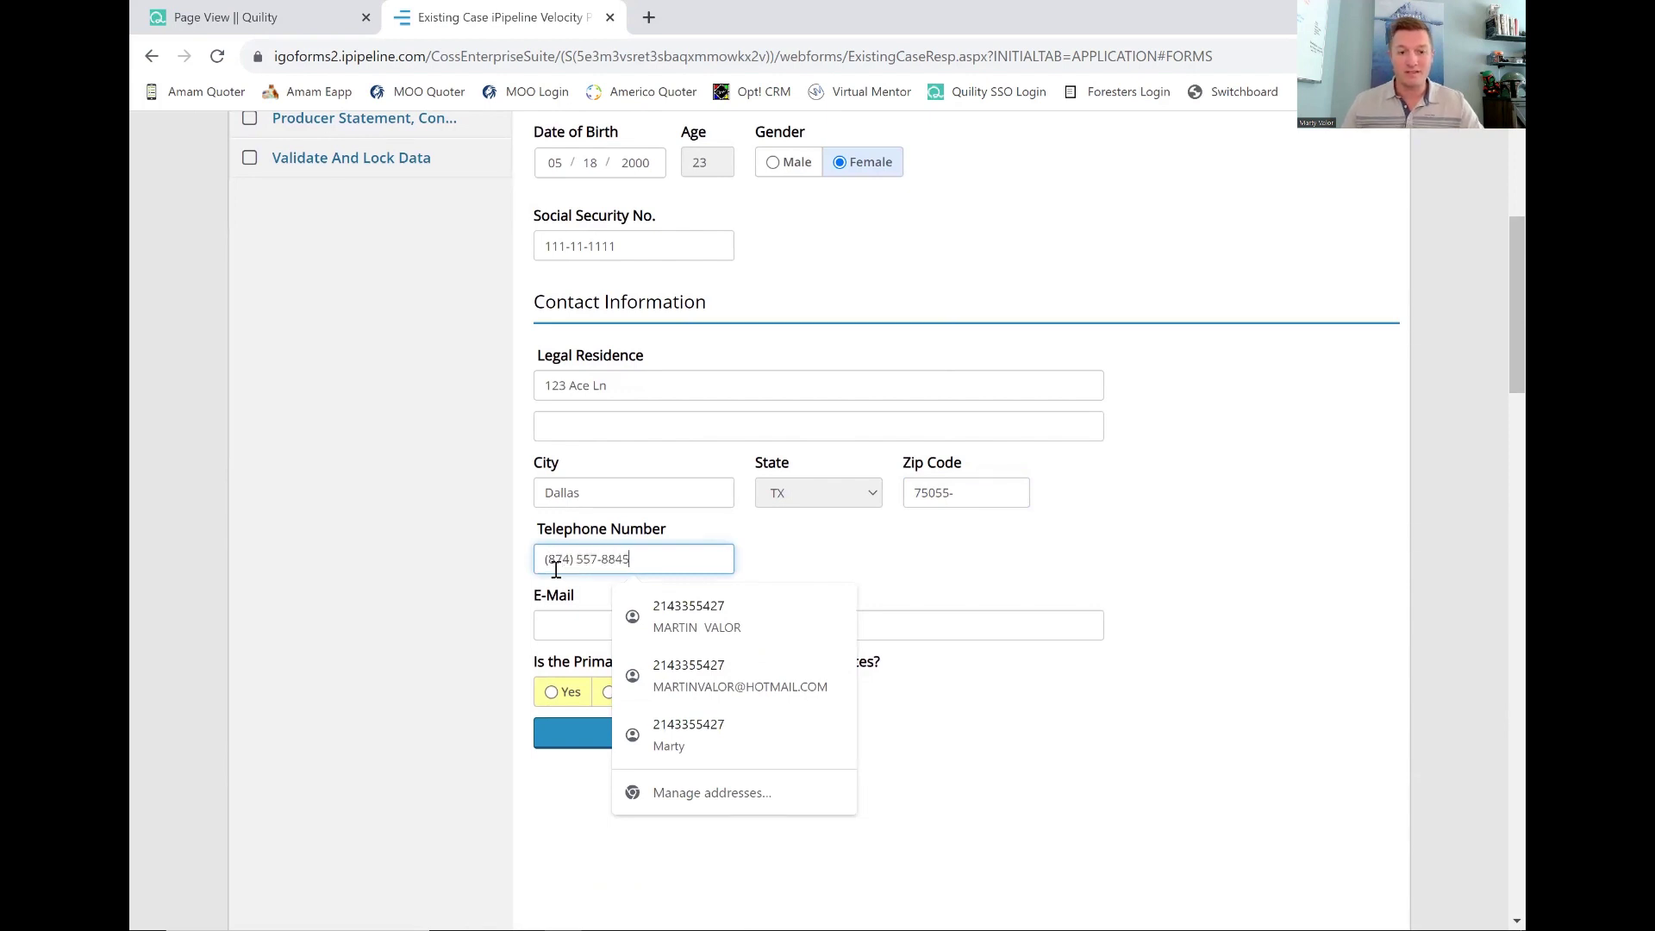
{"action": "left_click", "coordinate": [554, 626]}
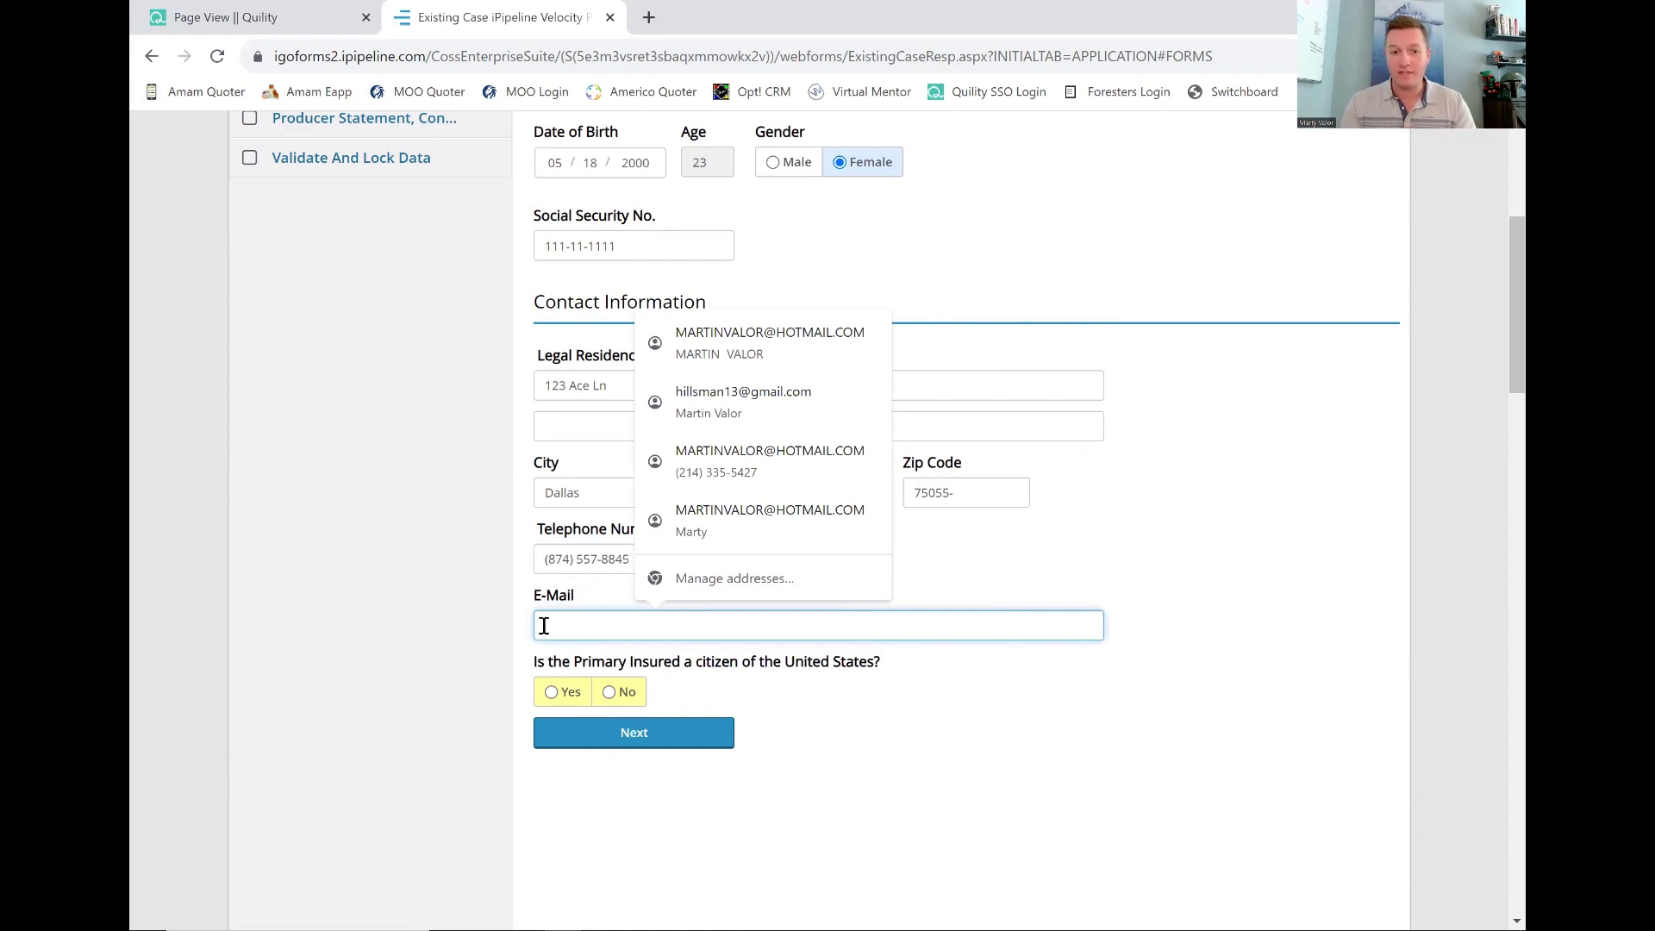
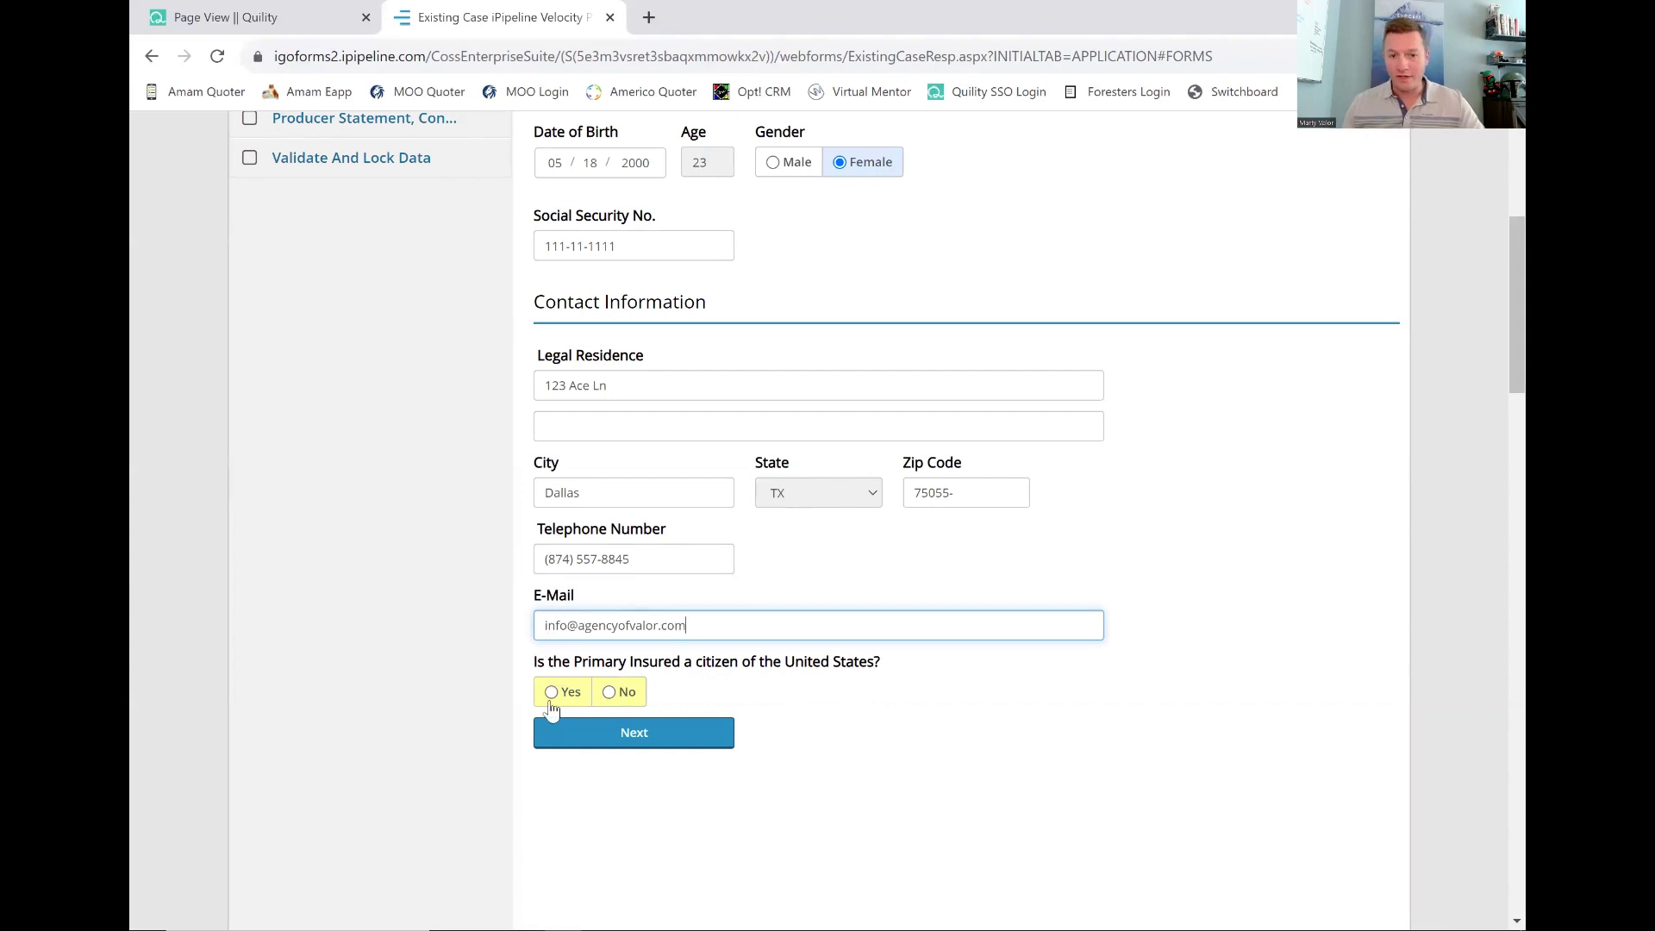
Answer Yes to US citizenship and submit the Primary Insured section.
{"action": "left_click", "coordinate": [551, 692]}
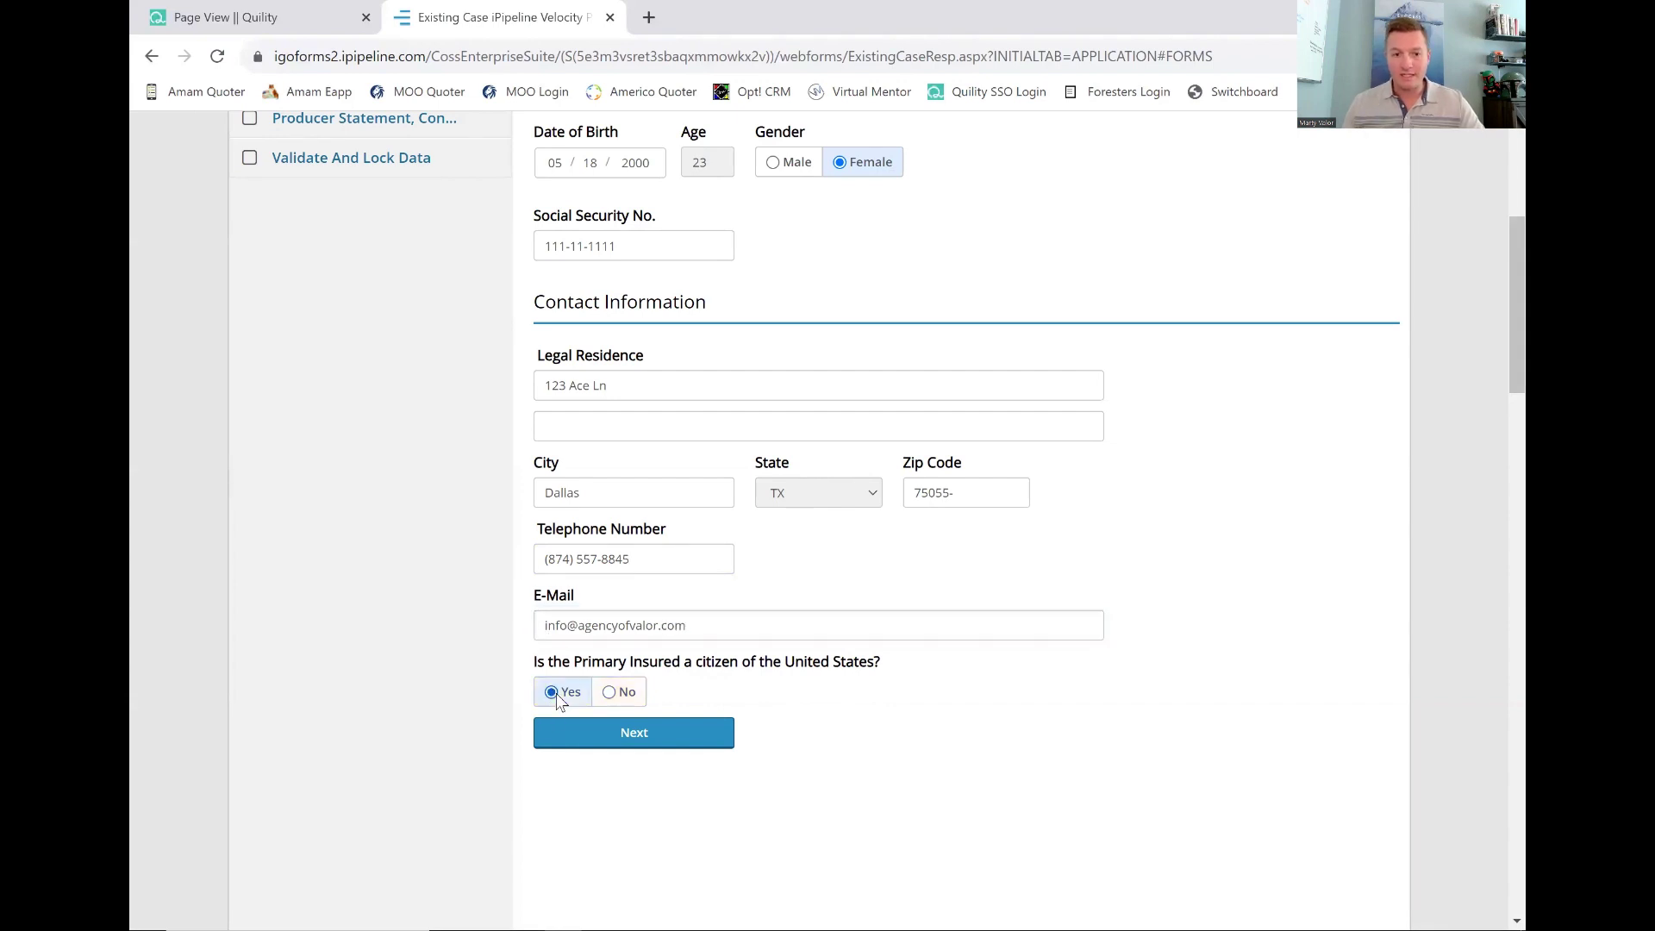
{"action": "left_click", "coordinate": [613, 691]}
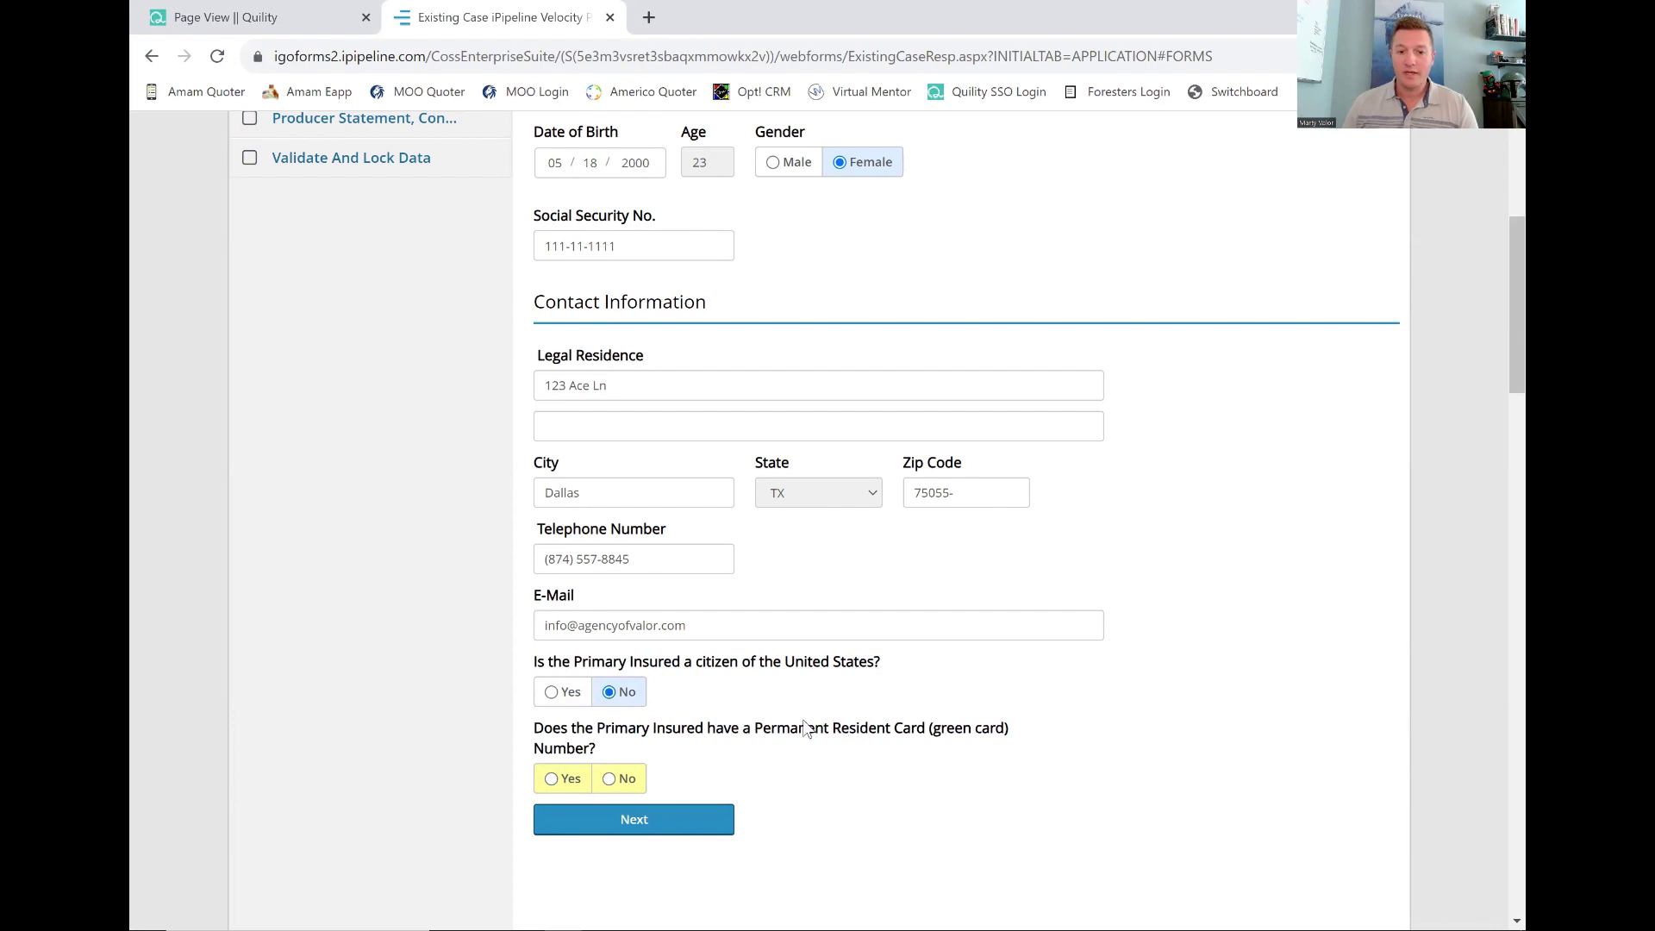
{"action": "left_click", "coordinate": [553, 693]}
{"action": "left_click", "coordinate": [615, 739]}
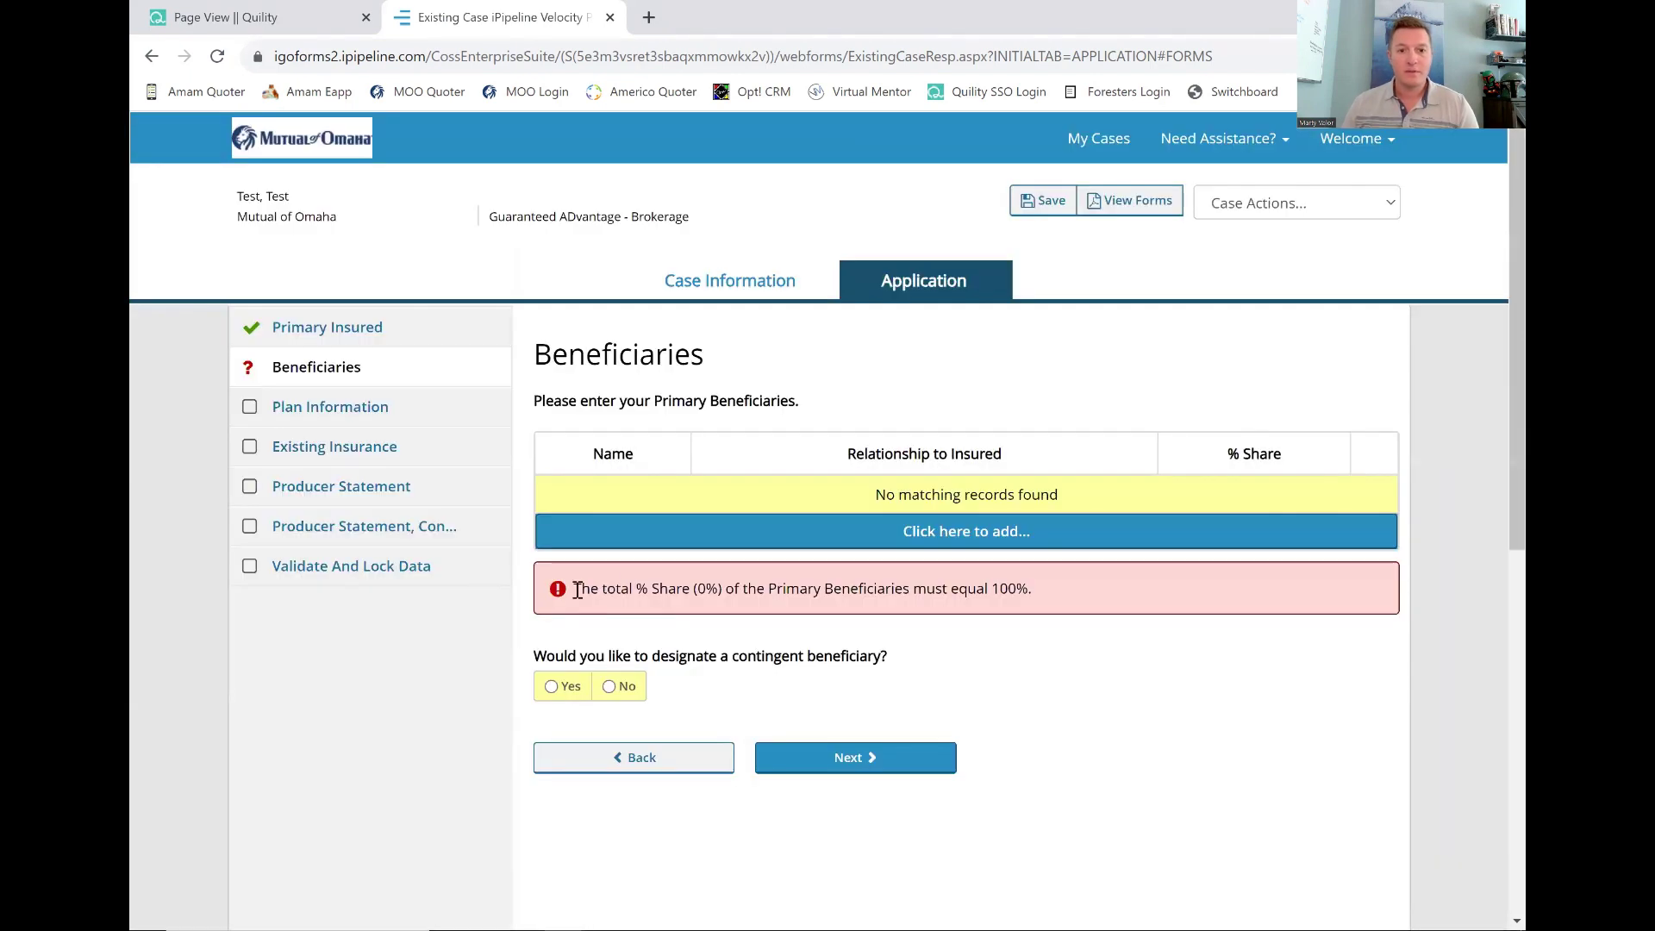
Add individual primary beneficiary Test Test as Spouse/Civil Union Partner with 100% share.
{"action": "left_click", "coordinate": [758, 531]}
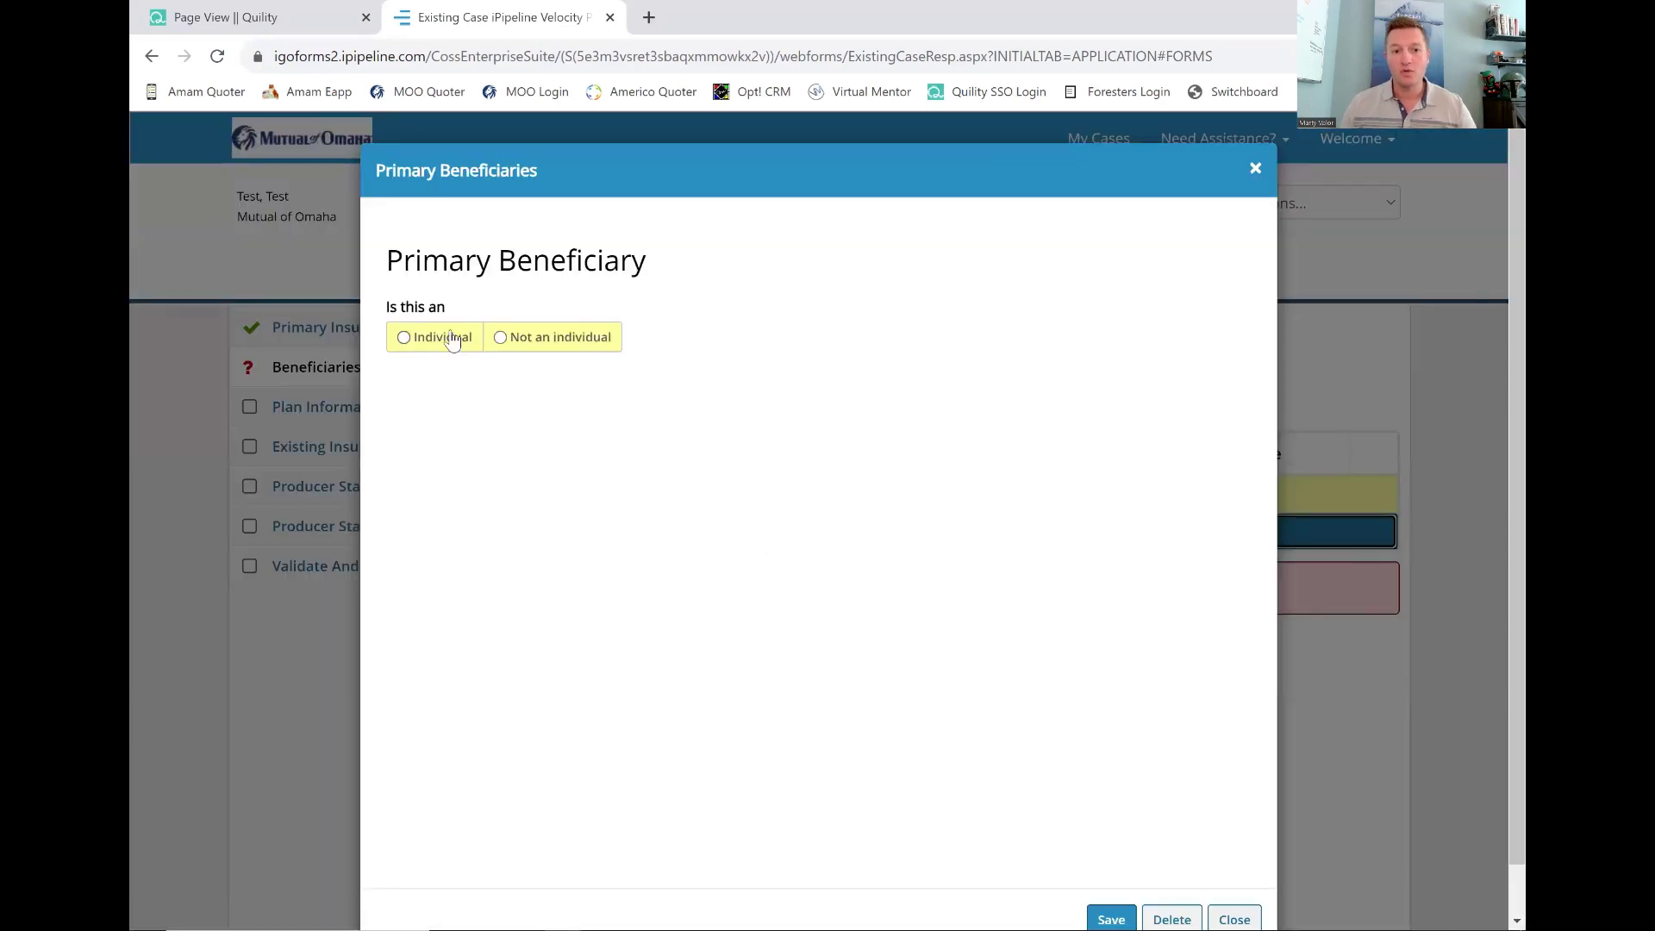
{"action": "left_click", "coordinate": [439, 337]}
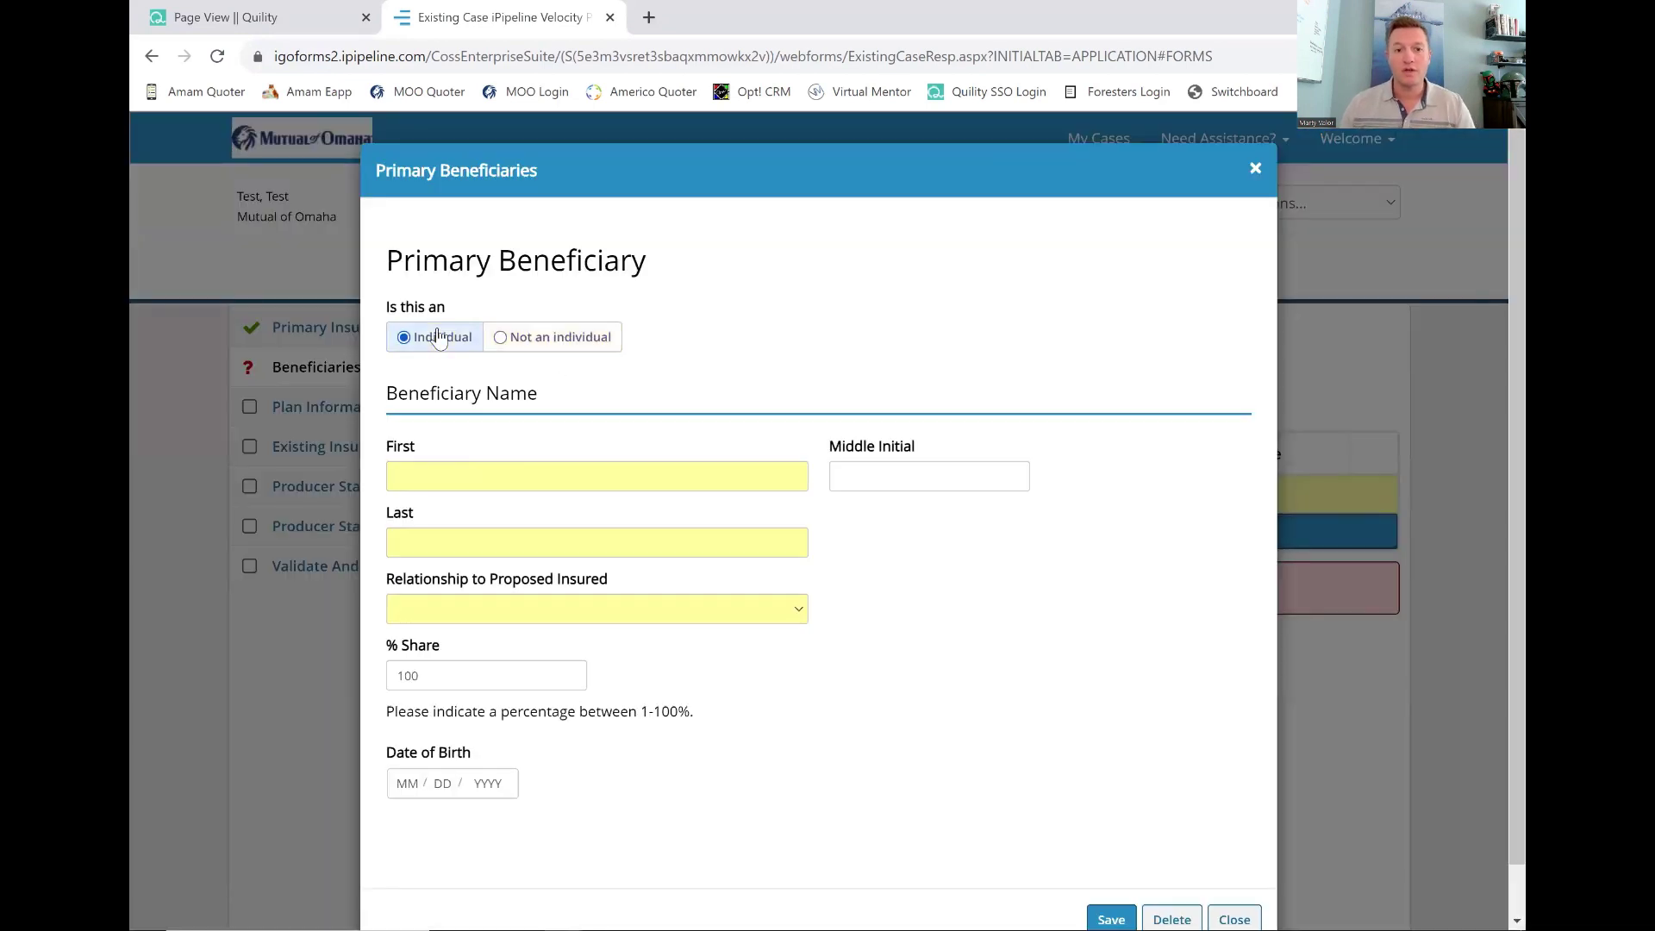
{"action": "left_click", "coordinate": [525, 478]}
{"action": "type", "text": "Test"}
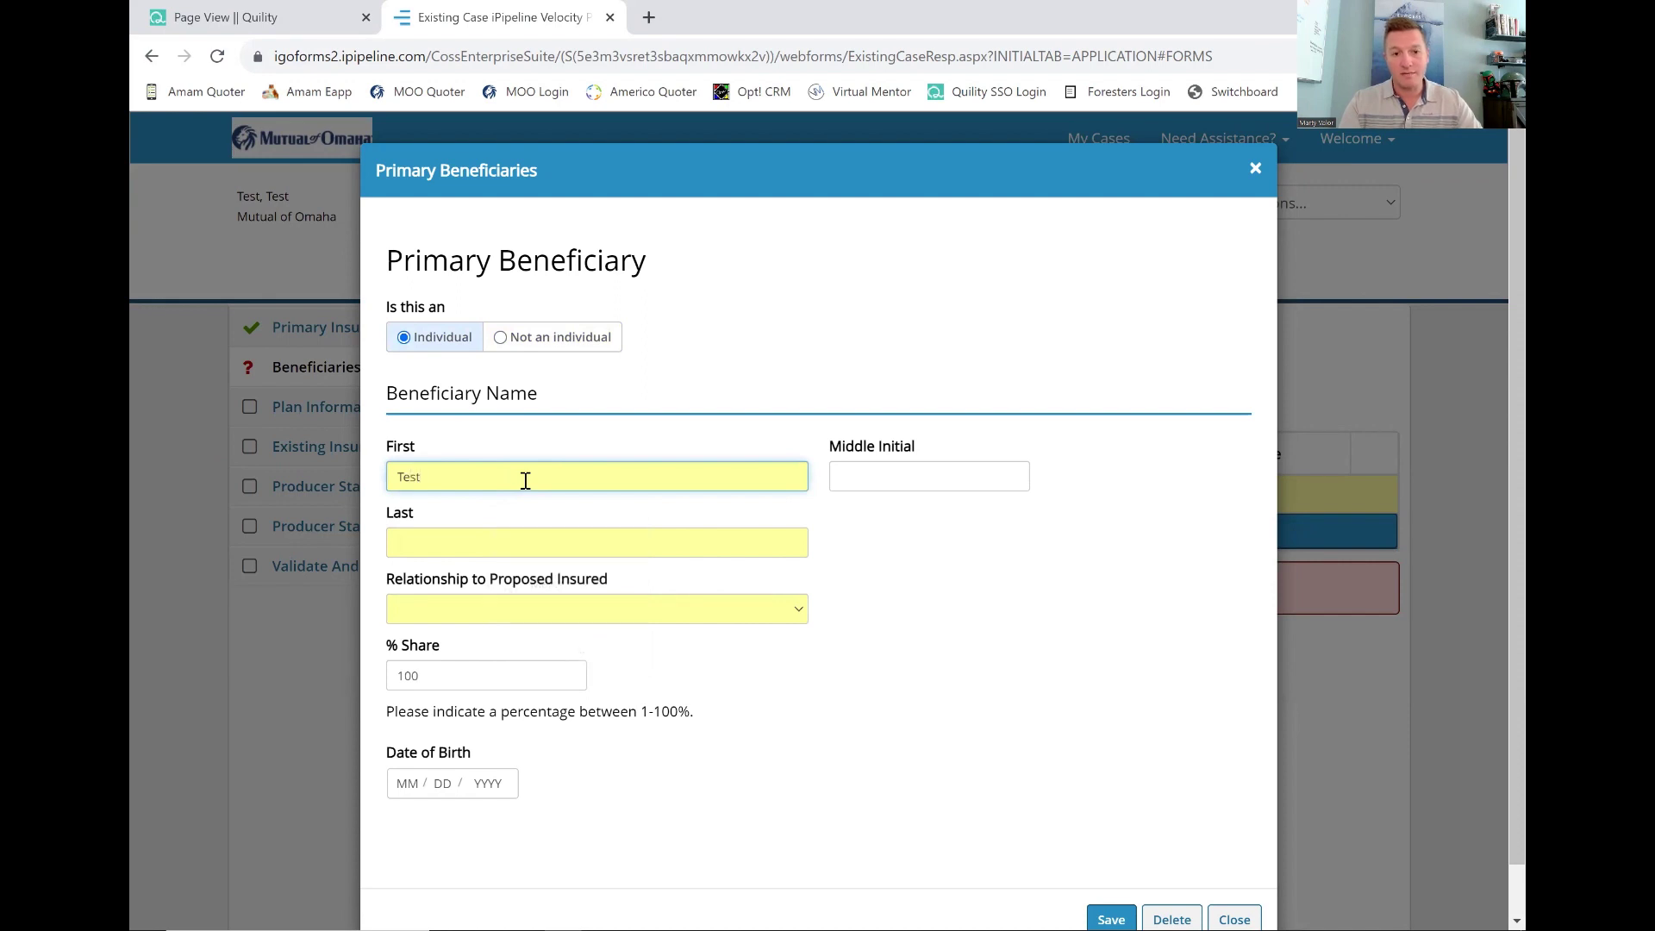
{"action": "key", "text": "Tab"}
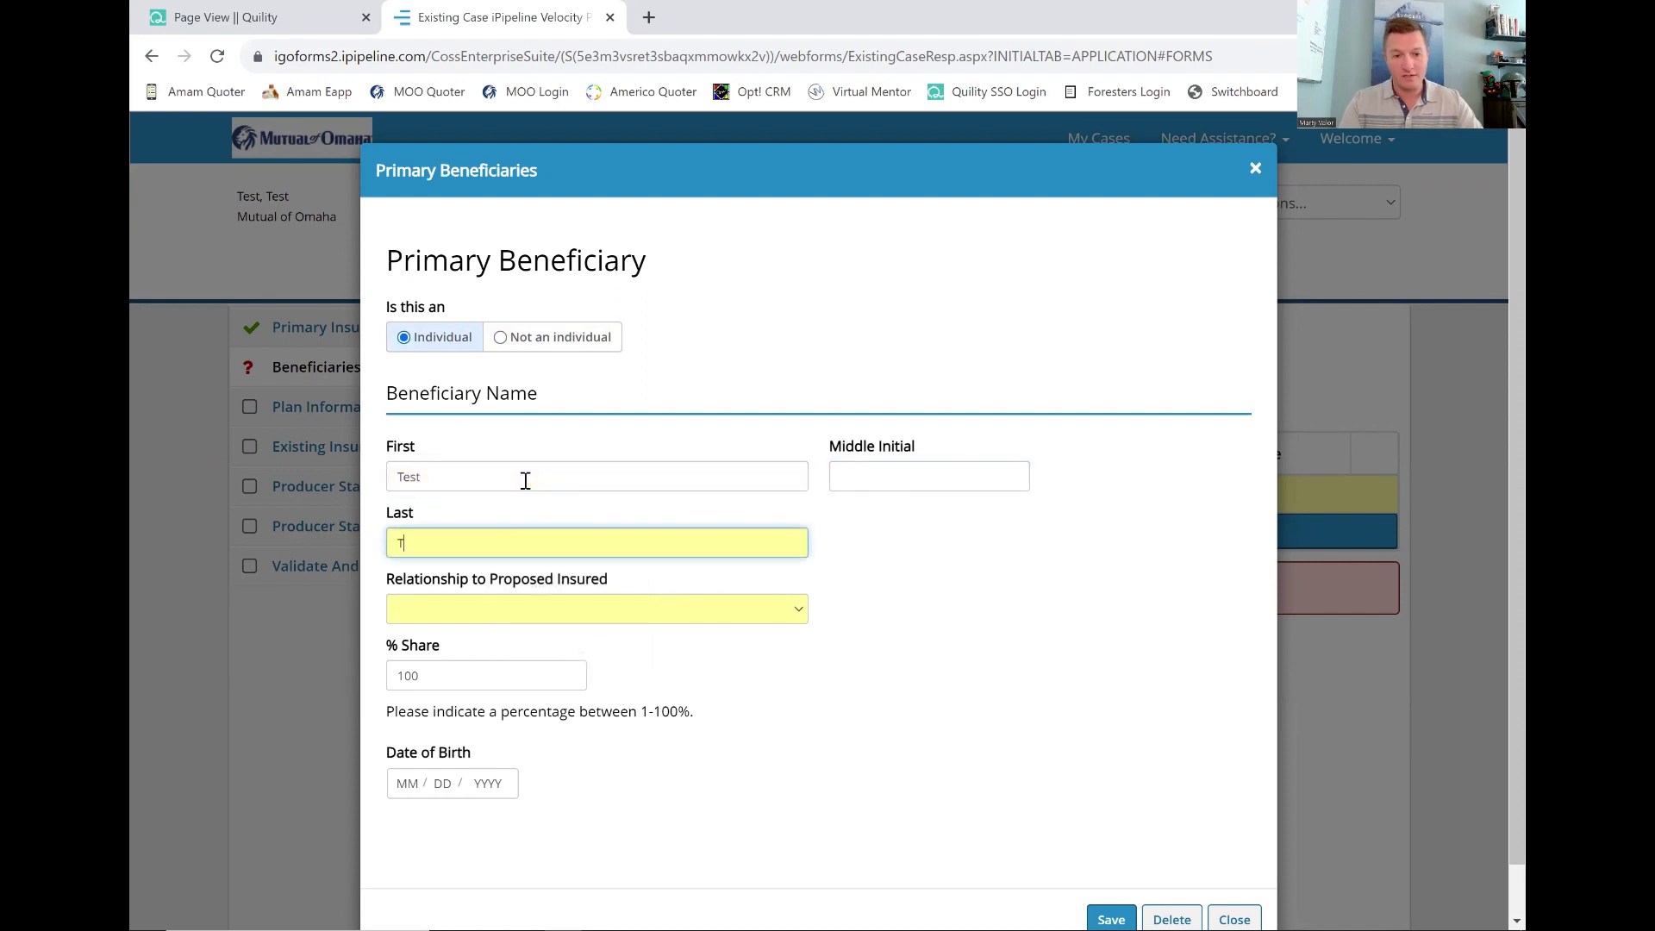
{"action": "type", "text": "Test"}
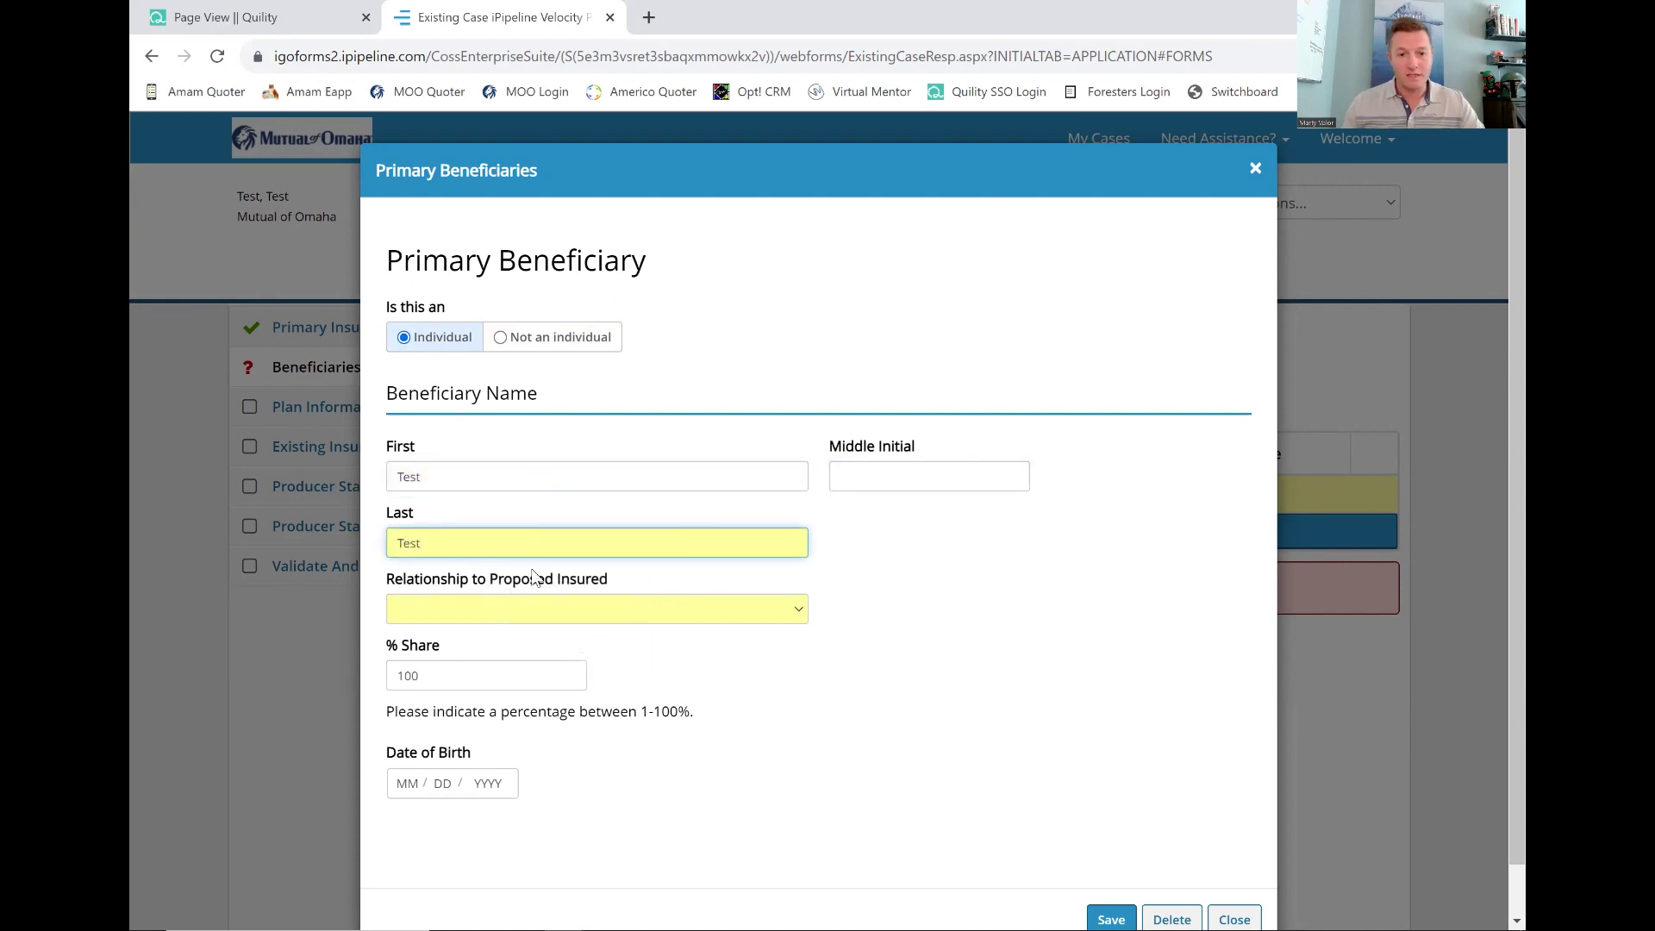
{"action": "left_click", "coordinate": [539, 613]}
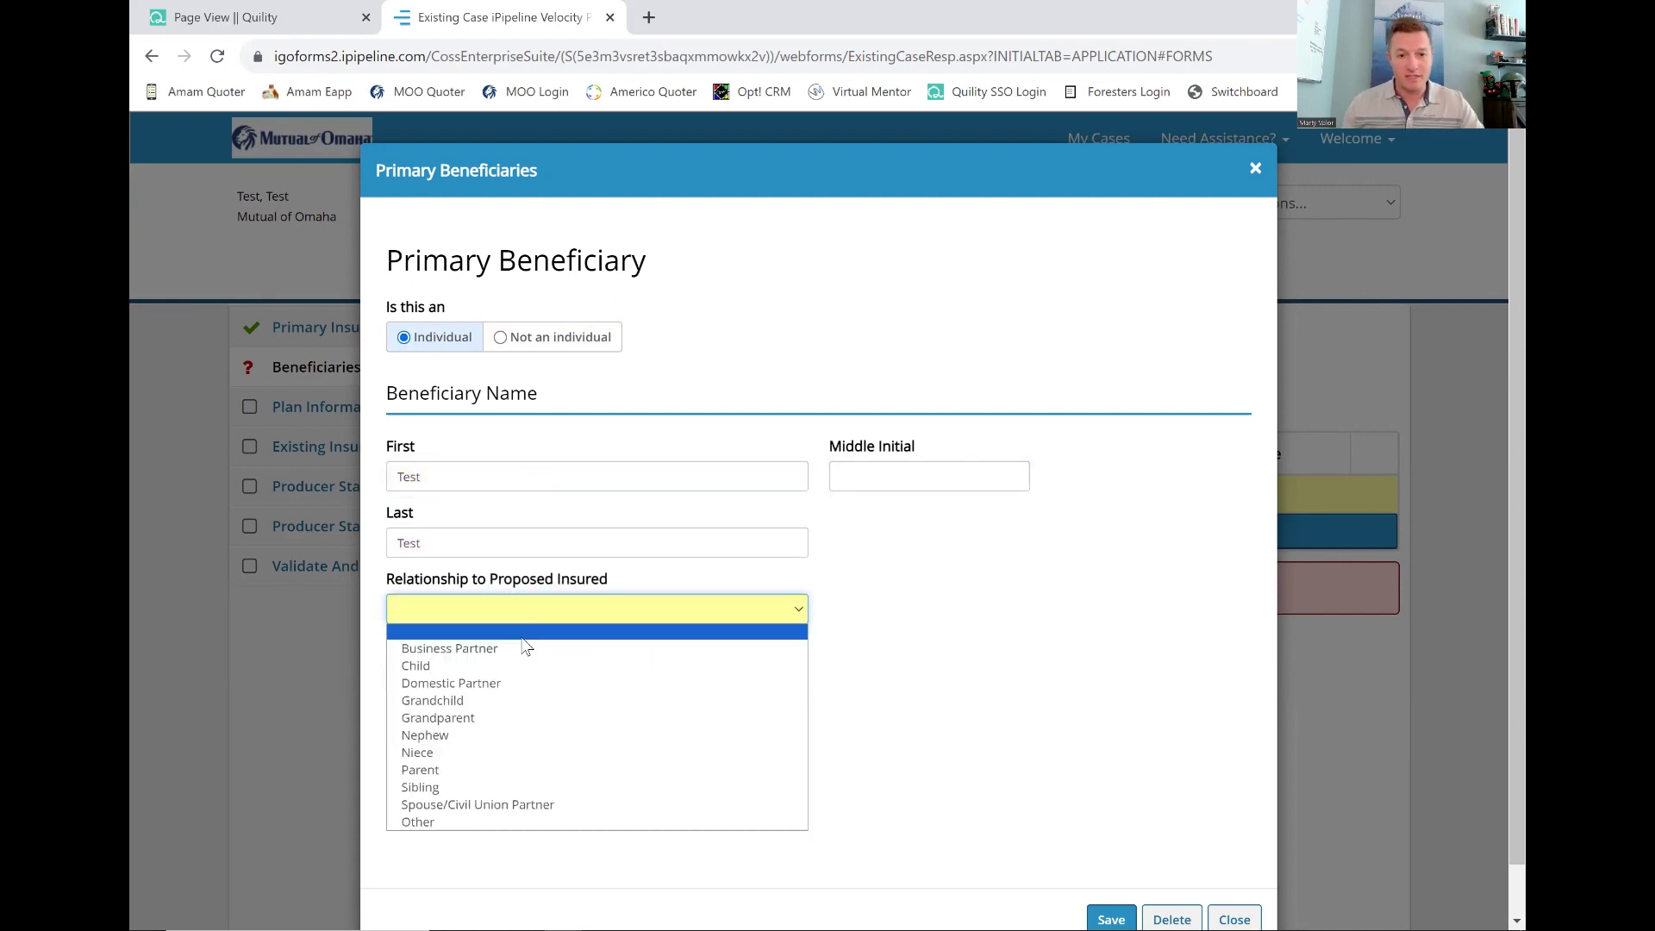
{"action": "left_click", "coordinate": [477, 806]}
{"action": "scroll", "coordinate": [918, 698], "scroll_direction": "down", "scroll_amount": 1}
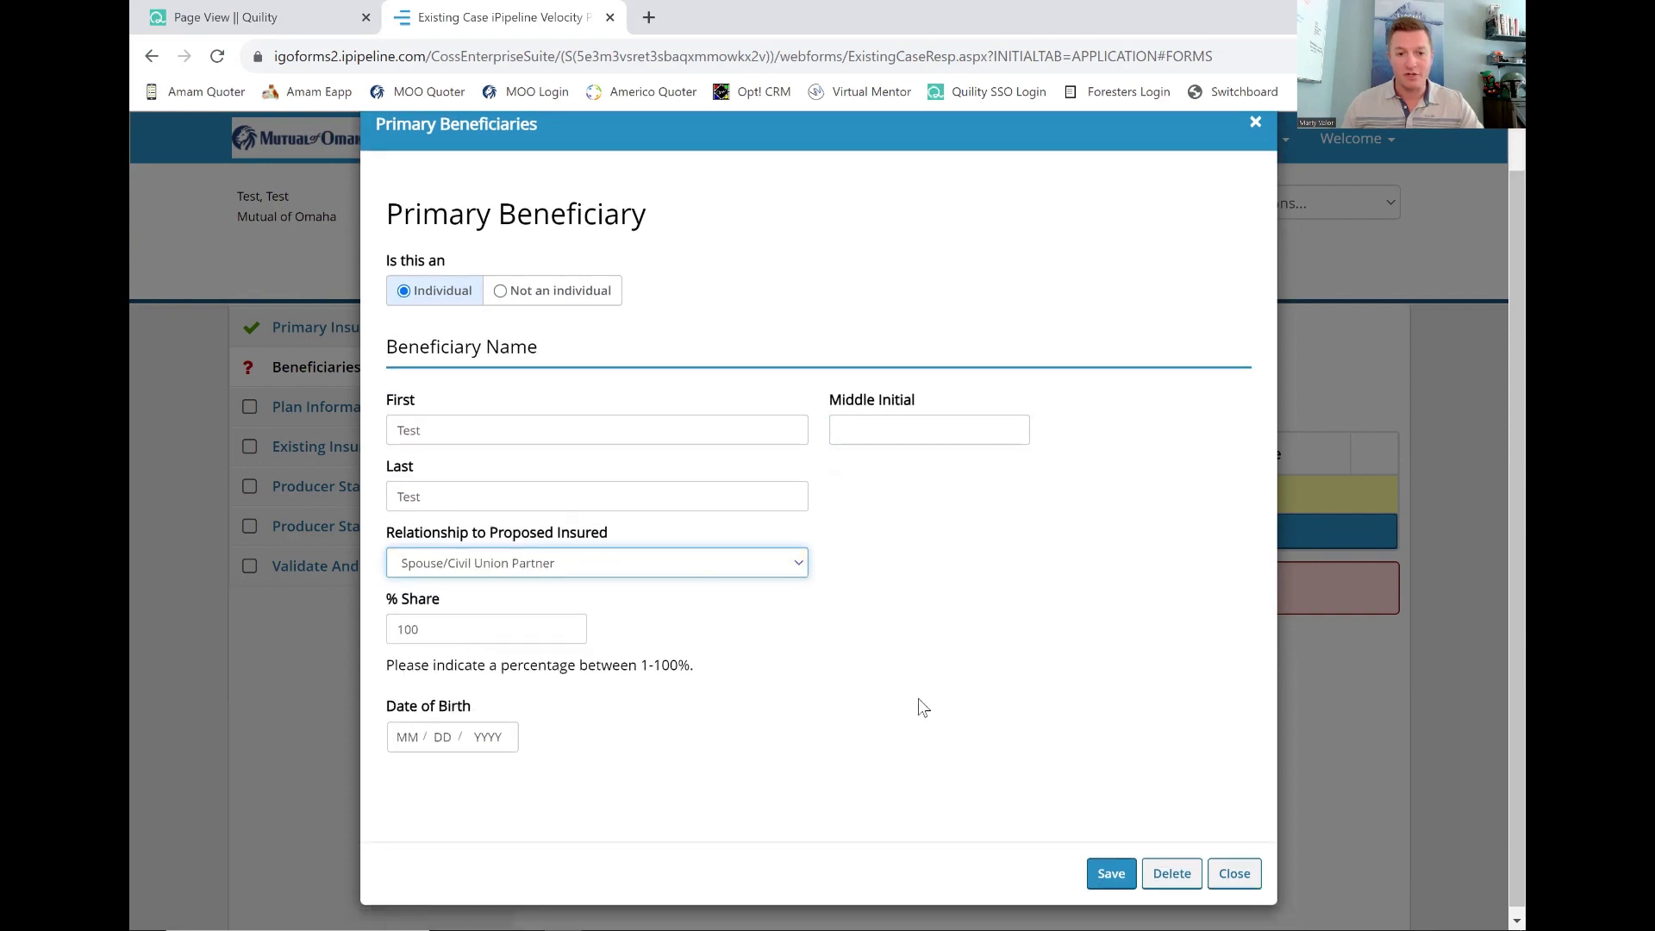
{"action": "key", "text": "Tab"}
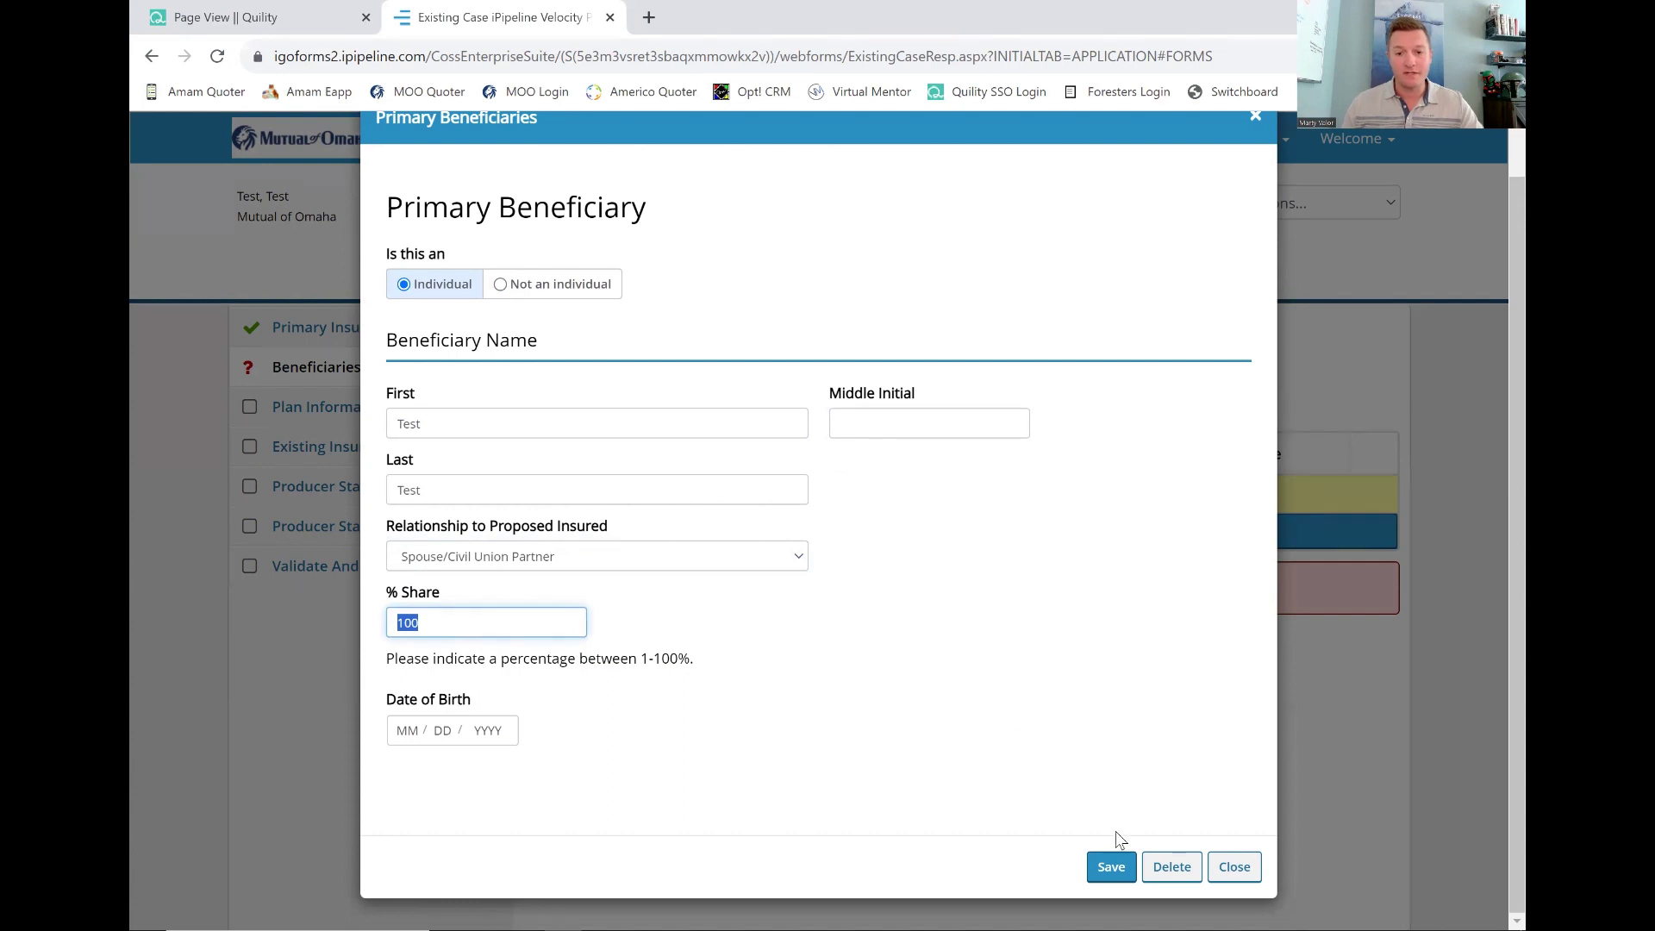
{"action": "left_click", "coordinate": [1112, 865]}
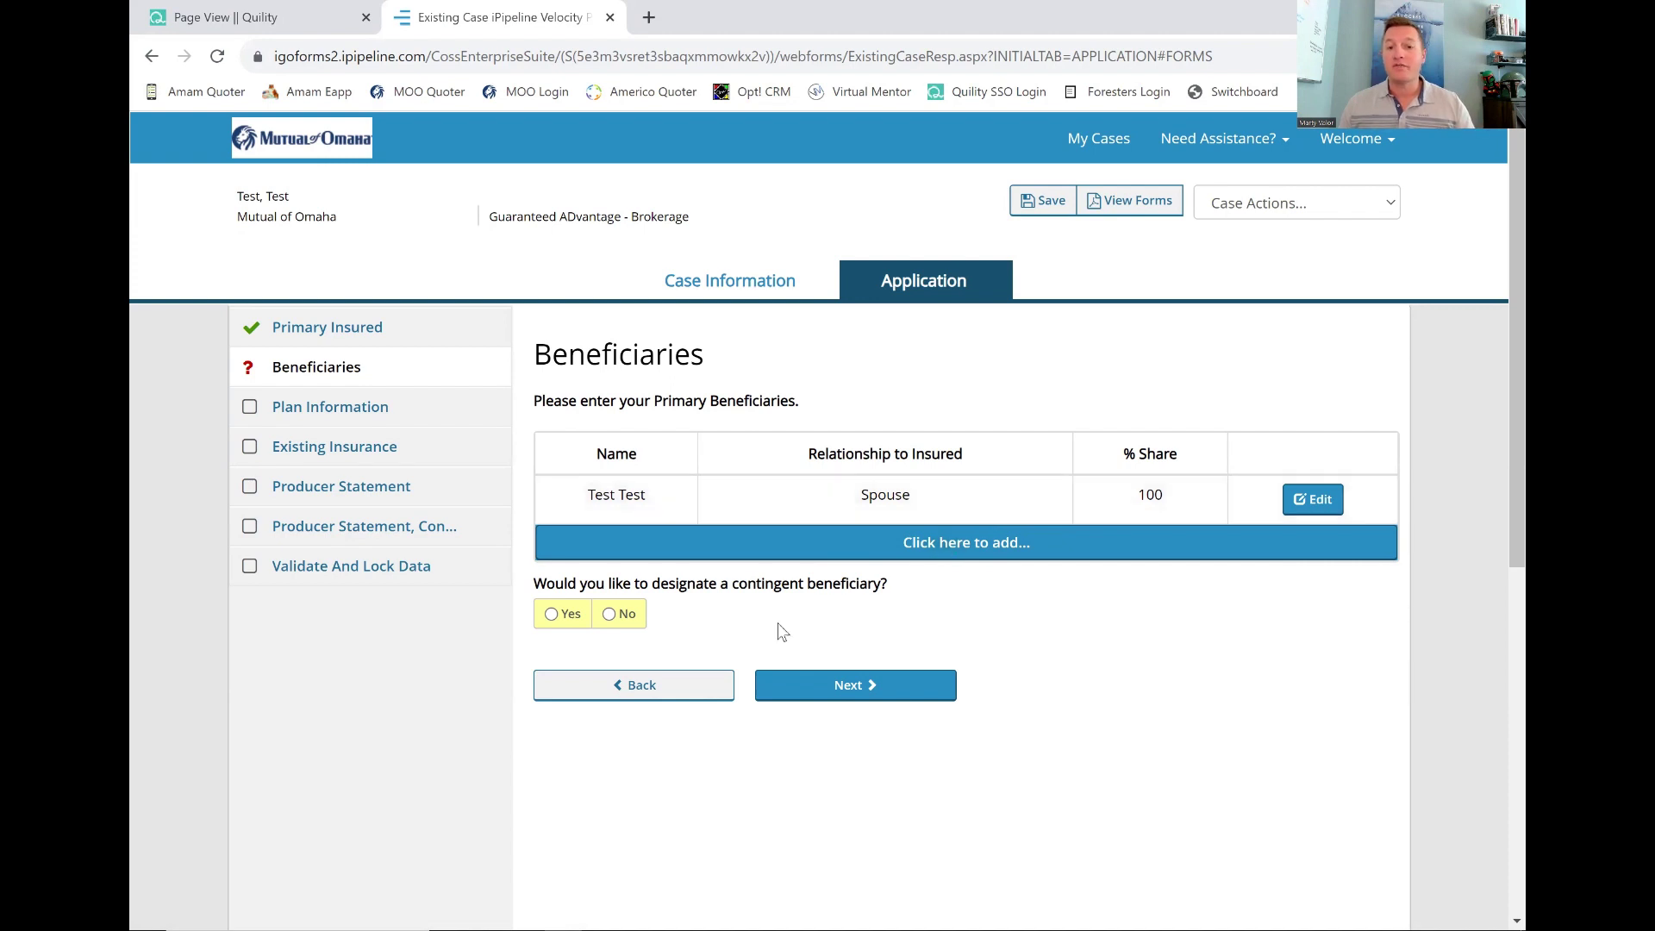
Answer No to a contingent beneficiary, then reopen and save the spouse beneficiary entry.
{"action": "left_click", "coordinate": [562, 621]}
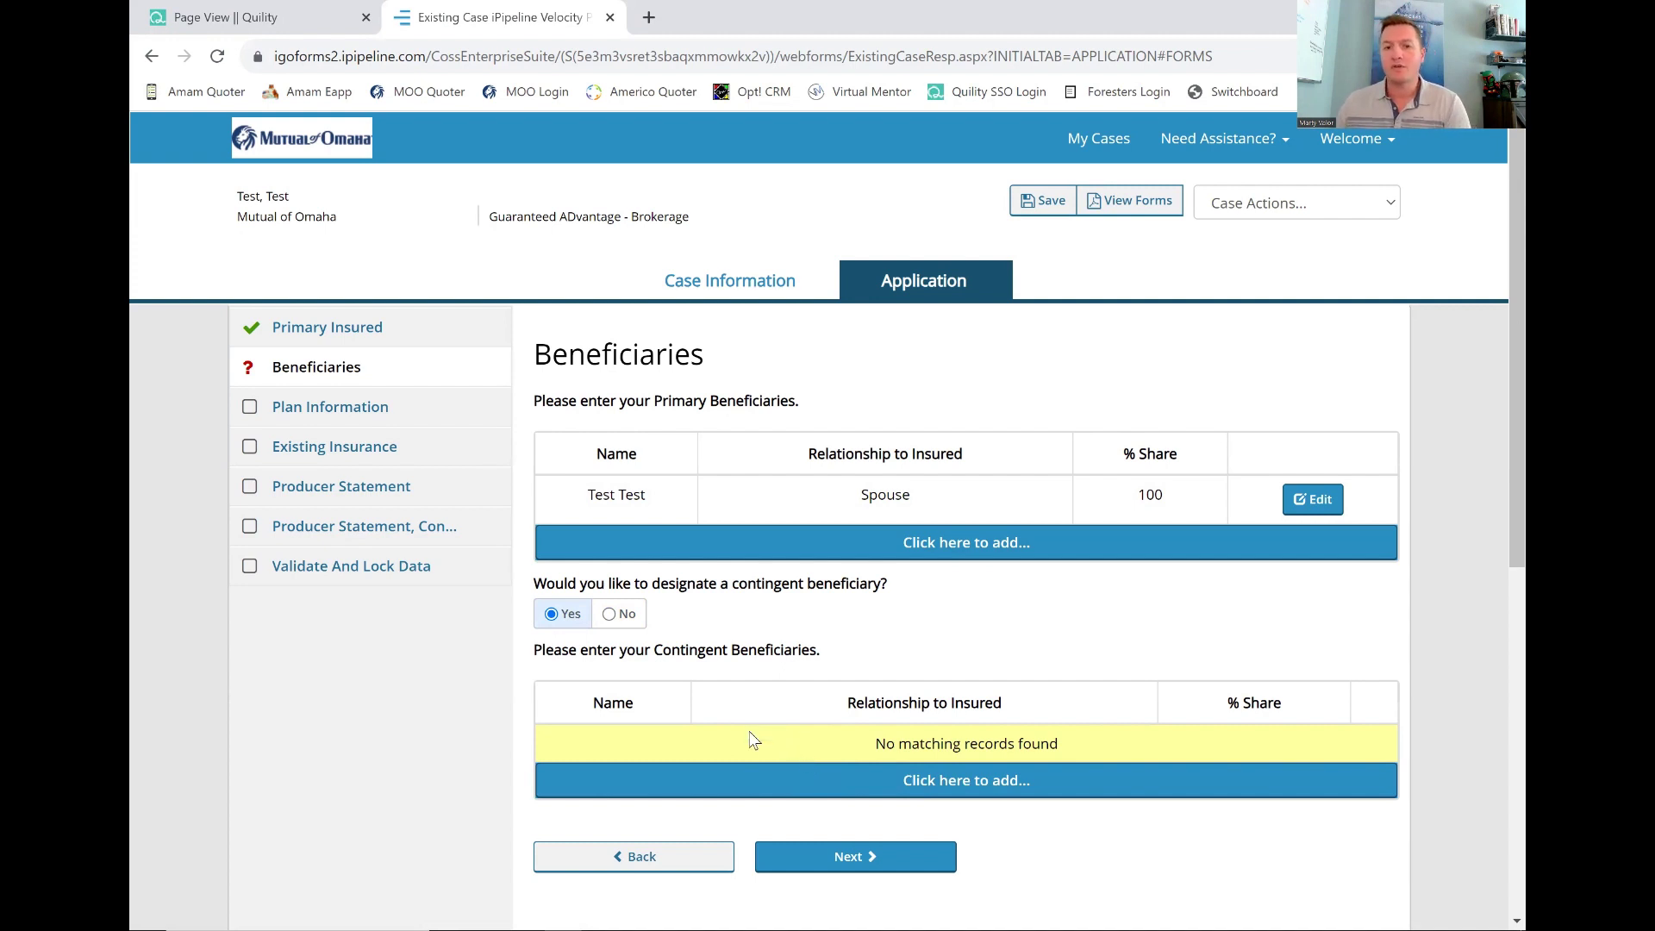
{"action": "left_click", "coordinate": [619, 615]}
{"action": "left_click", "coordinate": [1328, 506]}
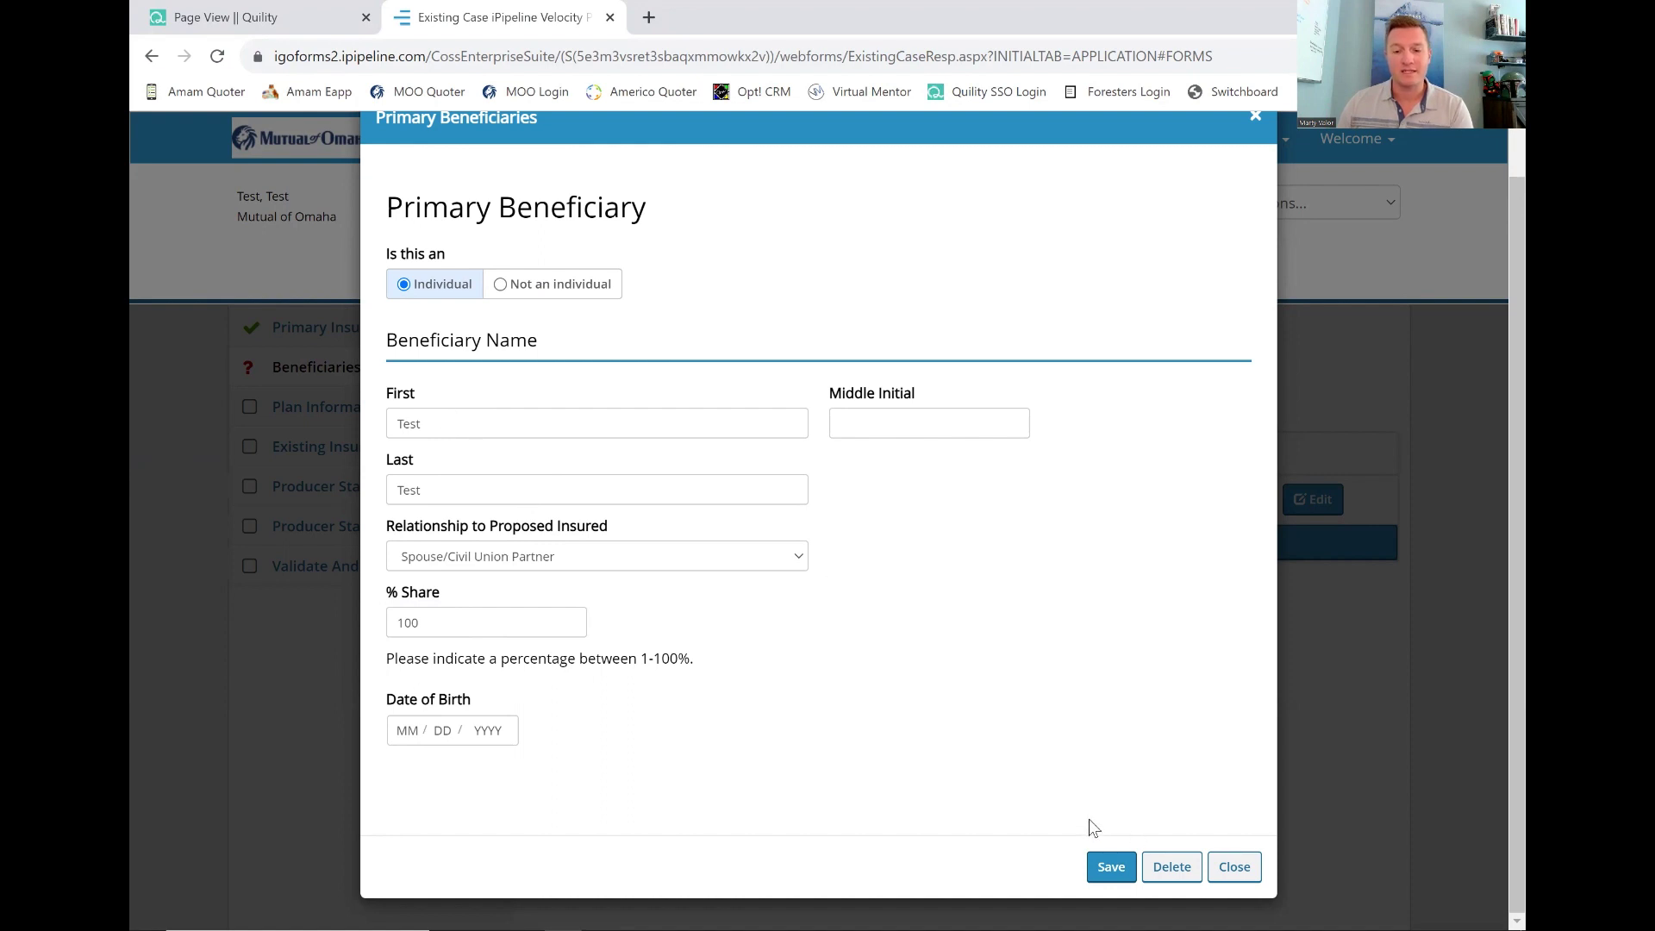
{"action": "left_click", "coordinate": [1090, 853]}
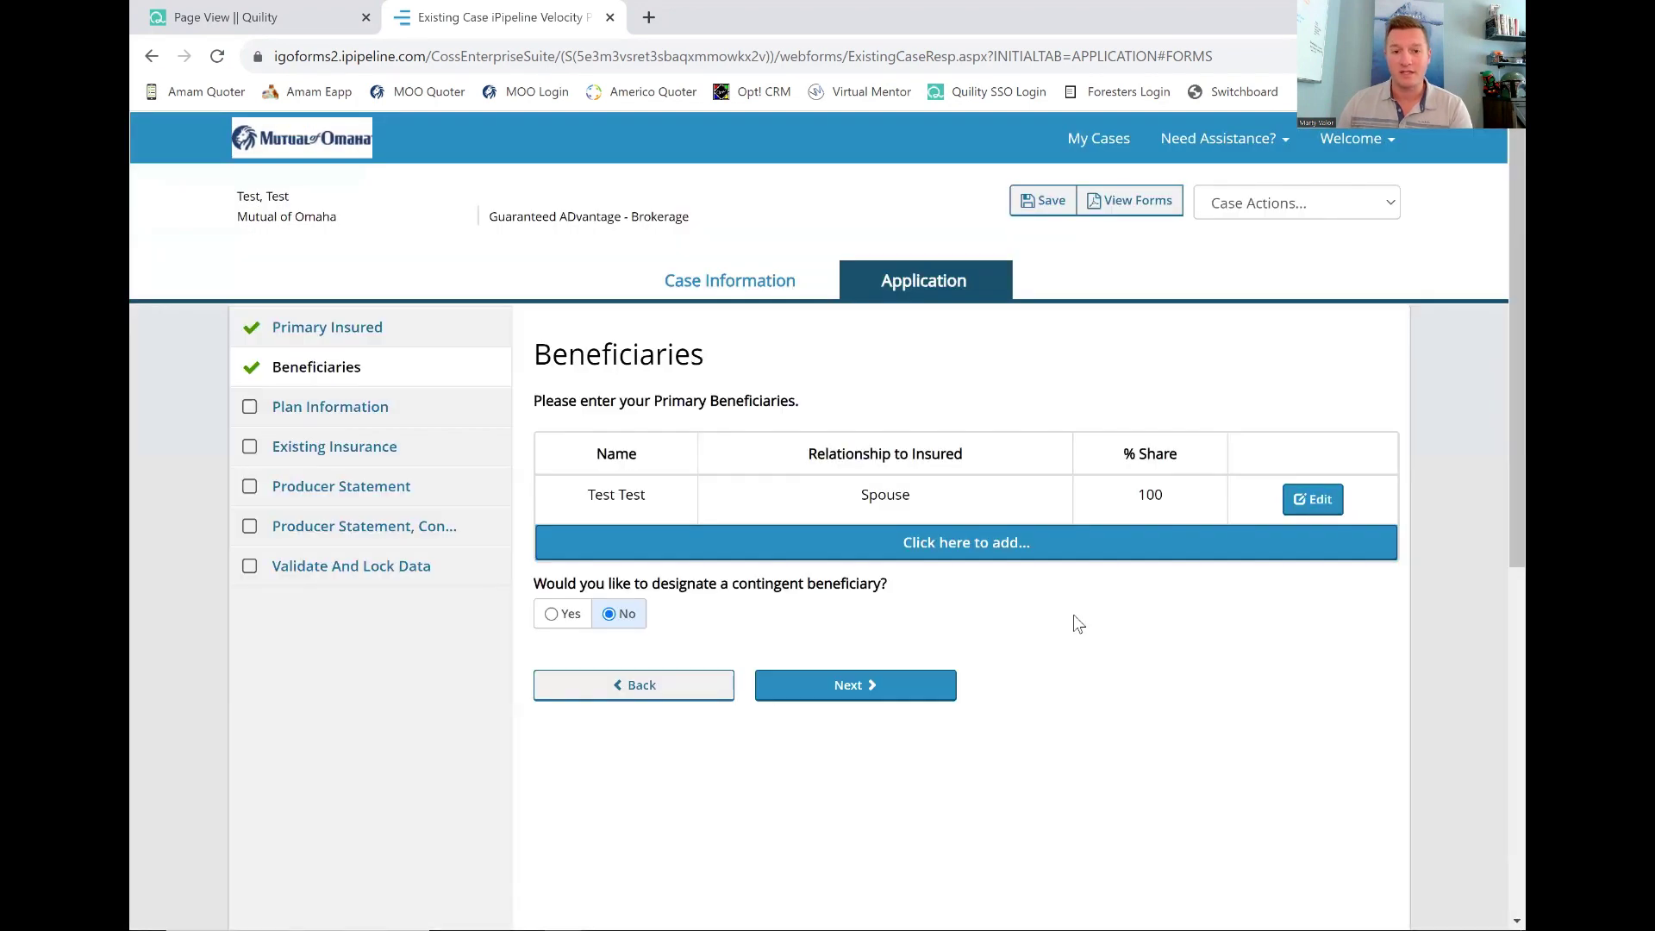
Set Benefit Amount 150000, Type of Plan Individual, and add the Return of Premium rider.
{"action": "left_click", "coordinate": [851, 683]}
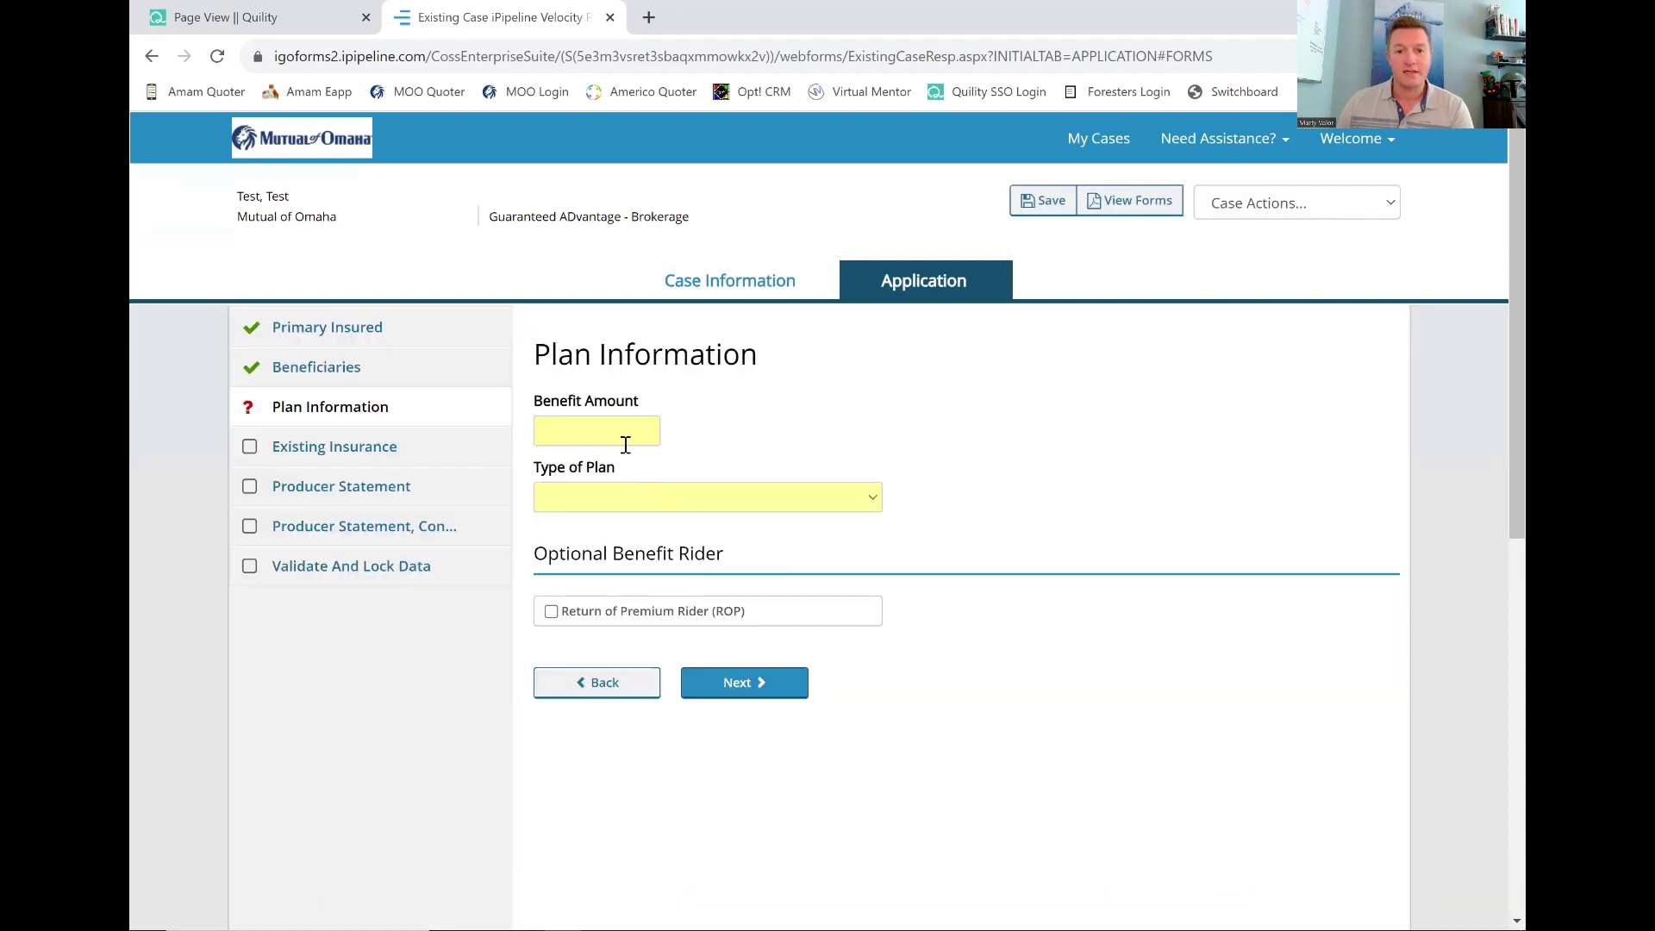
{"action": "left_click", "coordinate": [624, 442]}
{"action": "type", "text": "1500000"}
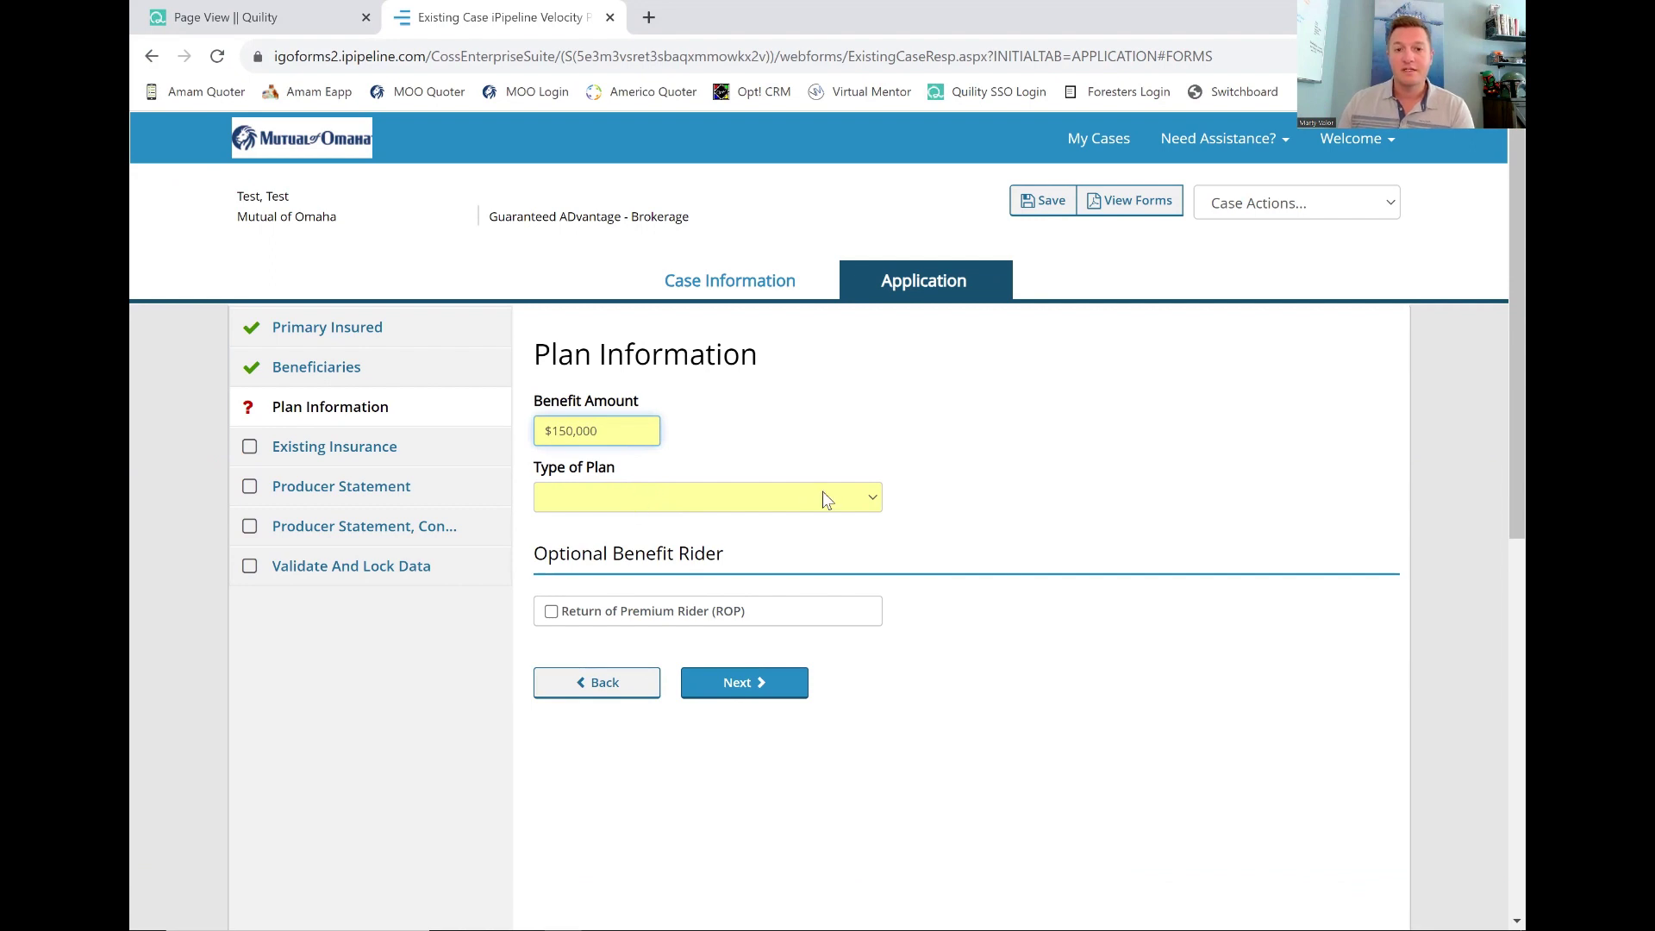
{"action": "left_click", "coordinate": [845, 496]}
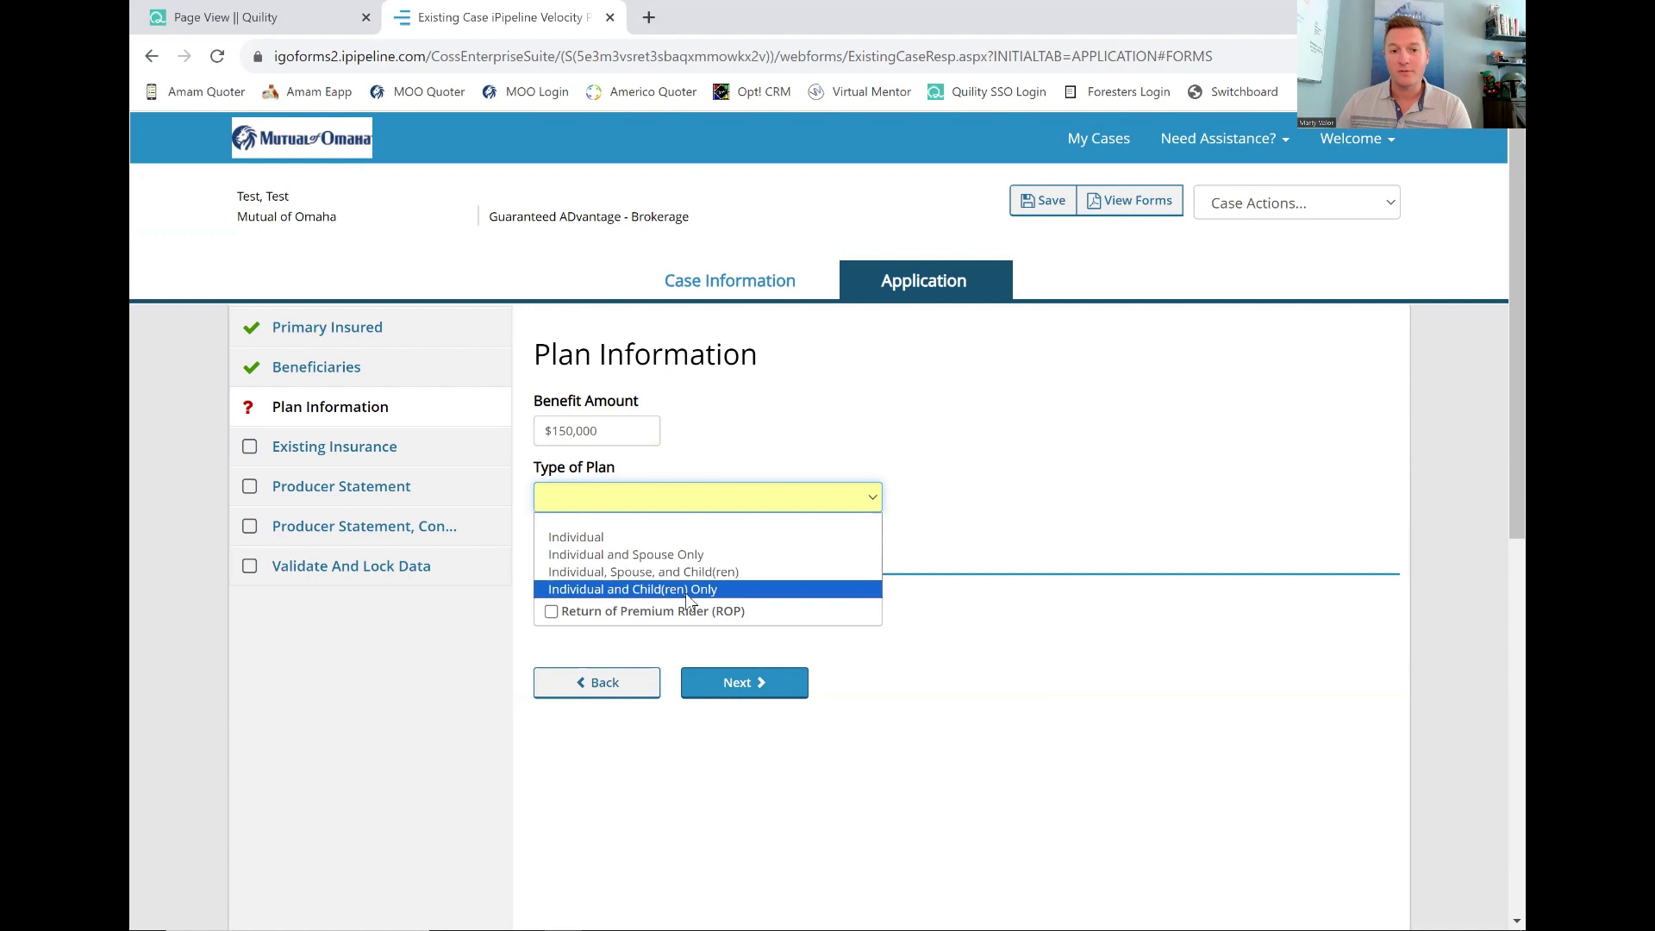
{"action": "left_click", "coordinate": [591, 543]}
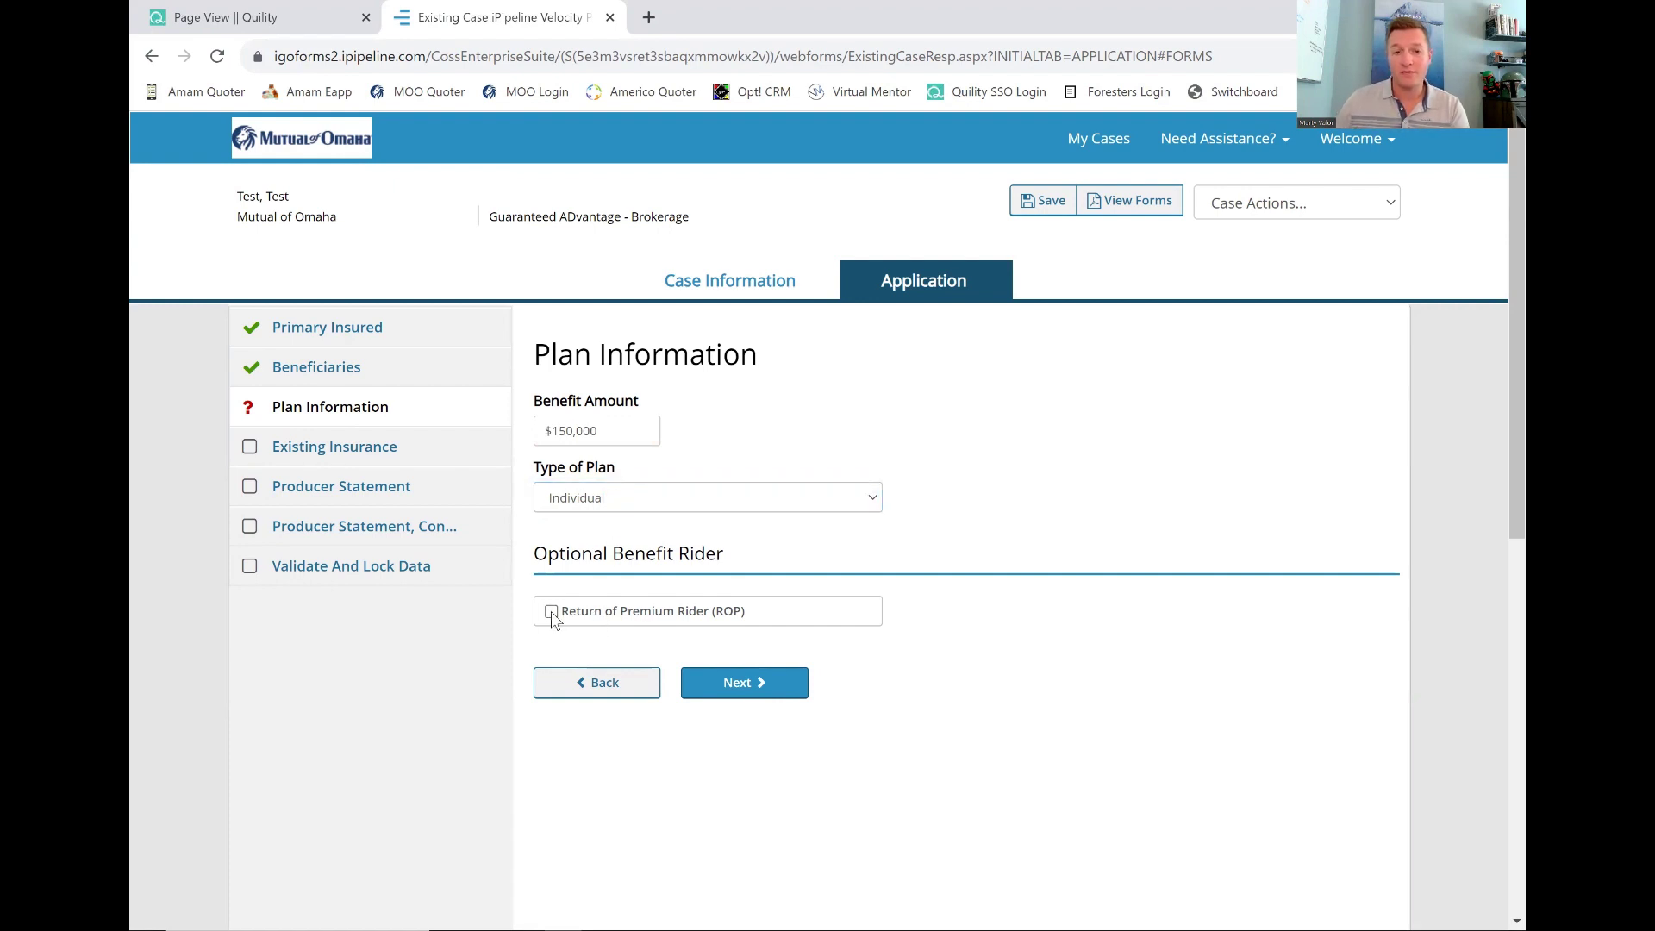
{"action": "left_click", "coordinate": [552, 612]}
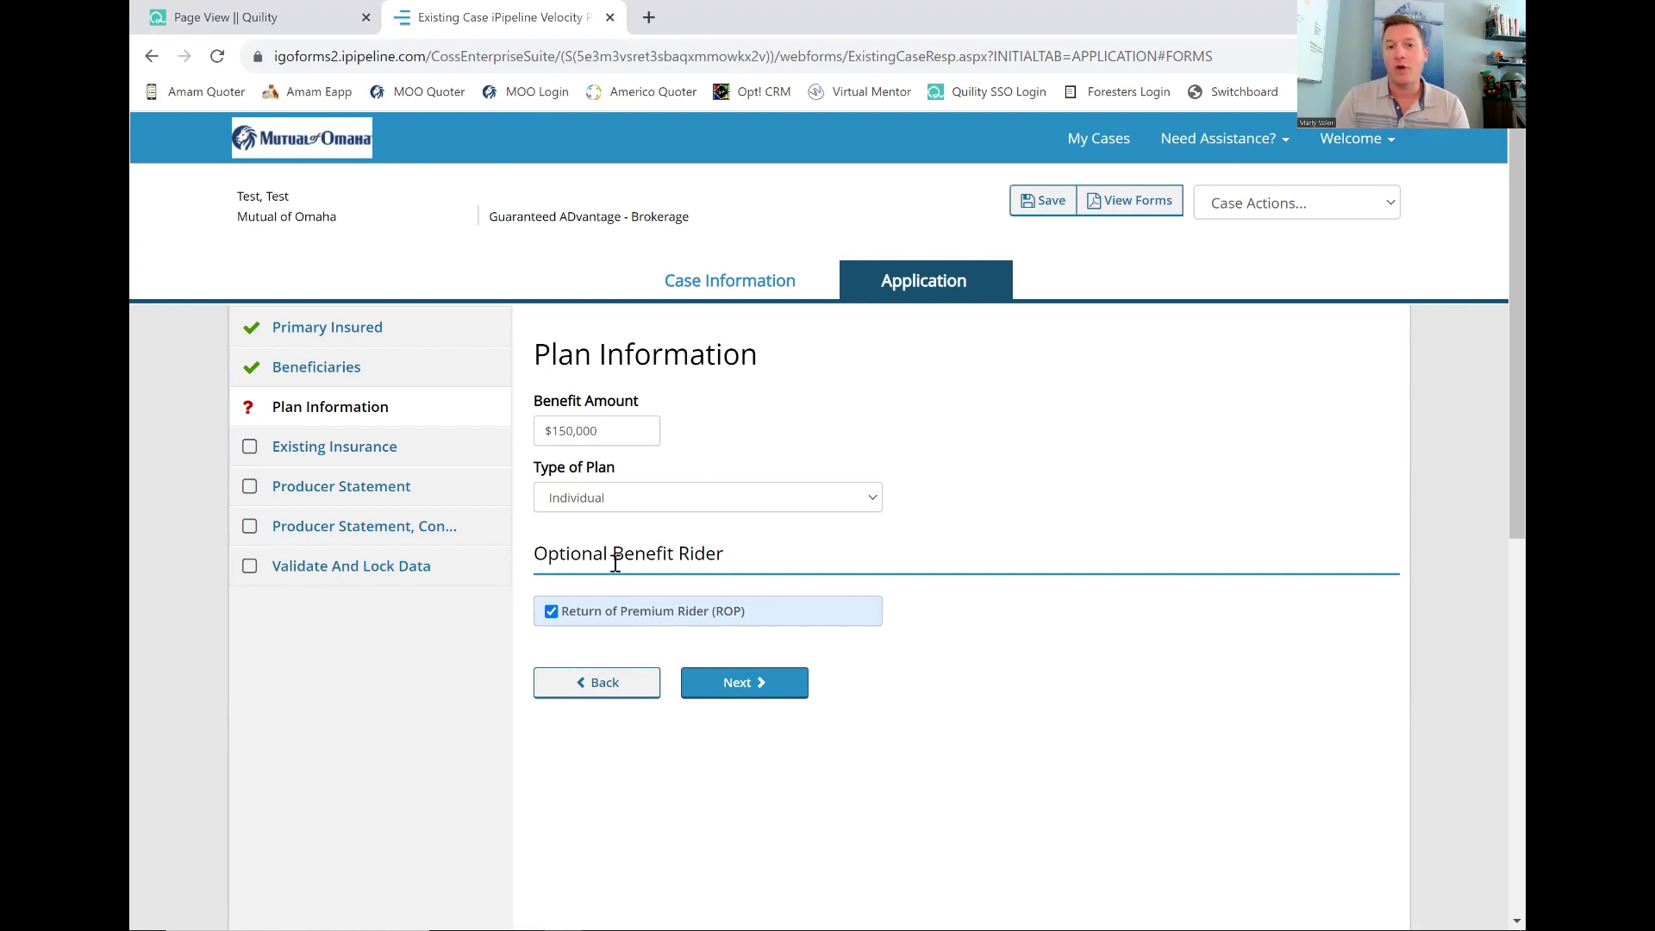
{"action": "left_click", "coordinate": [735, 695]}
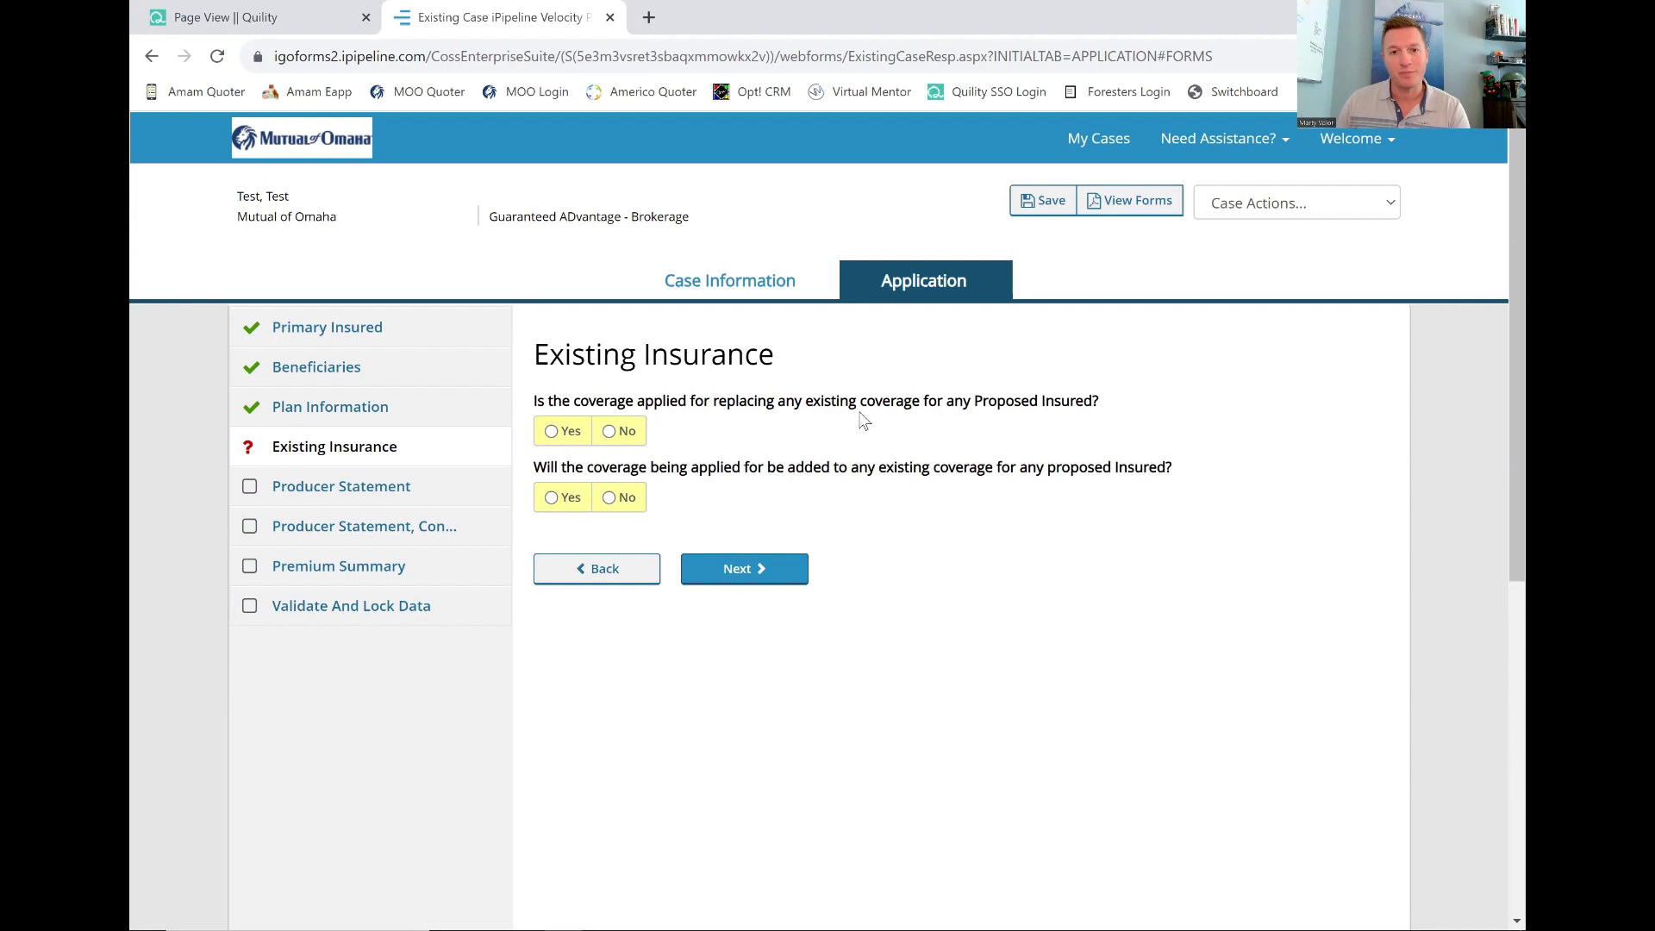
Answer No to replacement and Yes to added coverage, detailing 'Client needed accidental death coverage'.
{"action": "left_click", "coordinate": [612, 435]}
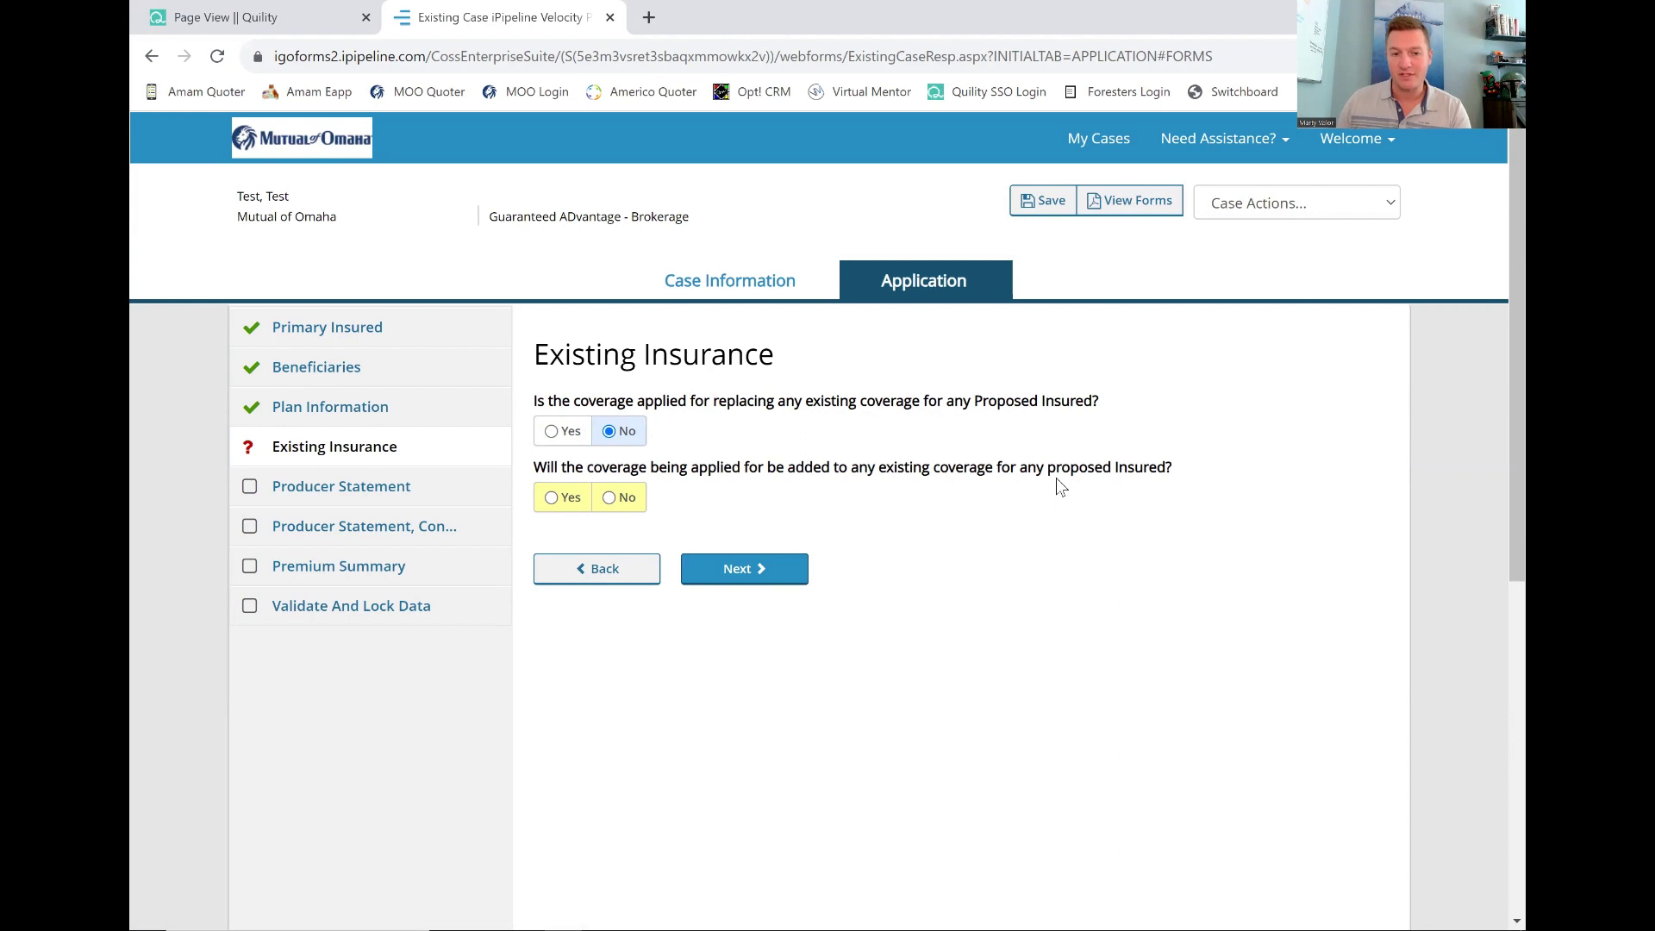
{"action": "left_click", "coordinate": [565, 505]}
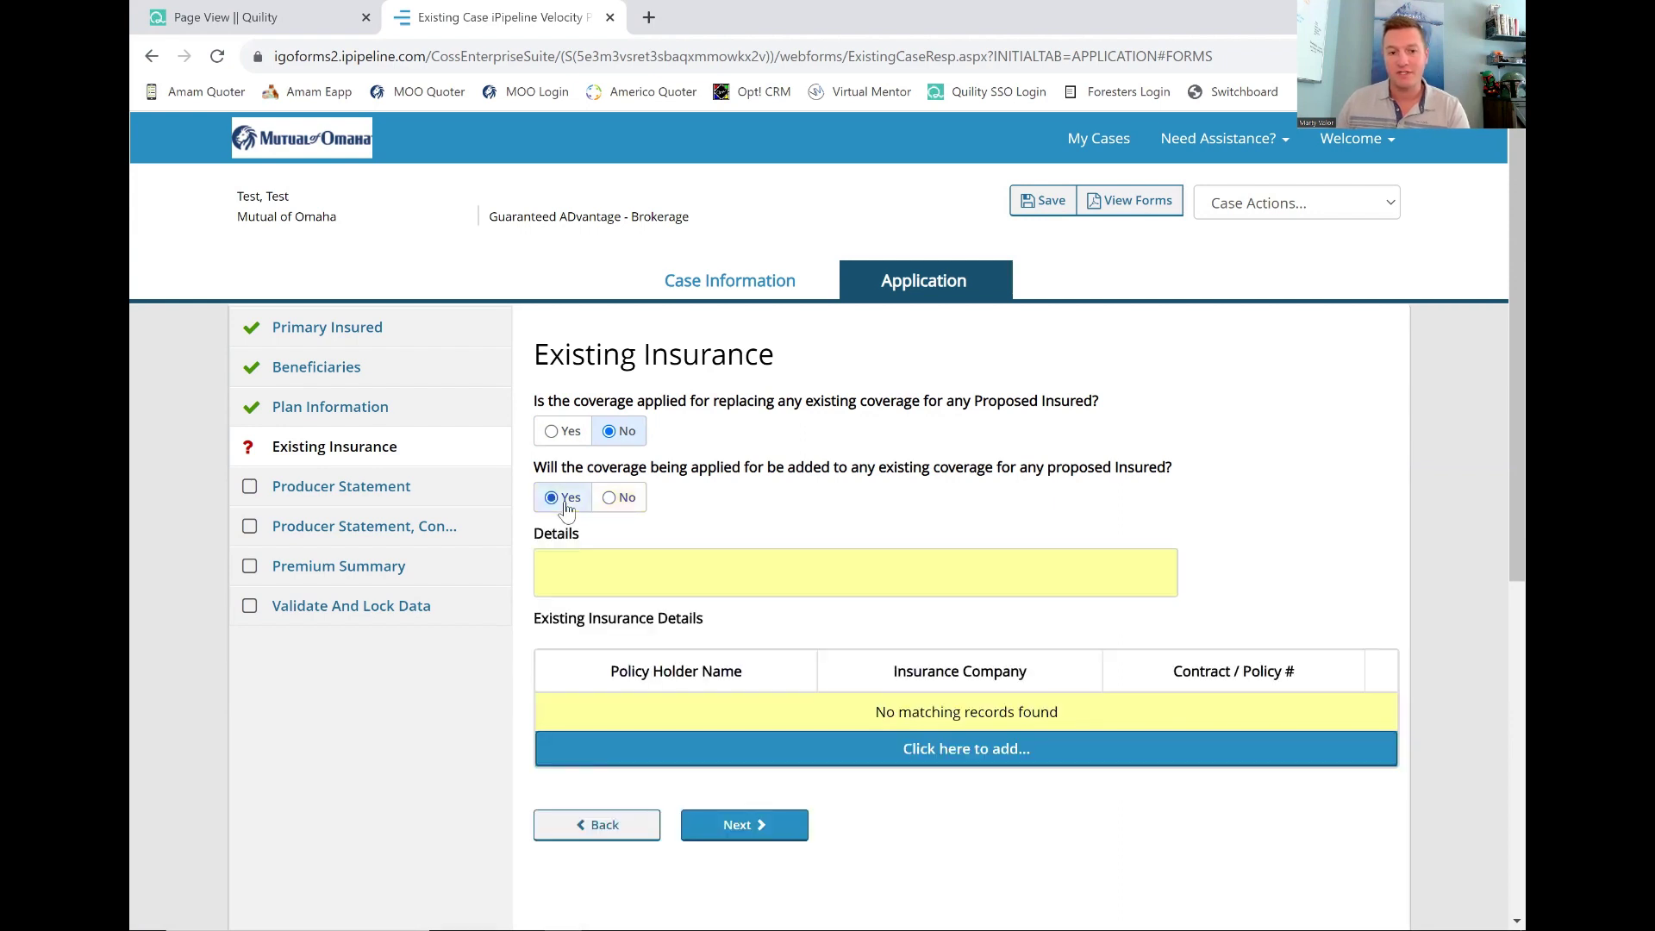
{"action": "left_click", "coordinate": [563, 559]}
{"action": "type", "text": "C"}
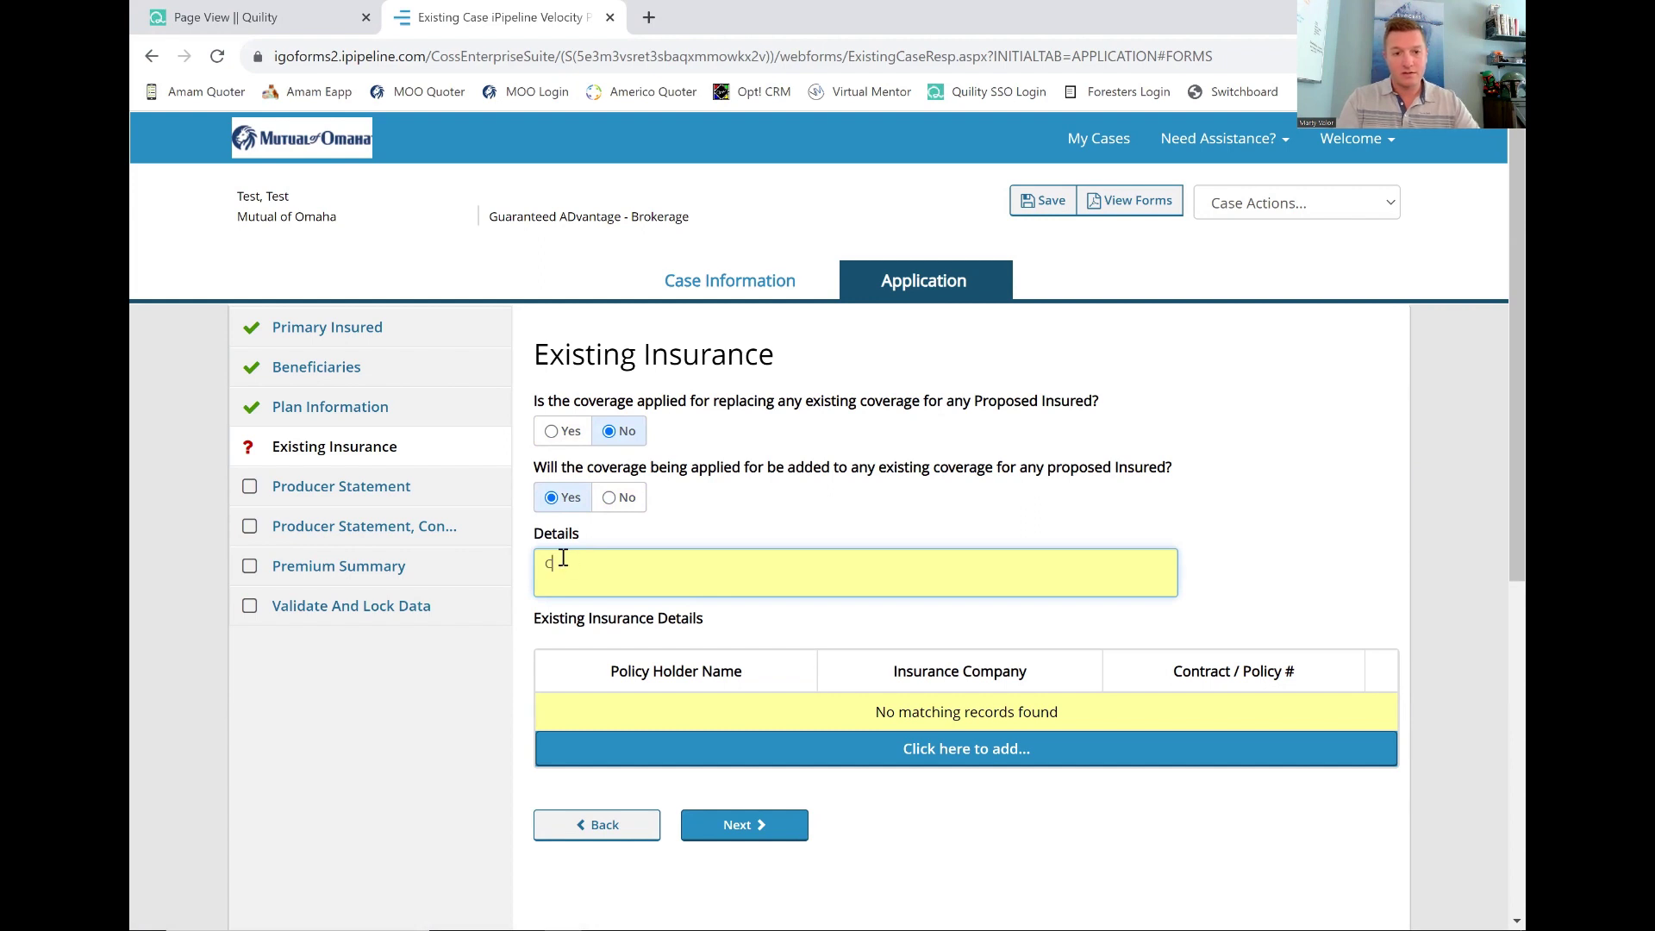
{"action": "type", "text": "lient needed addition"}
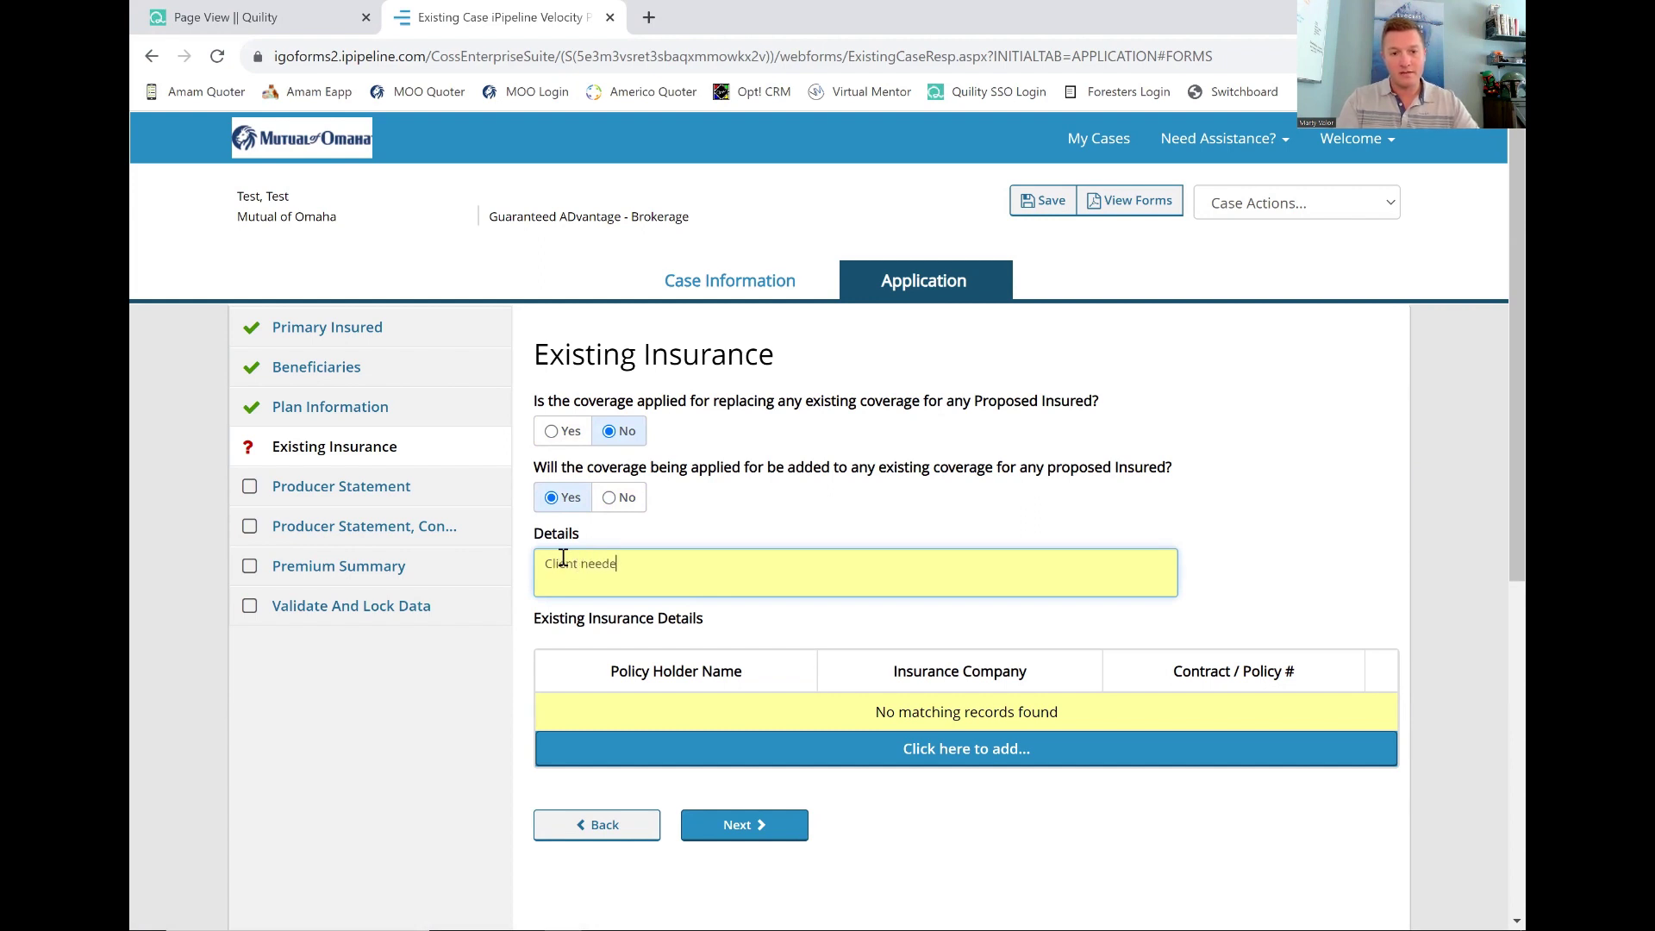
{"action": "key", "text": "BackSpace"}
{"action": "key", "text": "BackSpace"}
{"action": "key", "text": "BackSpace"}
{"action": "key", "text": "BackSpace"}
{"action": "key", "text": "BackSpace"}
{"action": "key", "text": "BackSpace"}
{"action": "key", "text": "BackSpace"}
{"action": "key", "text": "BackSpace"}
{"action": "type", "text": "adcdienta"}
{"action": "key", "text": "BackSpace"}
{"action": "key", "text": "BackSpace"}
{"action": "key", "text": "BackSpace"}
{"action": "key", "text": "BackSpace"}
{"action": "key", "text": "BackSpace"}
{"action": "key", "text": "BackSpace"}
{"action": "type", "text": "cide"}
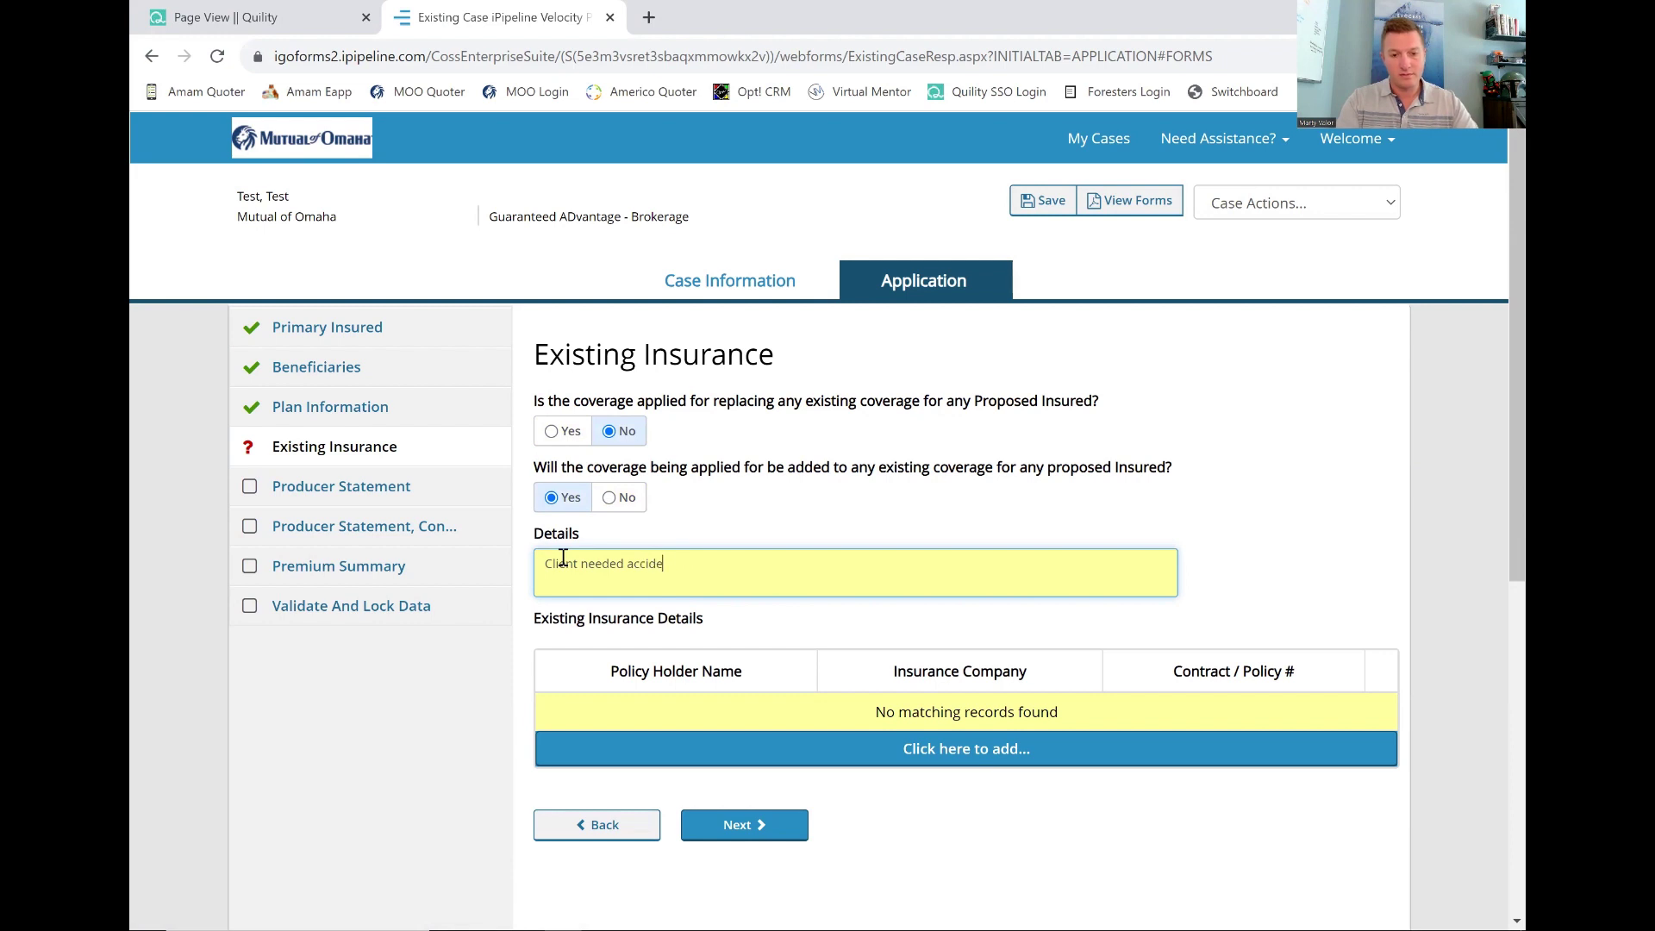
{"action": "type", "text": "ntal death coverage"}
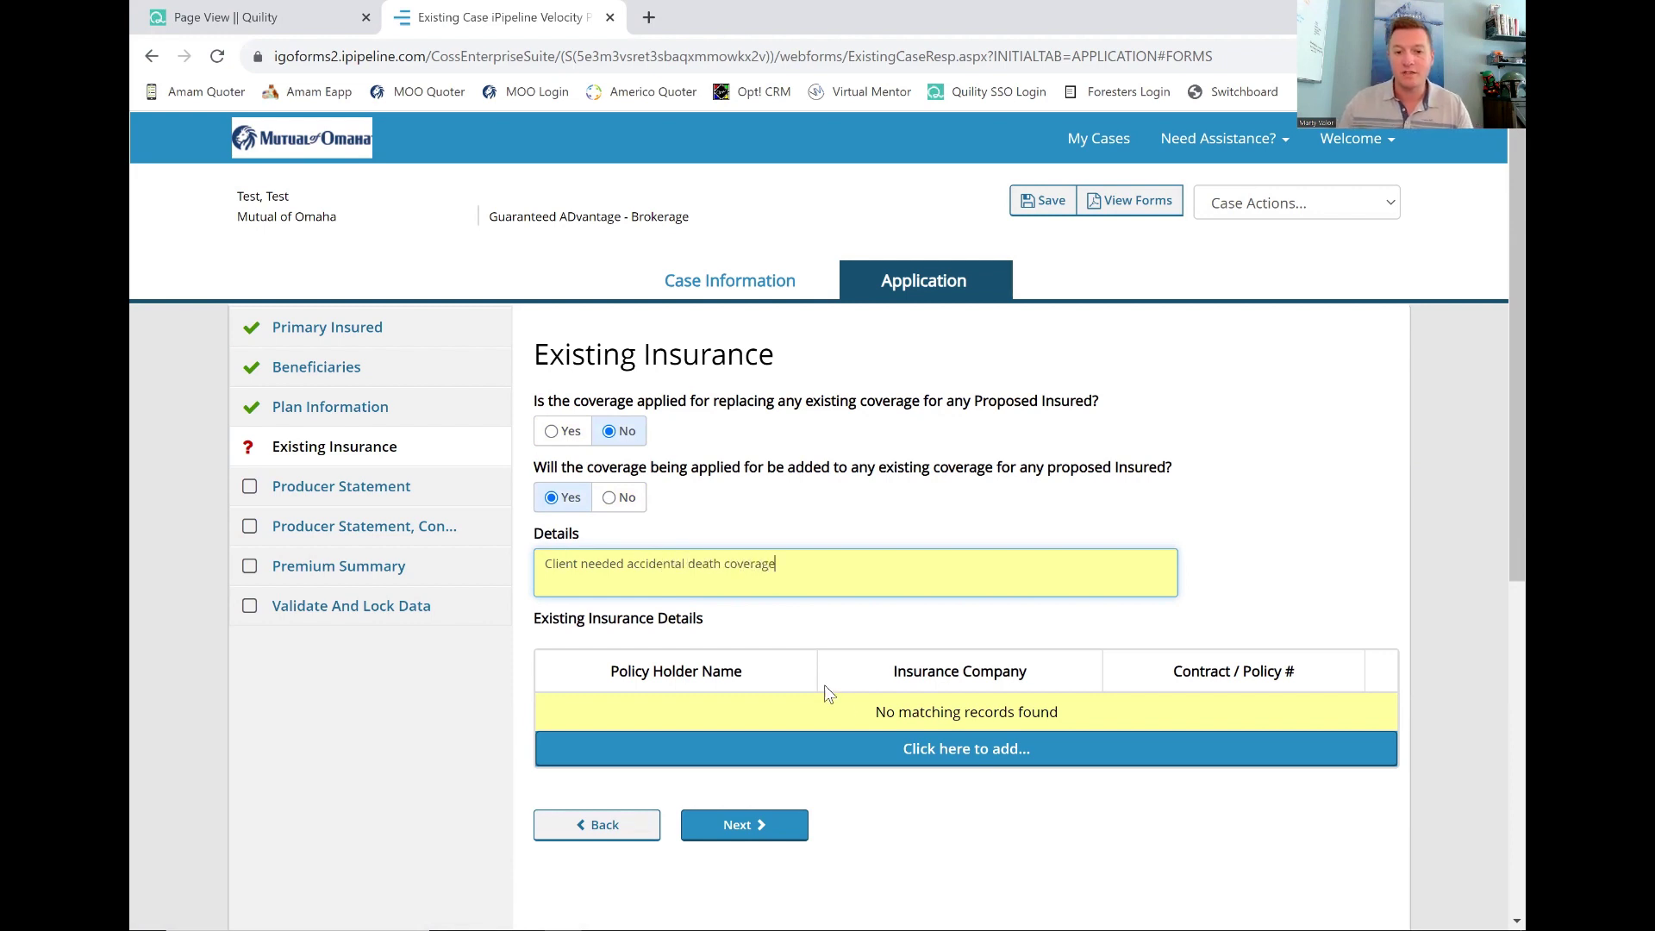
{"action": "left_click", "coordinate": [872, 752]}
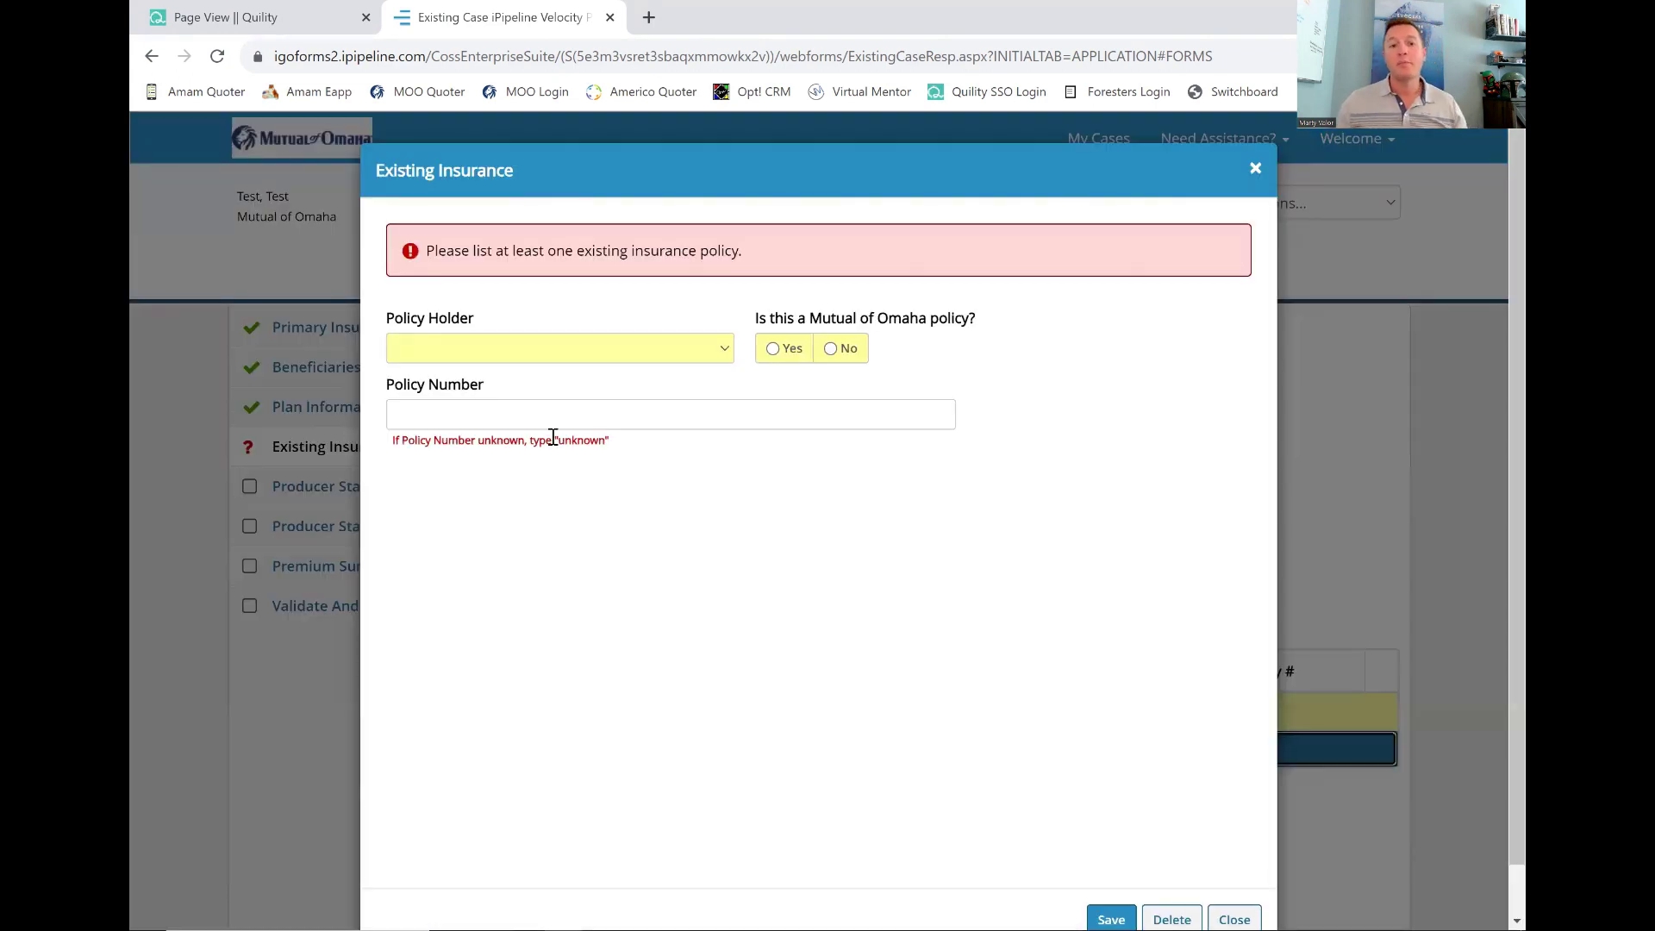
Record a non–Mutual of Omaha policy held by the test client, company and number 'Unkown'.
{"action": "left_click", "coordinate": [577, 353]}
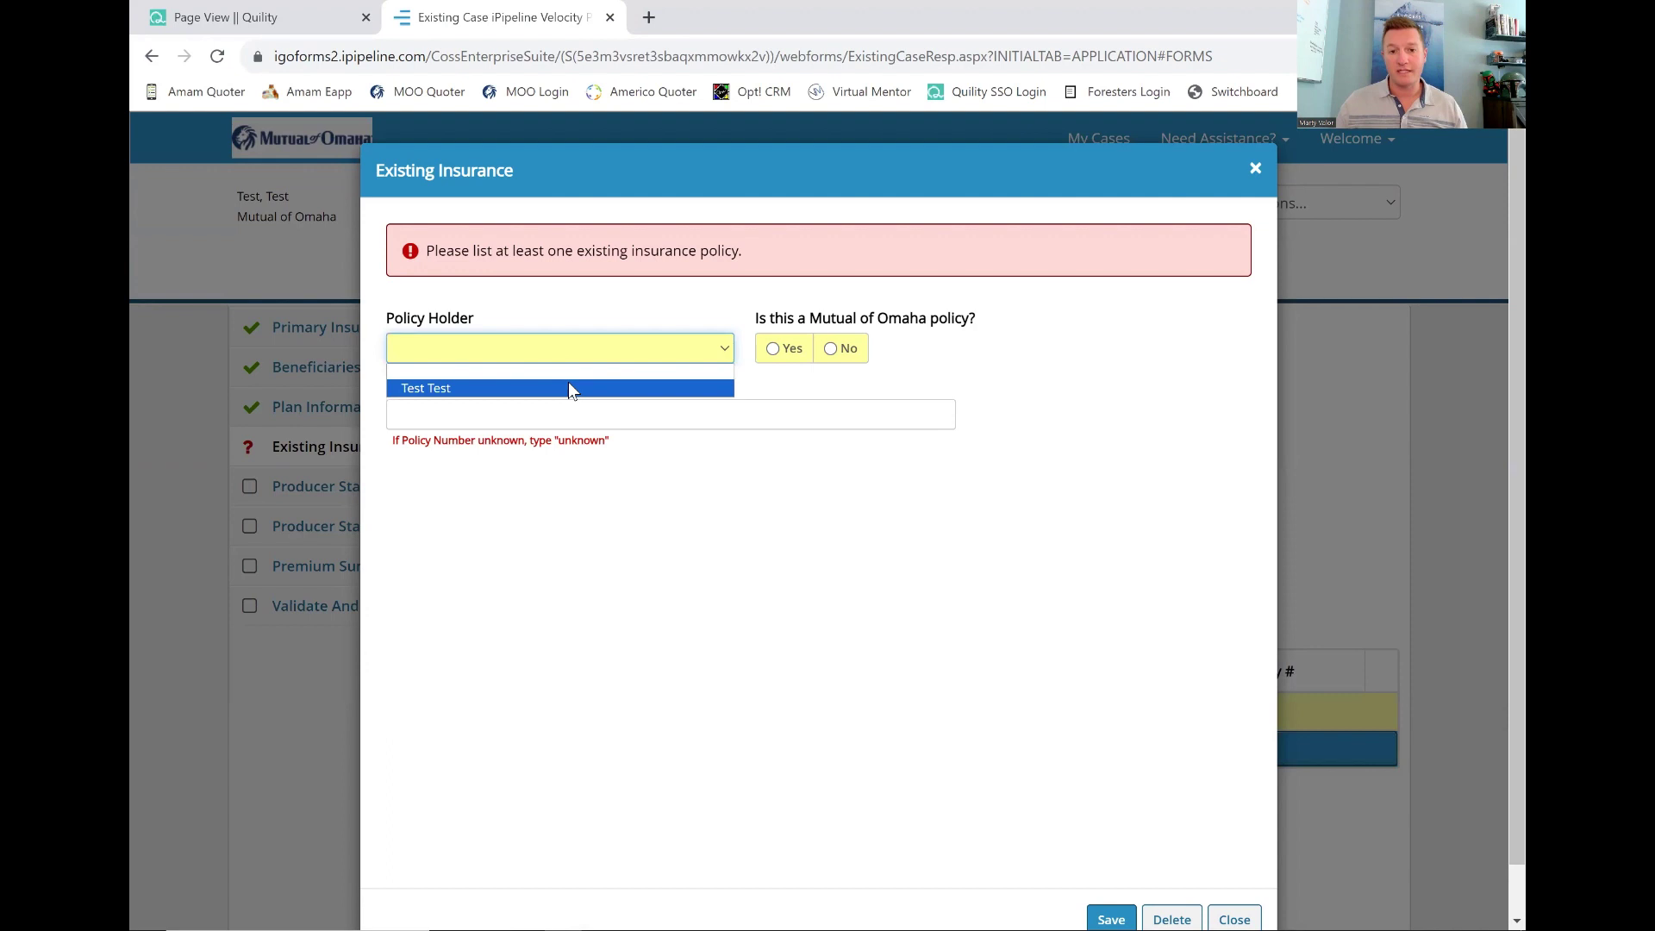
{"action": "left_click", "coordinate": [569, 383]}
{"action": "left_click", "coordinate": [830, 349]}
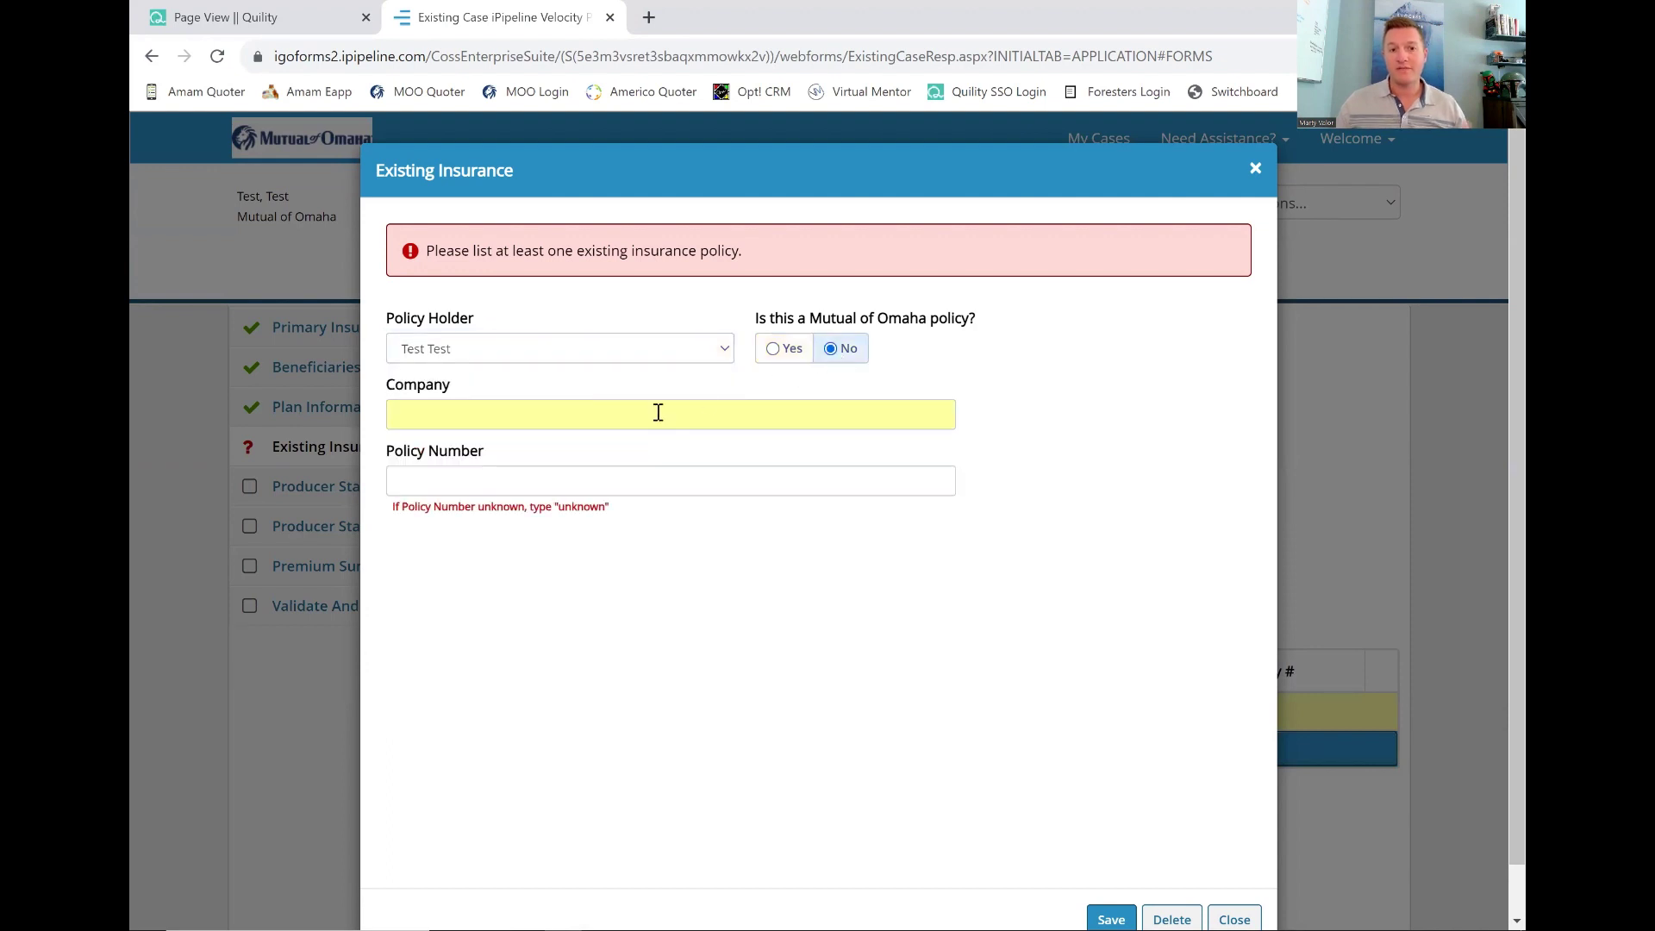
{"action": "left_click", "coordinate": [605, 411]}
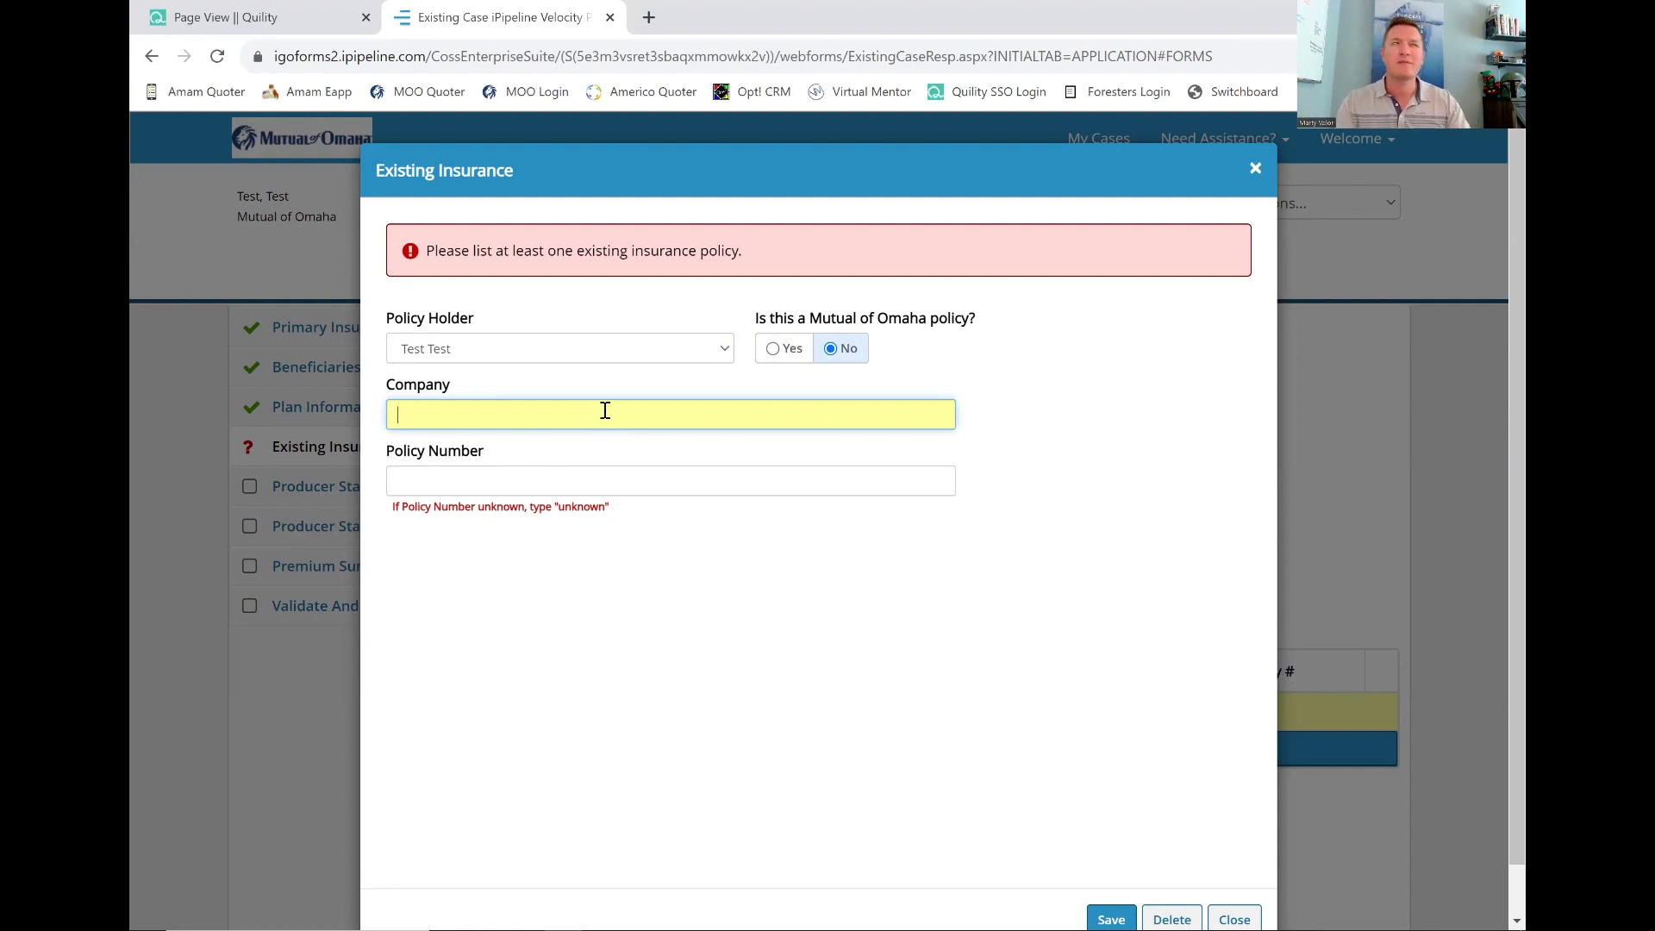
{"action": "type", "text": "Unkown"}
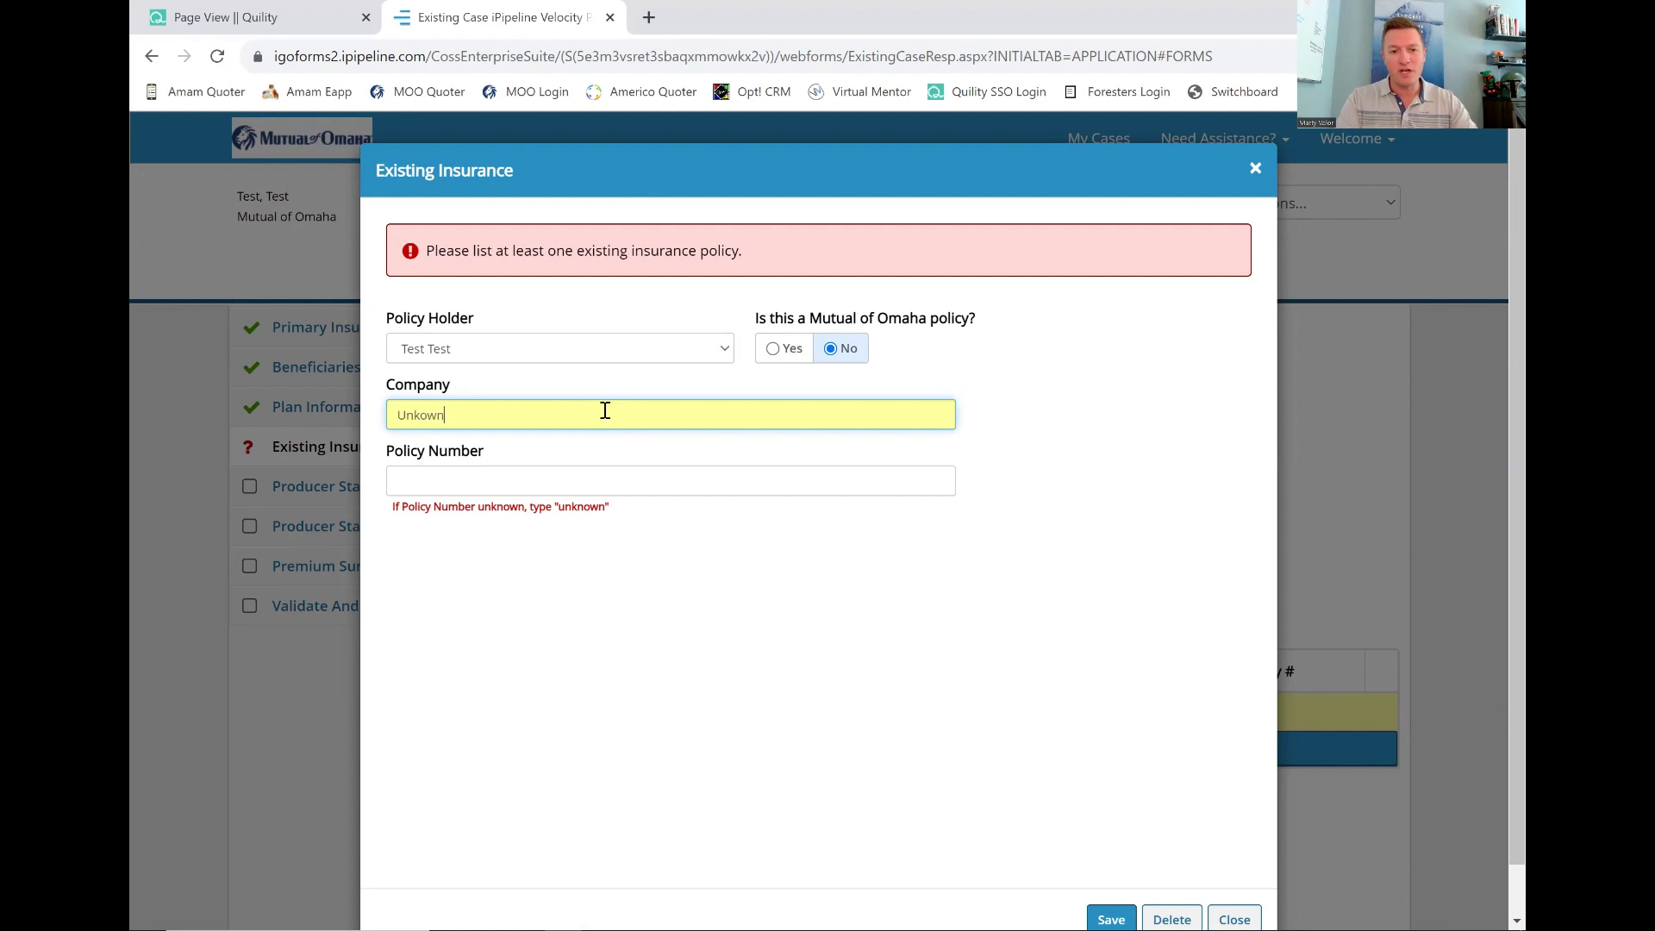
{"action": "key", "text": "Tab"}
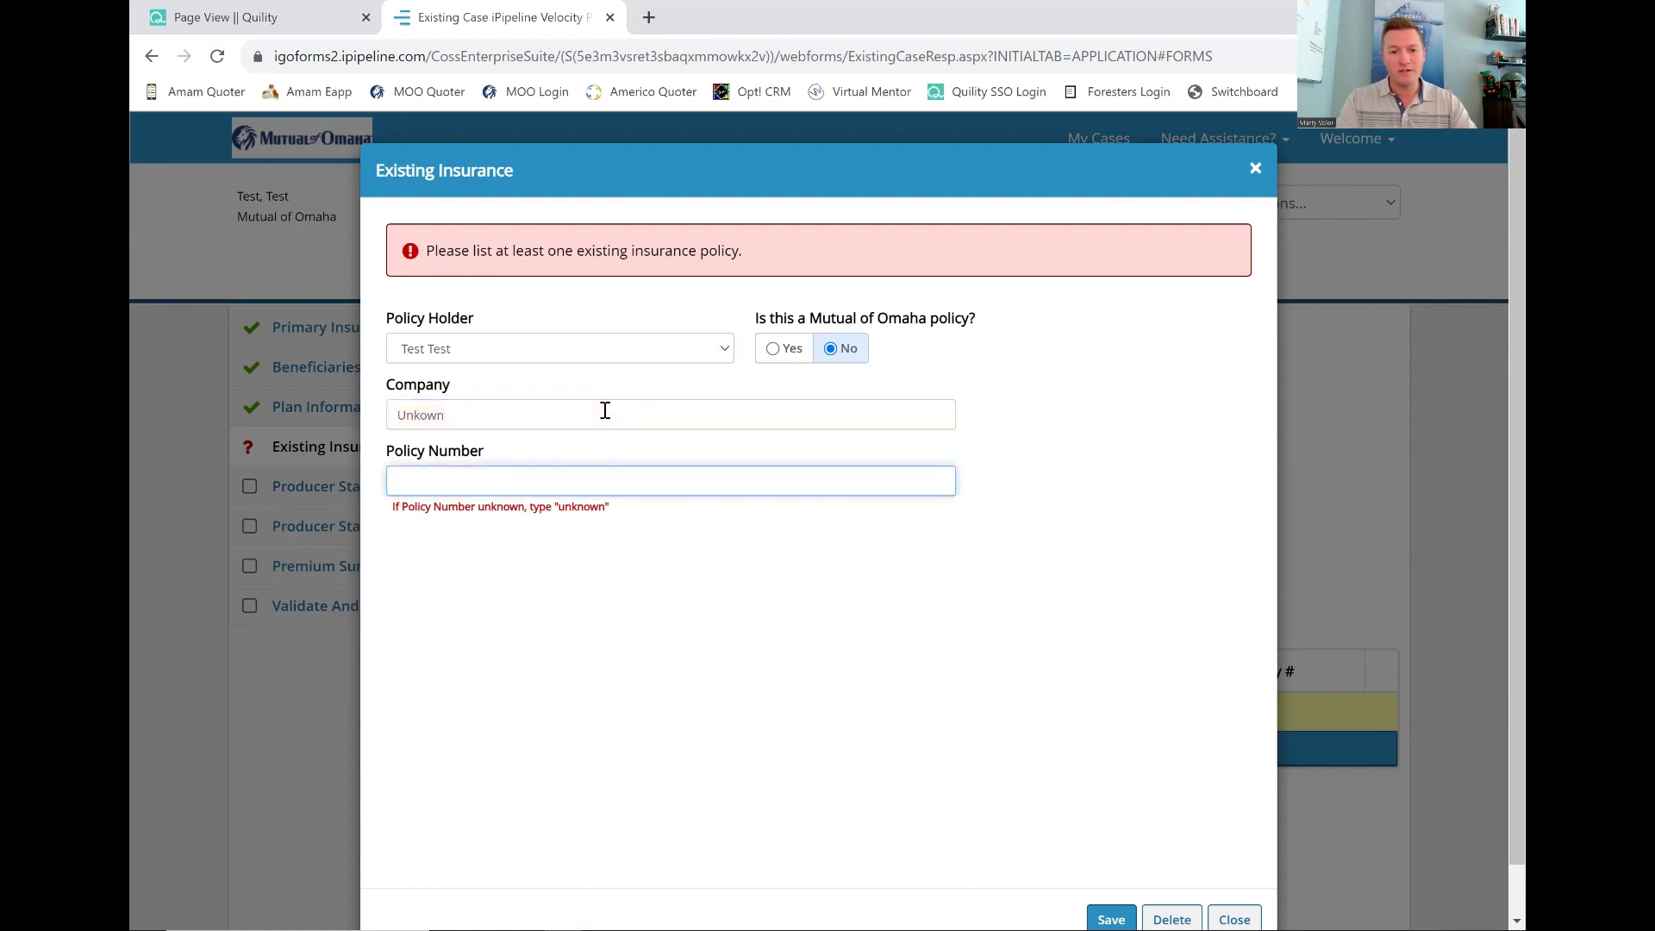
{"action": "type", "text": "Unkown"}
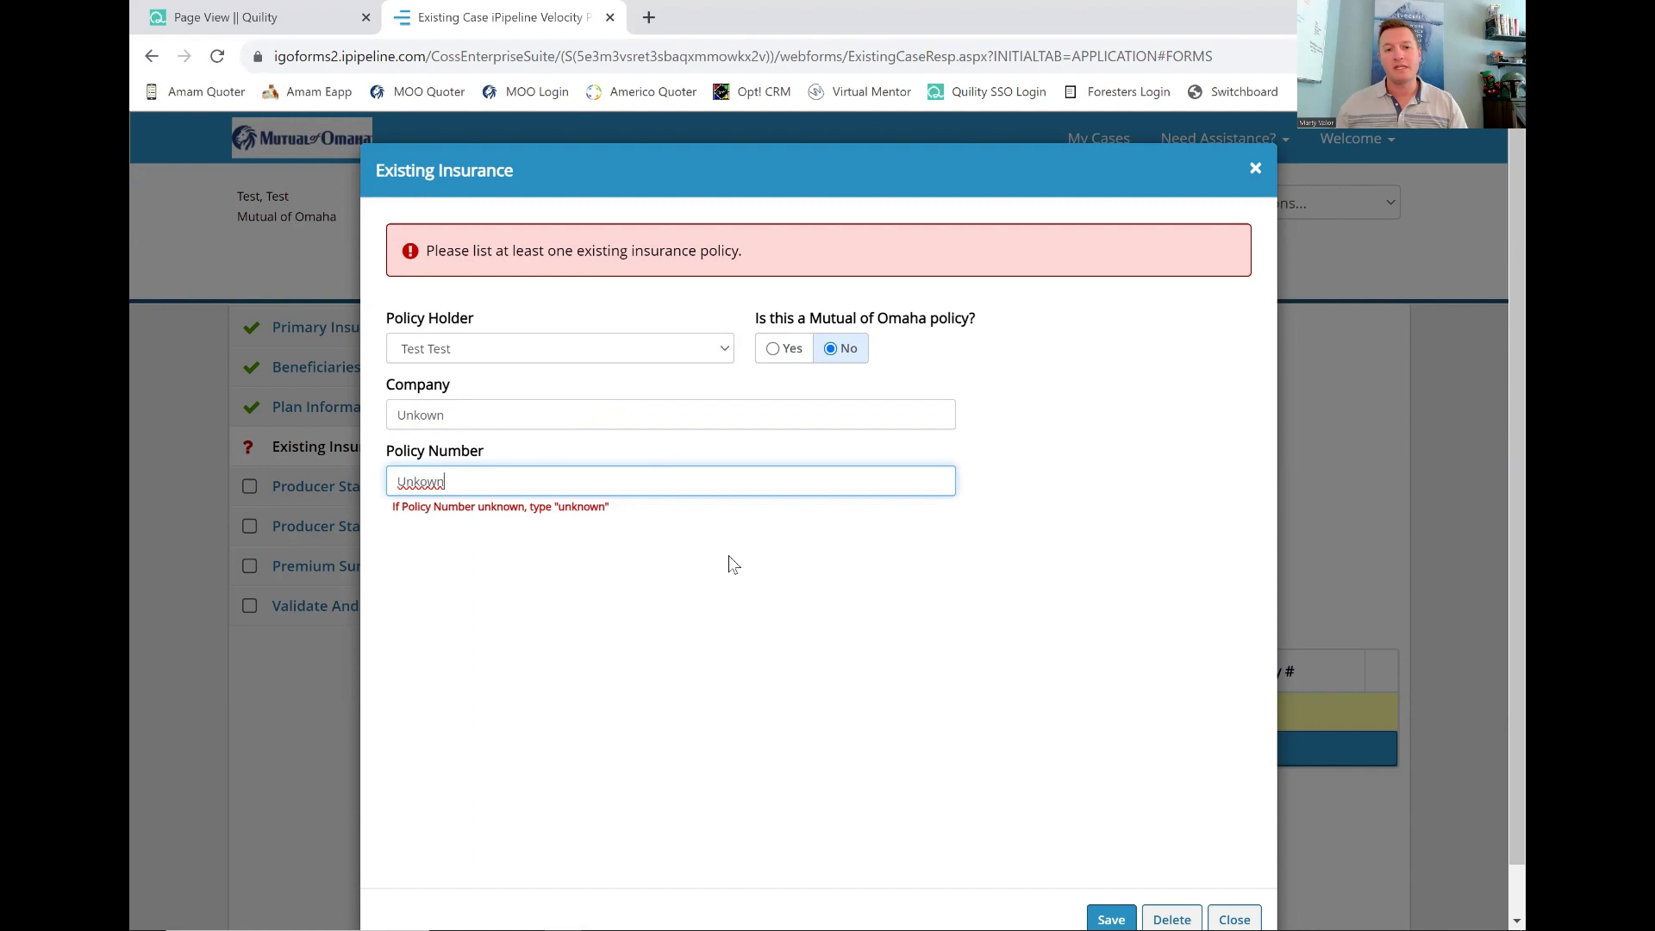
{"action": "left_click", "coordinate": [727, 555]}
Save the existing policy record and continue to the Producer Statement.
{"action": "scroll", "coordinate": [737, 575], "scroll_direction": "down", "scroll_amount": 1}
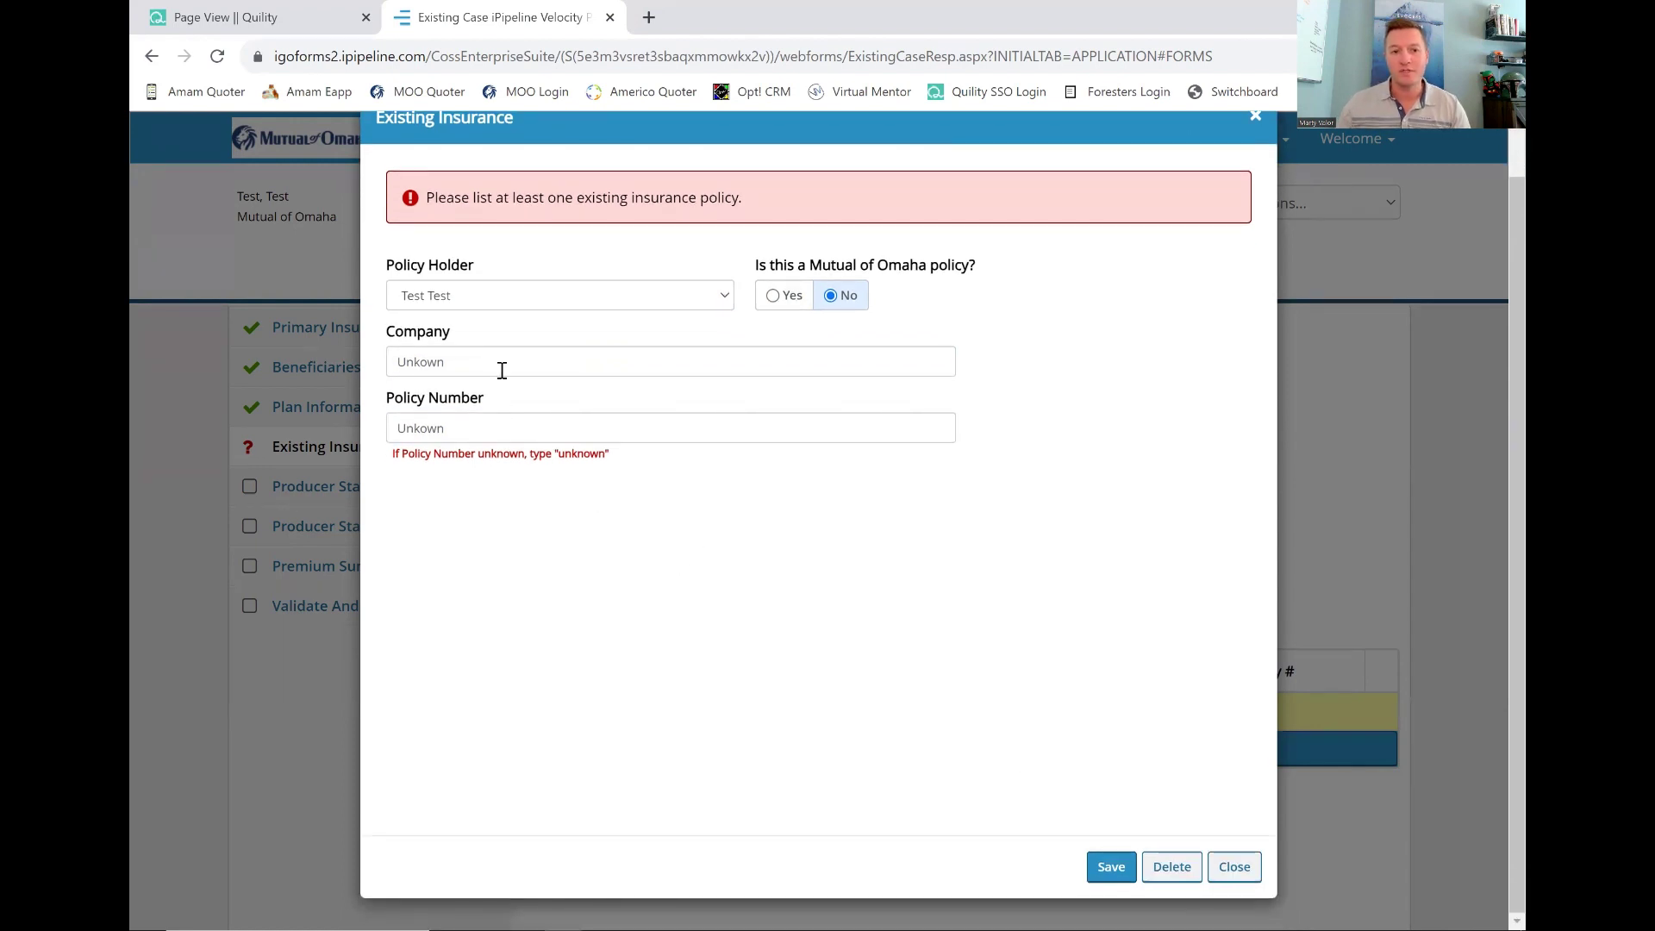
{"action": "left_click_drag", "start_coordinate": [482, 361], "coordinate": [372, 357]}
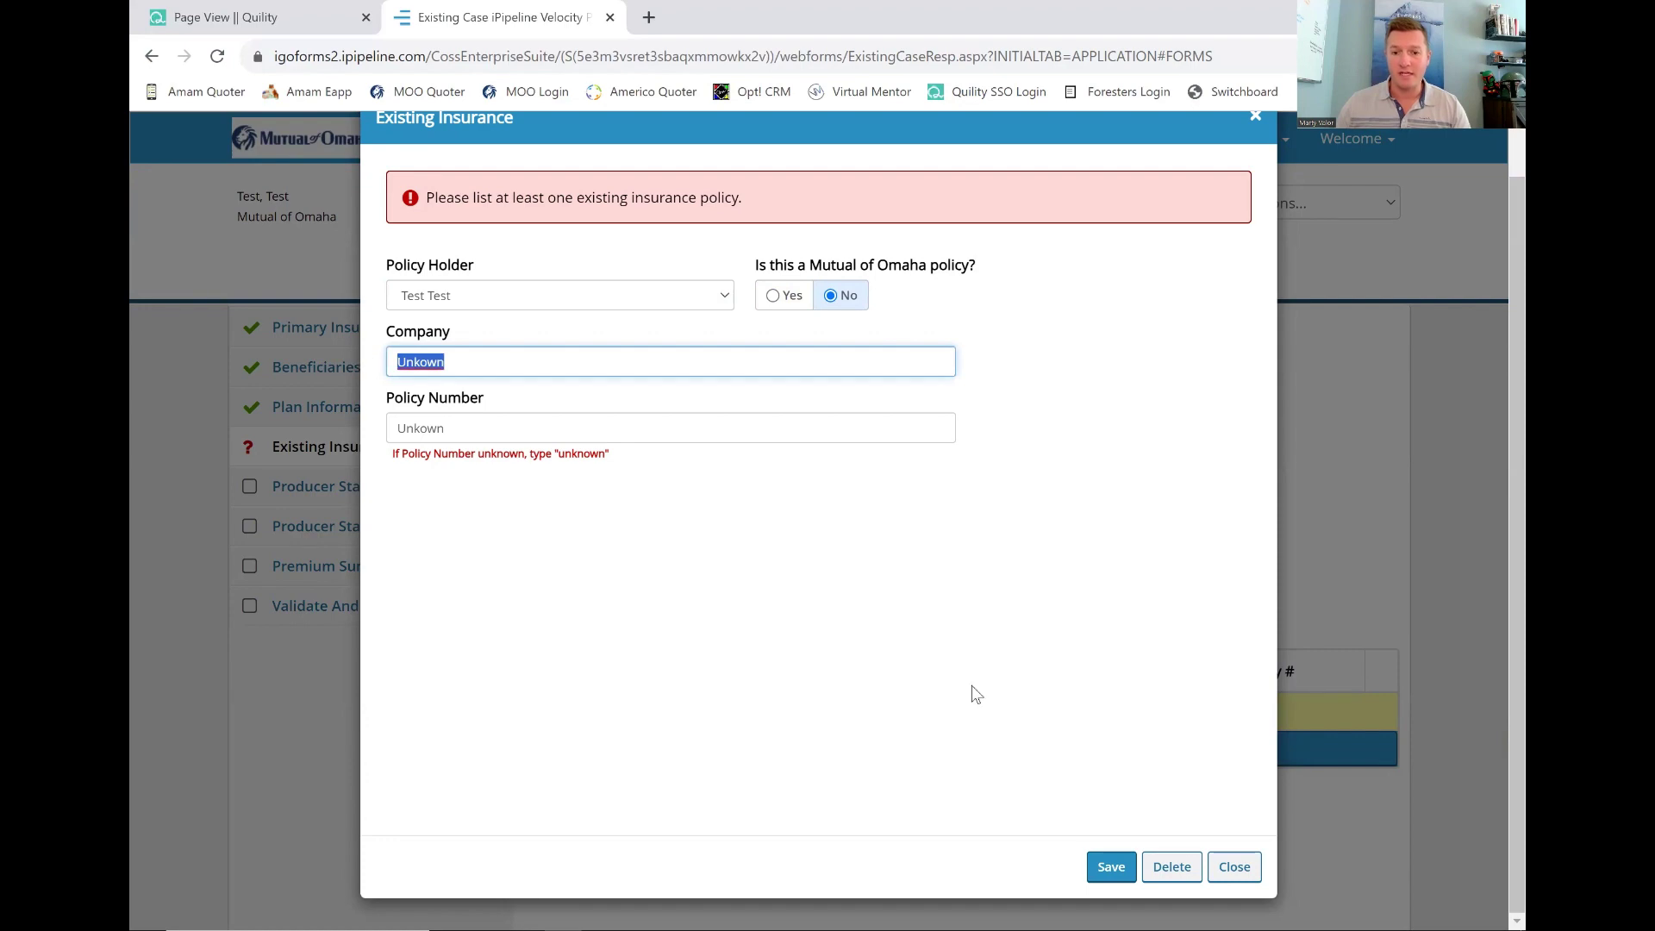
{"action": "left_click", "coordinate": [1111, 864]}
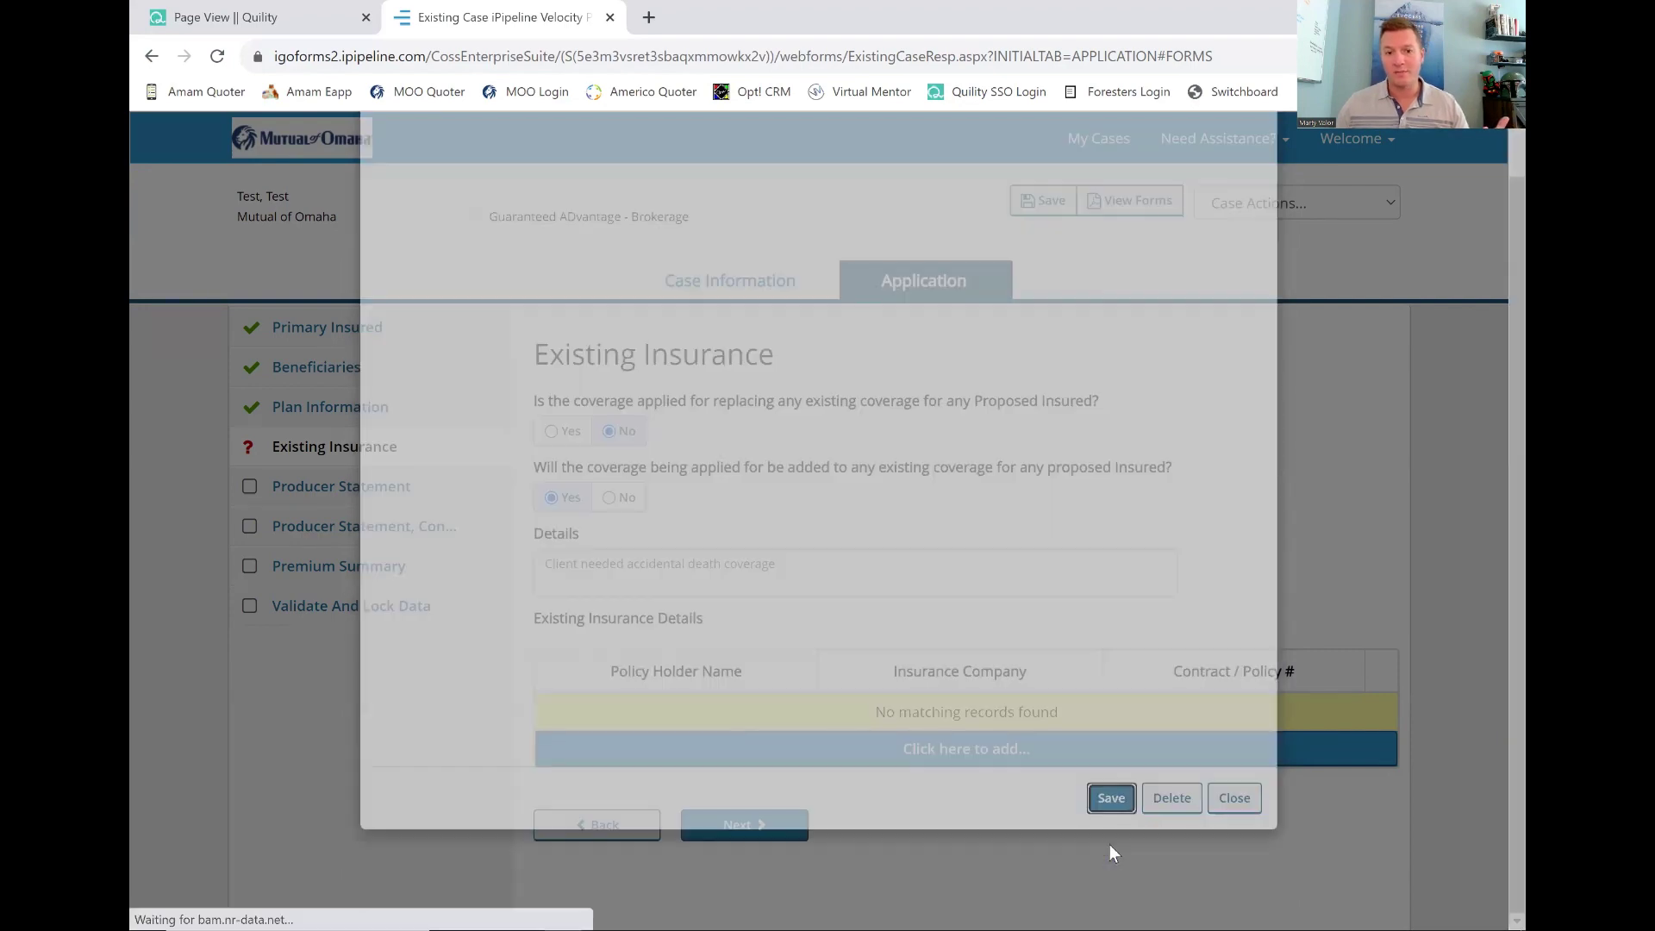
{"action": "scroll", "coordinate": [888, 763], "scroll_direction": "down", "scroll_amount": 1}
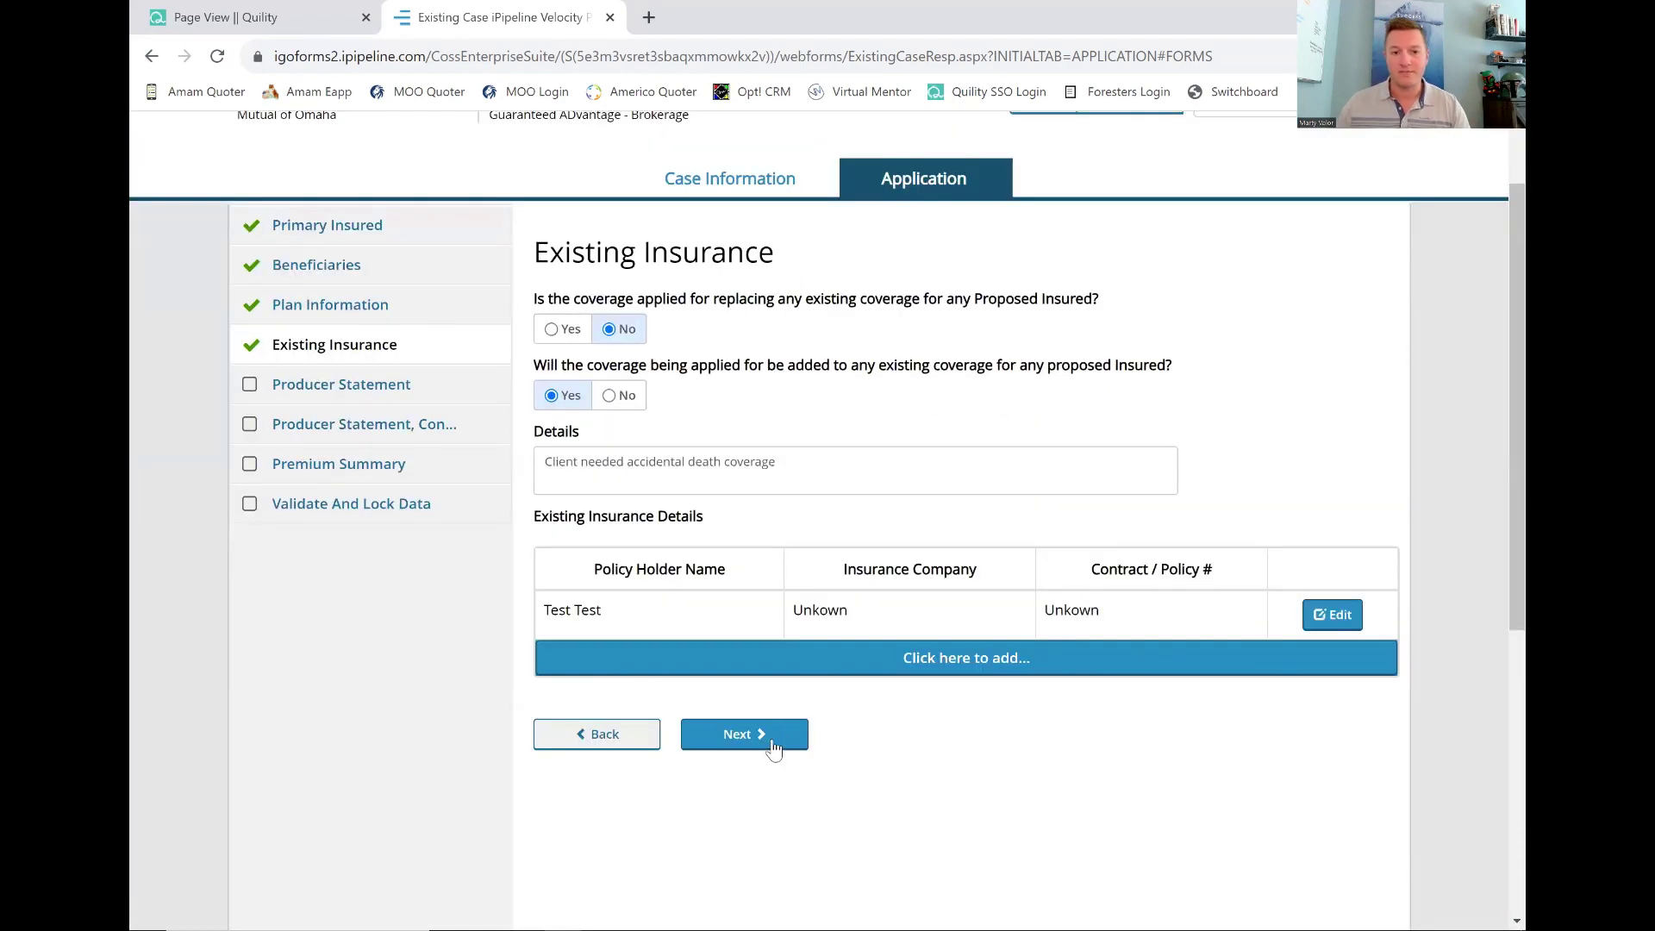
{"action": "left_click", "coordinate": [767, 734]}
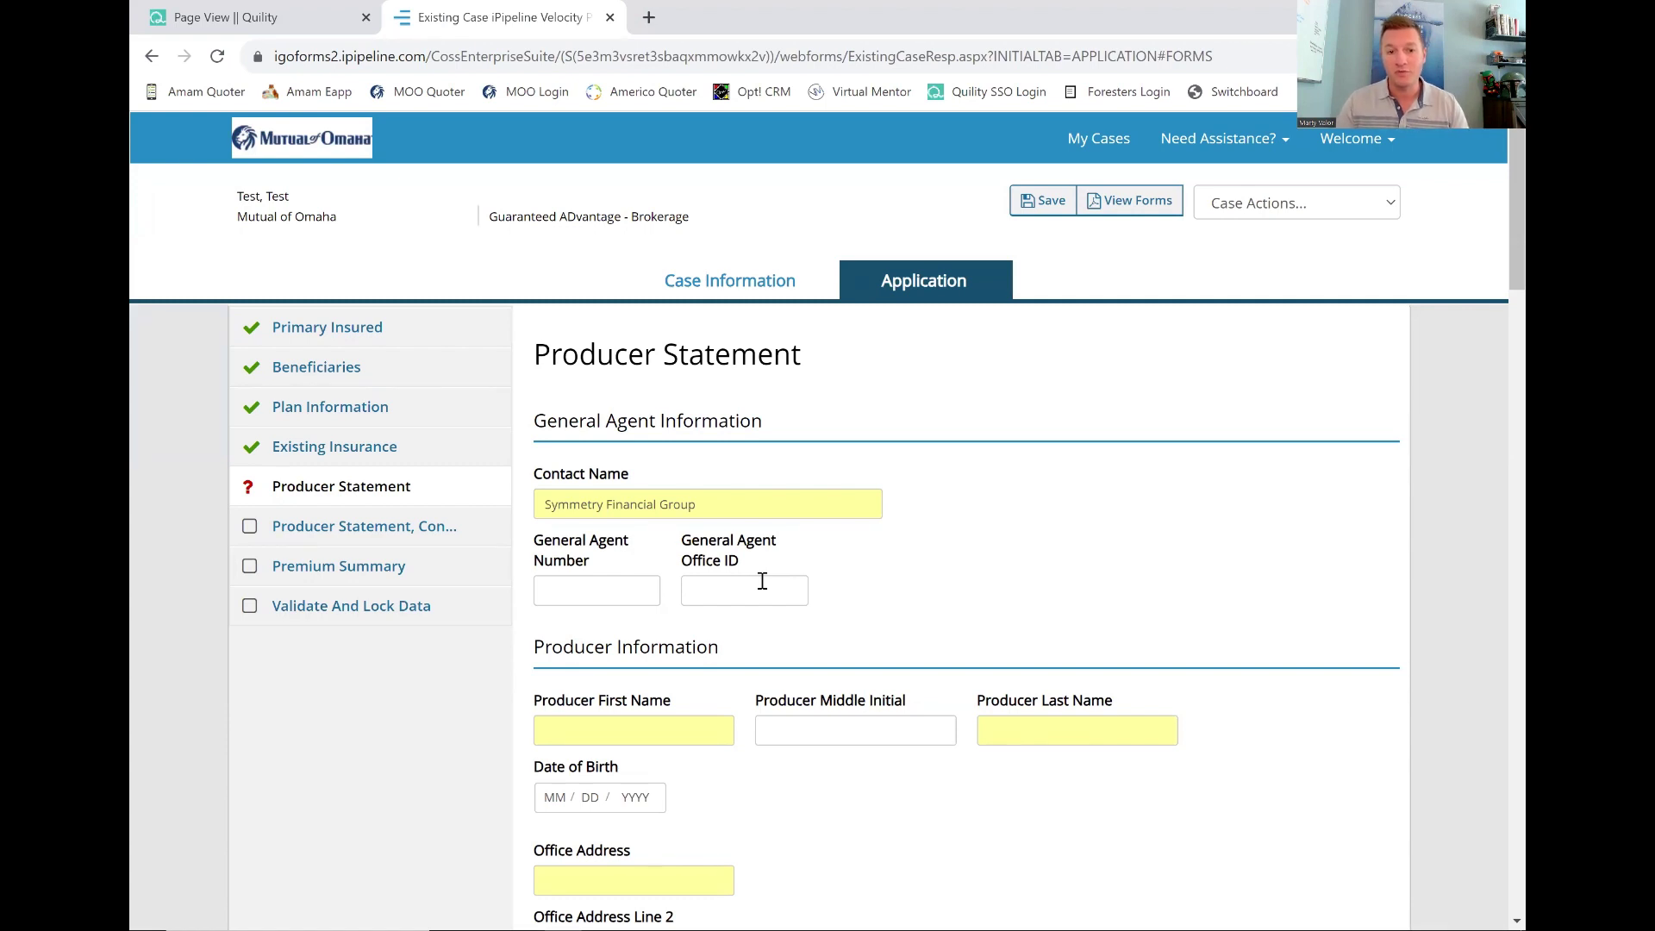
Enter SFG as the General Agent Office ID.
{"action": "left_click_drag", "start_coordinate": [702, 505], "coordinate": [509, 524]}
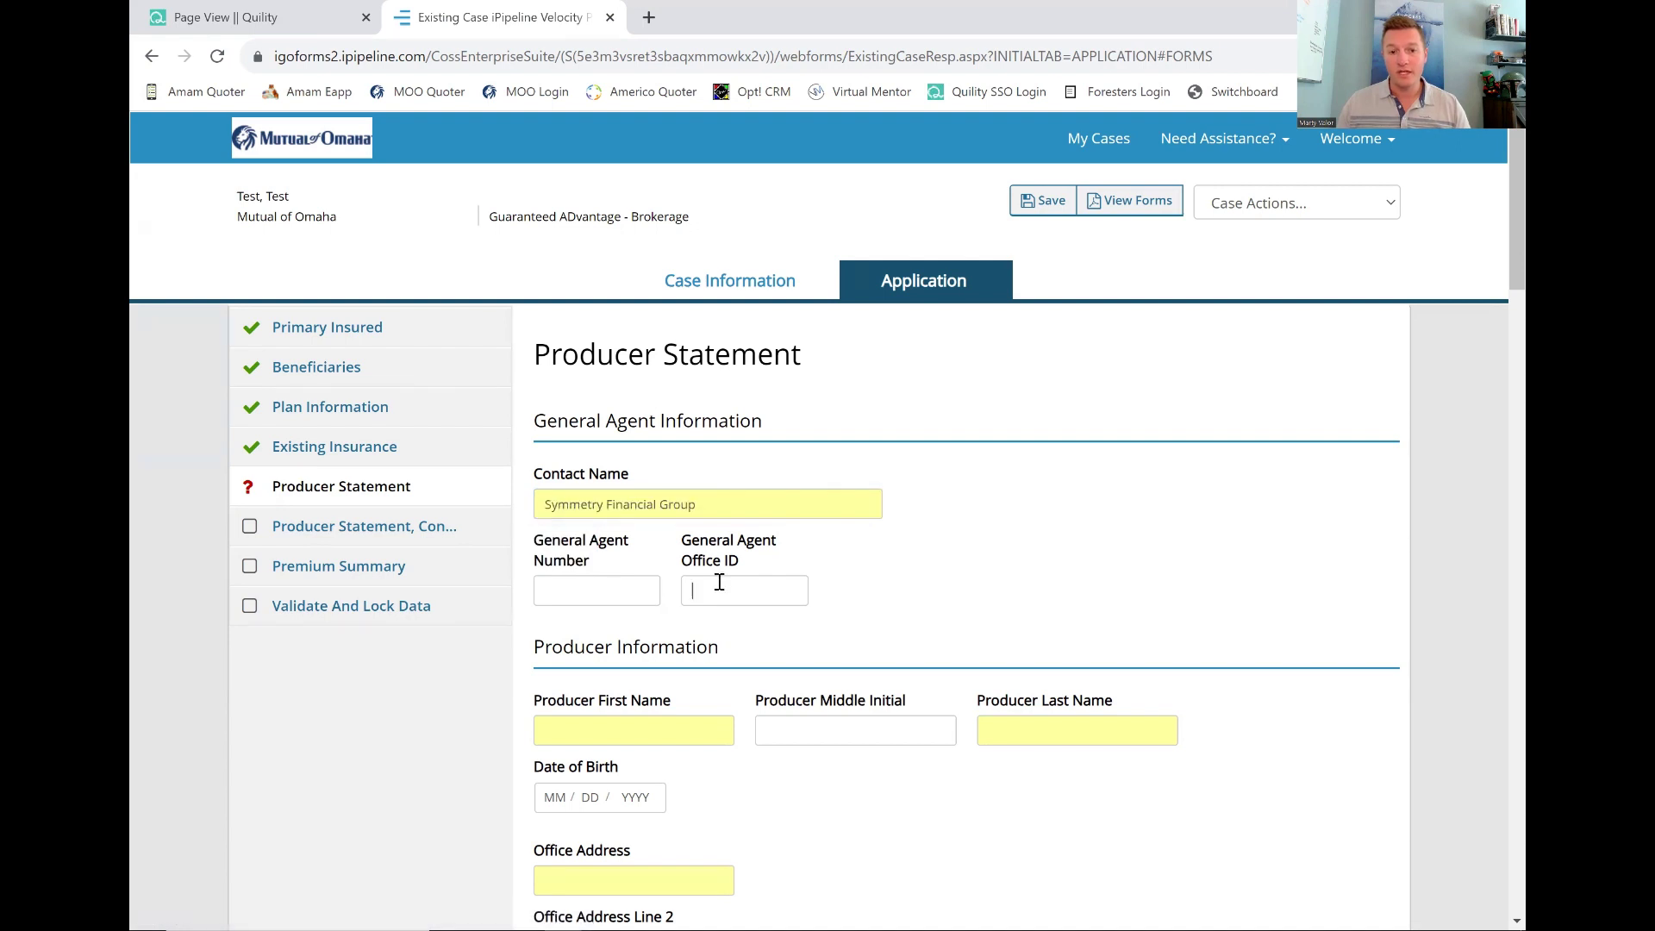
{"action": "left_click", "coordinate": [784, 594]}
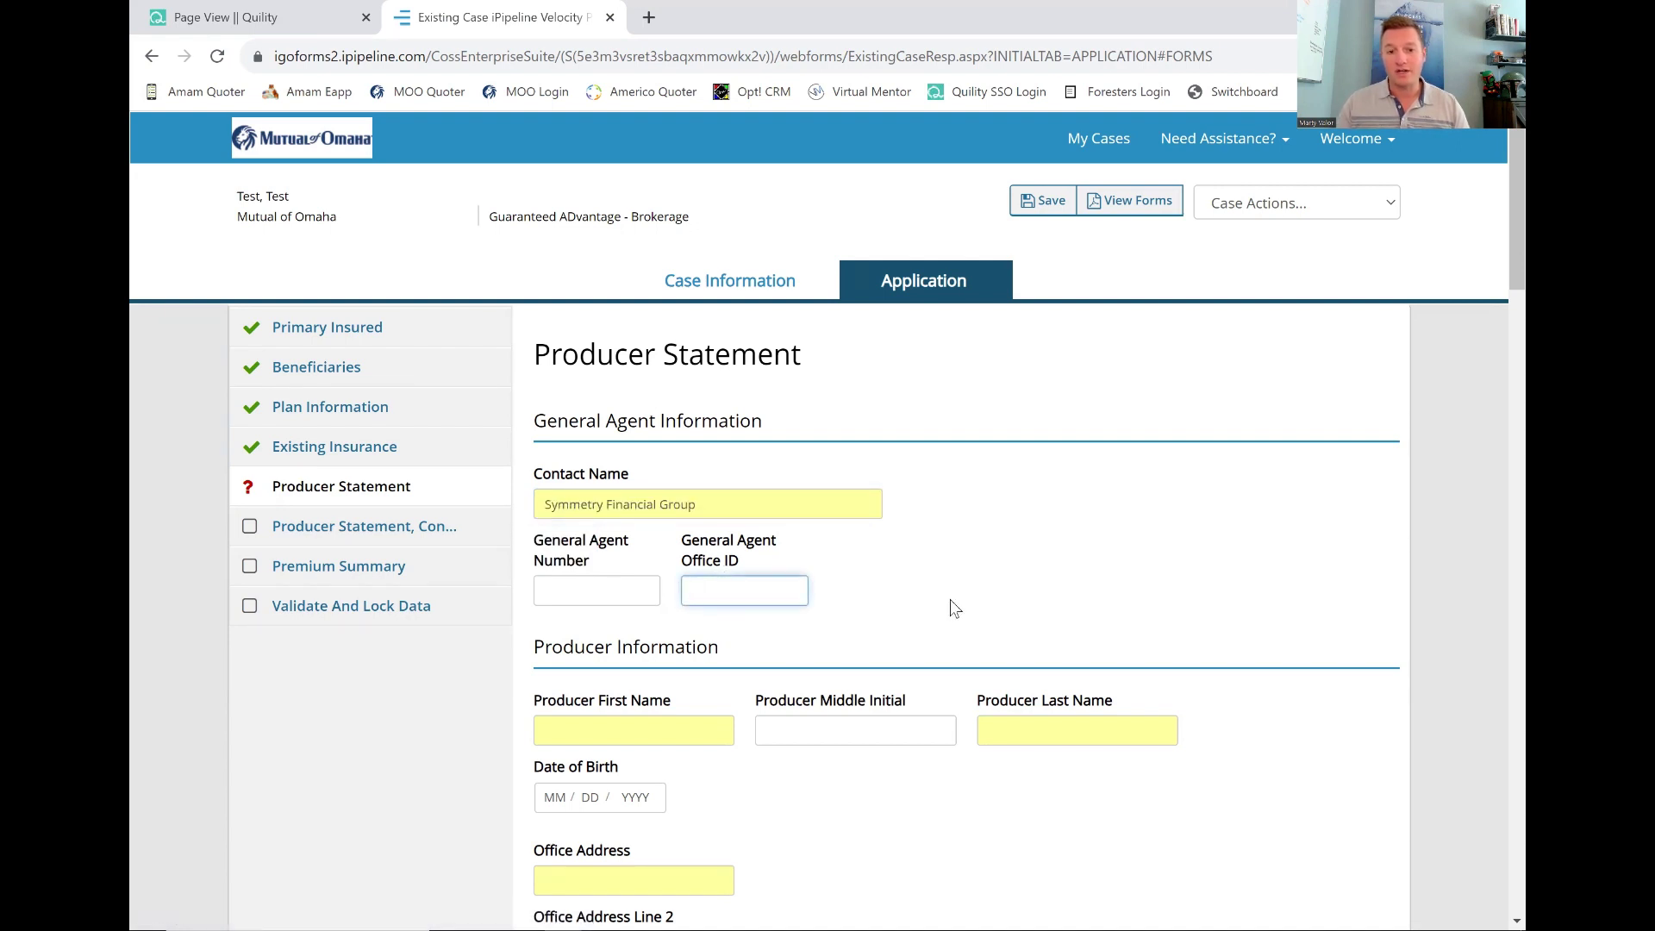
{"action": "type", "text": "SFG"}
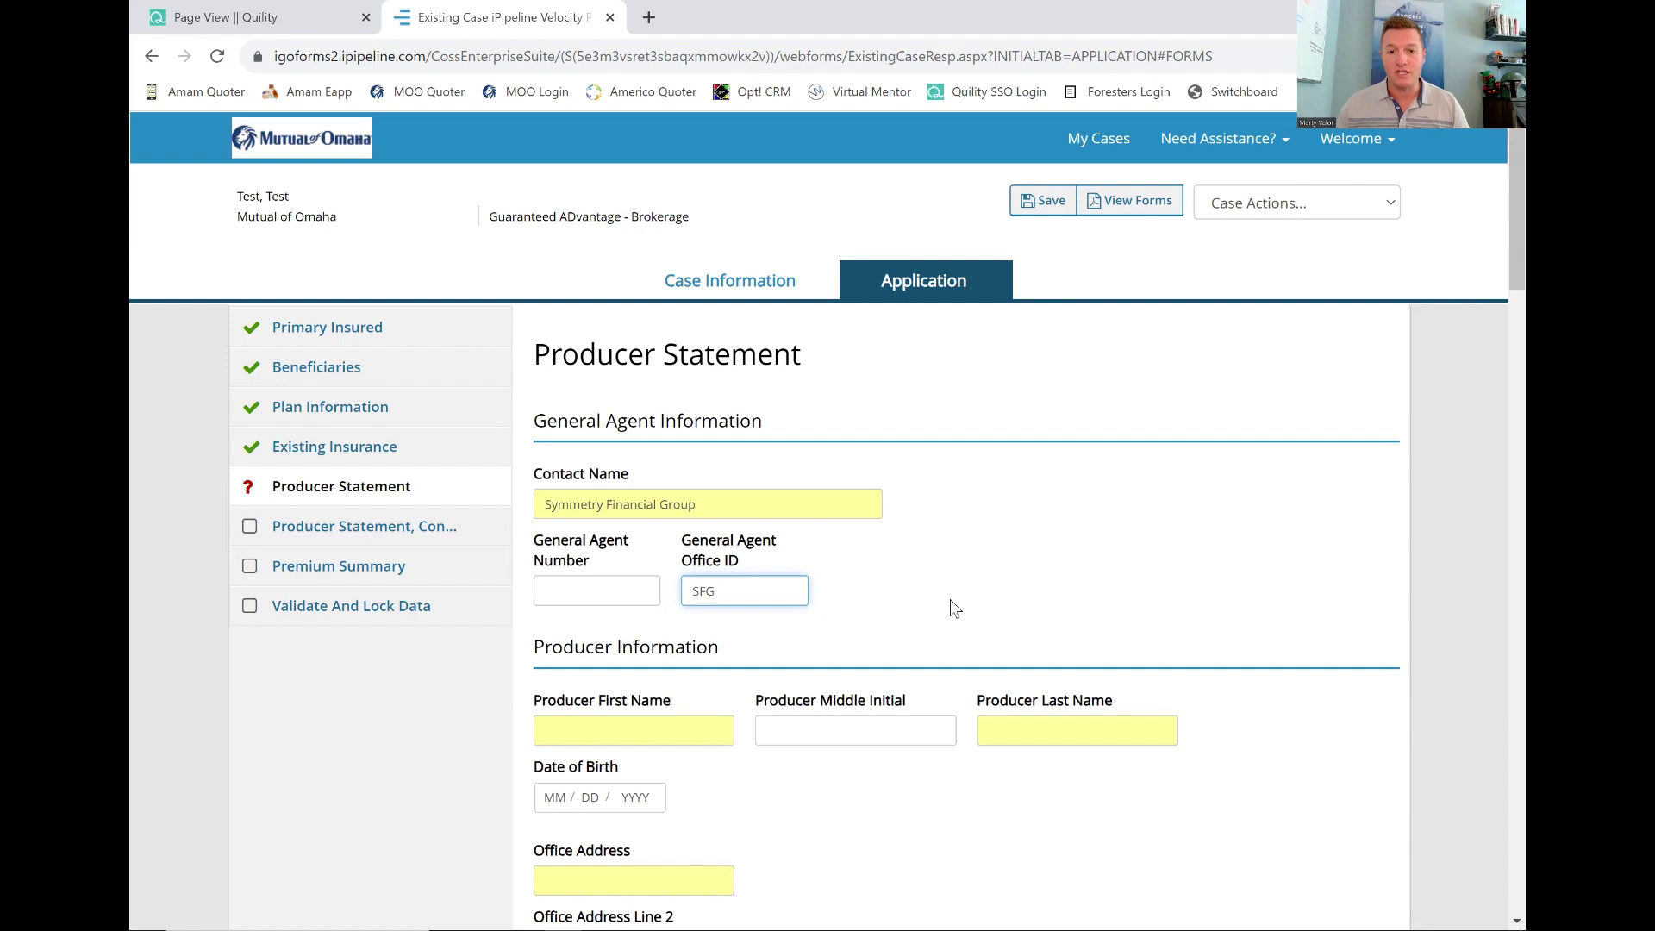
{"action": "left_click", "coordinate": [950, 608]}
Enter Test as both the producer's first and last name.
{"action": "scroll", "coordinate": [950, 609], "scroll_direction": "down", "scroll_amount": 2}
{"action": "left_click", "coordinate": [625, 526]}
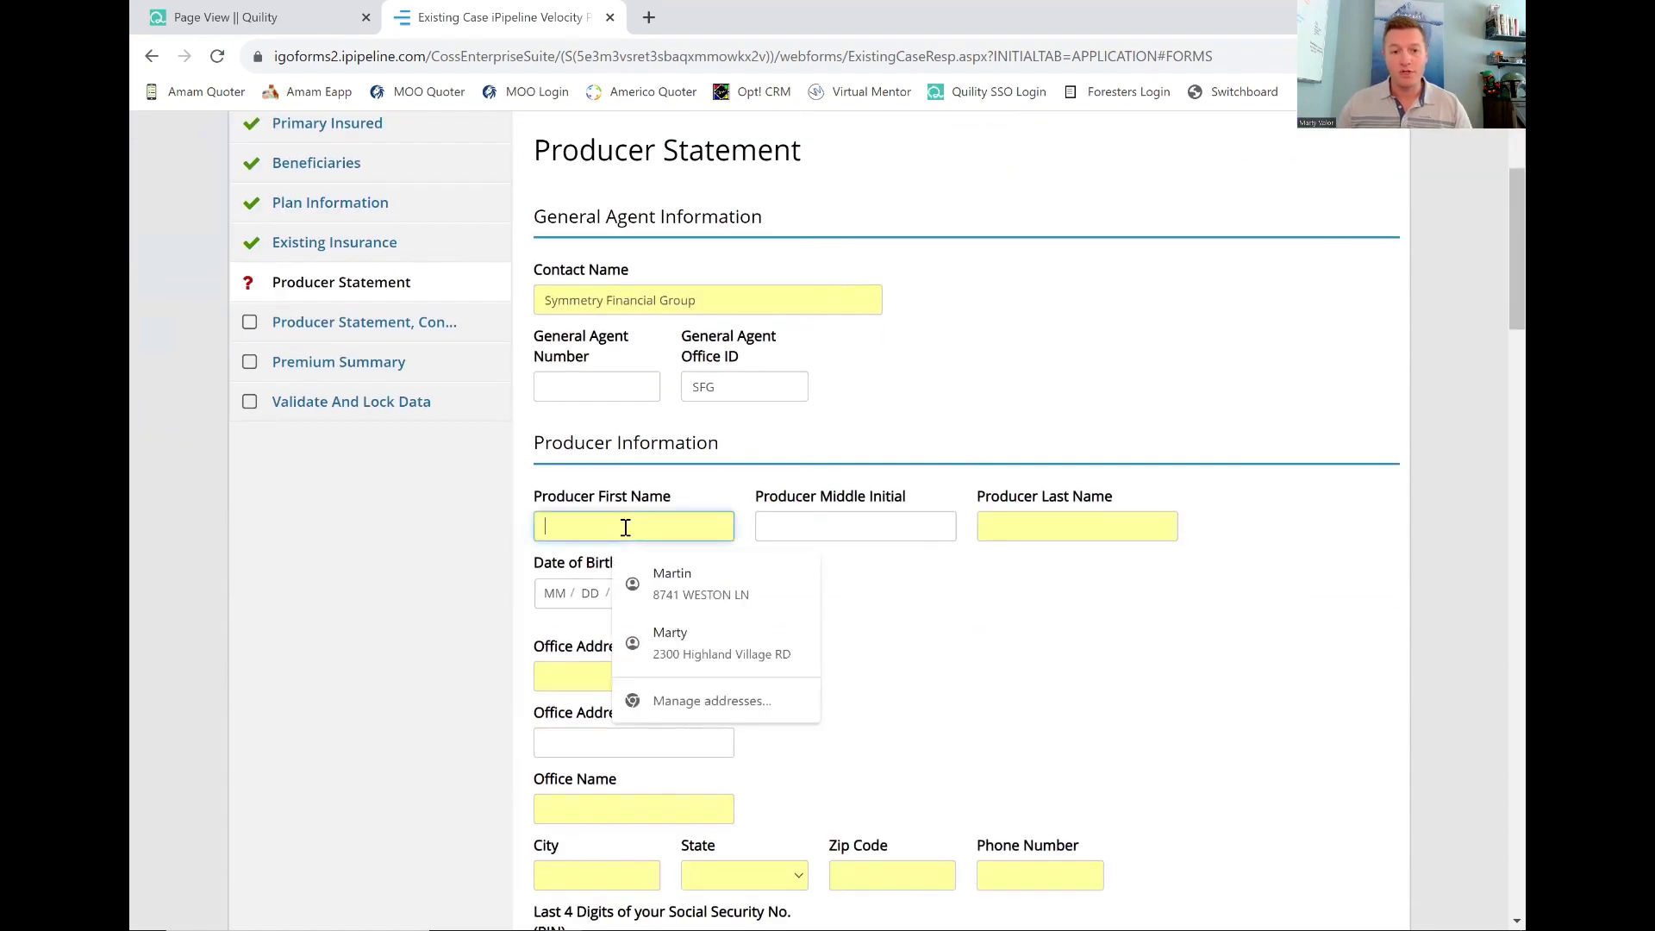
{"action": "type", "text": "Teset"}
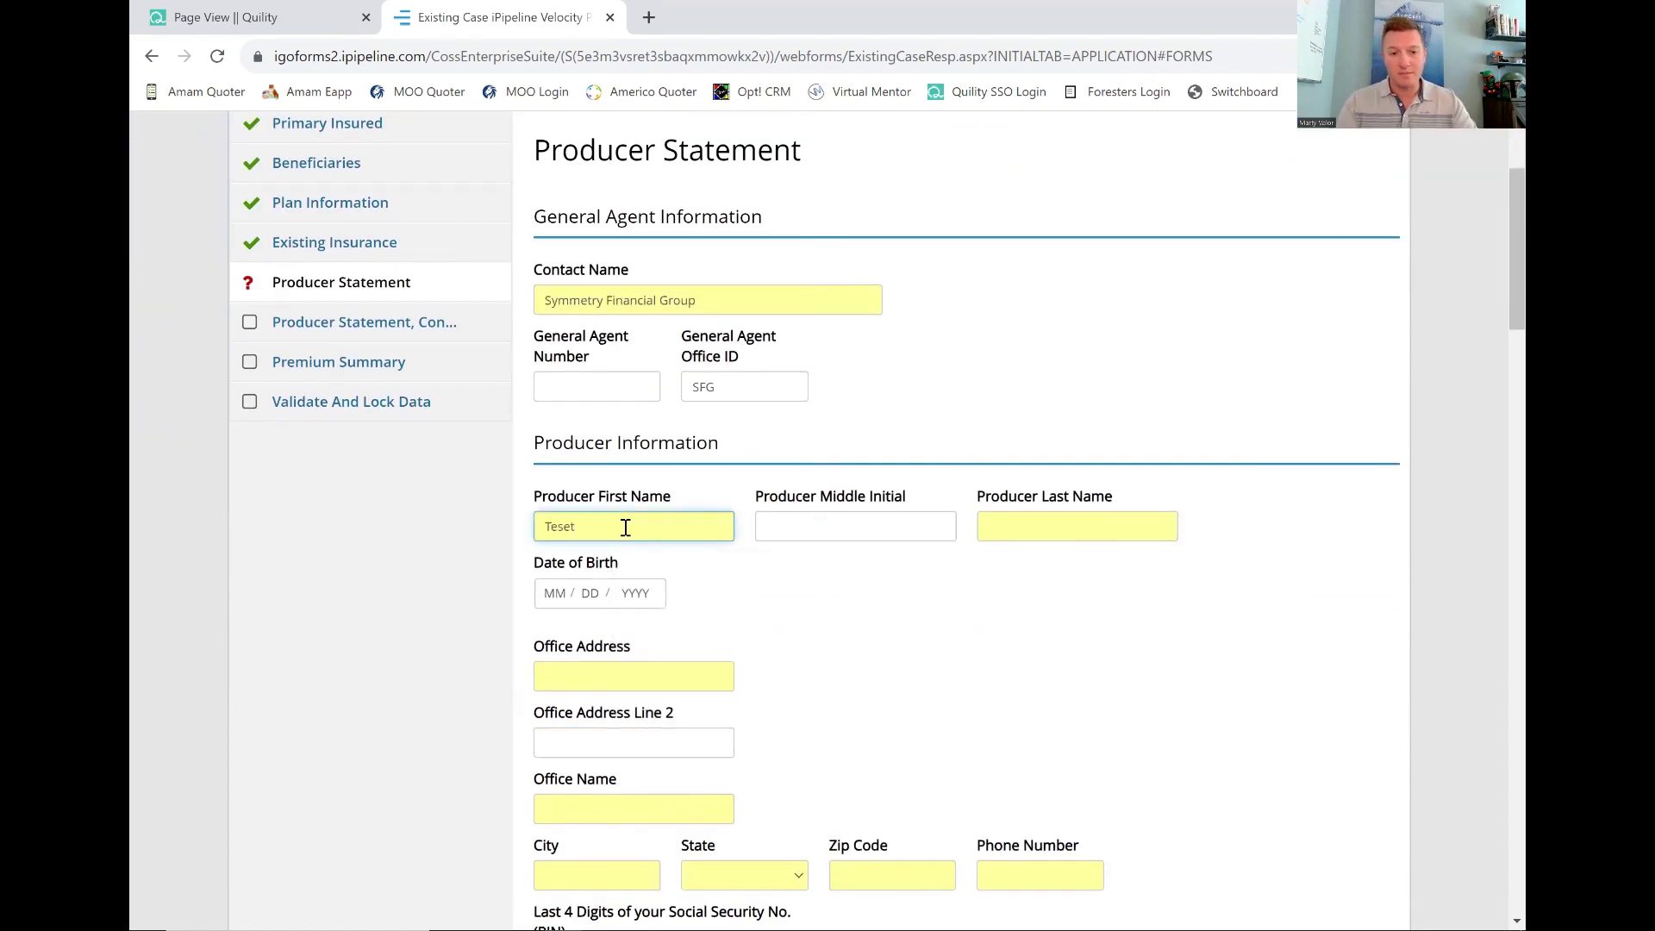
{"action": "key", "text": "BackSpace"}
{"action": "type", "text": "t"}
{"action": "key", "text": "Tab"}
{"action": "key", "text": "Tab"}
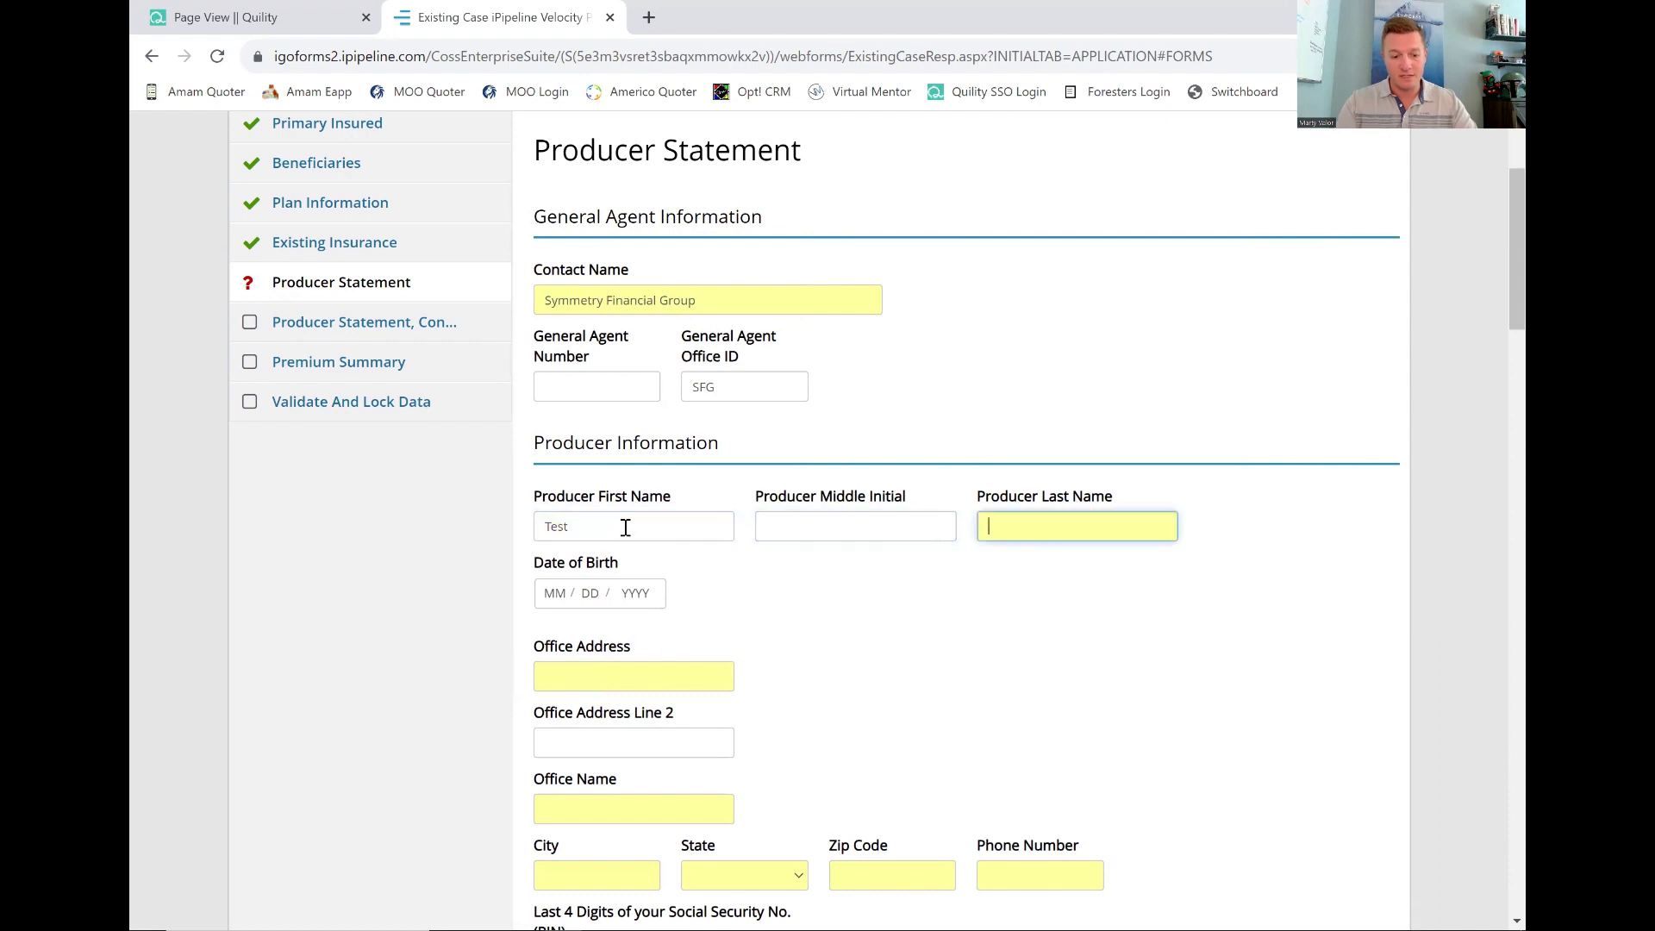
{"action": "type", "text": "Teset"}
{"action": "key", "text": "BackSpace"}
{"action": "key", "text": "BackSpace"}
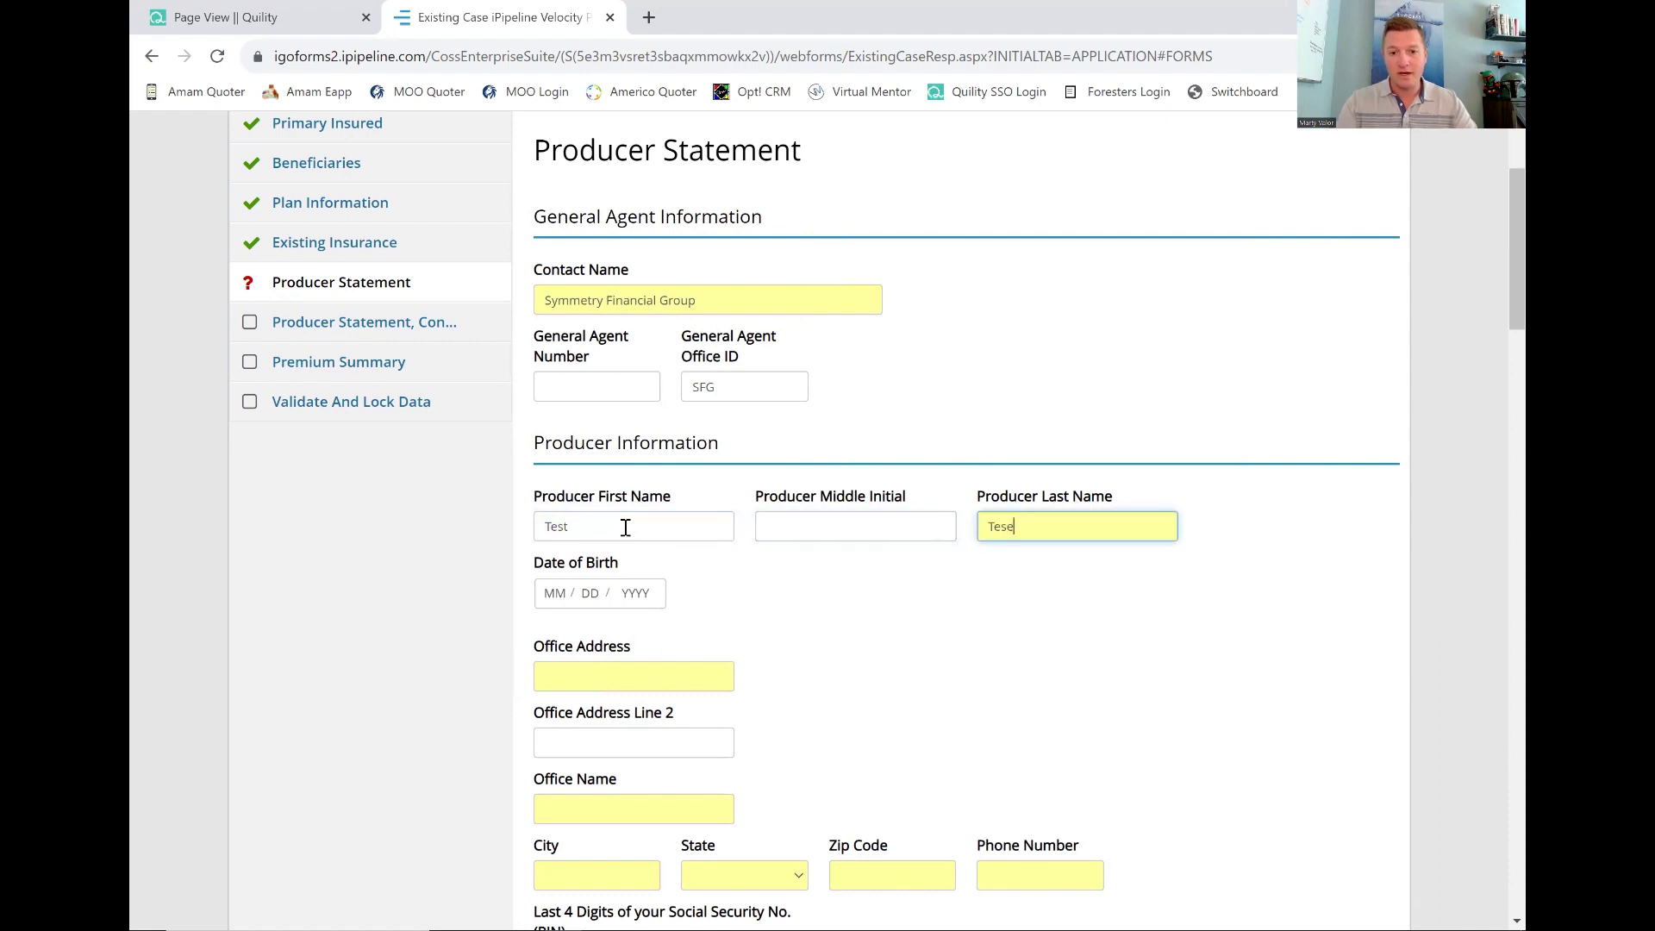
{"action": "type", "text": "t"}
{"action": "key", "text": "Tab"}
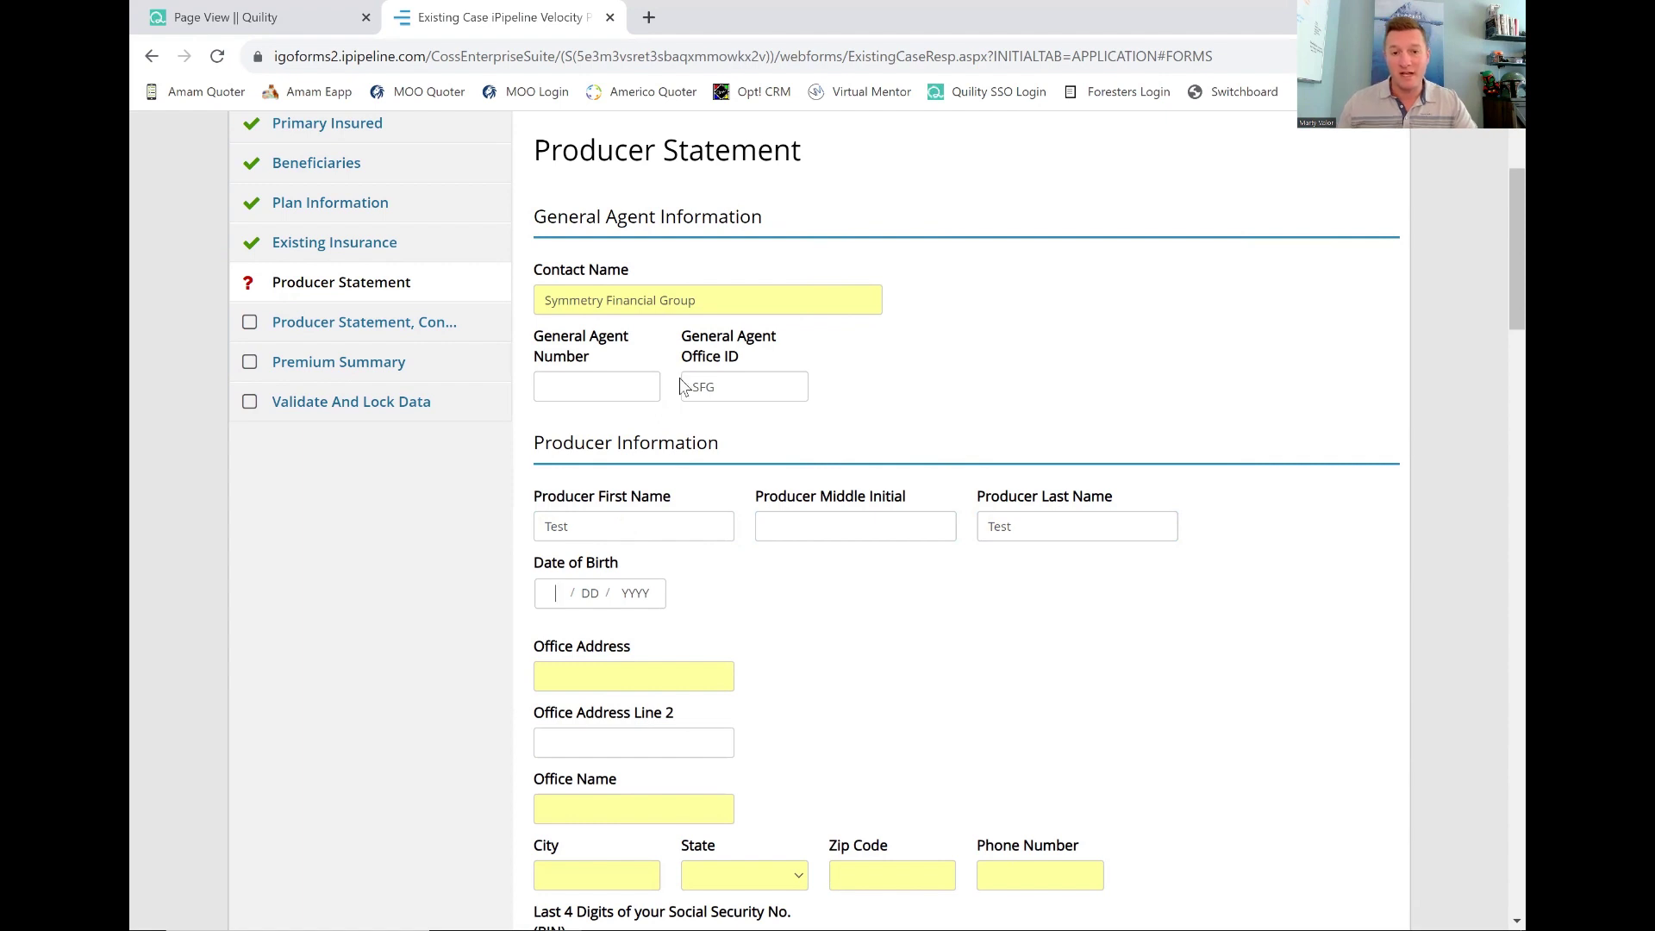
{"action": "left_click_drag", "start_coordinate": [731, 379], "coordinate": [681, 388]}
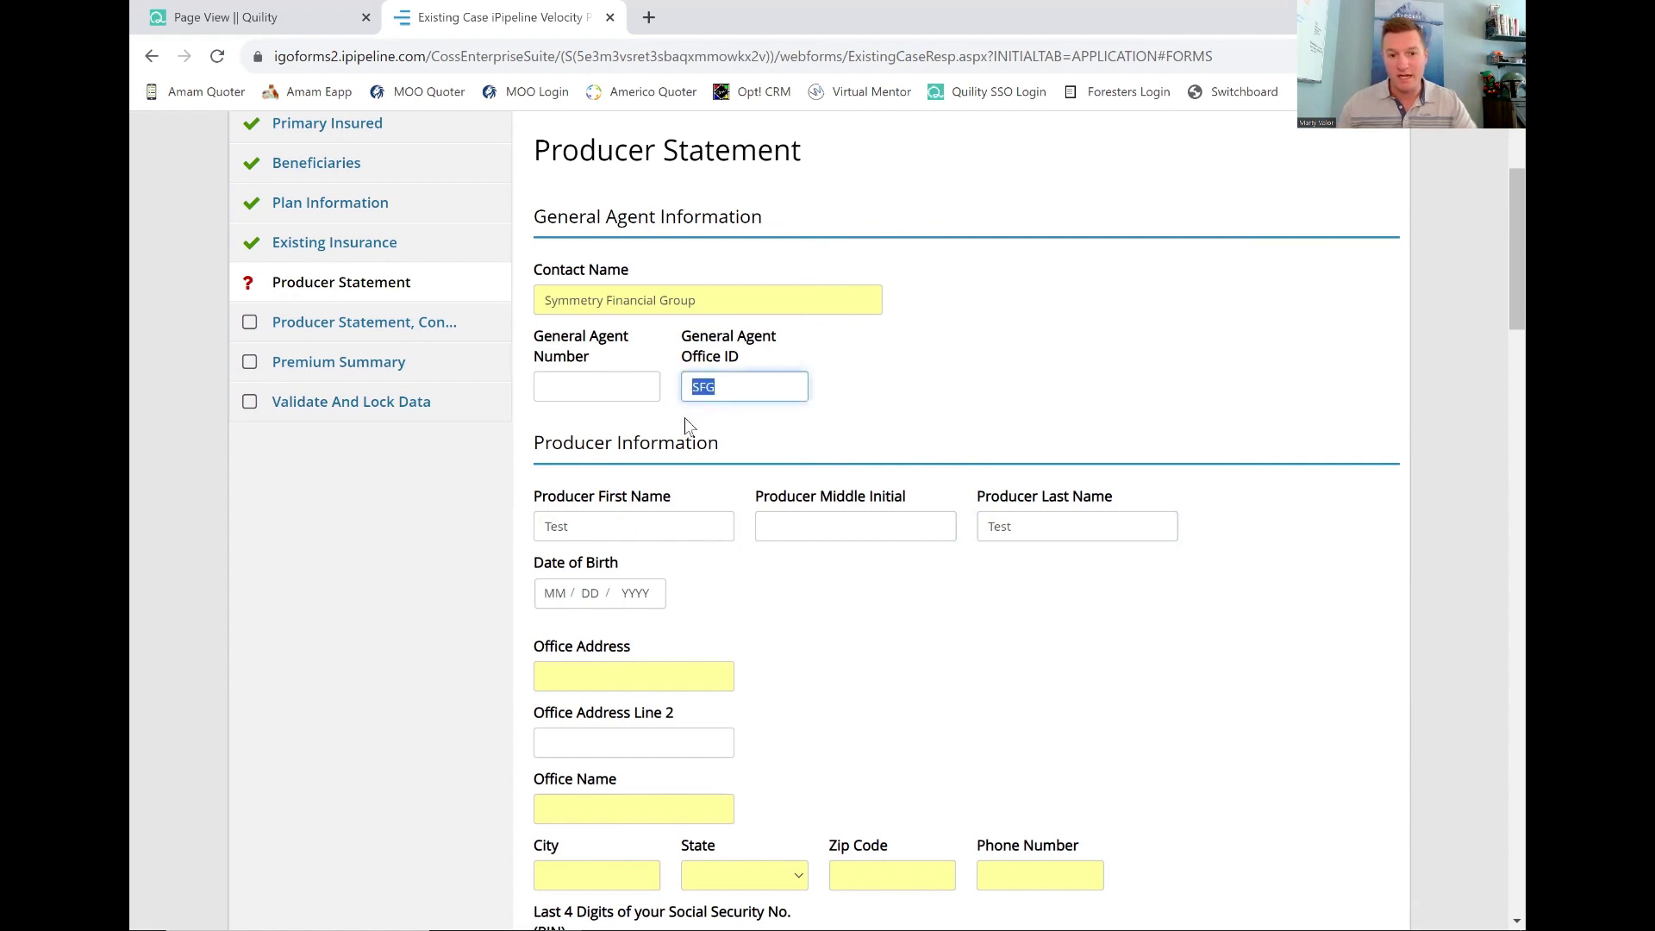
{"action": "left_click", "coordinate": [617, 678]}
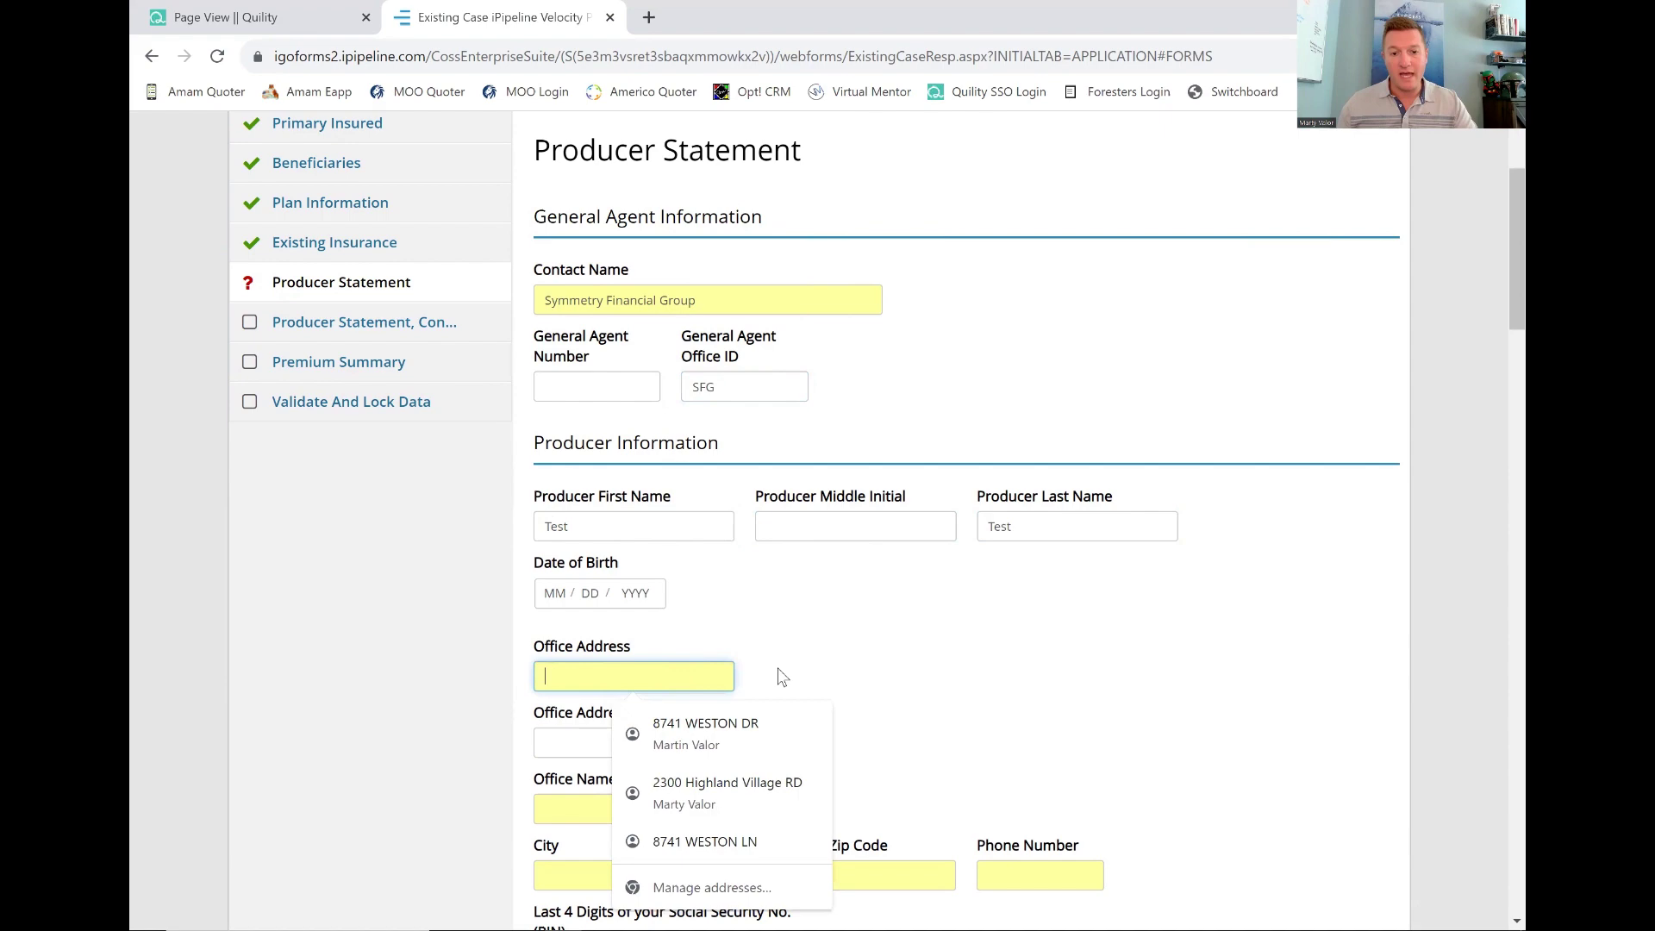
Fill in the office address, office name 'Agency of Valor', and city, autofilling state, zip, phone and e-mail.
{"action": "left_click", "coordinate": [727, 791]}
{"action": "scroll", "coordinate": [752, 666], "scroll_direction": "down", "scroll_amount": 3}
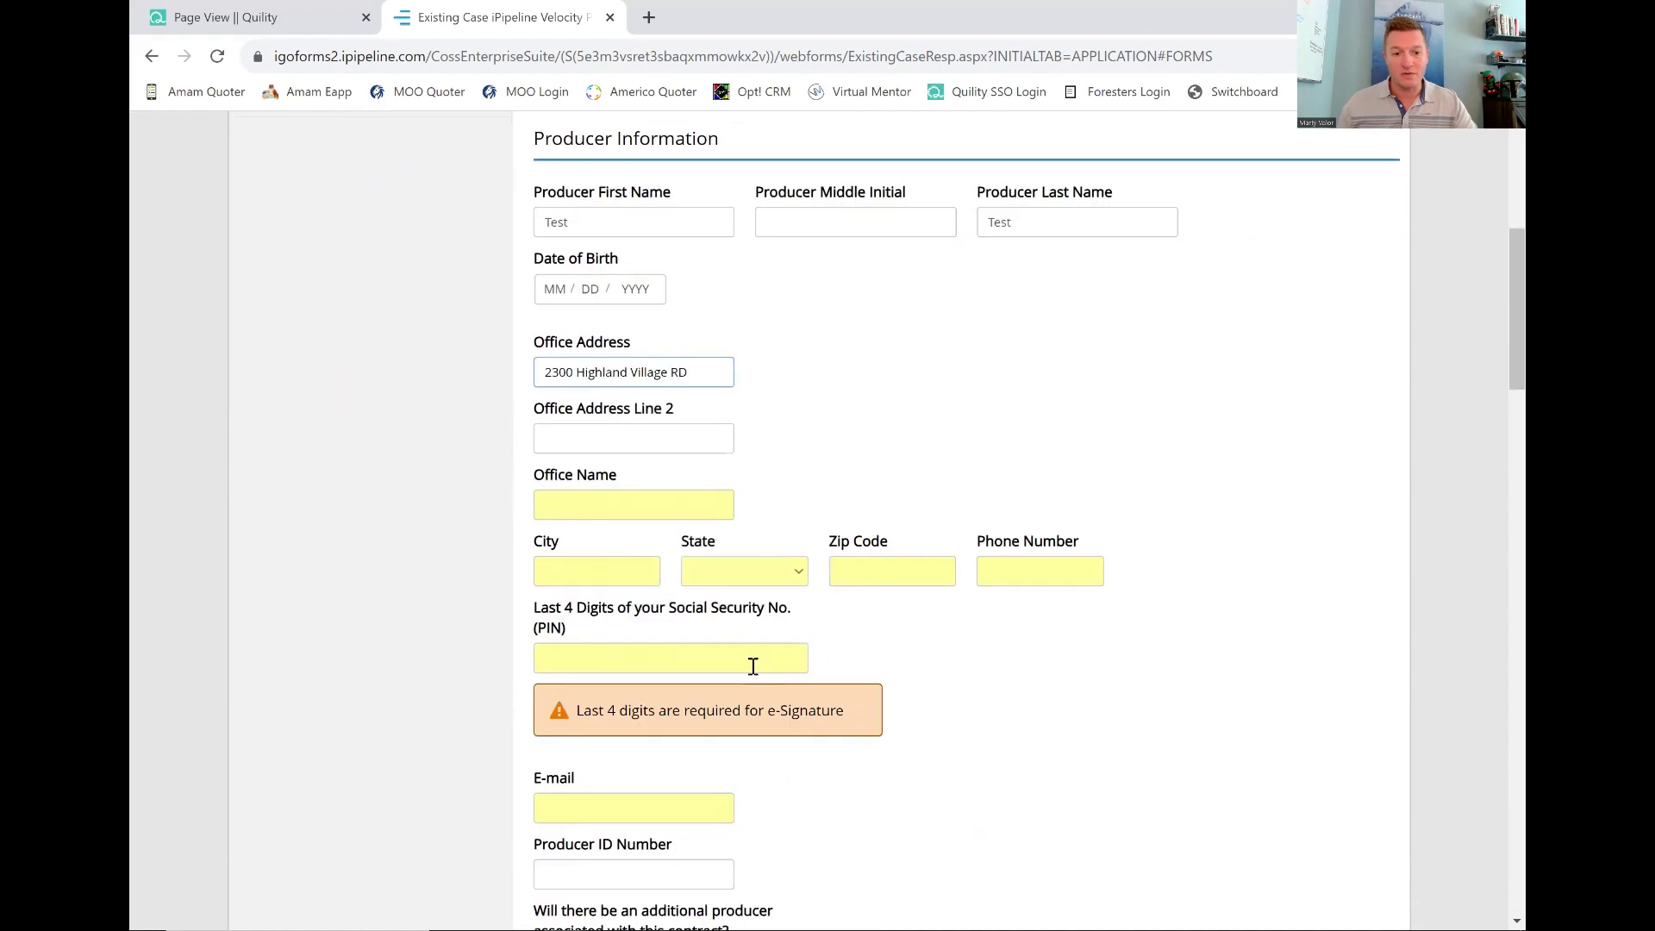
{"action": "left_click", "coordinate": [638, 507]}
{"action": "type", "text": "Agency of Valor"}
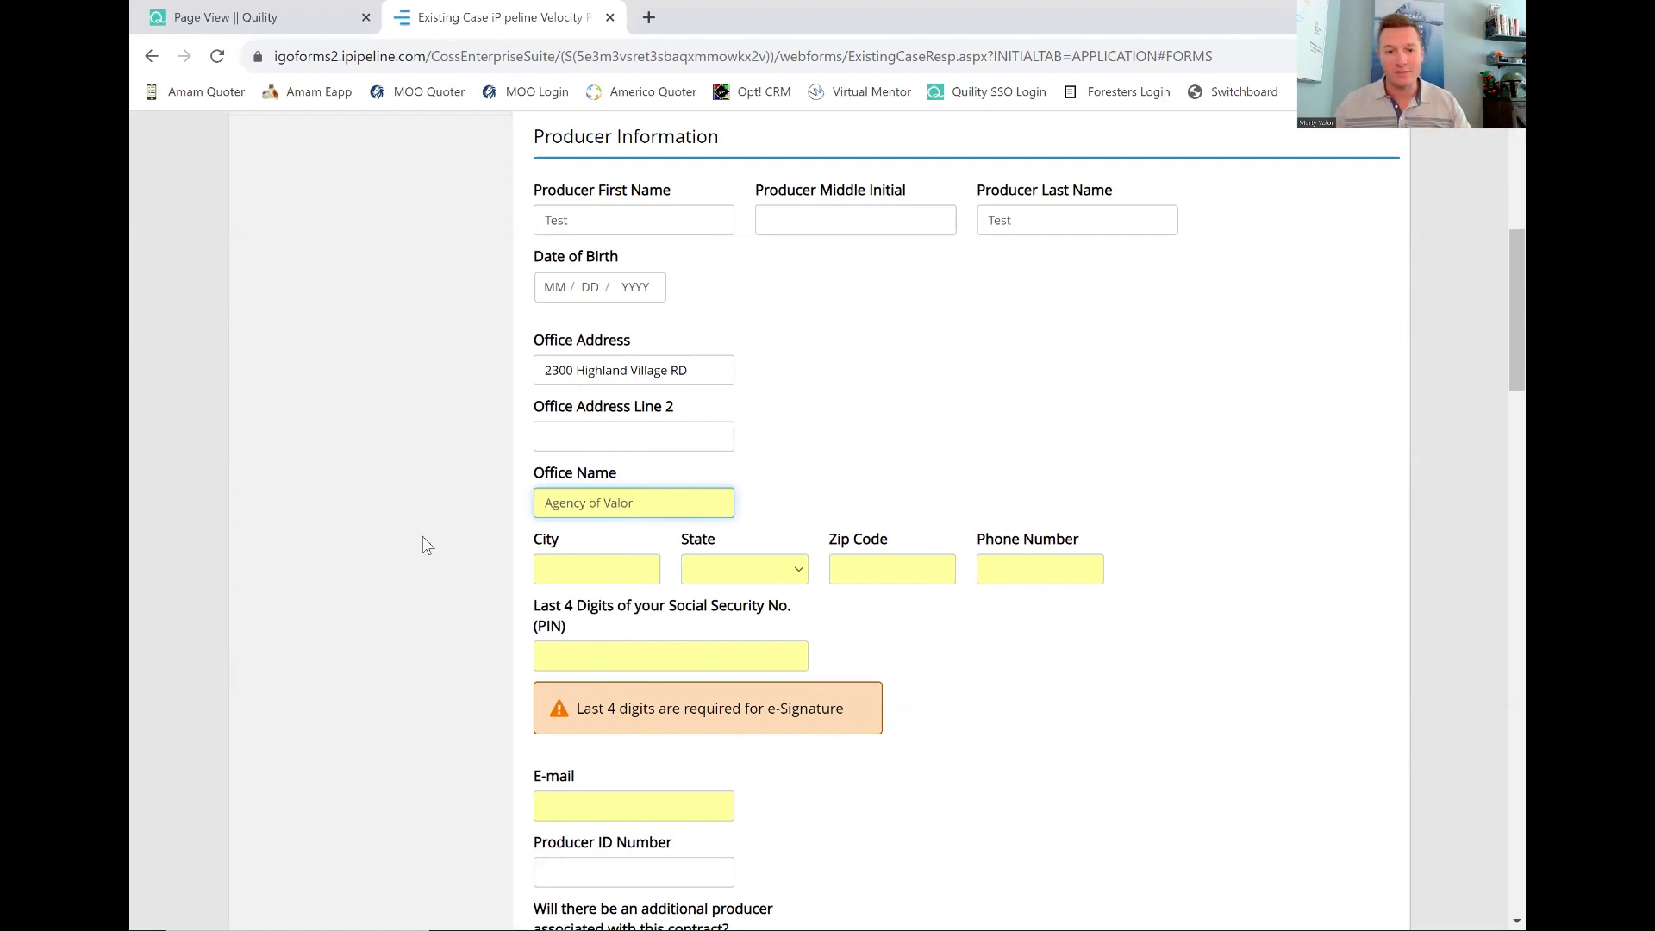
{"action": "left_click", "coordinate": [589, 565]}
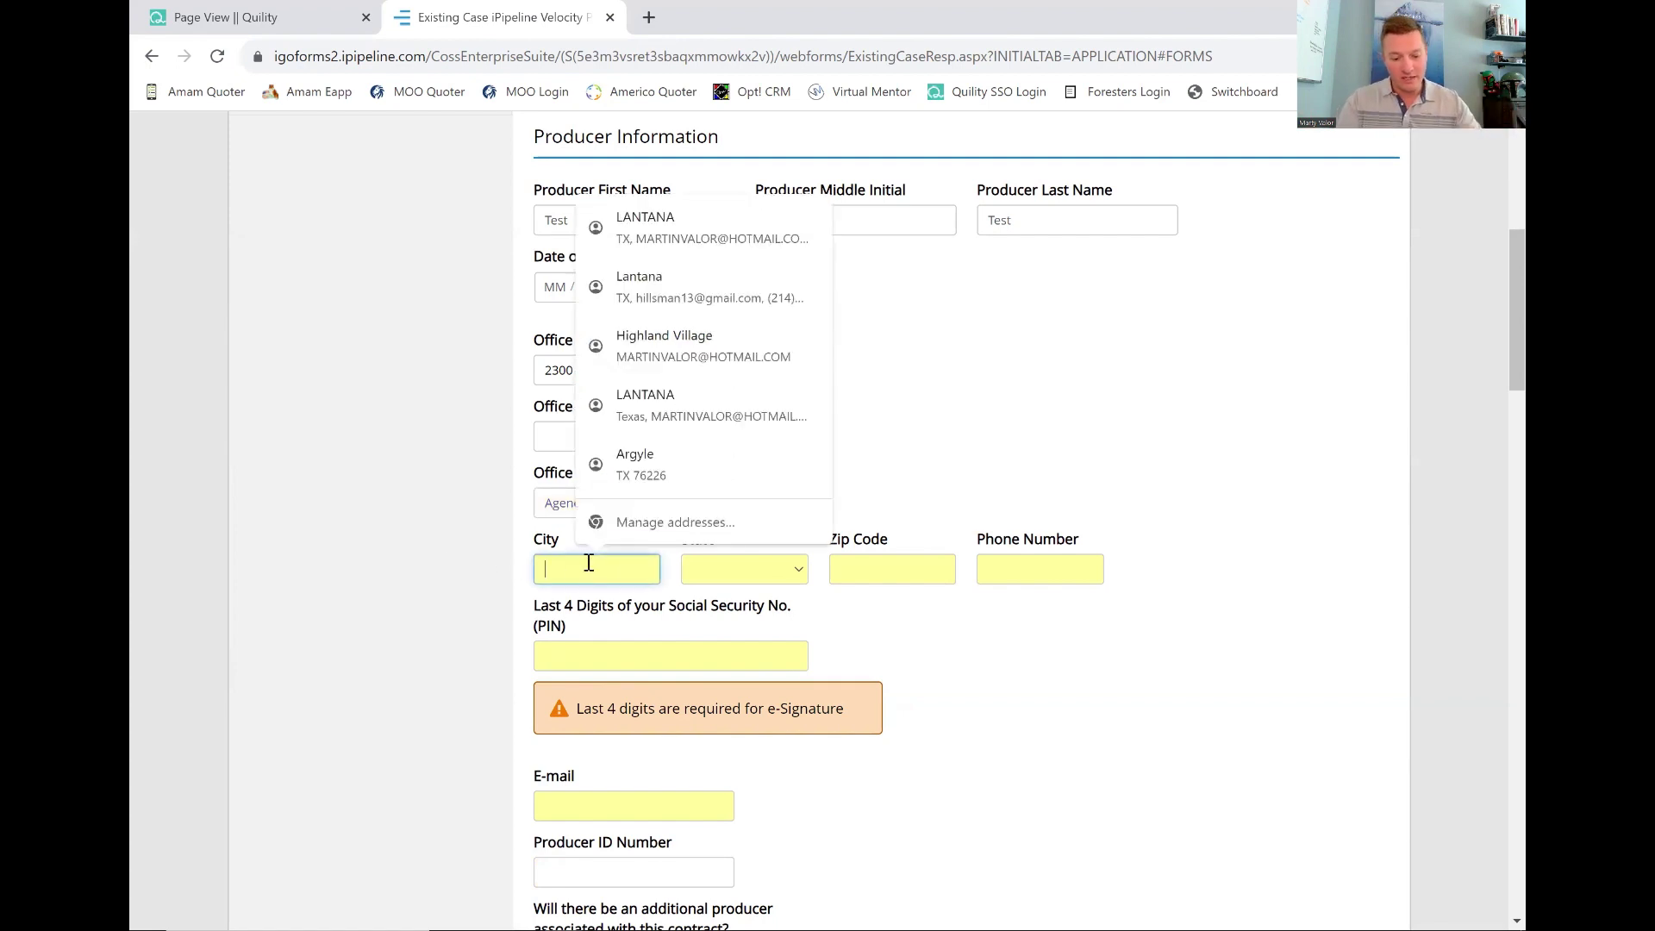
{"action": "type", "text": "Highla"}
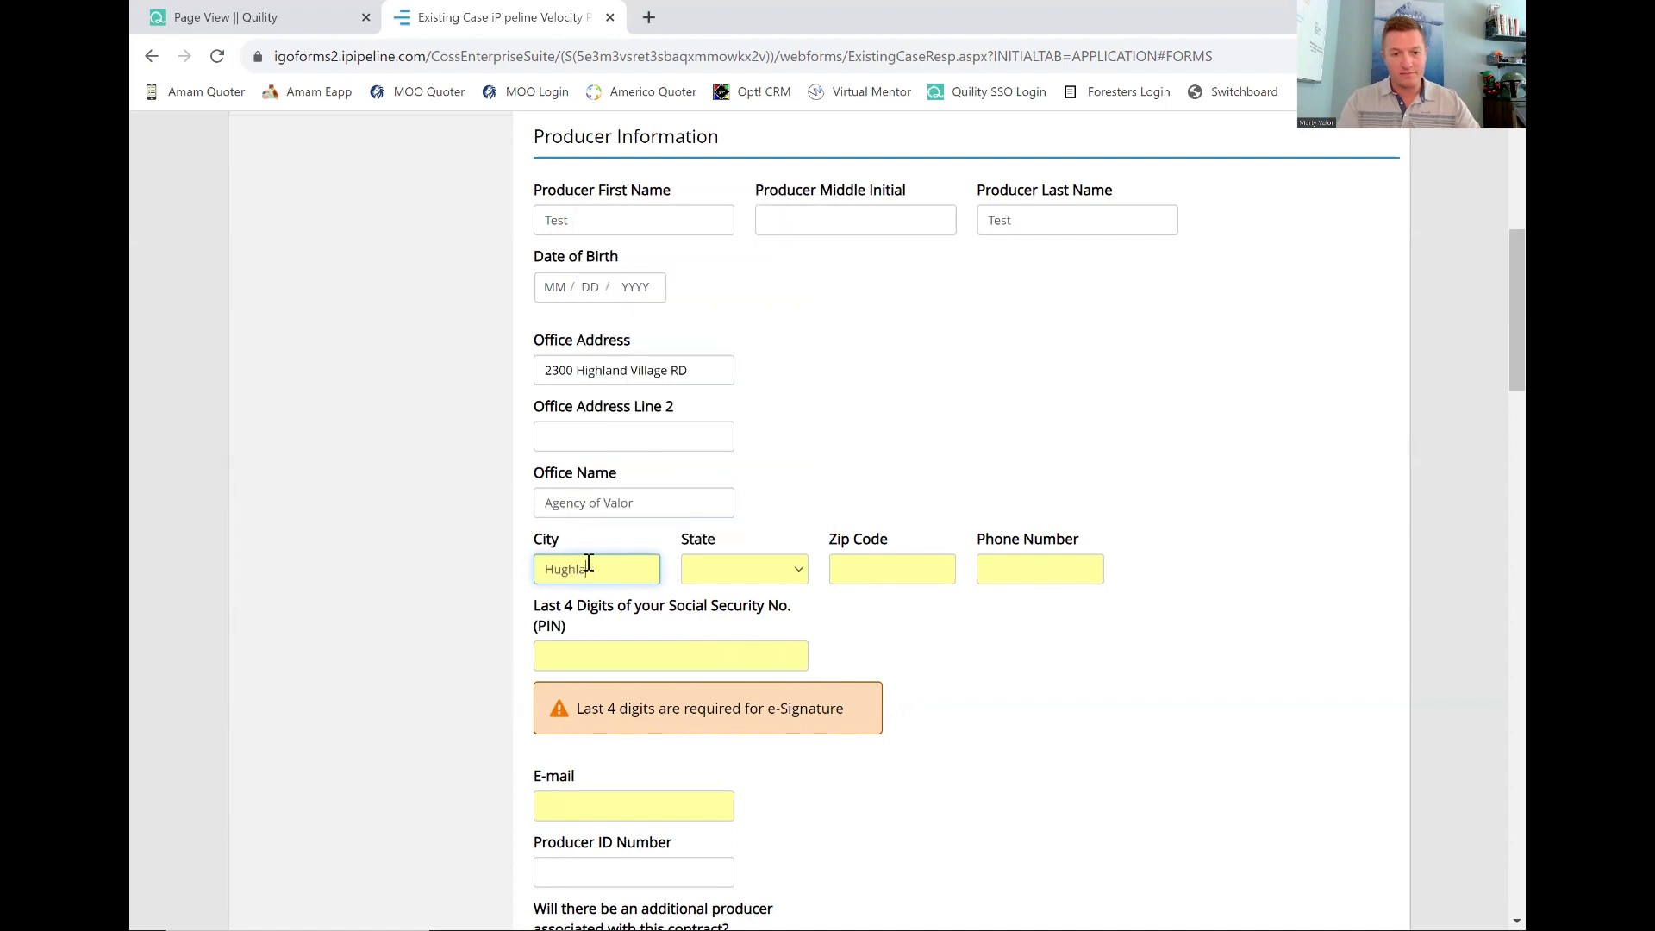
{"action": "key", "text": "BackSpace"}
{"action": "key", "text": "BackSpace"}
{"action": "key", "text": "BackSpace"}
{"action": "key", "text": "BackSpace"}
{"action": "type", "text": "ighland"}
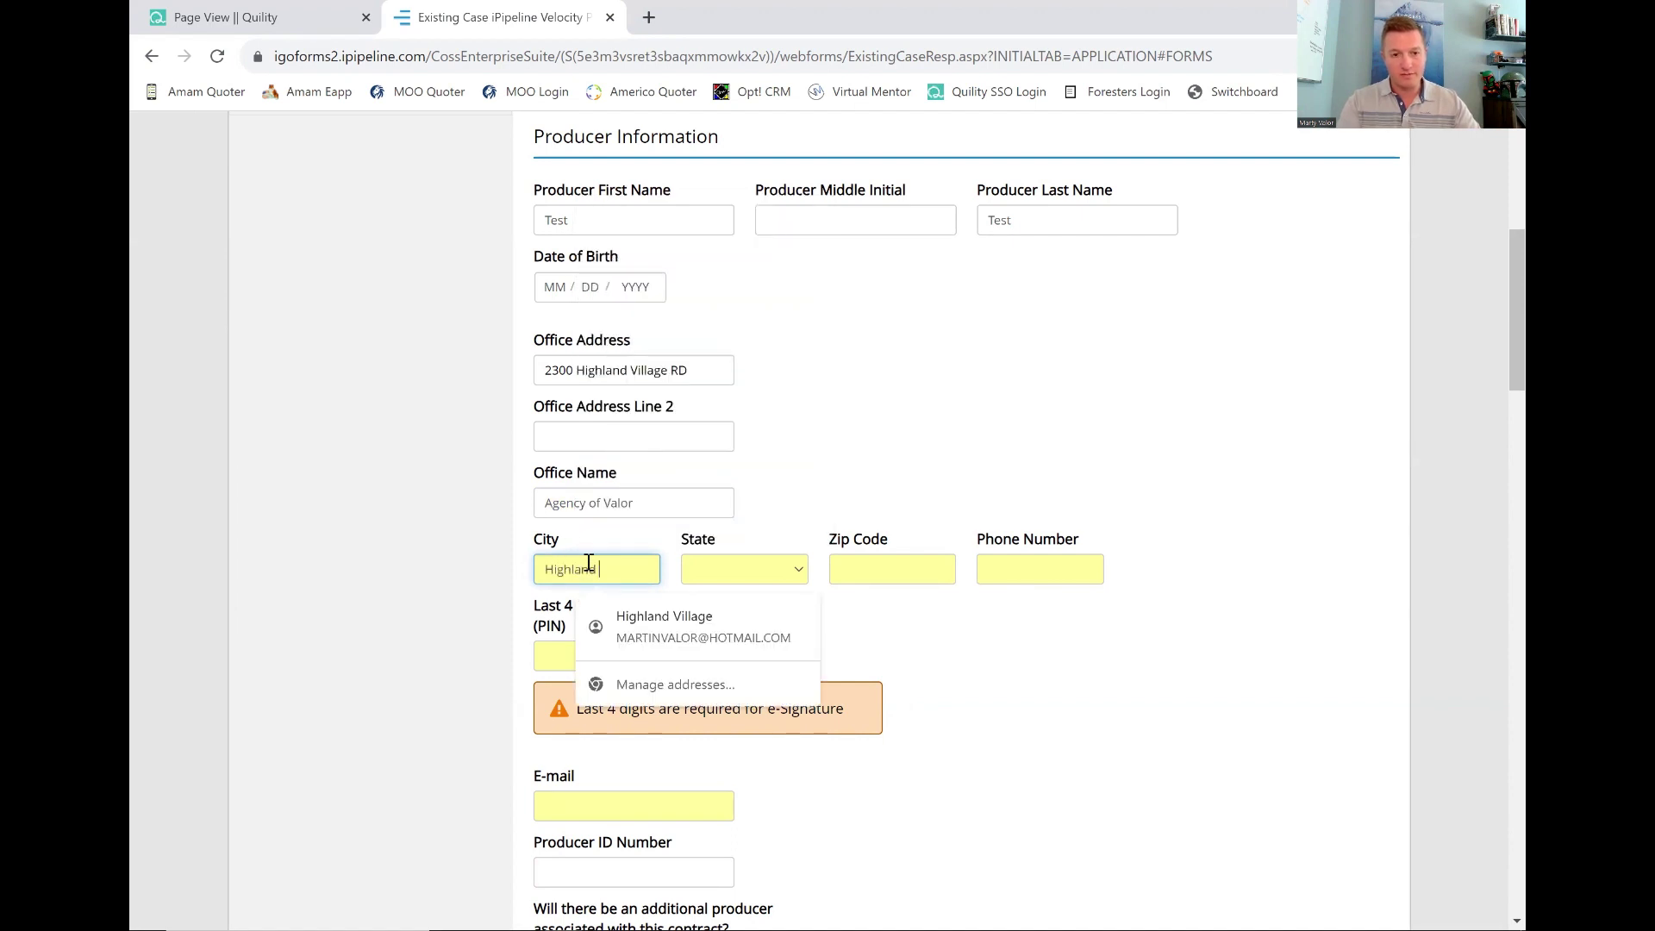
{"action": "left_click", "coordinate": [664, 625]}
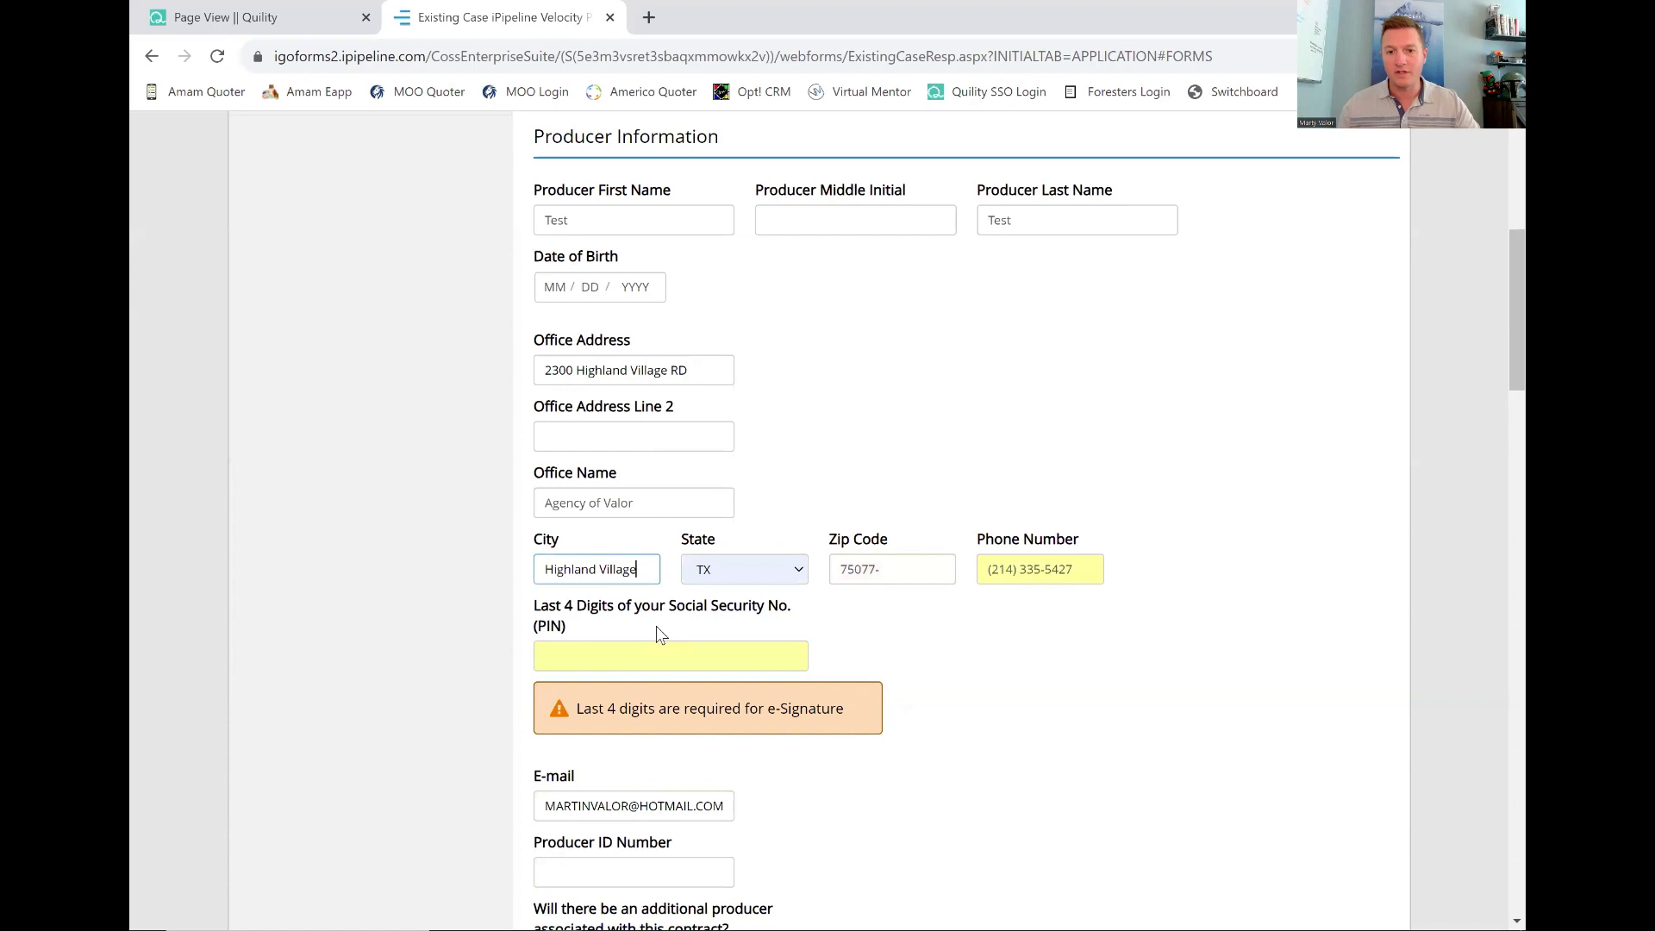
Enter the producer PIN (last four SSN digits).
{"action": "left_click", "coordinate": [687, 656]}
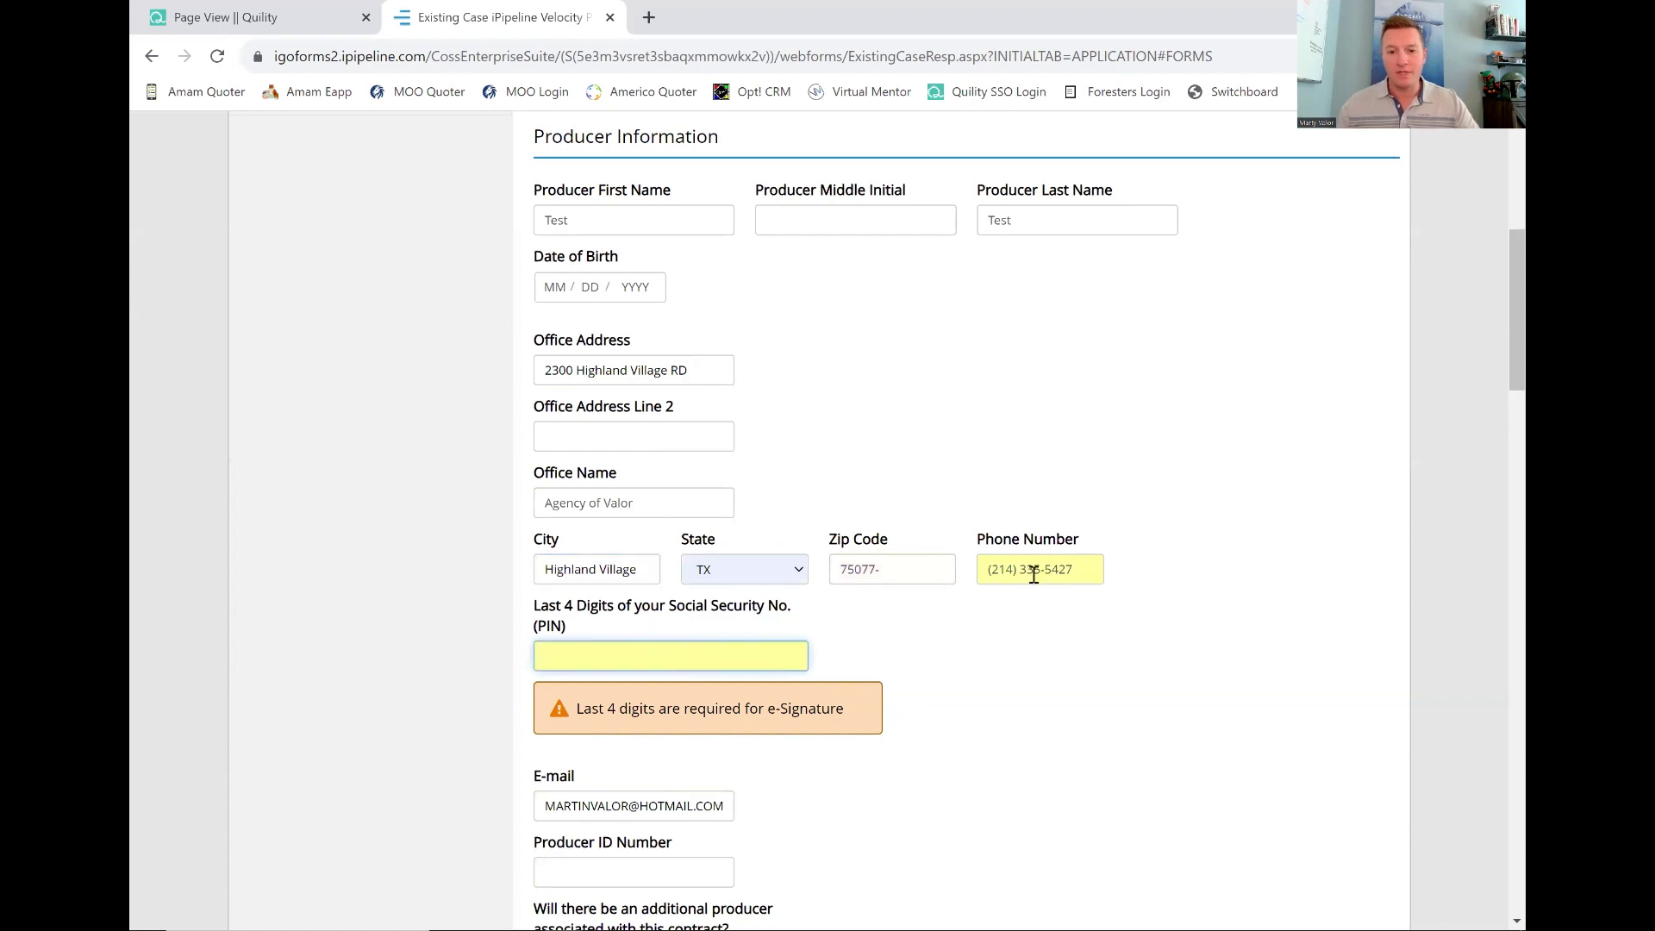
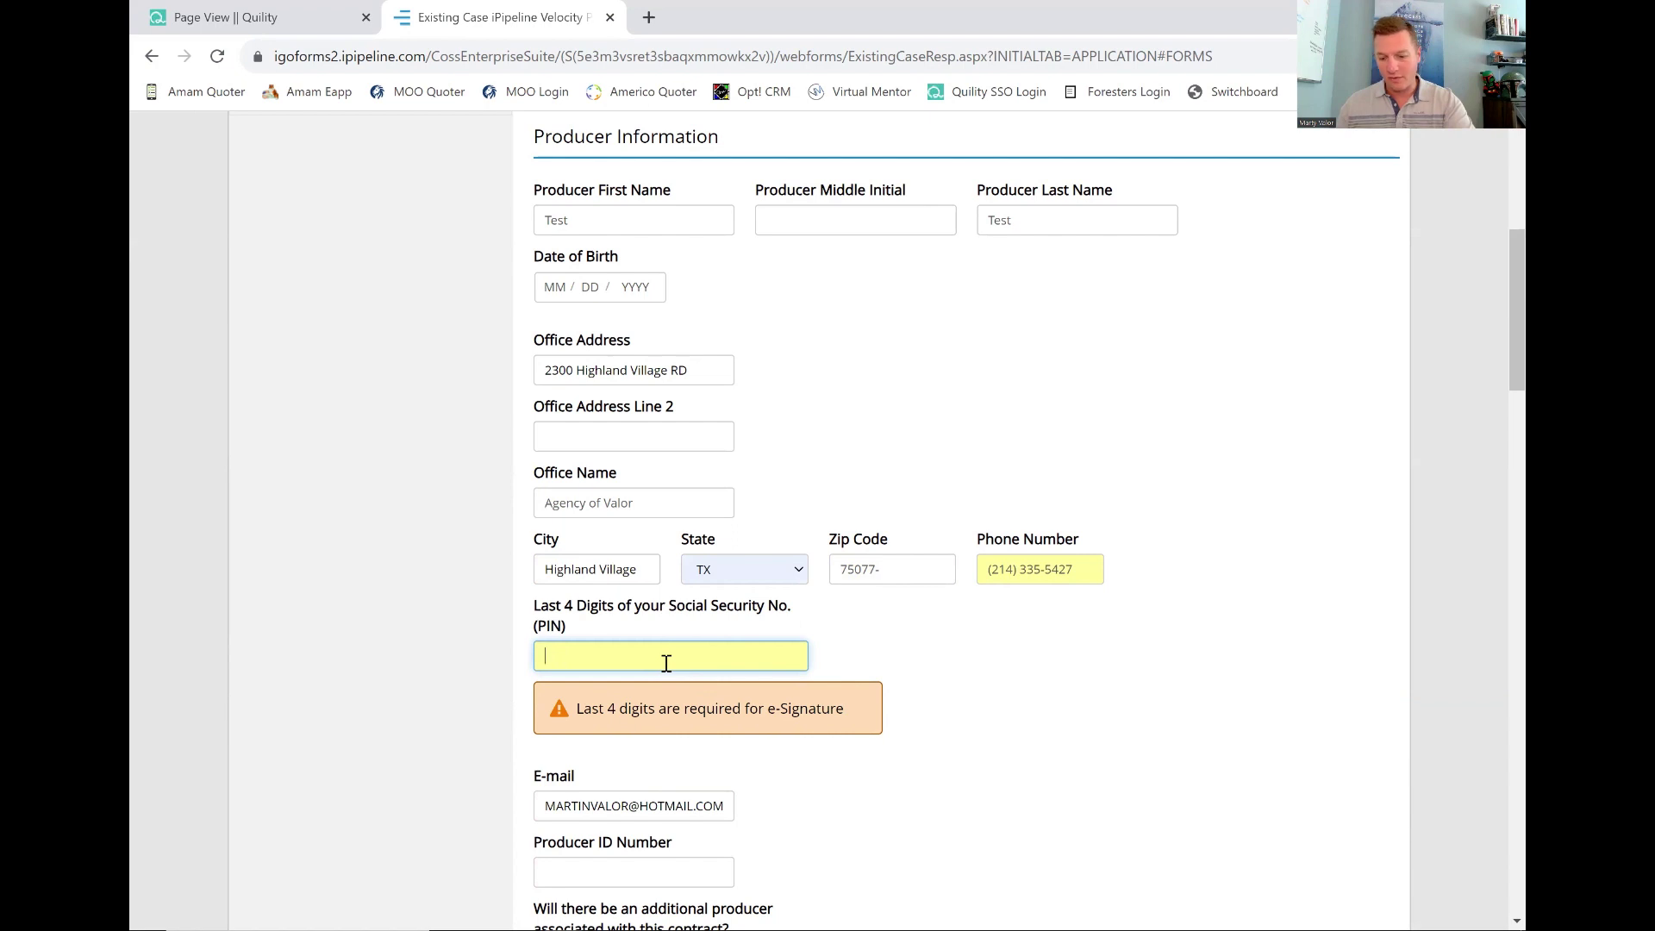
{"action": "left_click", "coordinate": [842, 623]}
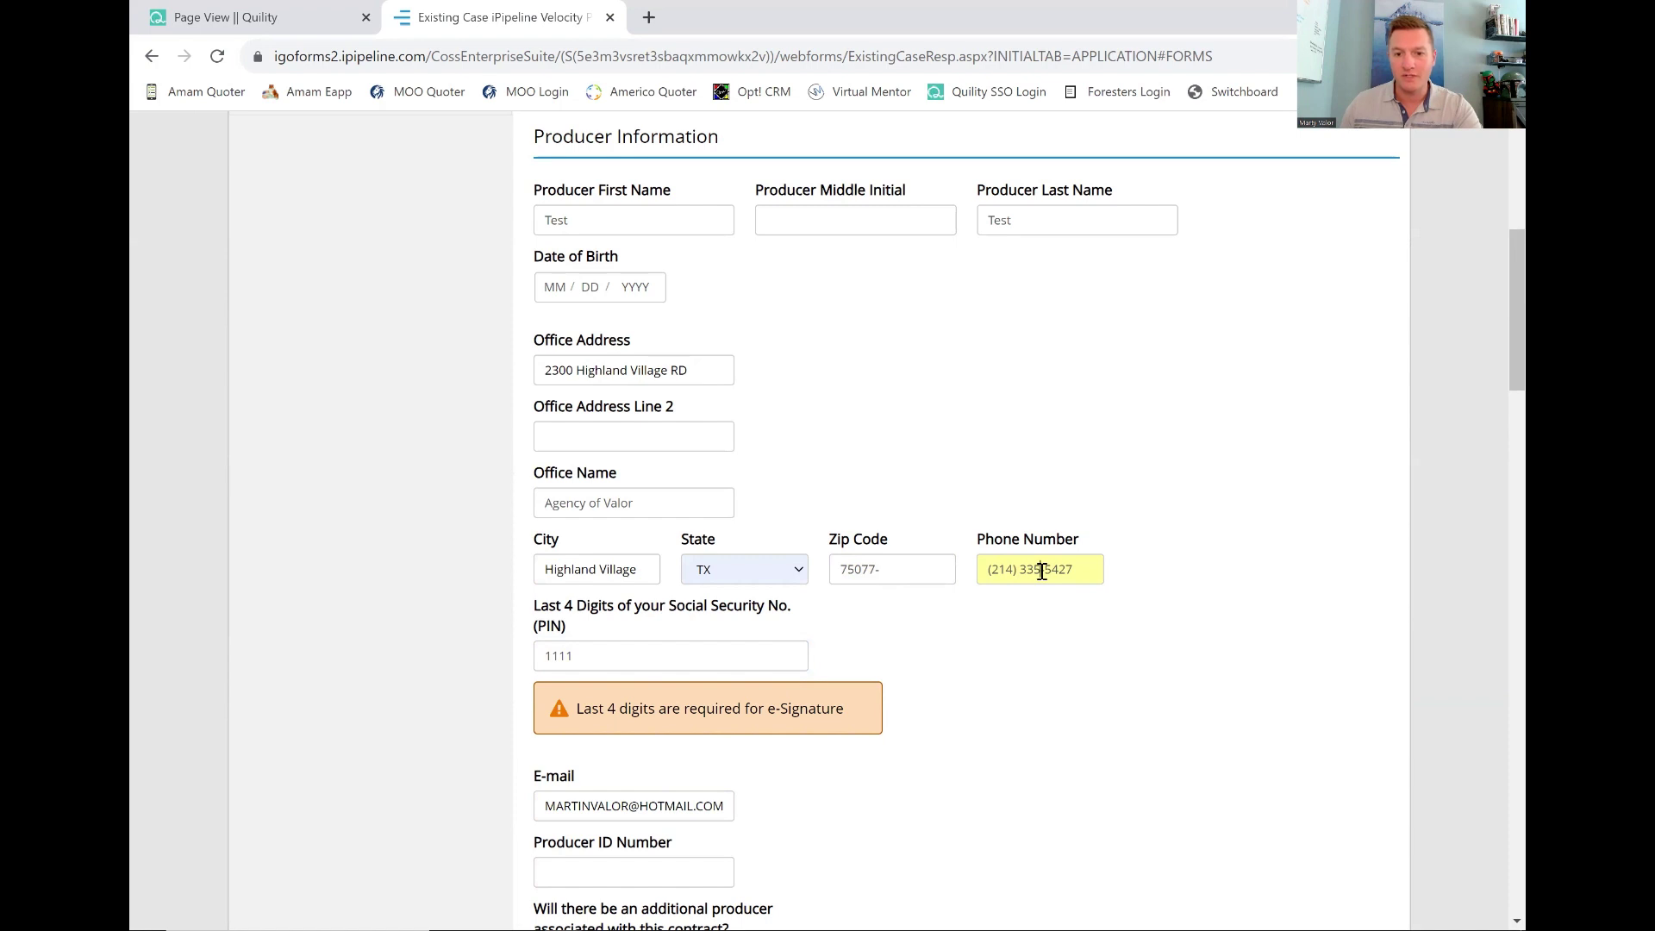
{"action": "left_click", "coordinate": [743, 658]}
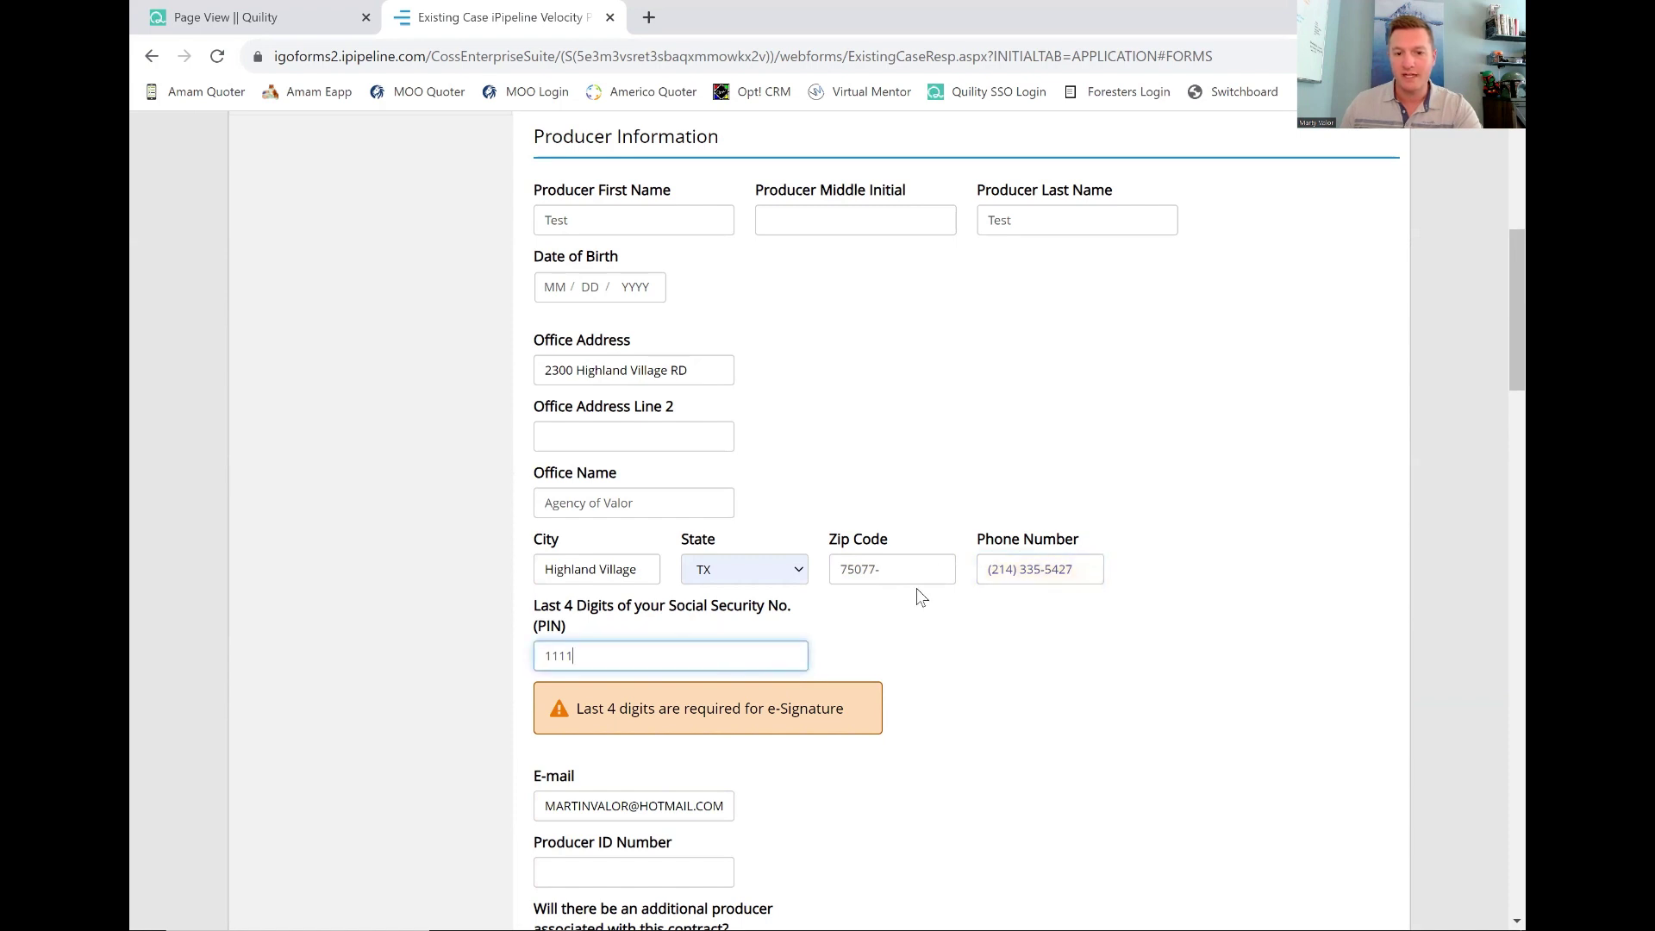
{"action": "scroll", "coordinate": [920, 594], "scroll_direction": "down", "scroll_amount": 4}
{"action": "left_click", "coordinate": [569, 566]}
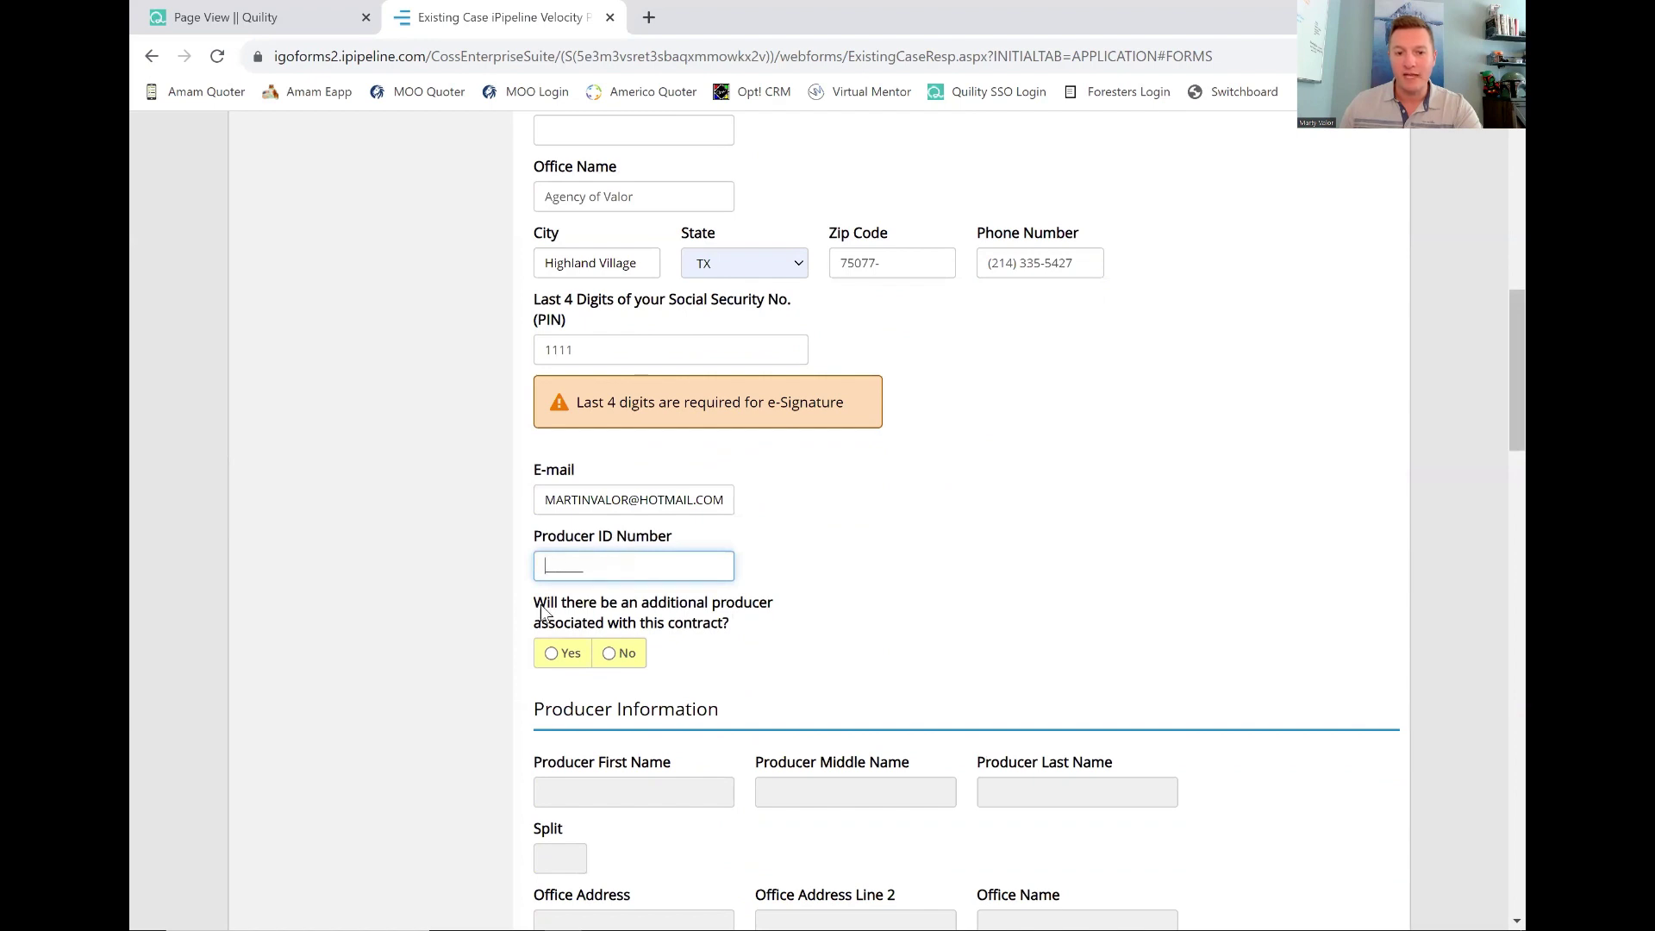
Select No for the additional producer question.
{"action": "left_click_drag", "start_coordinate": [541, 610], "coordinate": [773, 627]}
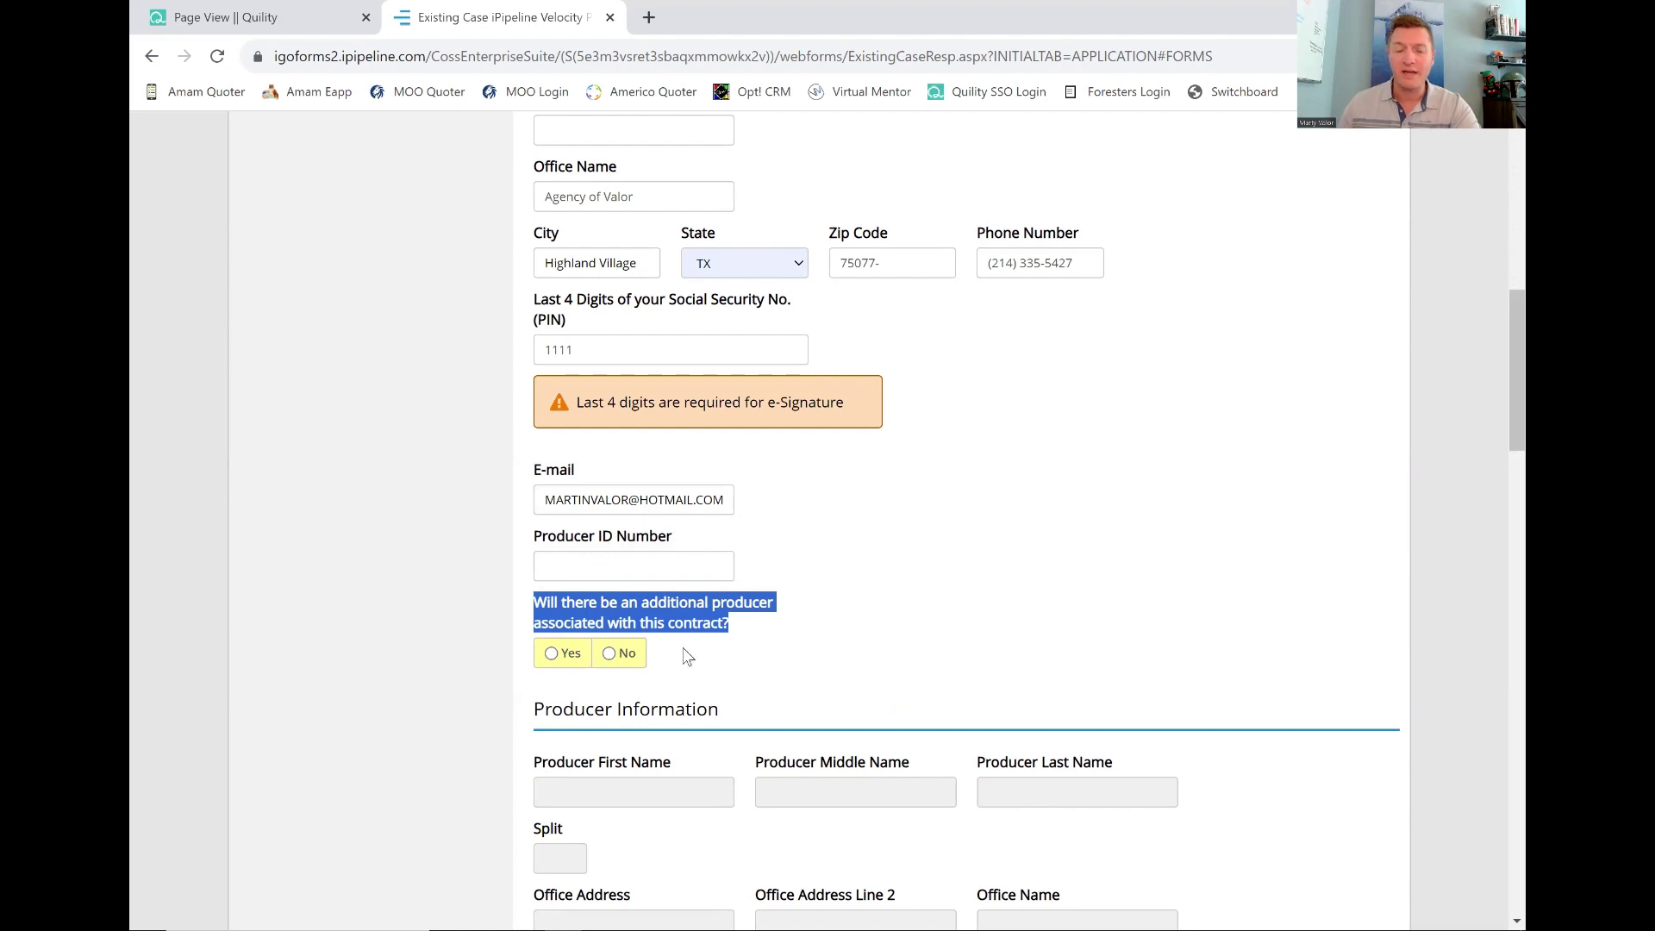
{"action": "left_click", "coordinate": [608, 653]}
{"action": "scroll", "coordinate": [786, 659], "scroll_direction": "down", "scroll_amount": 5}
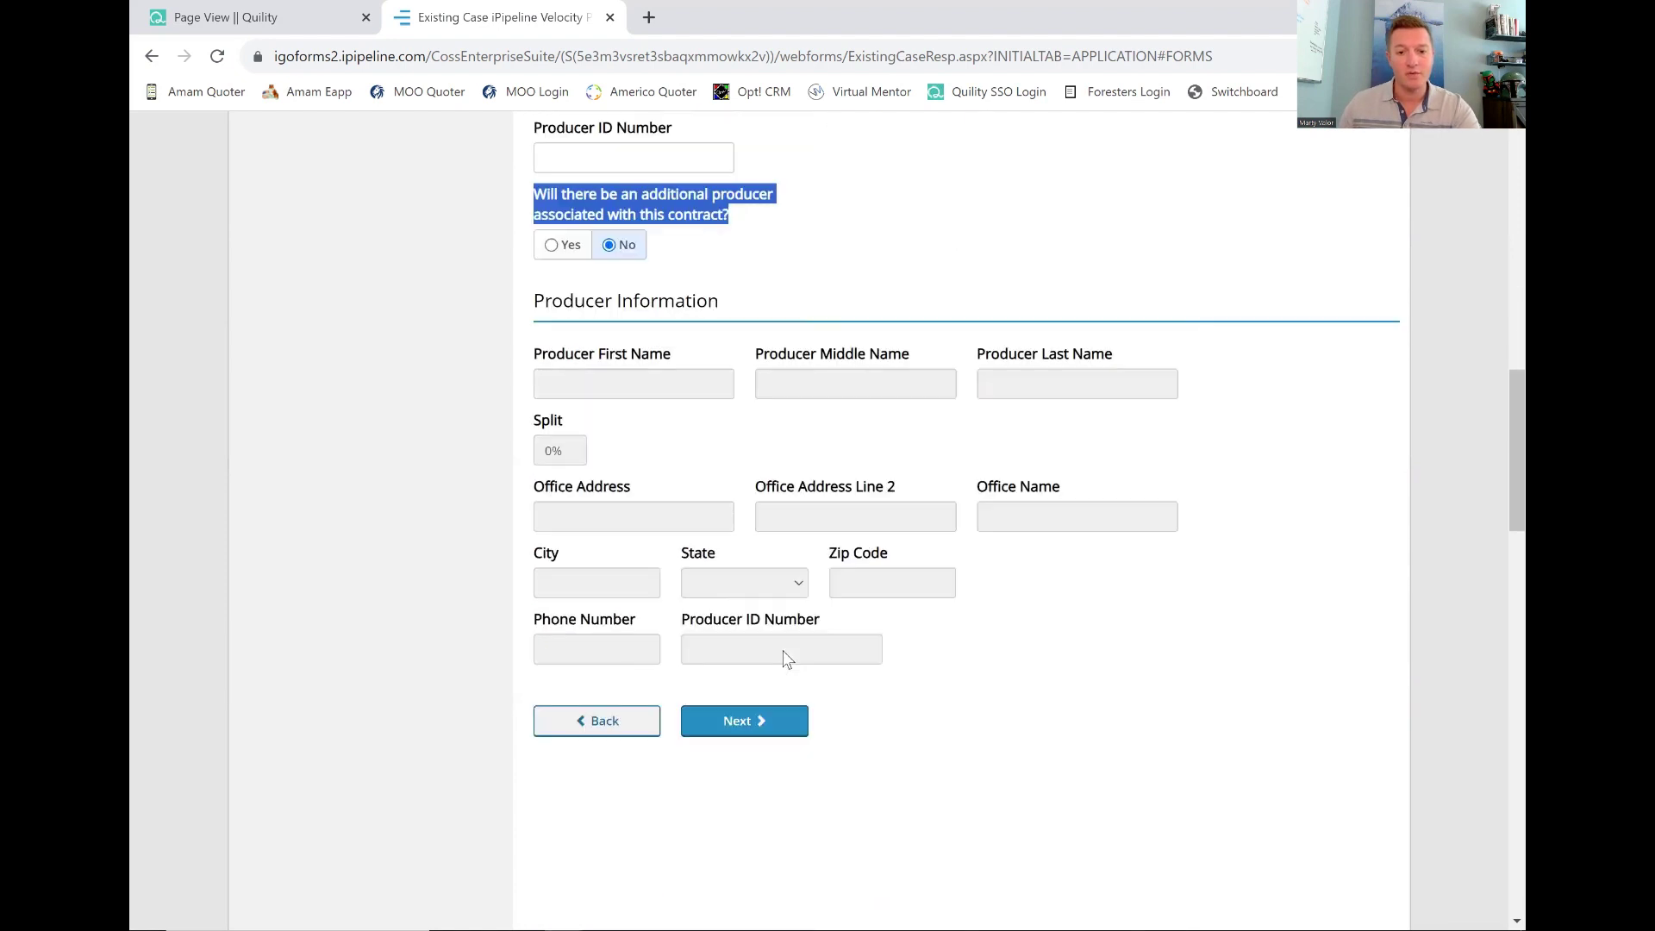
Certify the questions were asked as written and record the interview as not in person, 'Over Zoom'.
{"action": "left_click", "coordinate": [759, 724]}
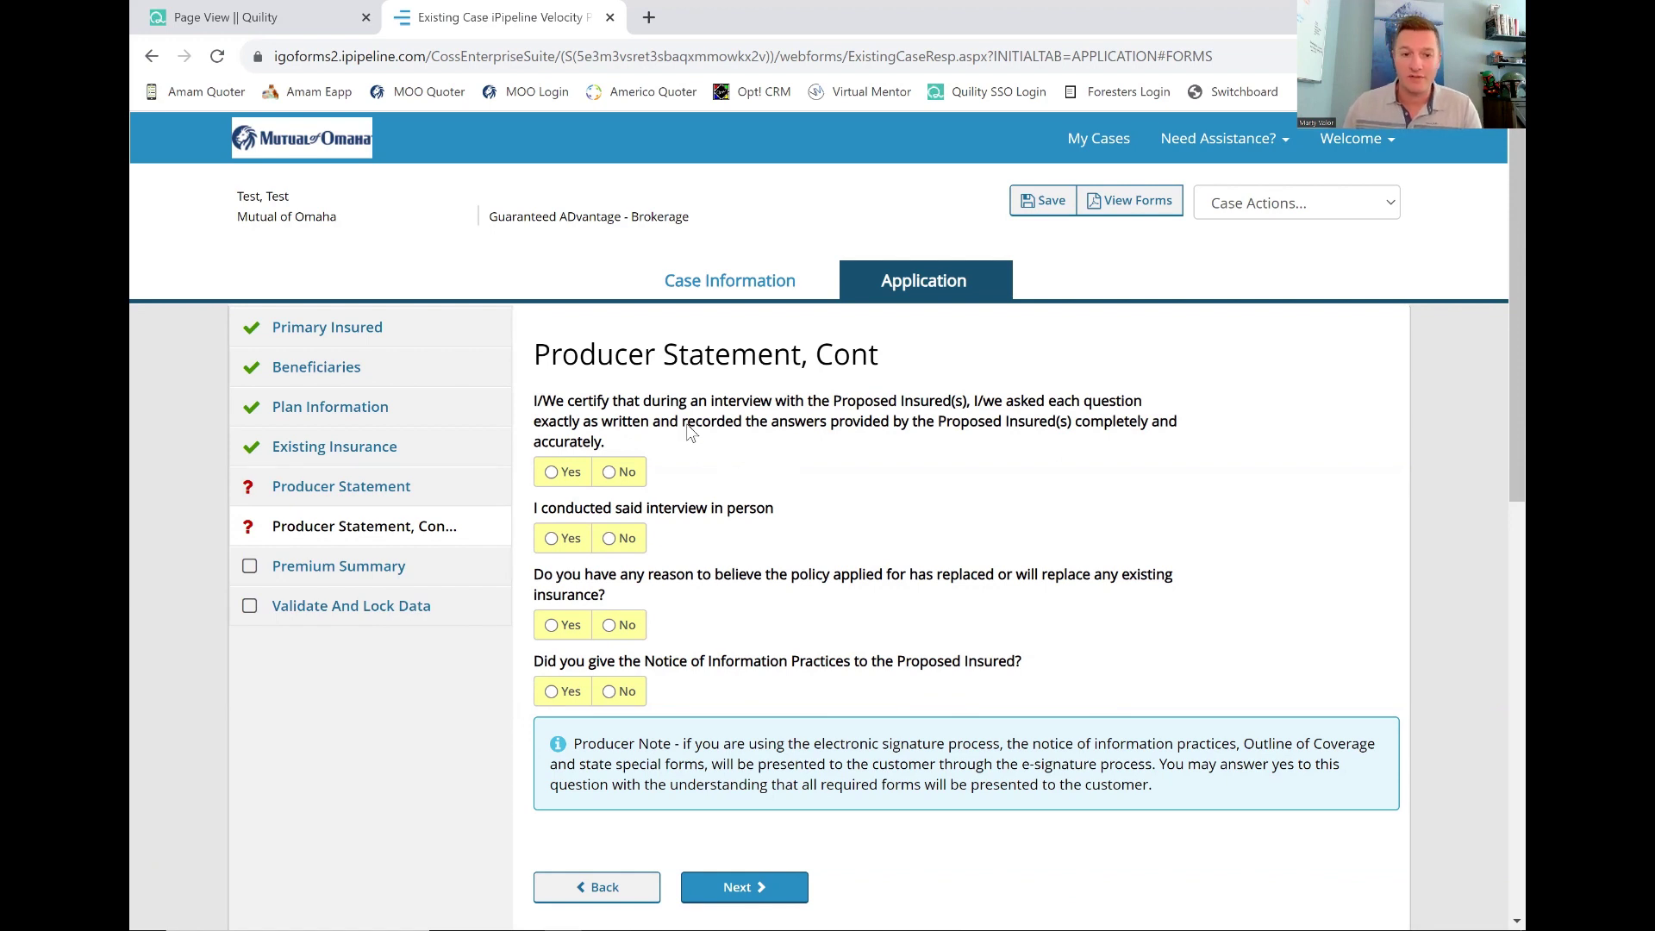
{"action": "left_click", "coordinate": [562, 472]}
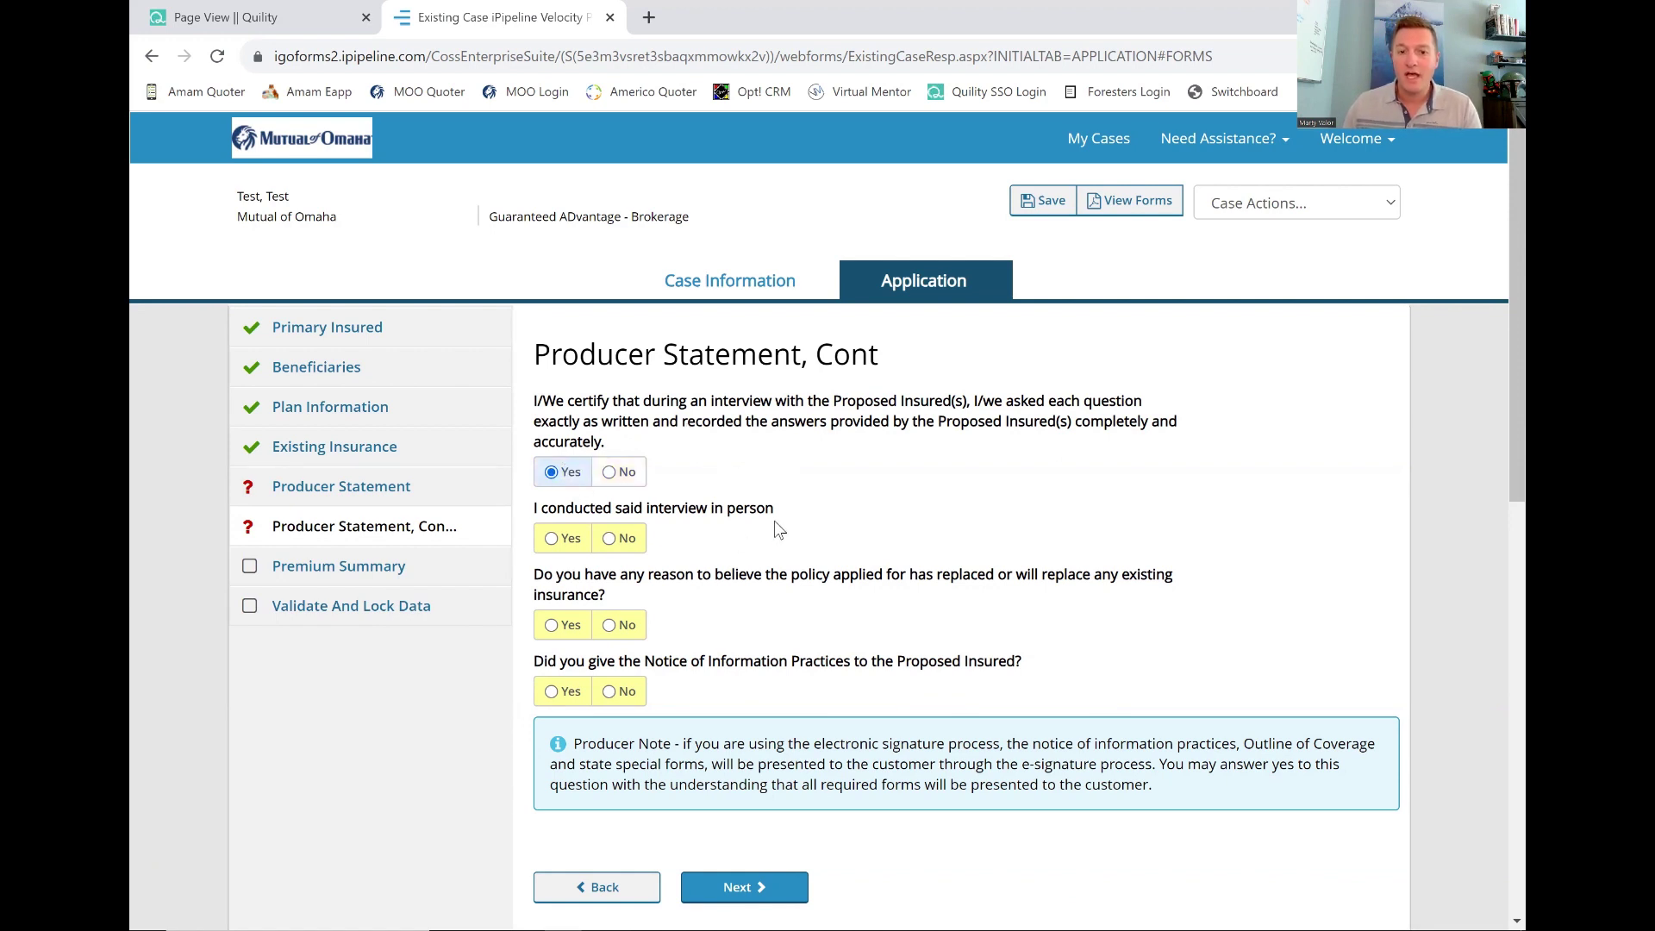
{"action": "left_click", "coordinate": [573, 541]}
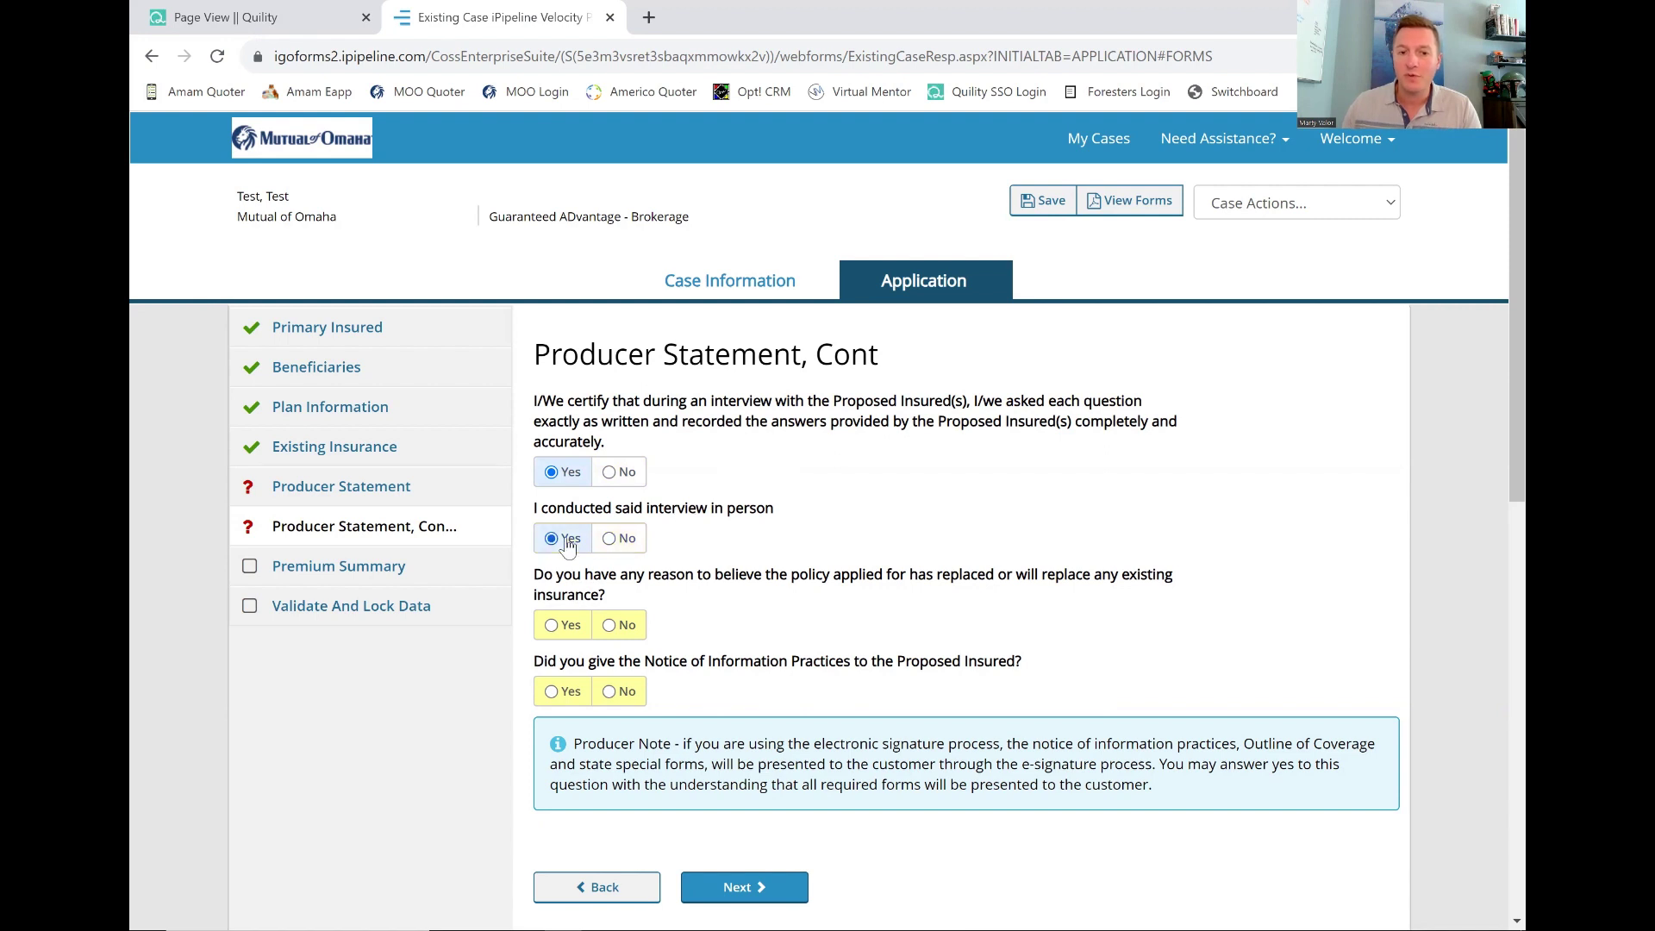
{"action": "left_click", "coordinate": [613, 538]}
{"action": "left_click", "coordinate": [613, 594]}
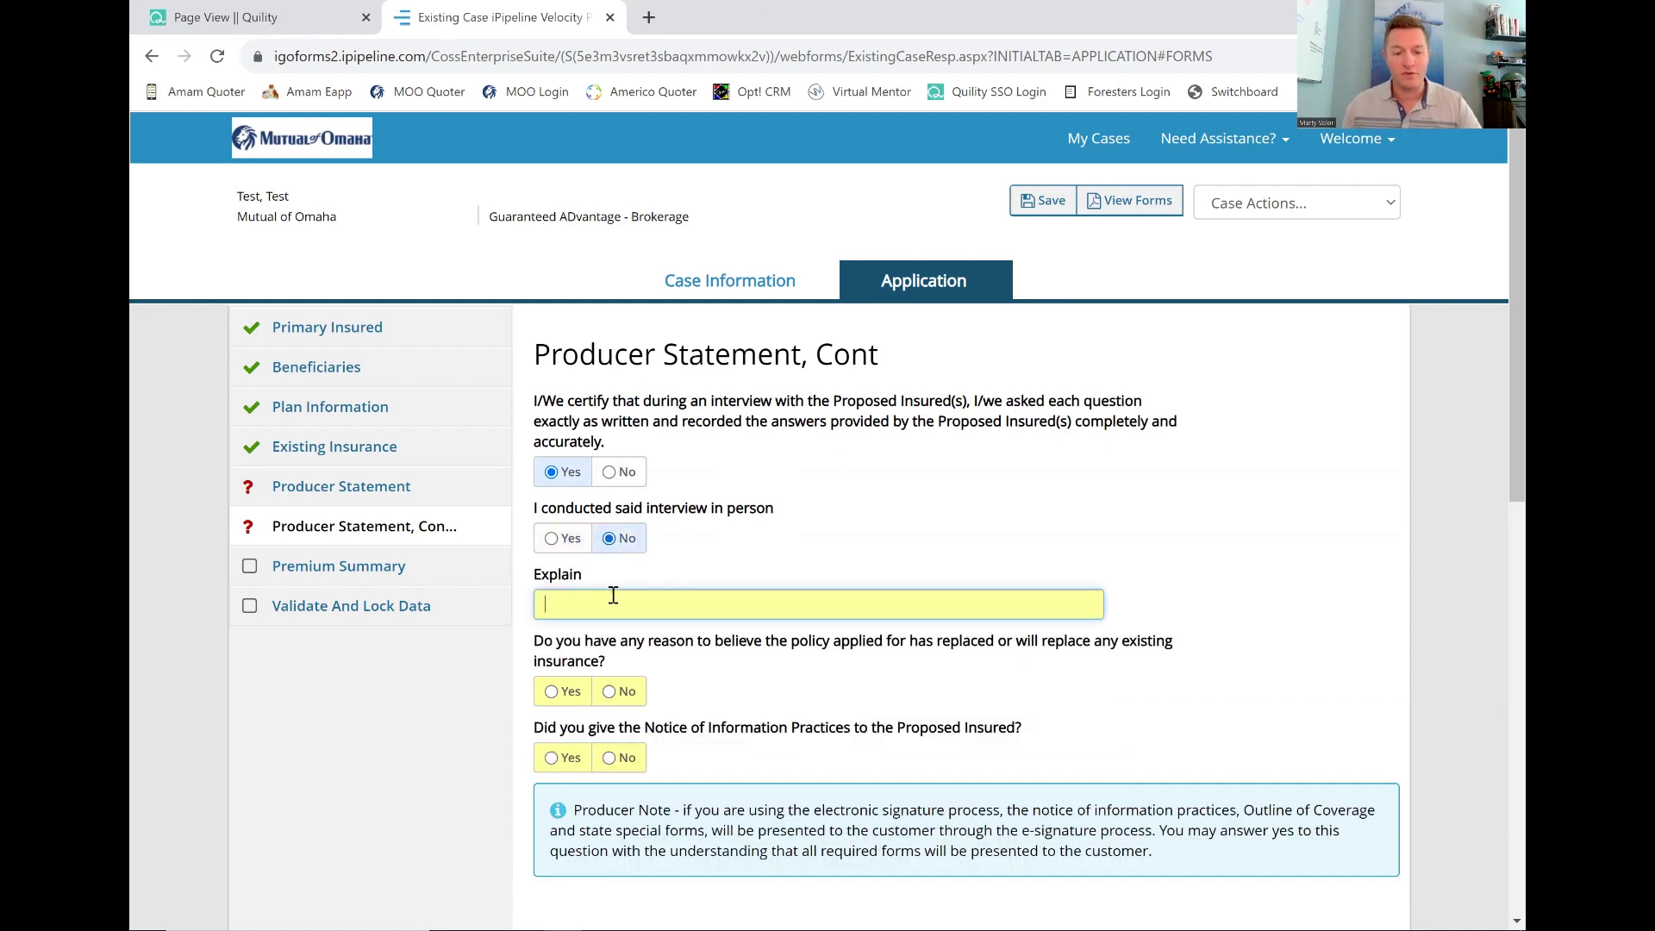
{"action": "type", "text": "Over the phone"}
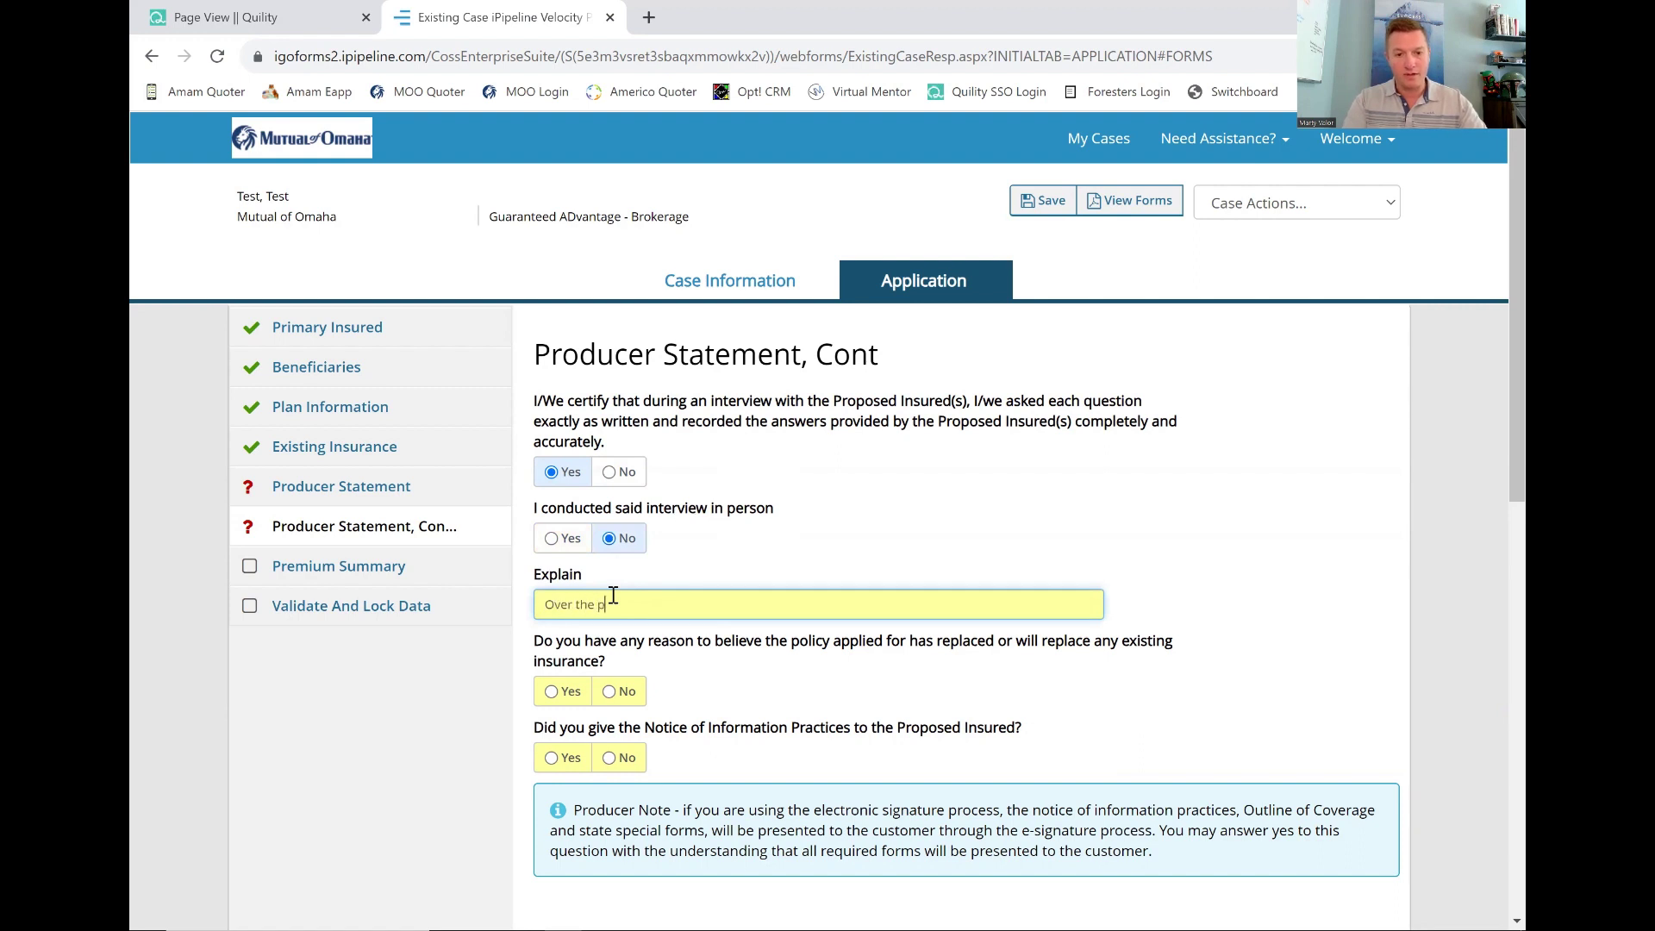
{"action": "key", "text": "BackSpace"}
{"action": "key", "text": "BackSpace"}
{"action": "key", "text": "BackSpace"}
{"action": "key", "text": "BackSpace"}
{"action": "key", "text": "BackSpace"}
{"action": "key", "text": "BackSpace"}
{"action": "key", "text": "BackSpace"}
{"action": "key", "text": "BackSpace"}
{"action": "key", "text": "BackSpace"}
{"action": "type", "text": "Zoom"}
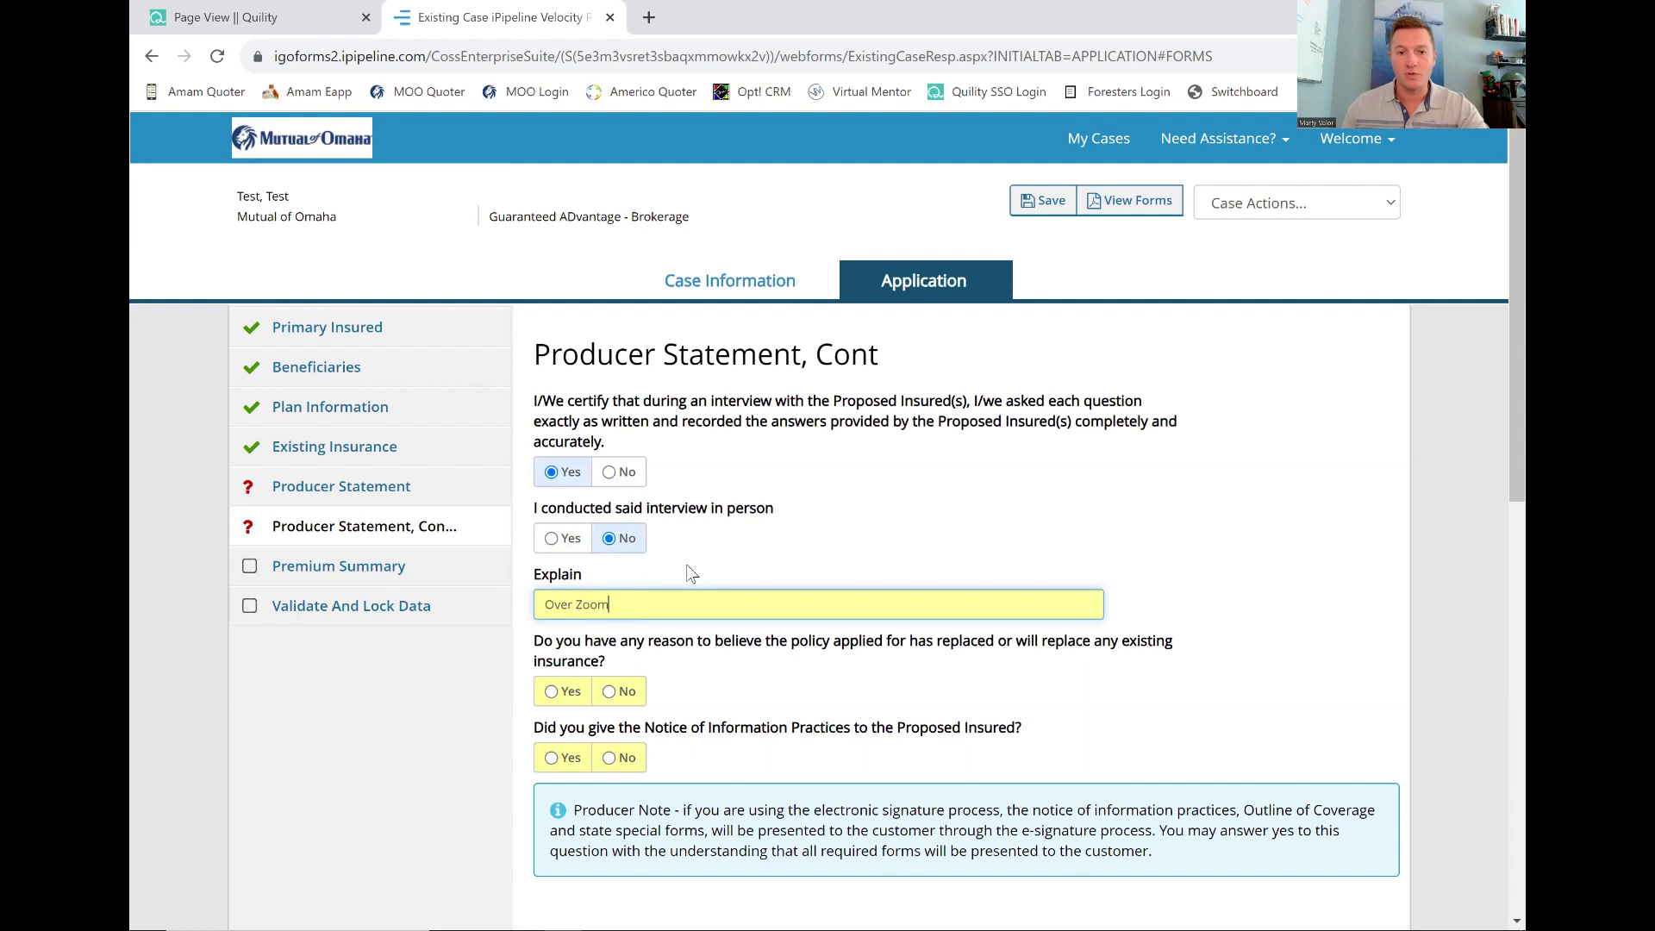
{"action": "left_click", "coordinate": [690, 572]}
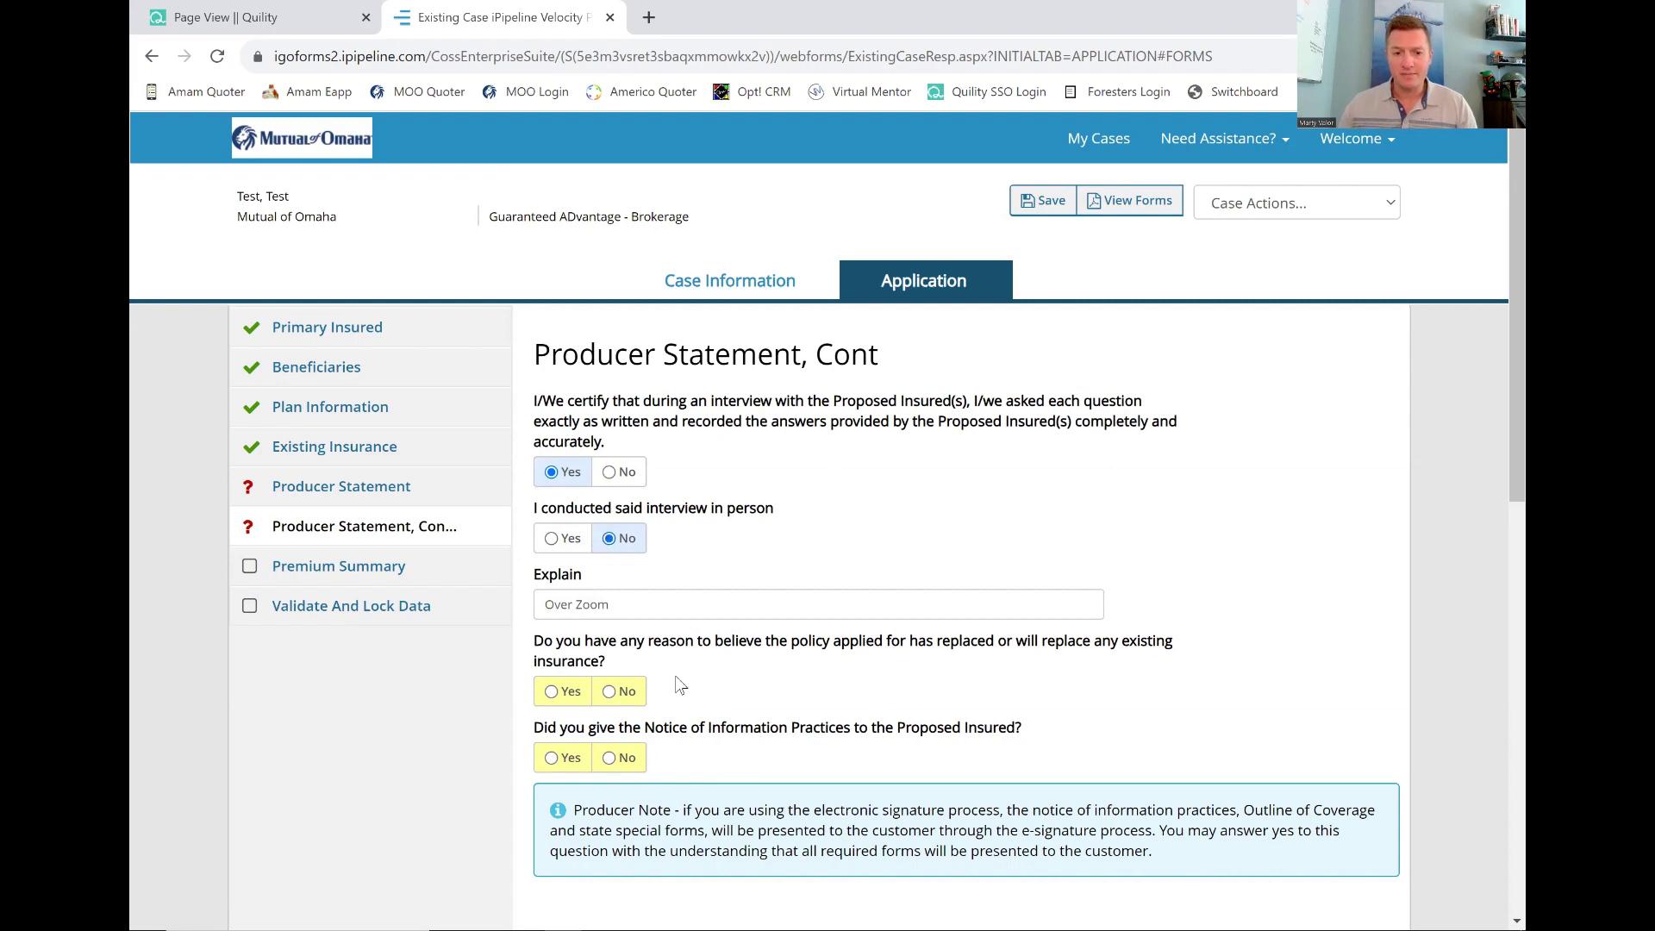
Answer No to replacing existing insurance, confirm the Notice of Information Practices was given, and submit.
{"action": "left_click", "coordinate": [619, 692]}
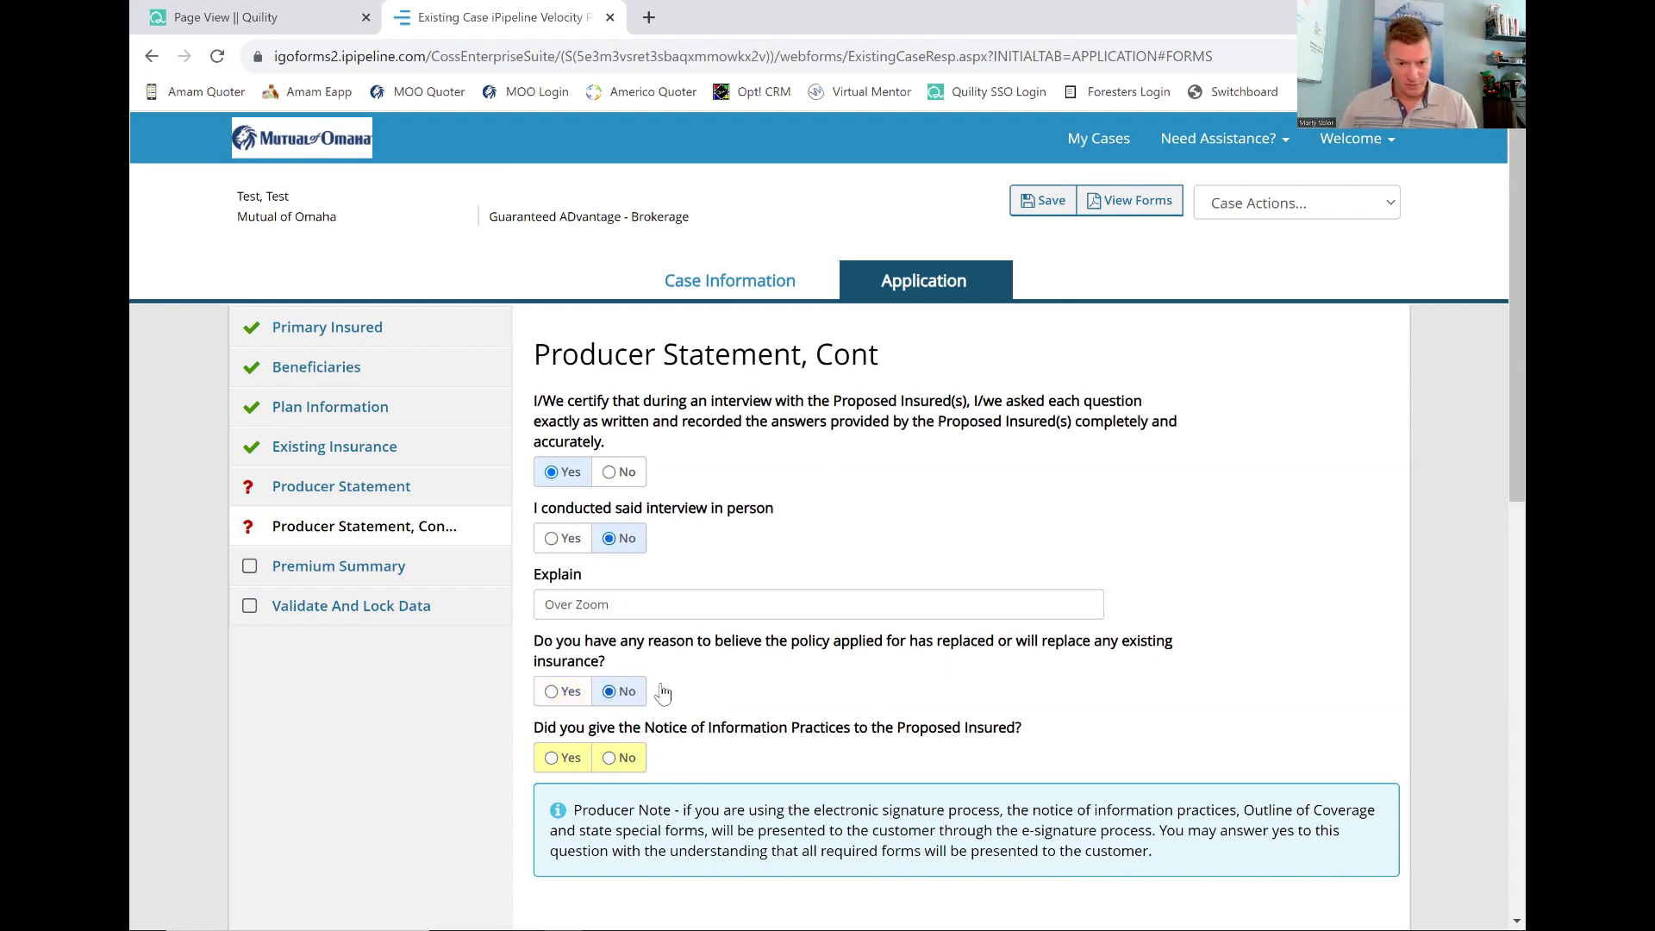
{"action": "scroll", "coordinate": [664, 695], "scroll_direction": "down", "scroll_amount": 2}
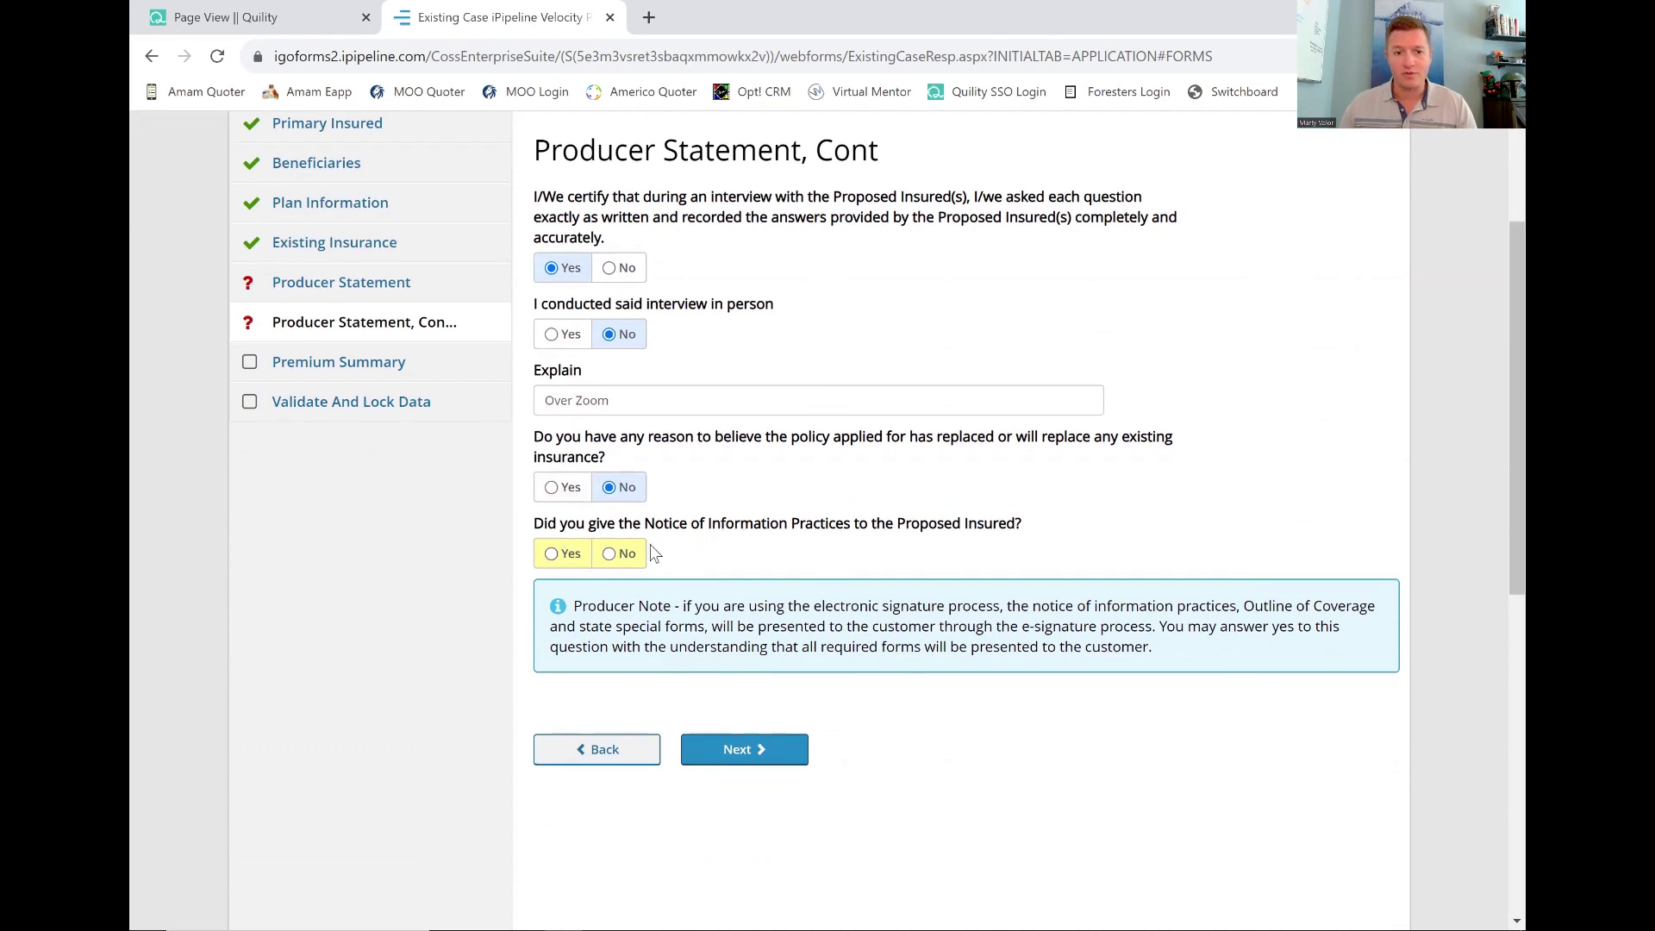
{"action": "left_click", "coordinate": [563, 557]}
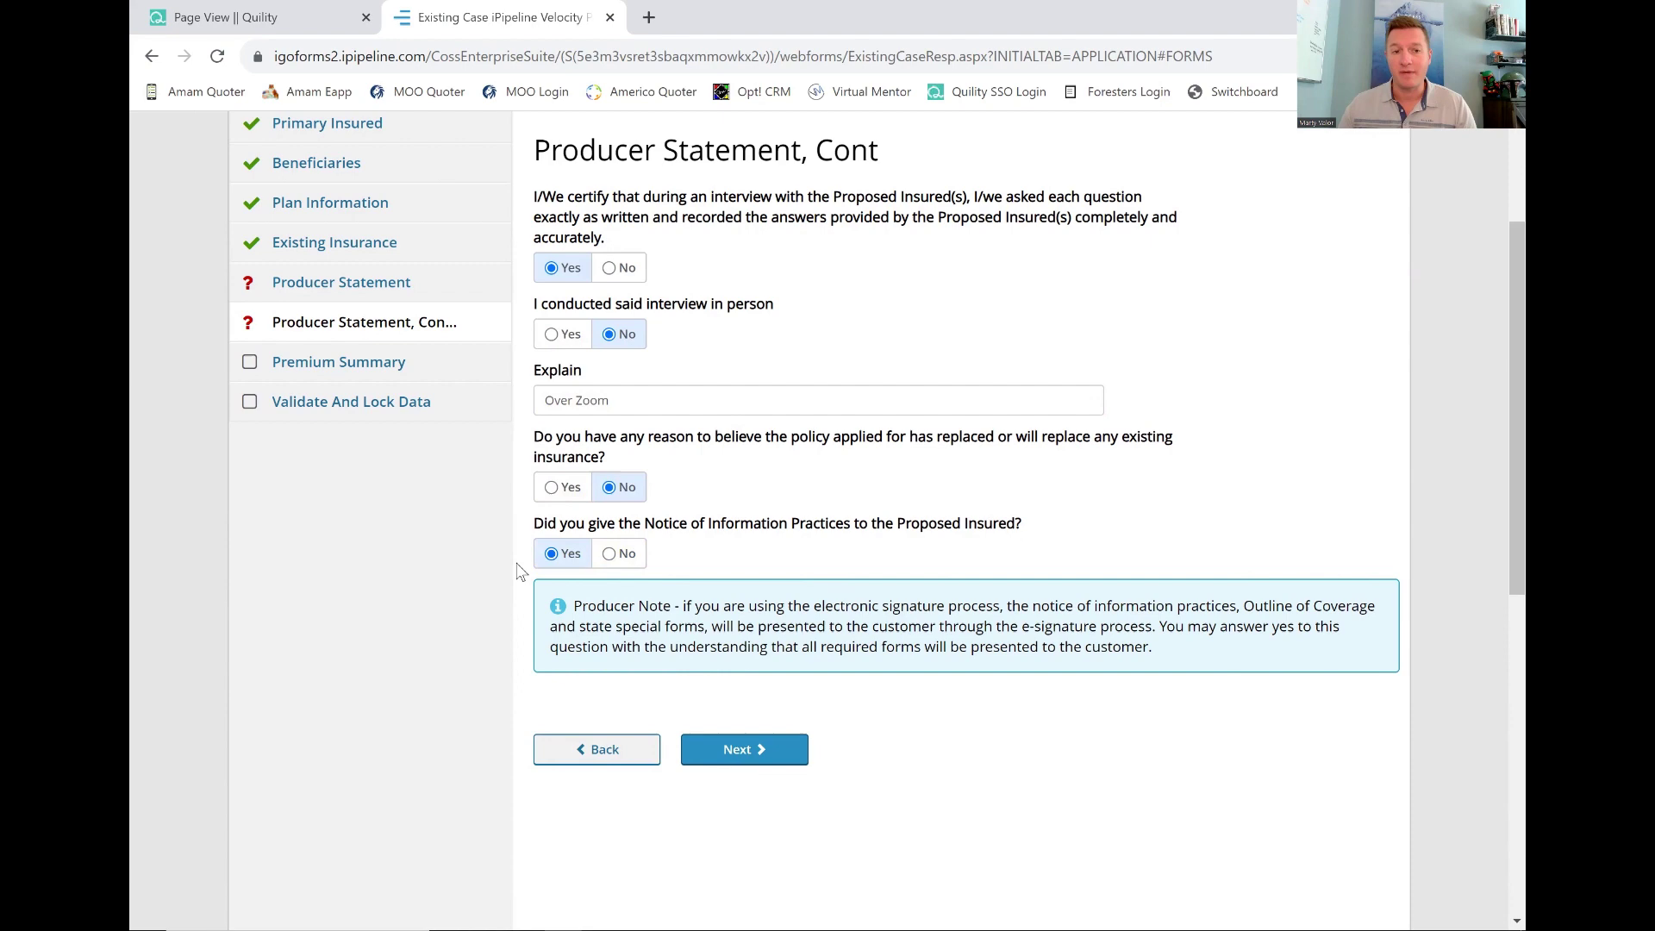
{"action": "left_click", "coordinate": [694, 748]}
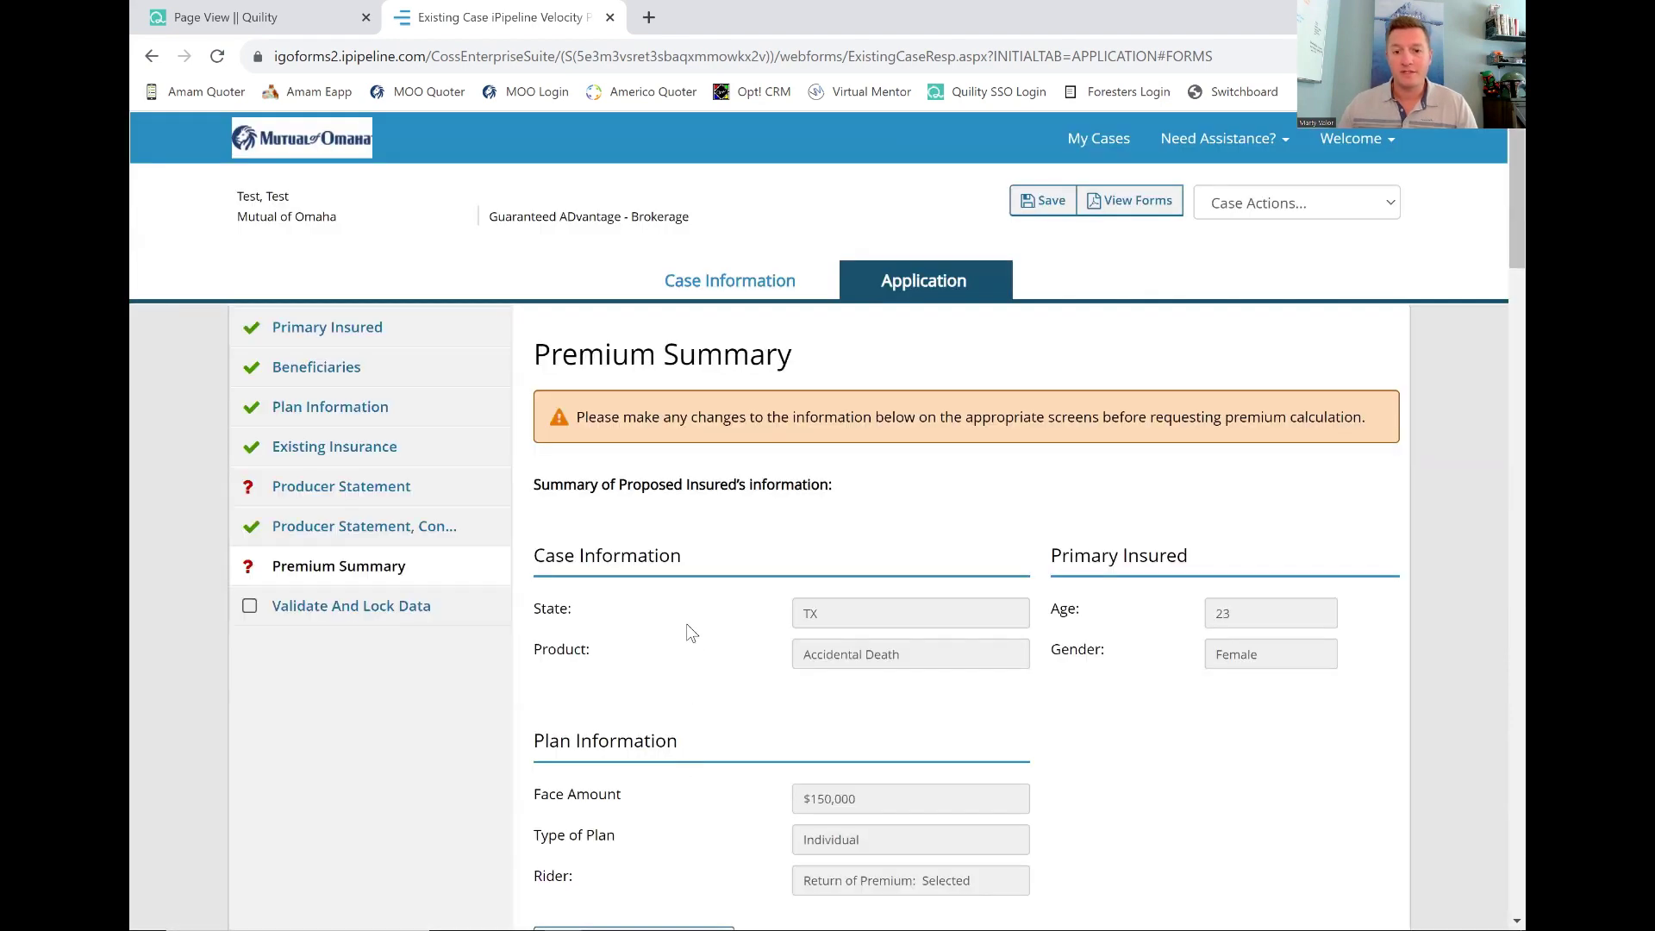
Calculate the modal premiums and choose the $19.36 Monthly Bank Service Plan.
{"action": "scroll", "coordinate": [686, 623], "scroll_direction": "down", "scroll_amount": 5}
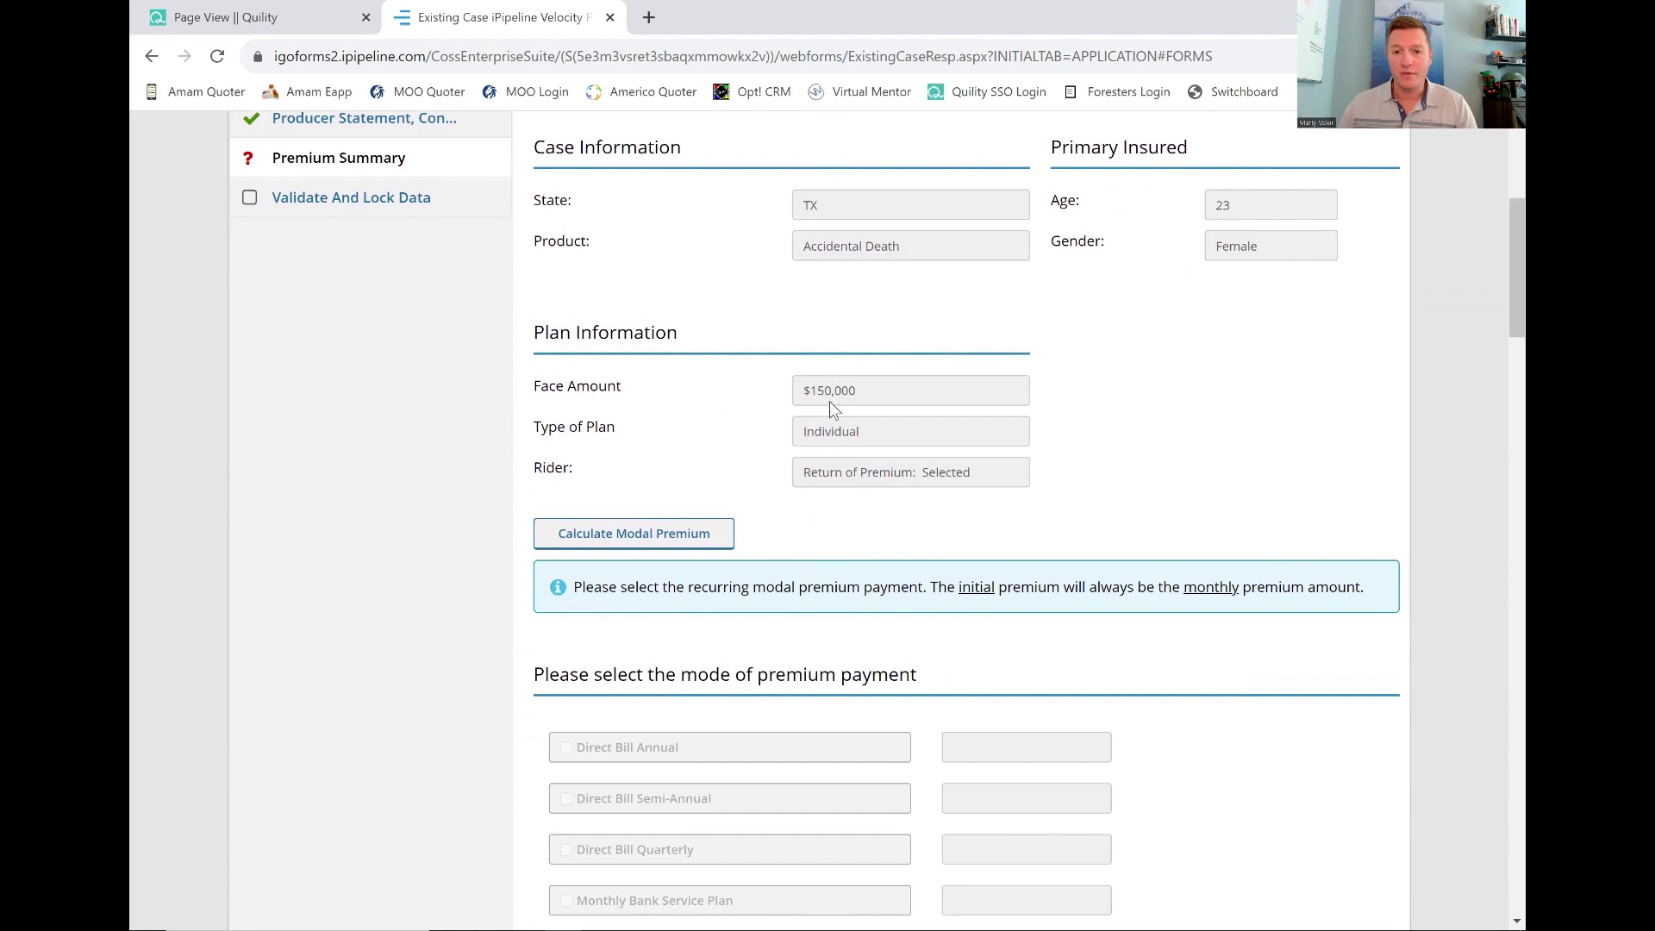
{"action": "left_click", "coordinate": [641, 552]}
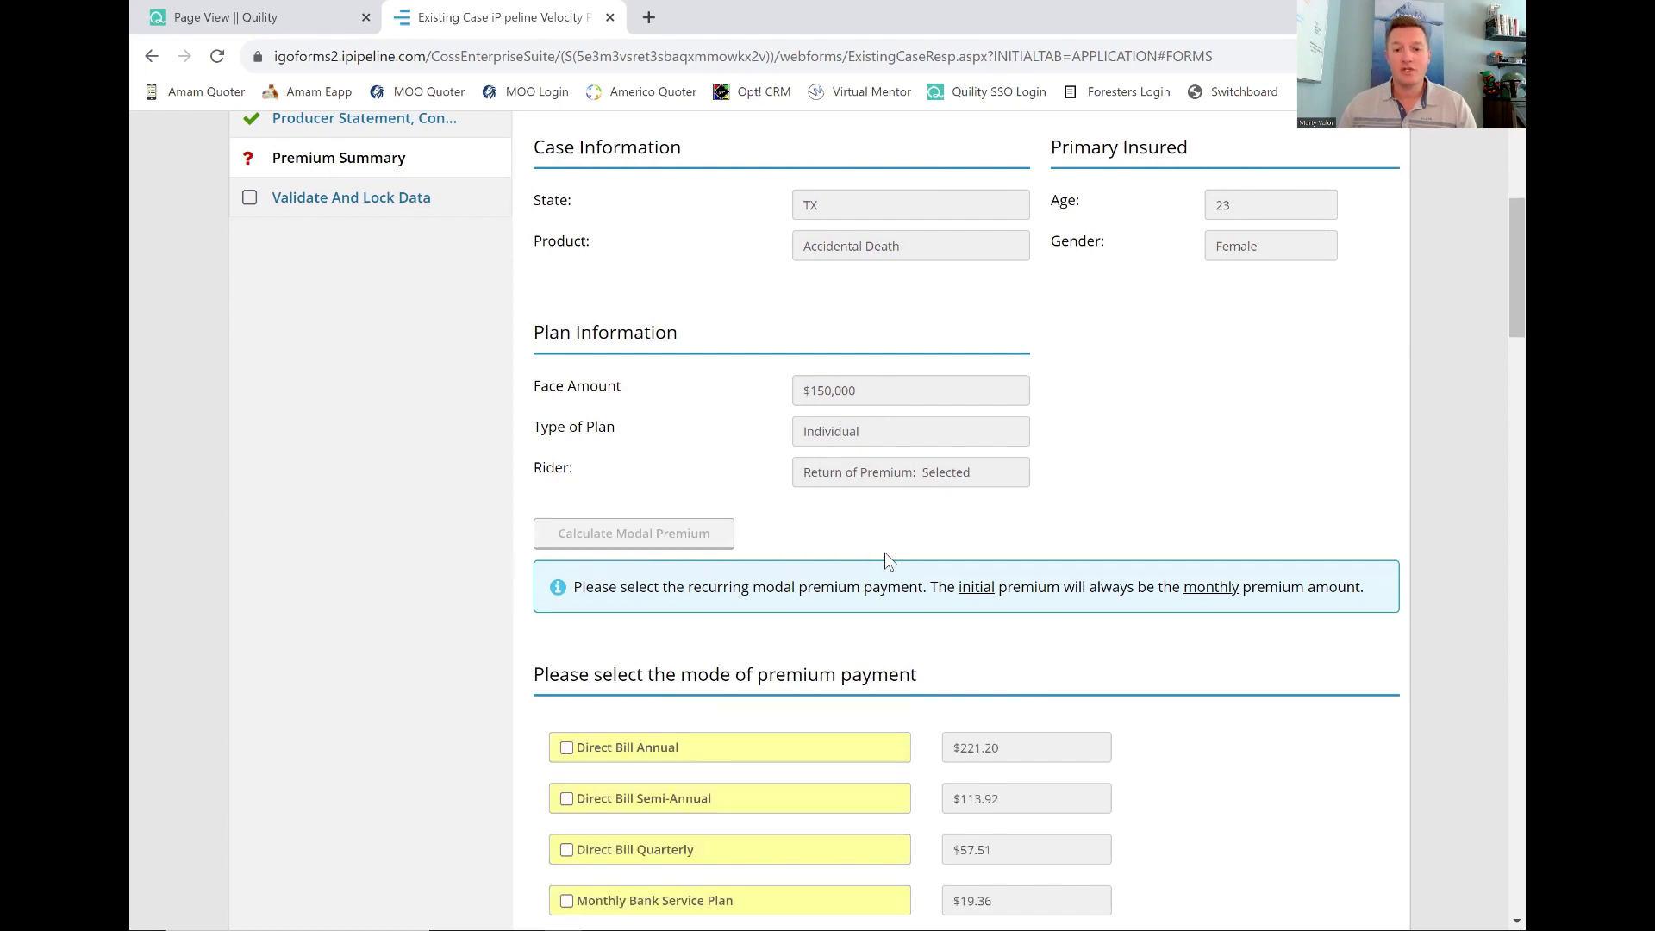
{"action": "scroll", "coordinate": [888, 561], "scroll_direction": "down", "scroll_amount": 2}
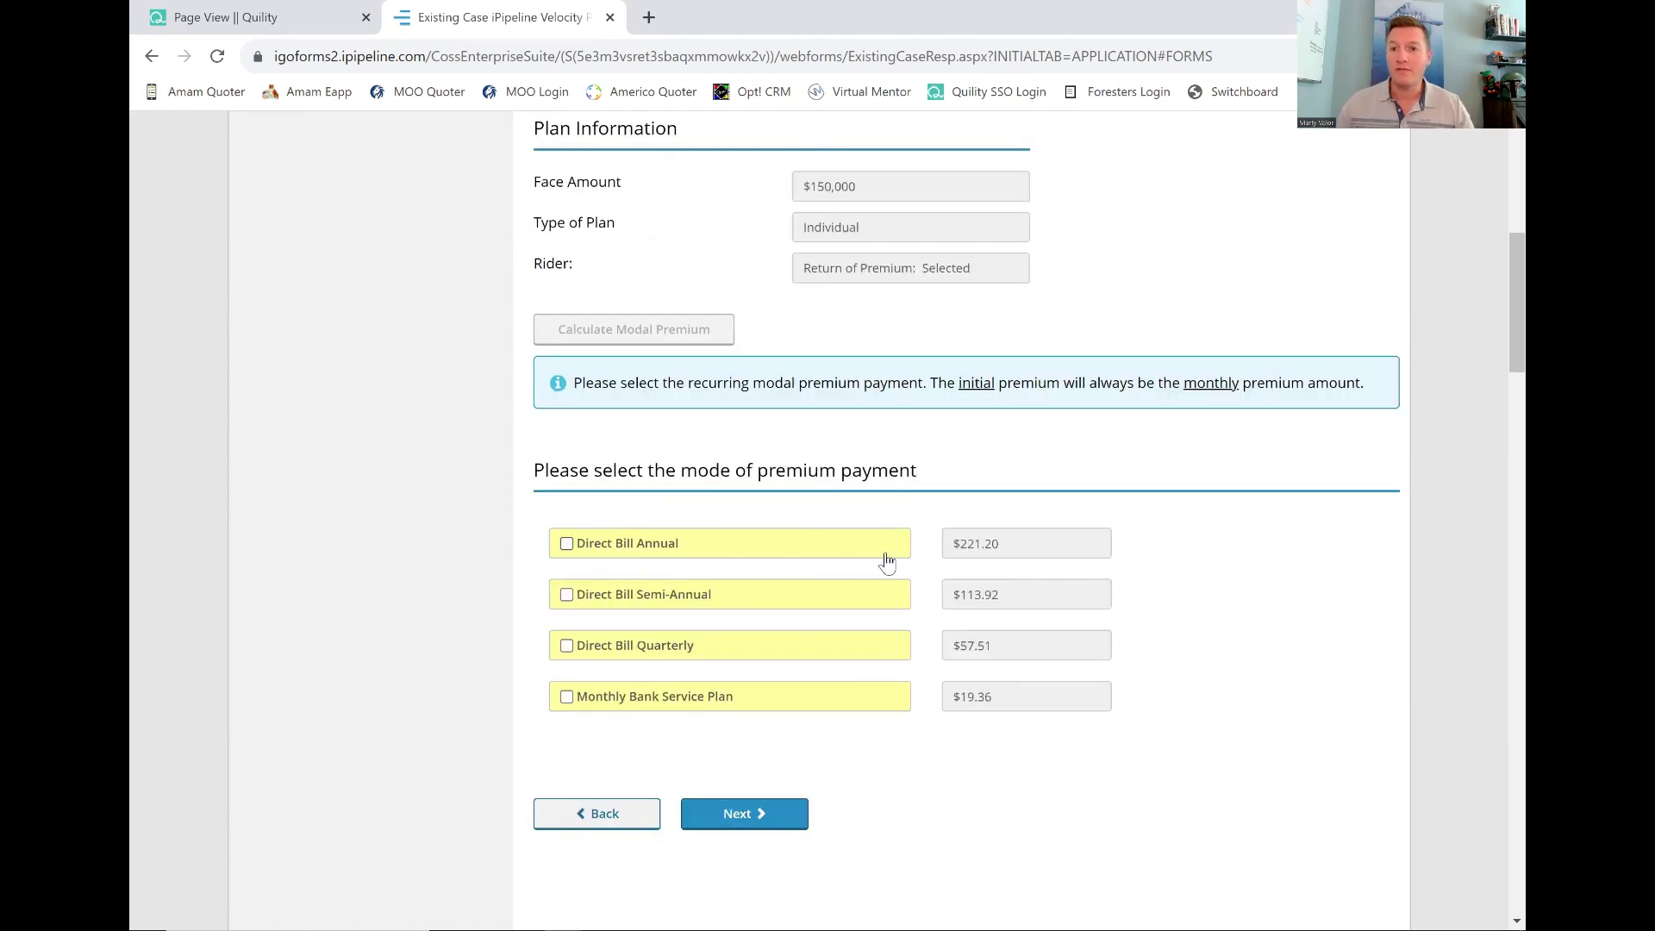
{"action": "left_click", "coordinate": [567, 699]}
Answer No to paying the initial premium by credit card and continue.
{"action": "scroll", "coordinate": [569, 705], "scroll_direction": "down", "scroll_amount": 2}
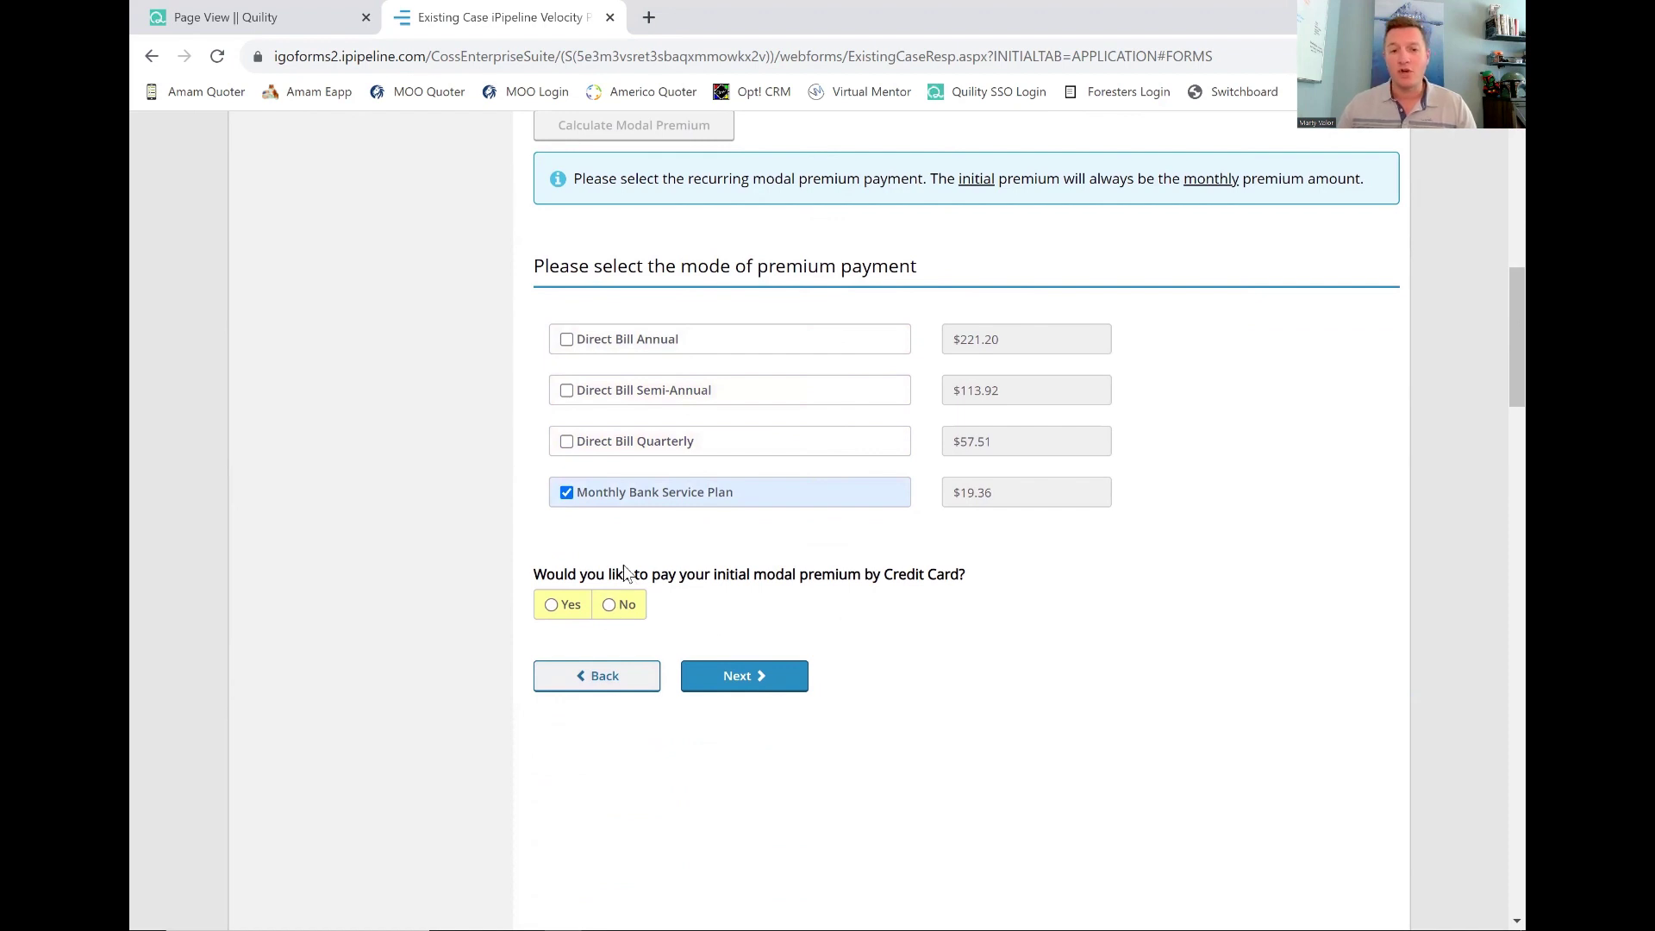
{"action": "left_click_drag", "start_coordinate": [629, 573], "coordinate": [945, 576]}
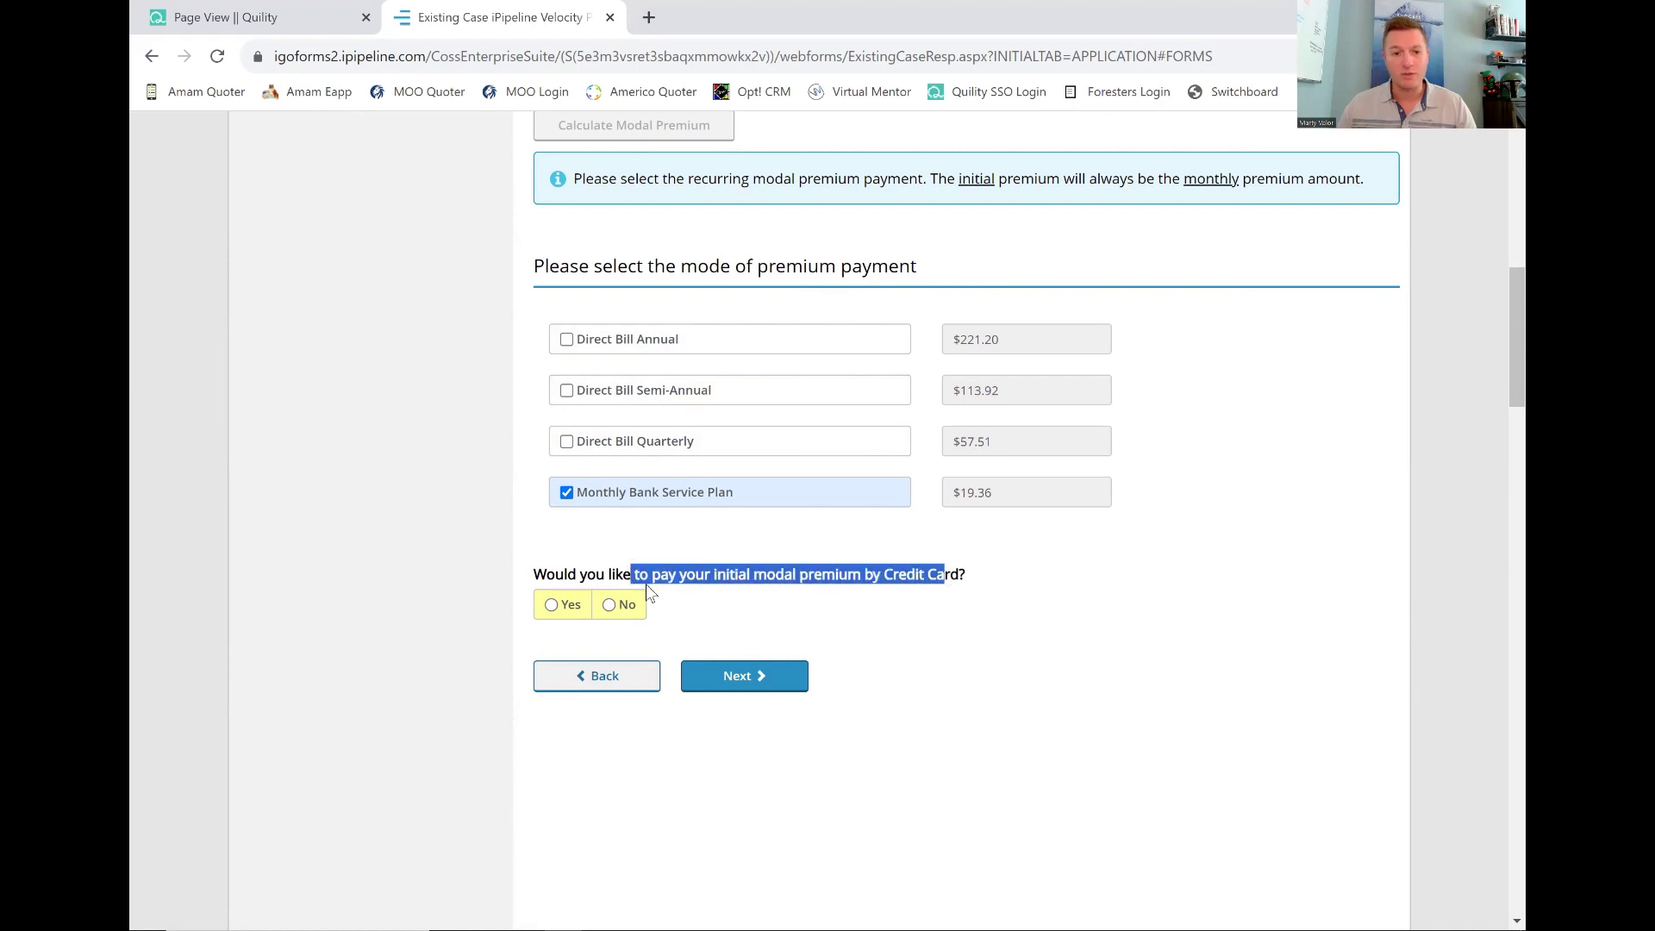
{"action": "left_click", "coordinate": [551, 605]}
{"action": "scroll", "coordinate": [724, 721], "scroll_direction": "down", "scroll_amount": 4}
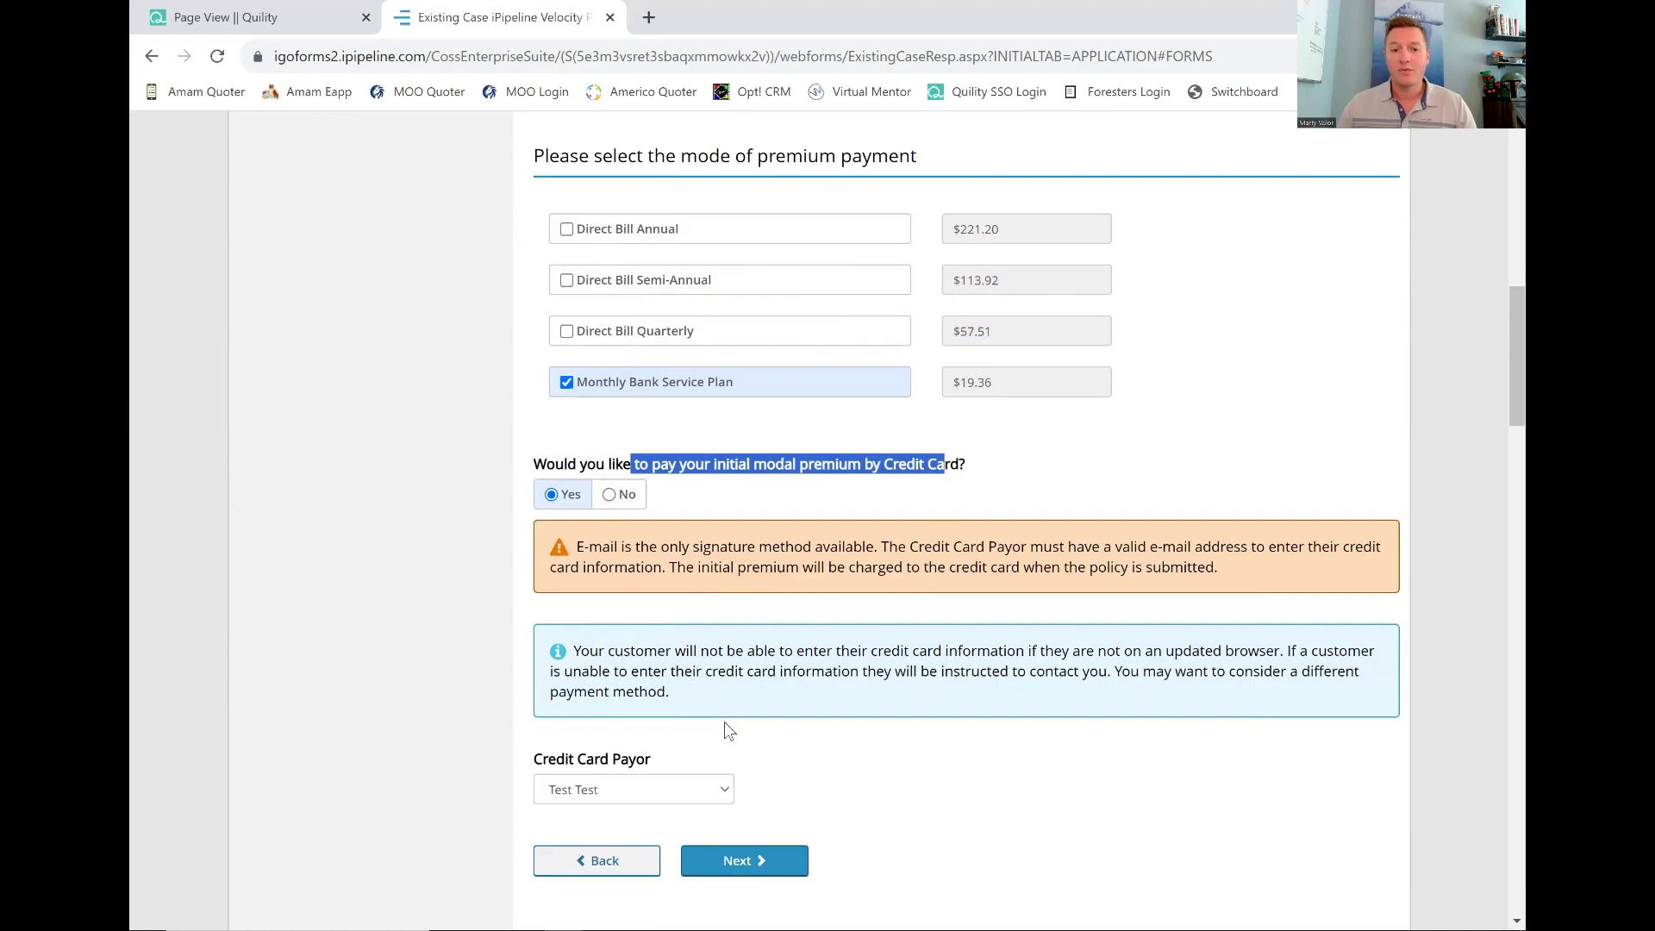
{"action": "scroll", "coordinate": [684, 610], "scroll_direction": "up", "scroll_amount": 4}
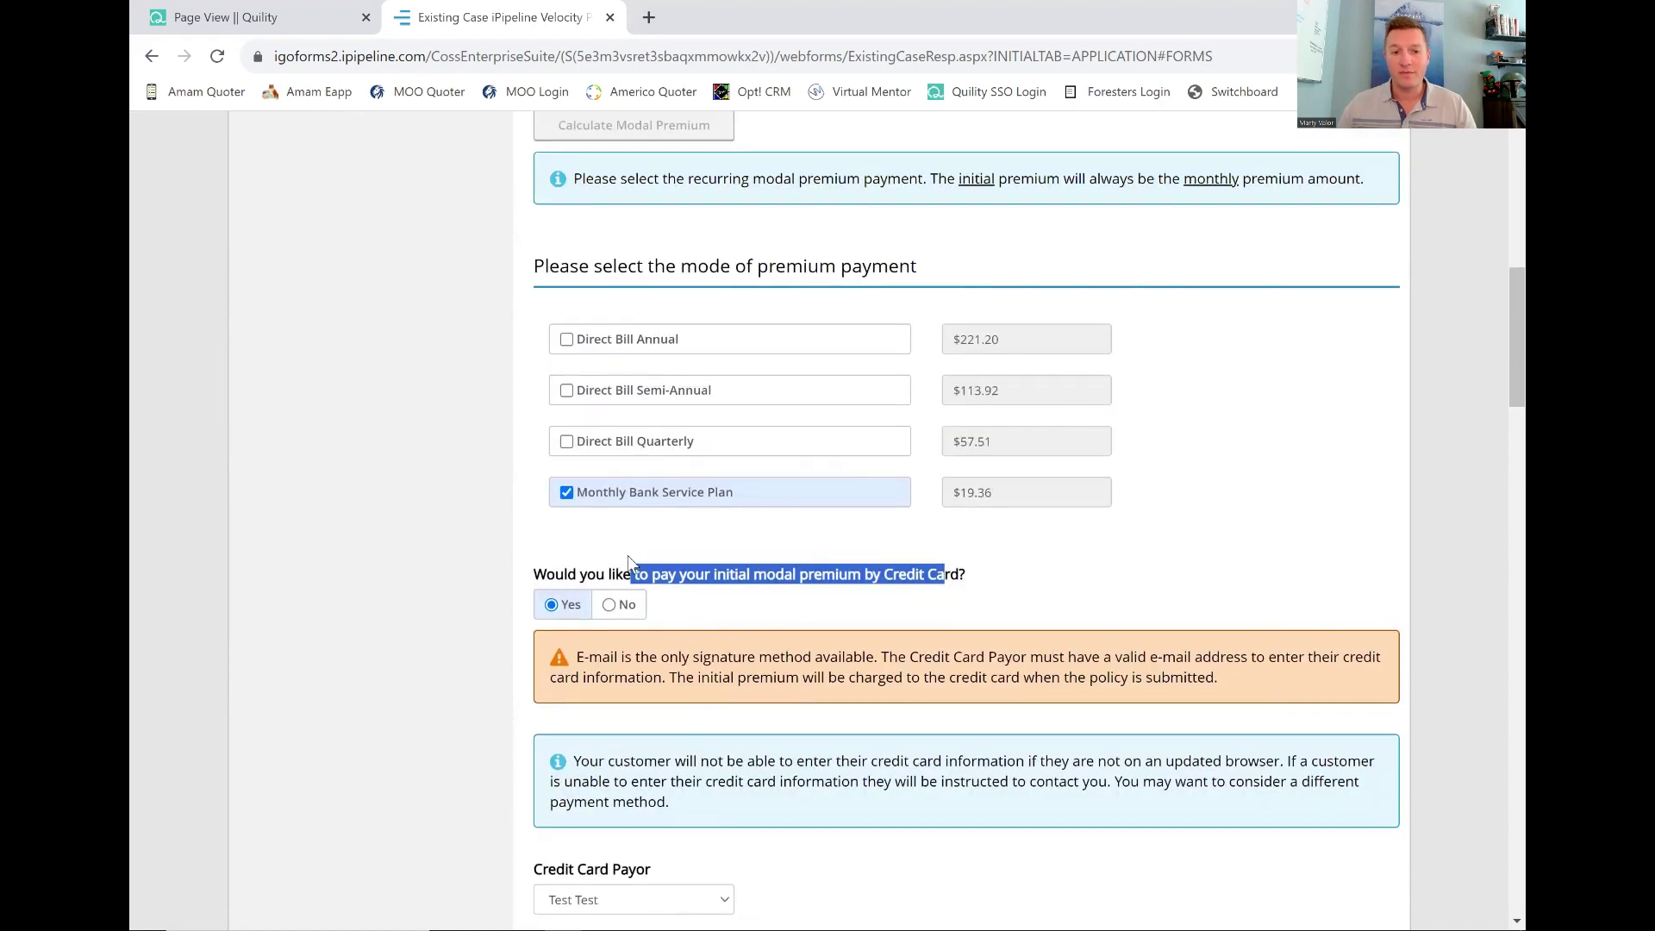
{"action": "left_click", "coordinate": [611, 604]}
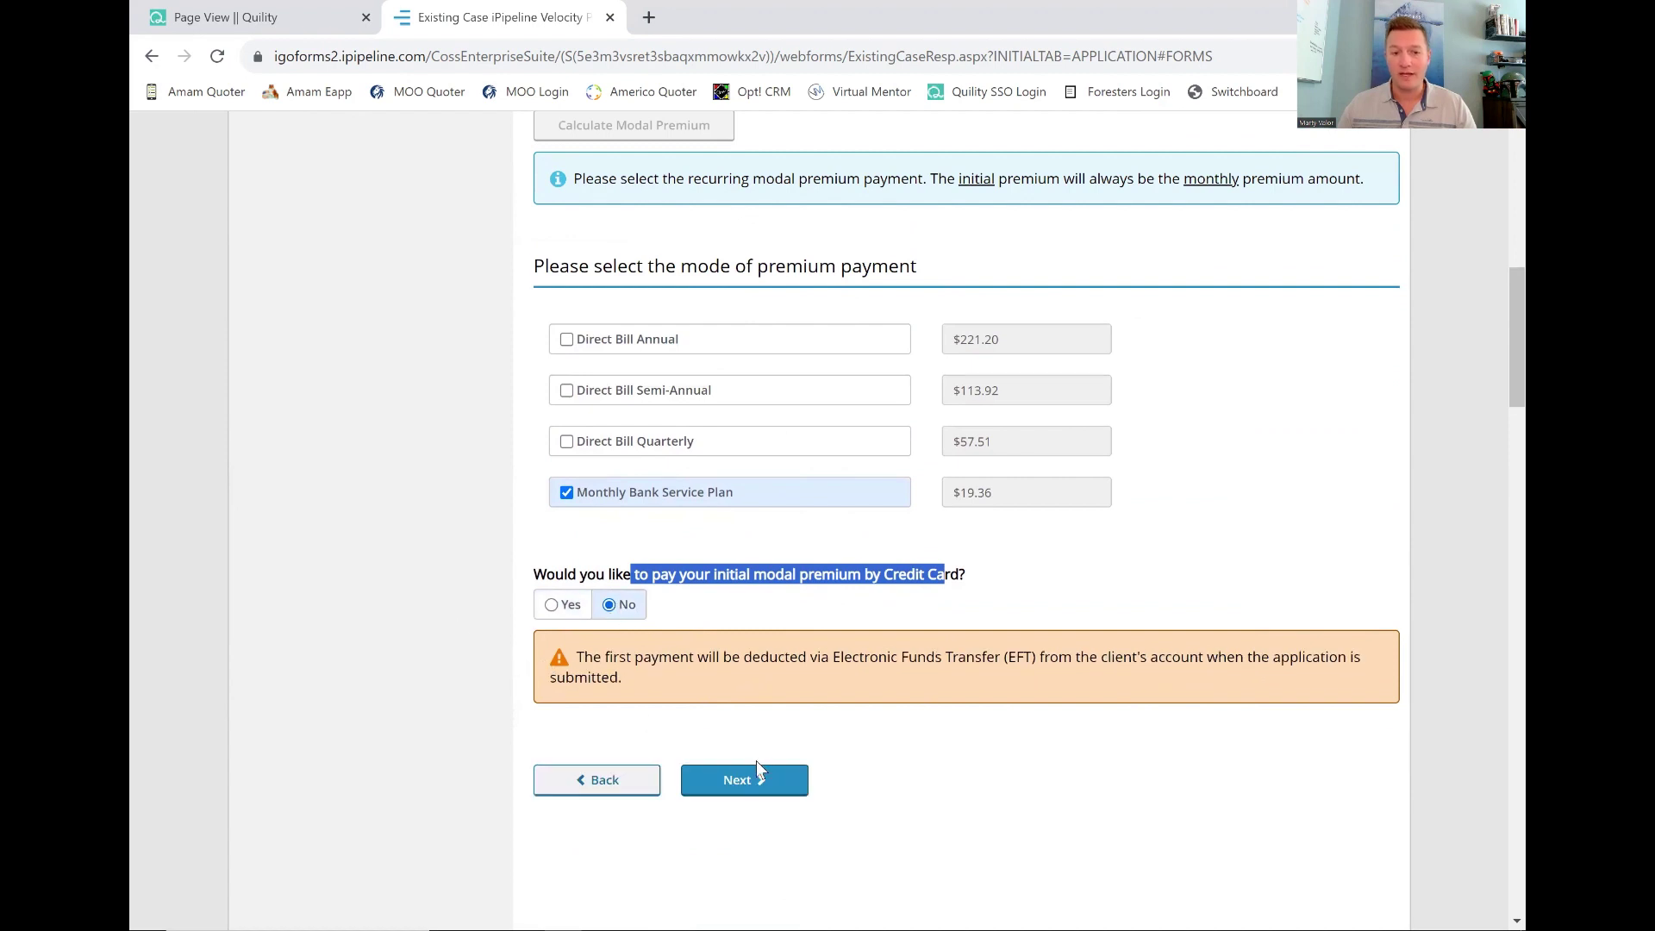
{"action": "left_click", "coordinate": [774, 781]}
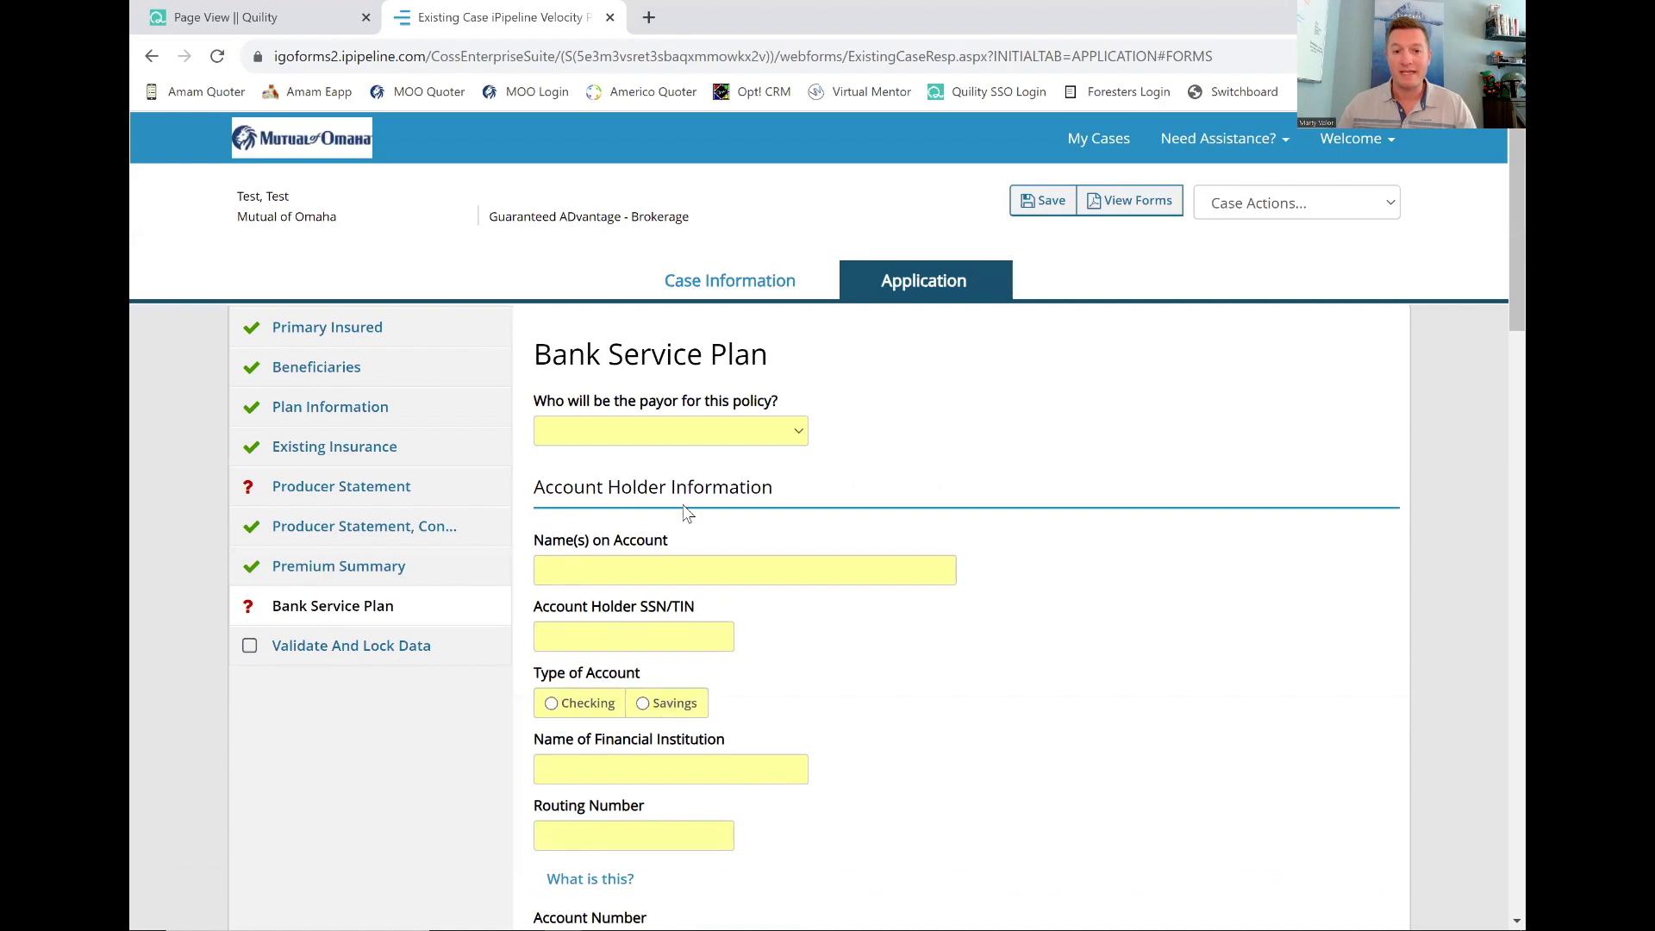
Make the insured the payor on a Bank of America checking account, routing 111000025, with its account number.
{"action": "left_click", "coordinate": [672, 435]}
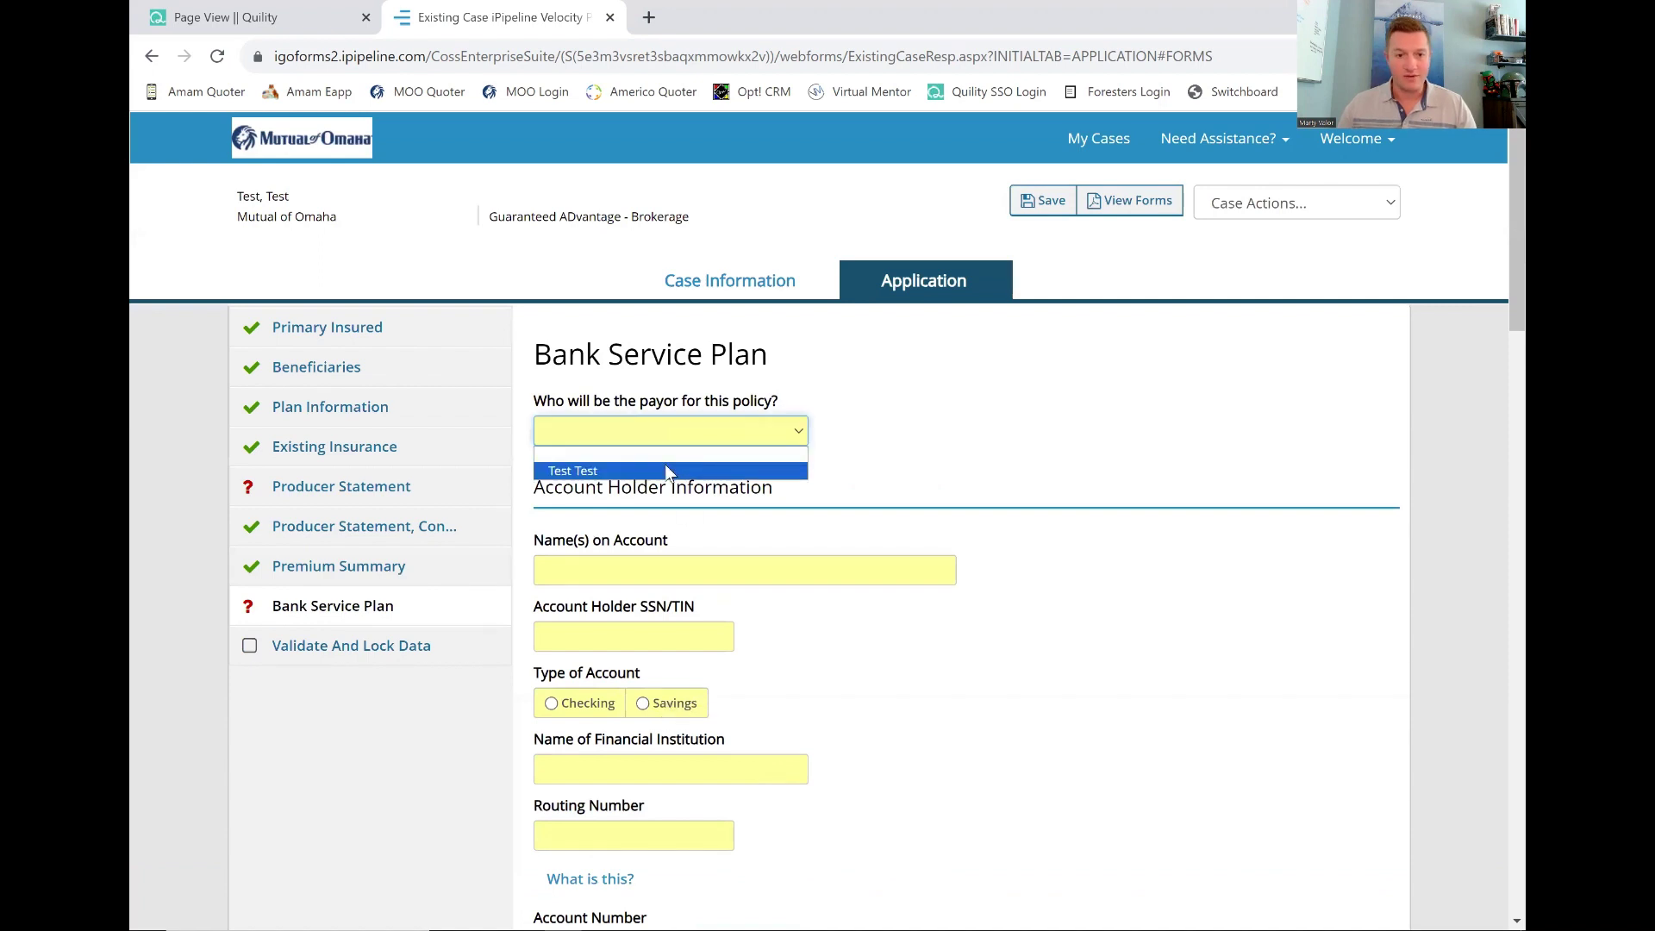
{"action": "left_click", "coordinate": [667, 470]}
{"action": "scroll", "coordinate": [663, 517], "scroll_direction": "down", "scroll_amount": 2}
{"action": "left_click", "coordinate": [590, 499]}
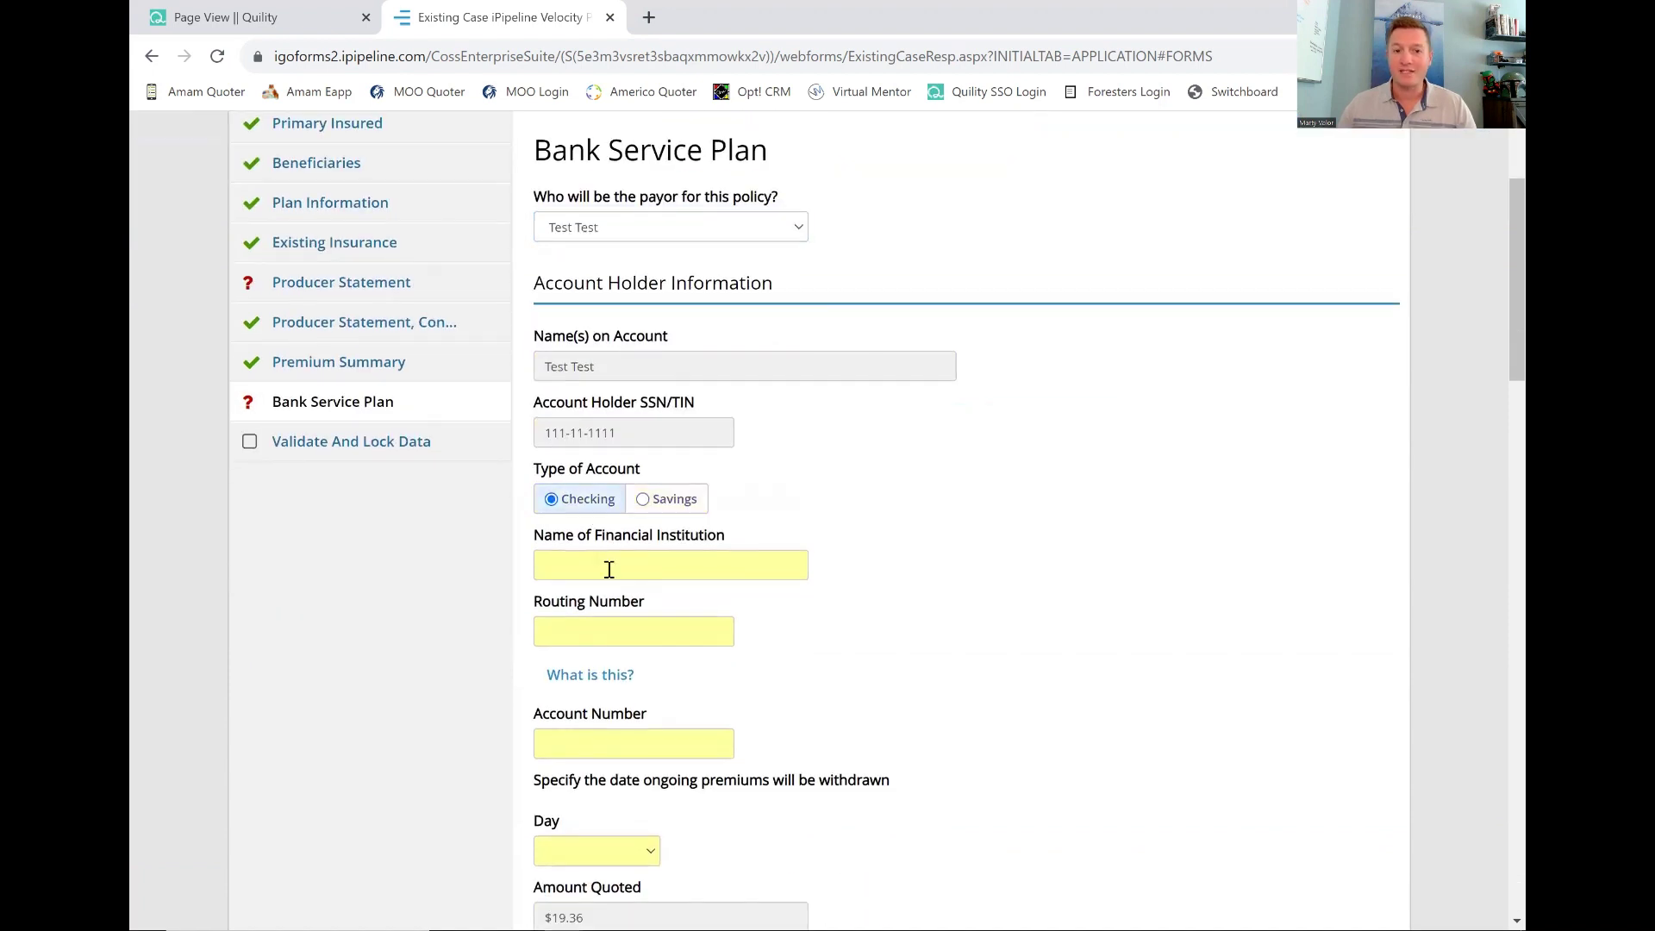
{"action": "left_click", "coordinate": [609, 570]}
{"action": "type", "text": "Bank of"}
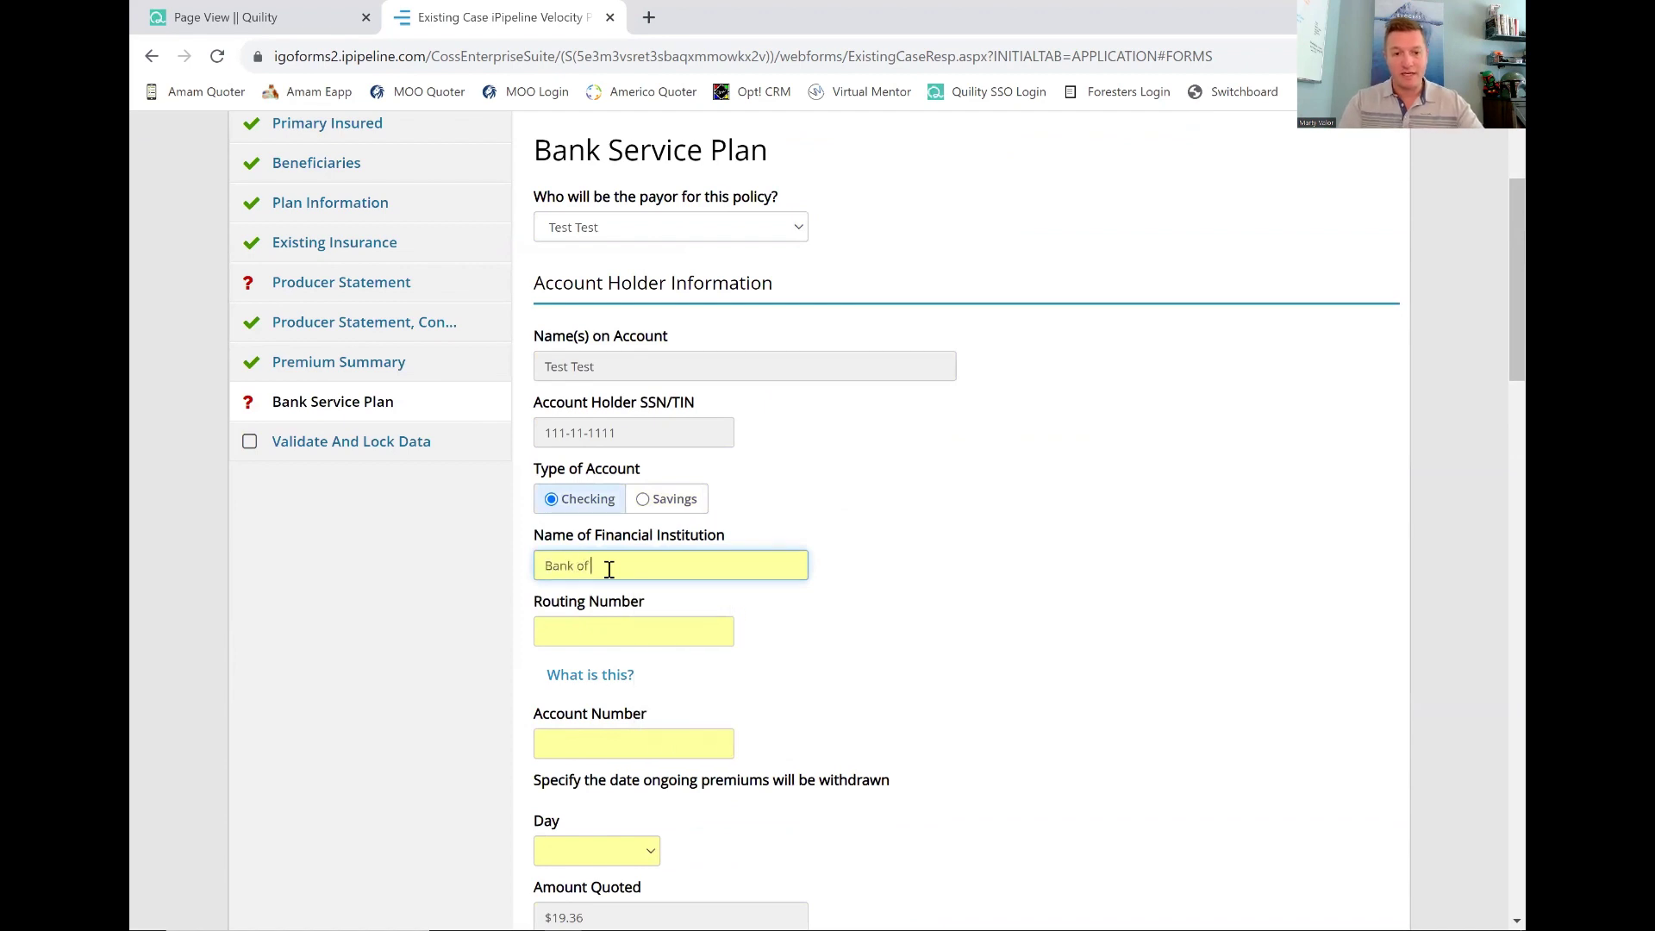
{"action": "type", "text": " America"}
{"action": "key", "text": "Tab"}
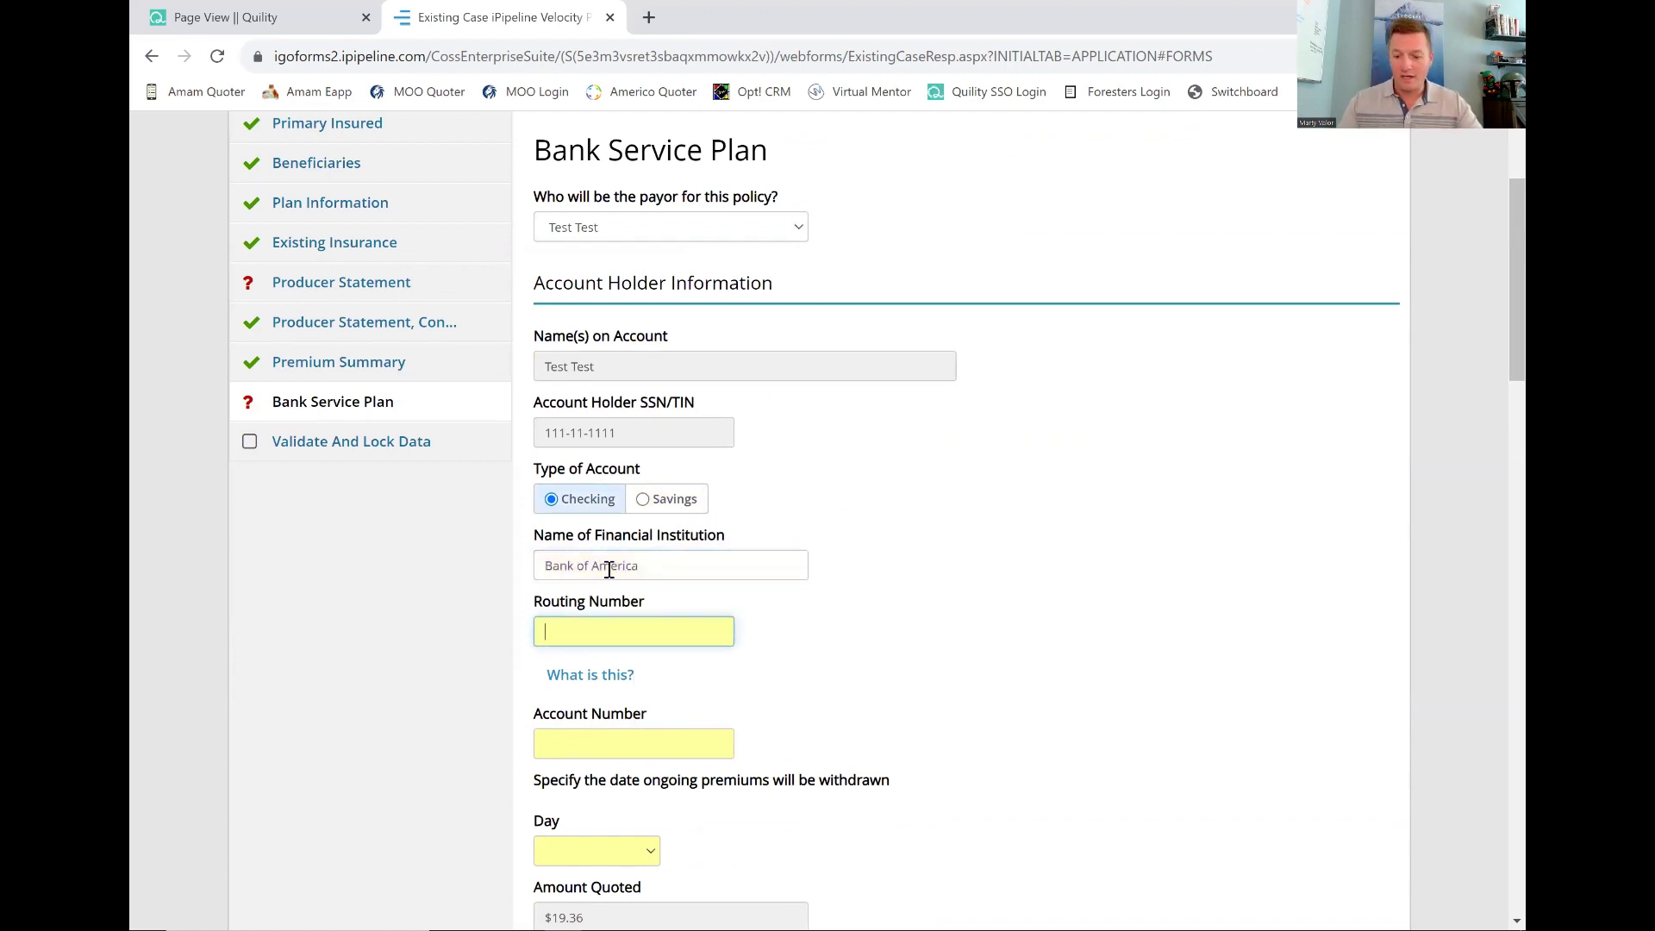
{"action": "type", "text": "111000"}
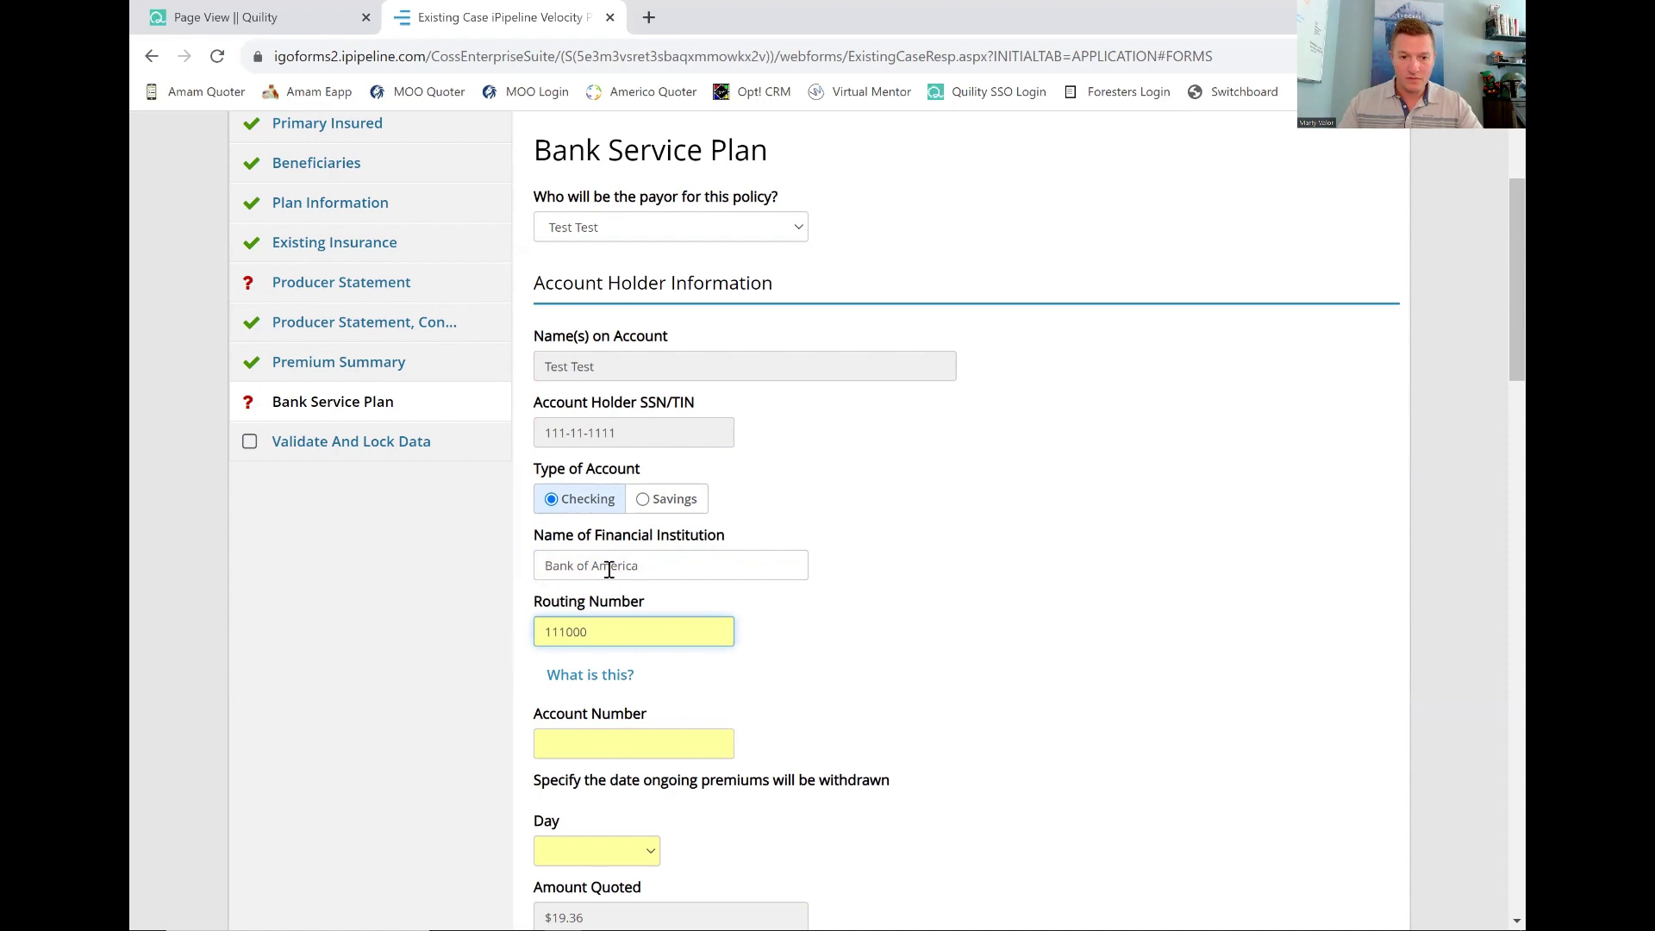
{"action": "type", "text": "025"}
{"action": "left_click", "coordinate": [830, 650]}
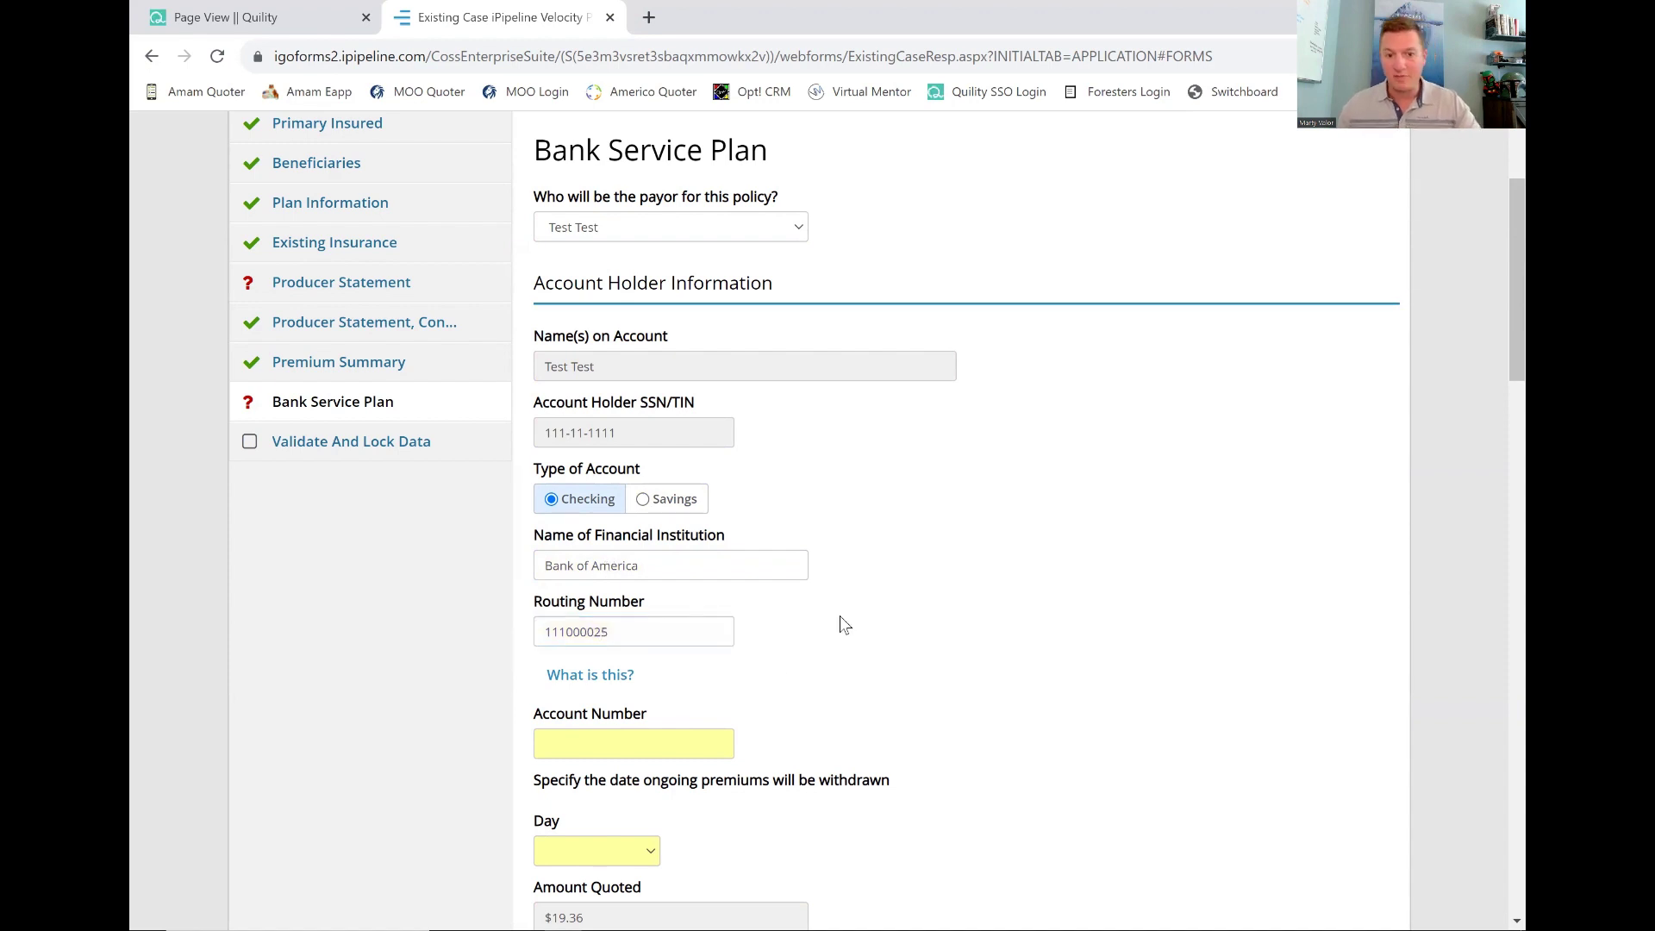
{"action": "scroll", "coordinate": [840, 616], "scroll_direction": "down", "scroll_amount": 2}
{"action": "left_click", "coordinate": [610, 539]}
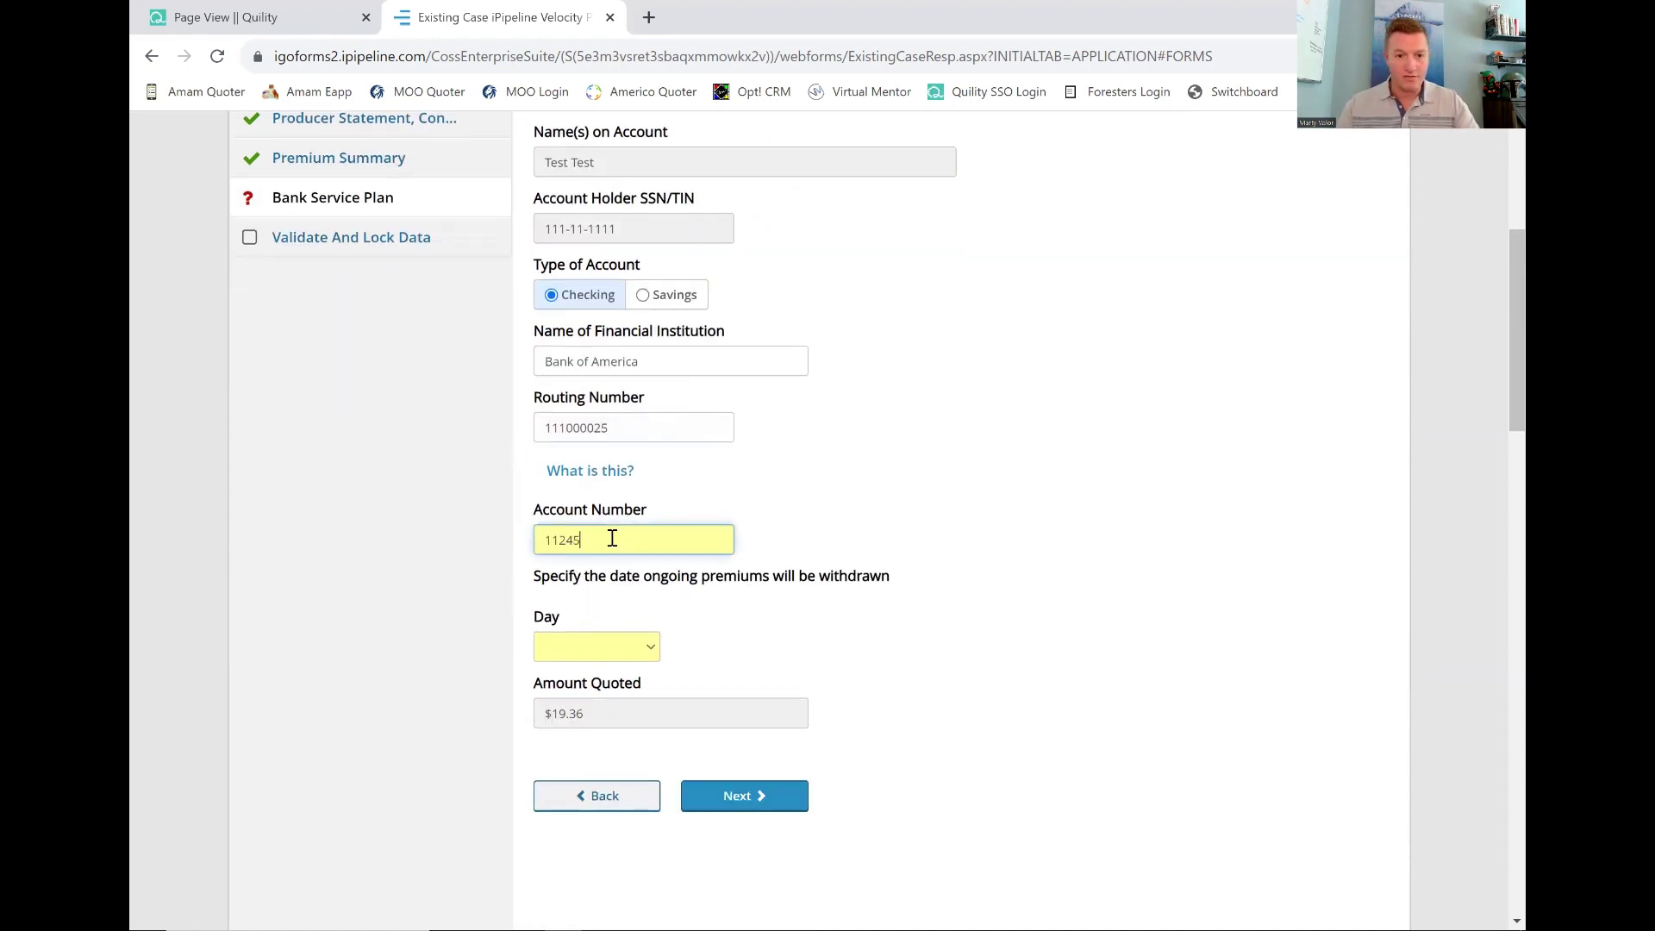
Set the monthly withdrawal day to 1, after briefly trying 15.
{"action": "left_click", "coordinate": [595, 648]}
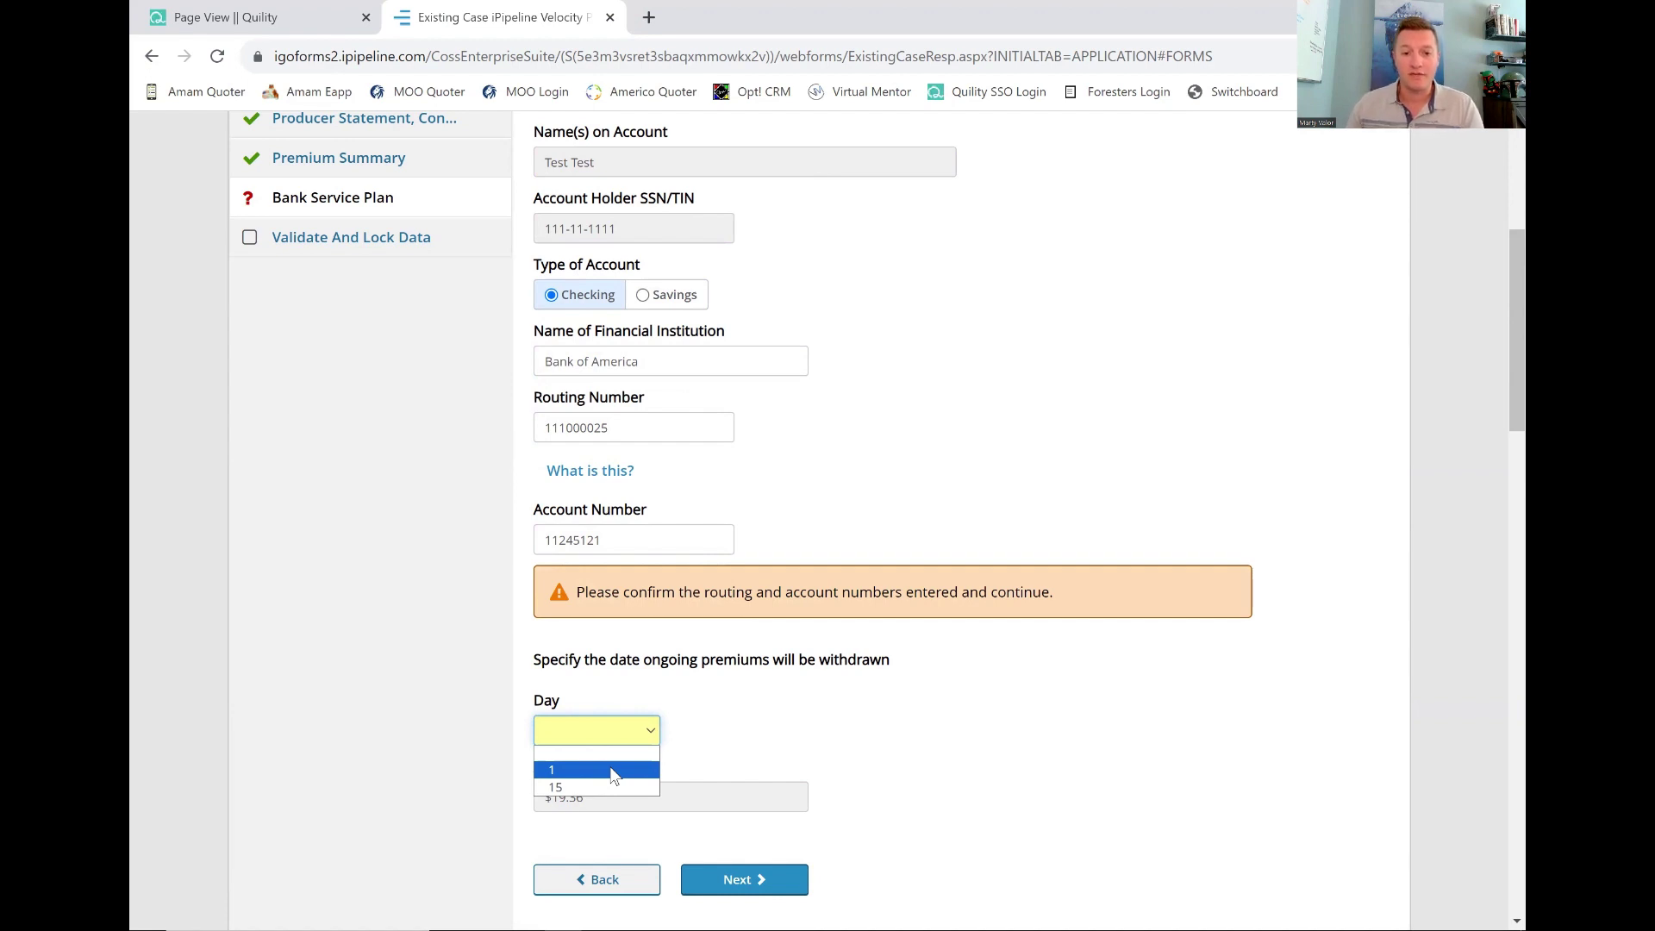
{"action": "left_click", "coordinate": [613, 771]}
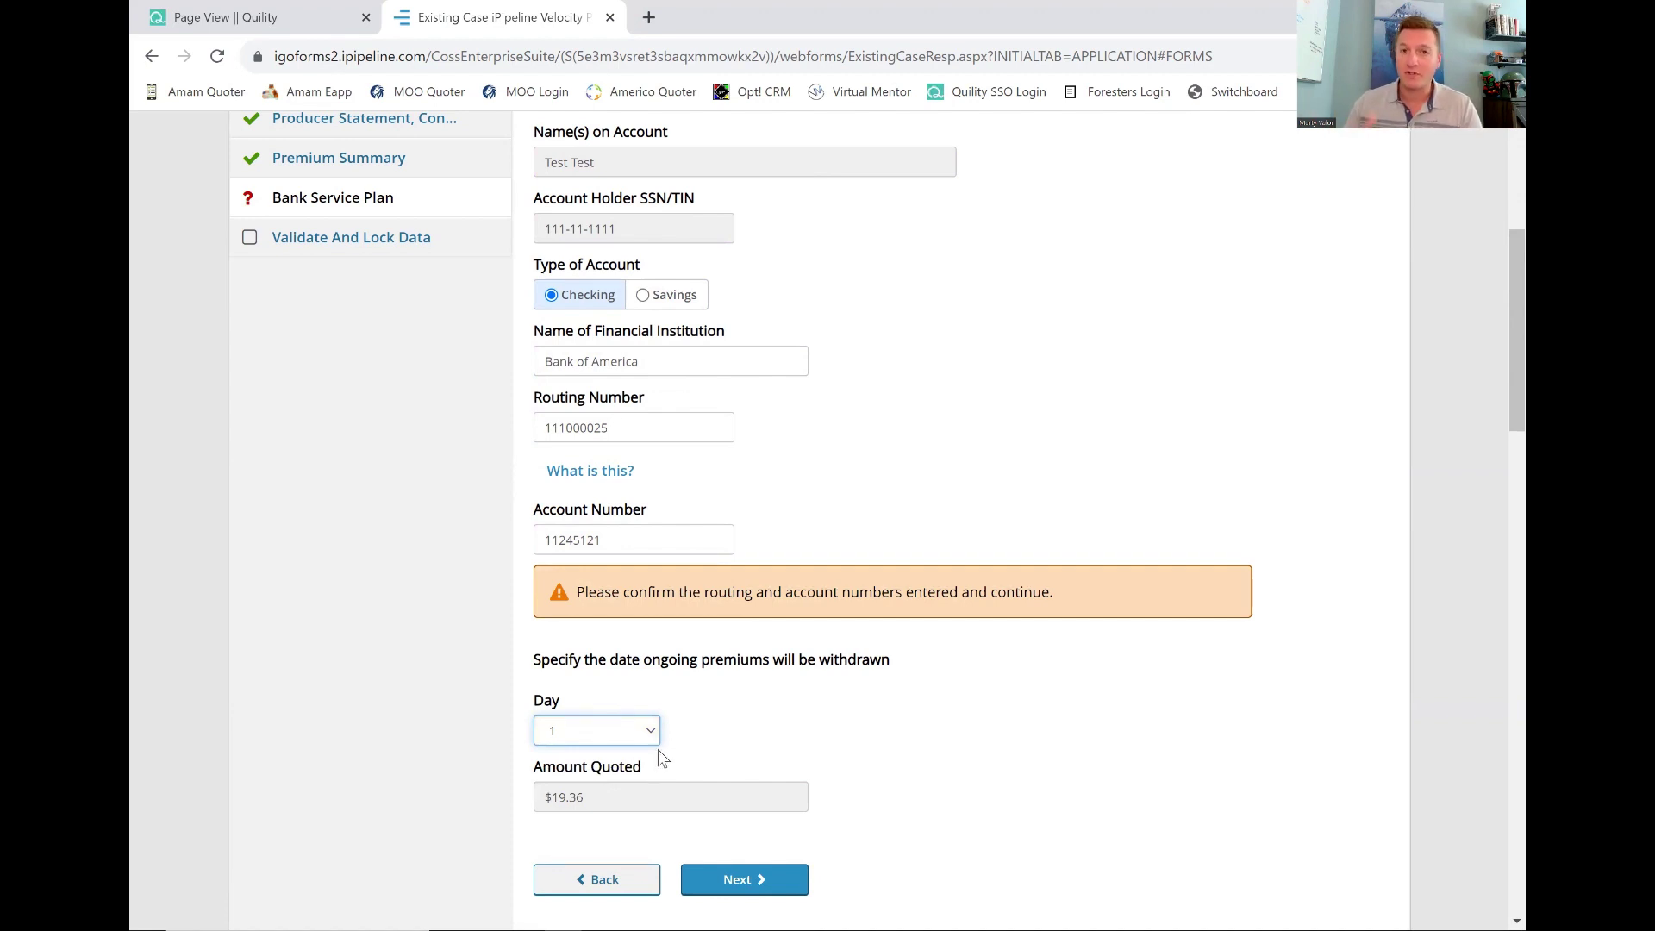
{"action": "left_click", "coordinate": [614, 740]}
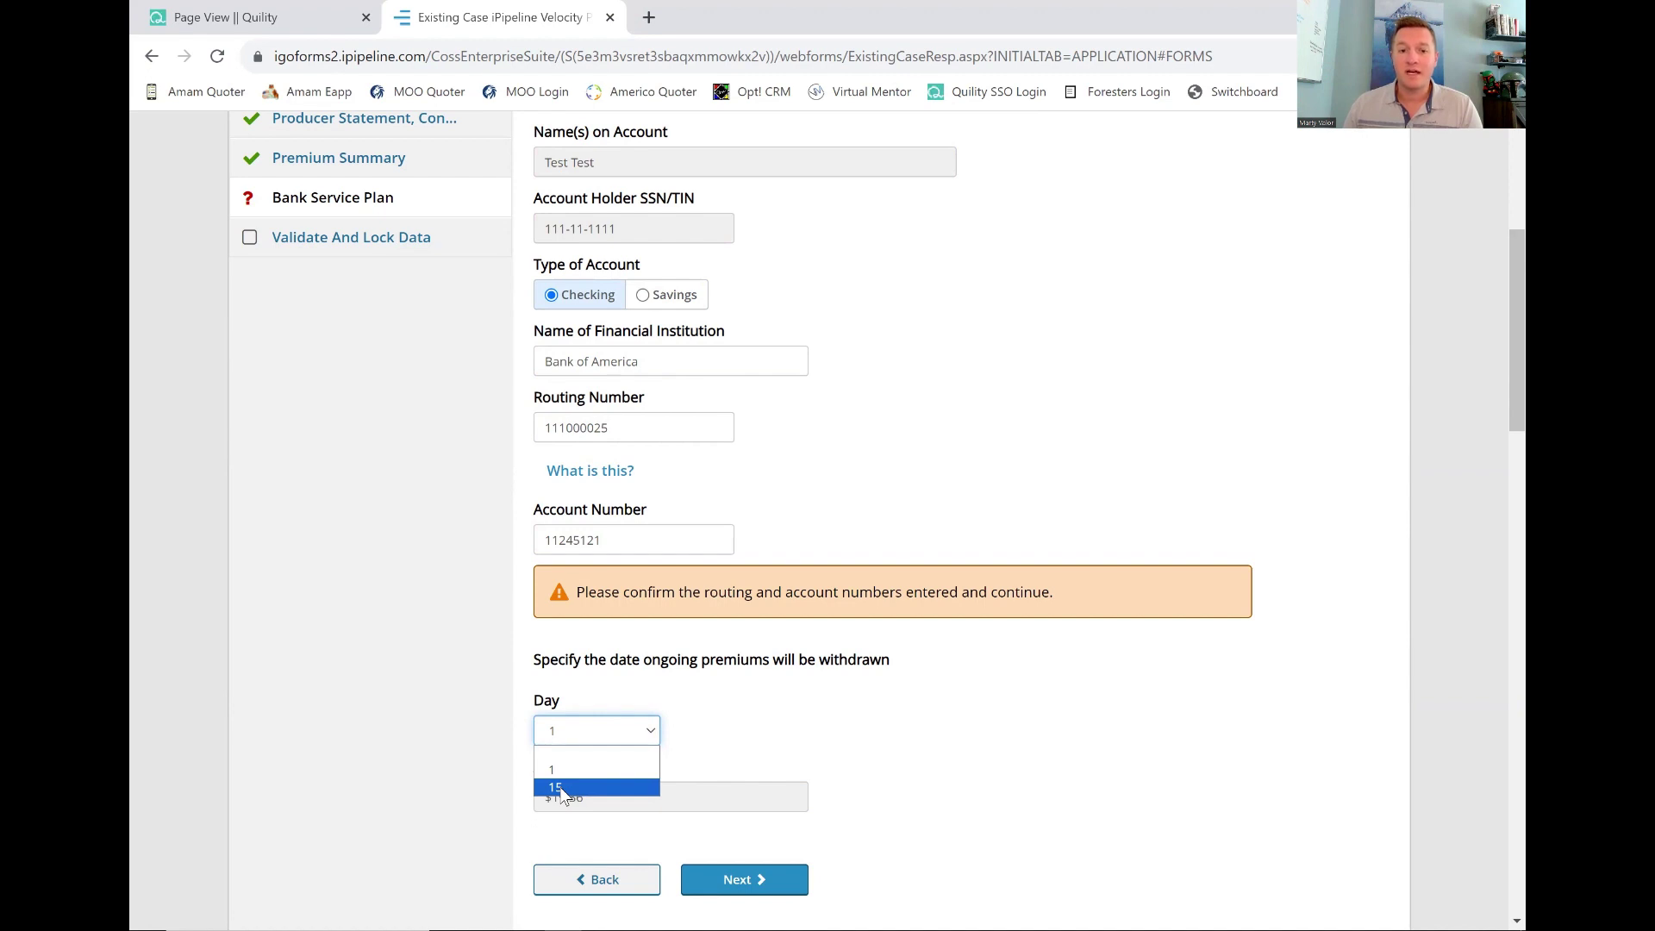
{"action": "left_click", "coordinate": [567, 770]}
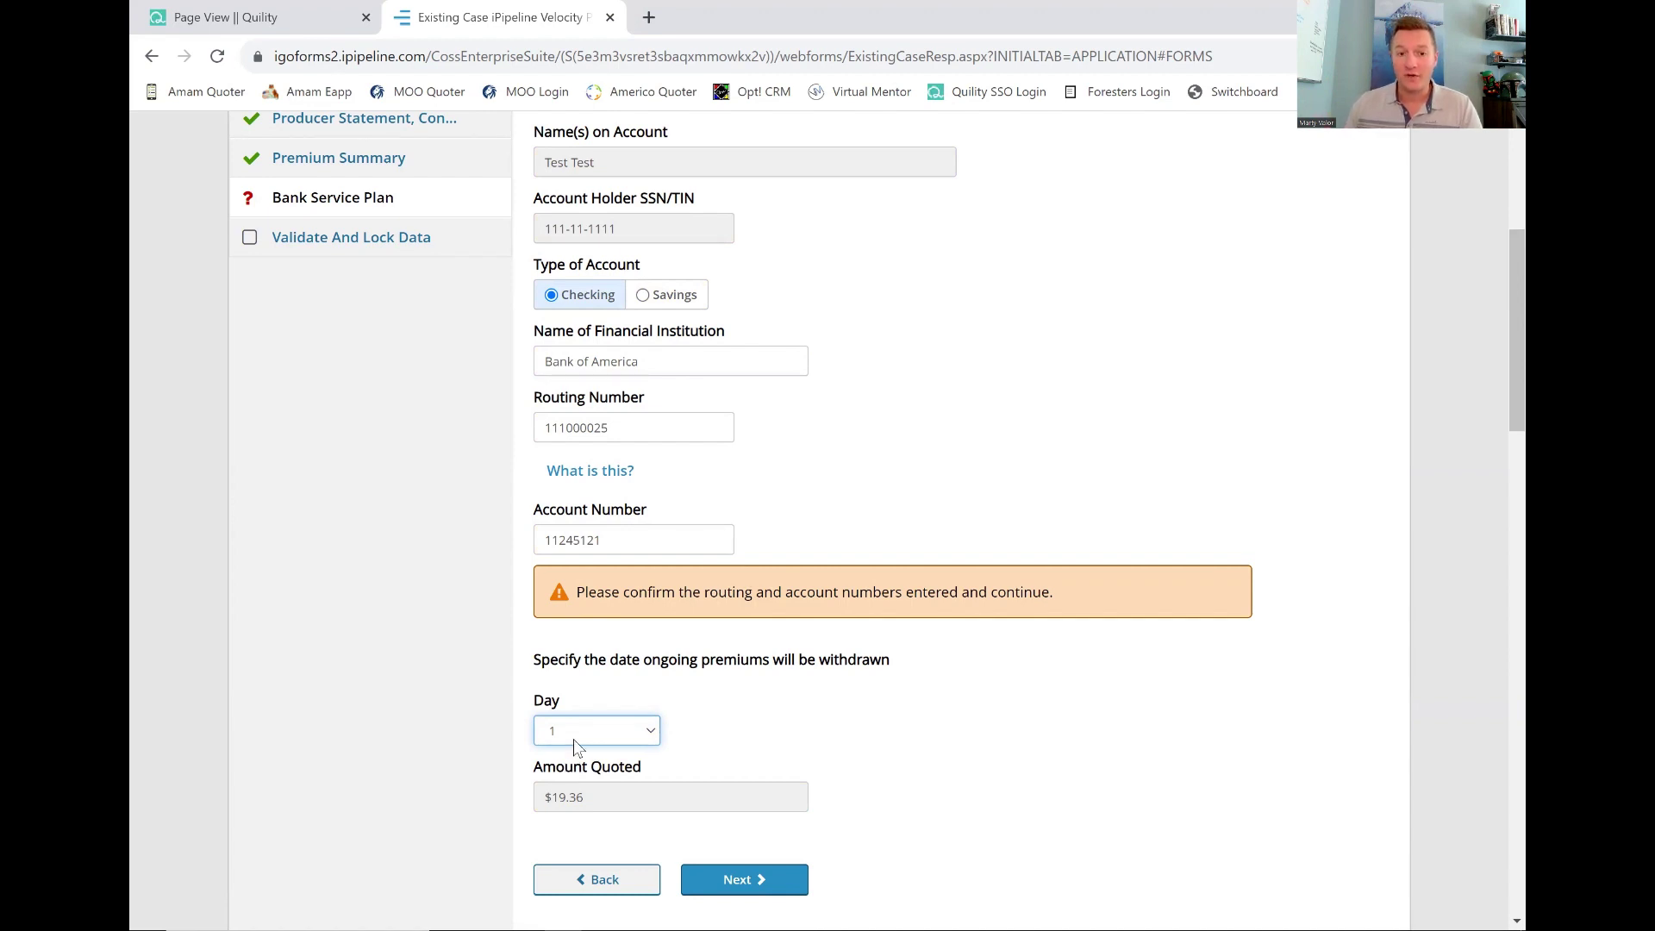
{"action": "left_click", "coordinate": [573, 739]}
{"action": "left_click", "coordinate": [560, 798]}
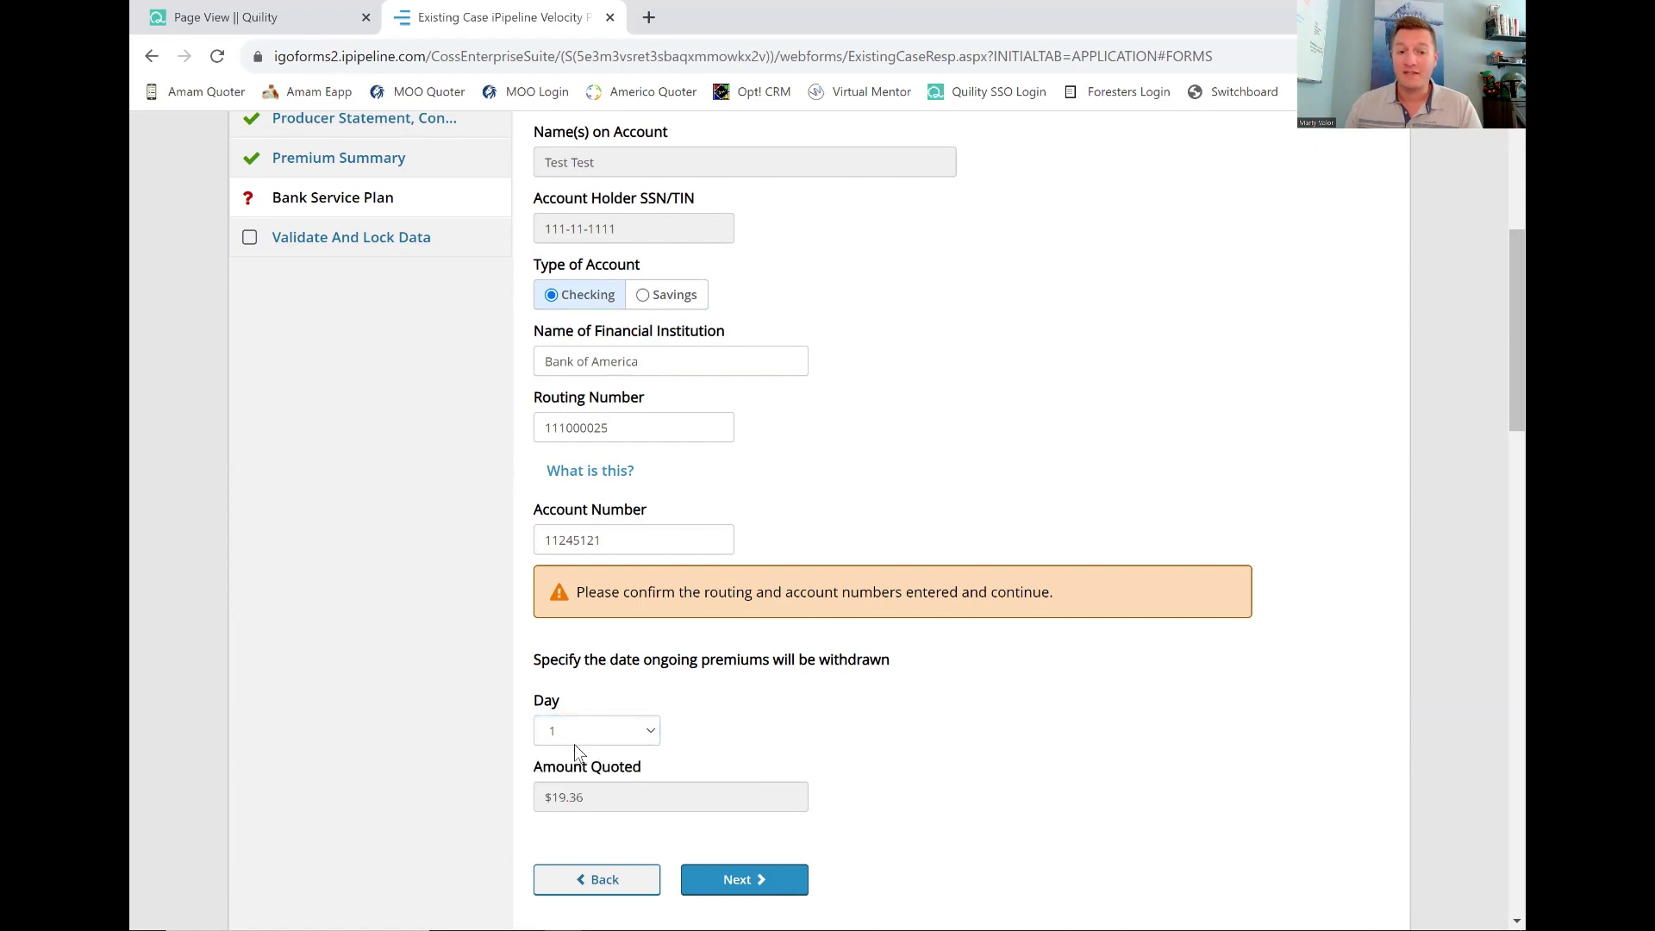
{"action": "left_click", "coordinate": [574, 739]}
{"action": "left_click", "coordinate": [578, 782]}
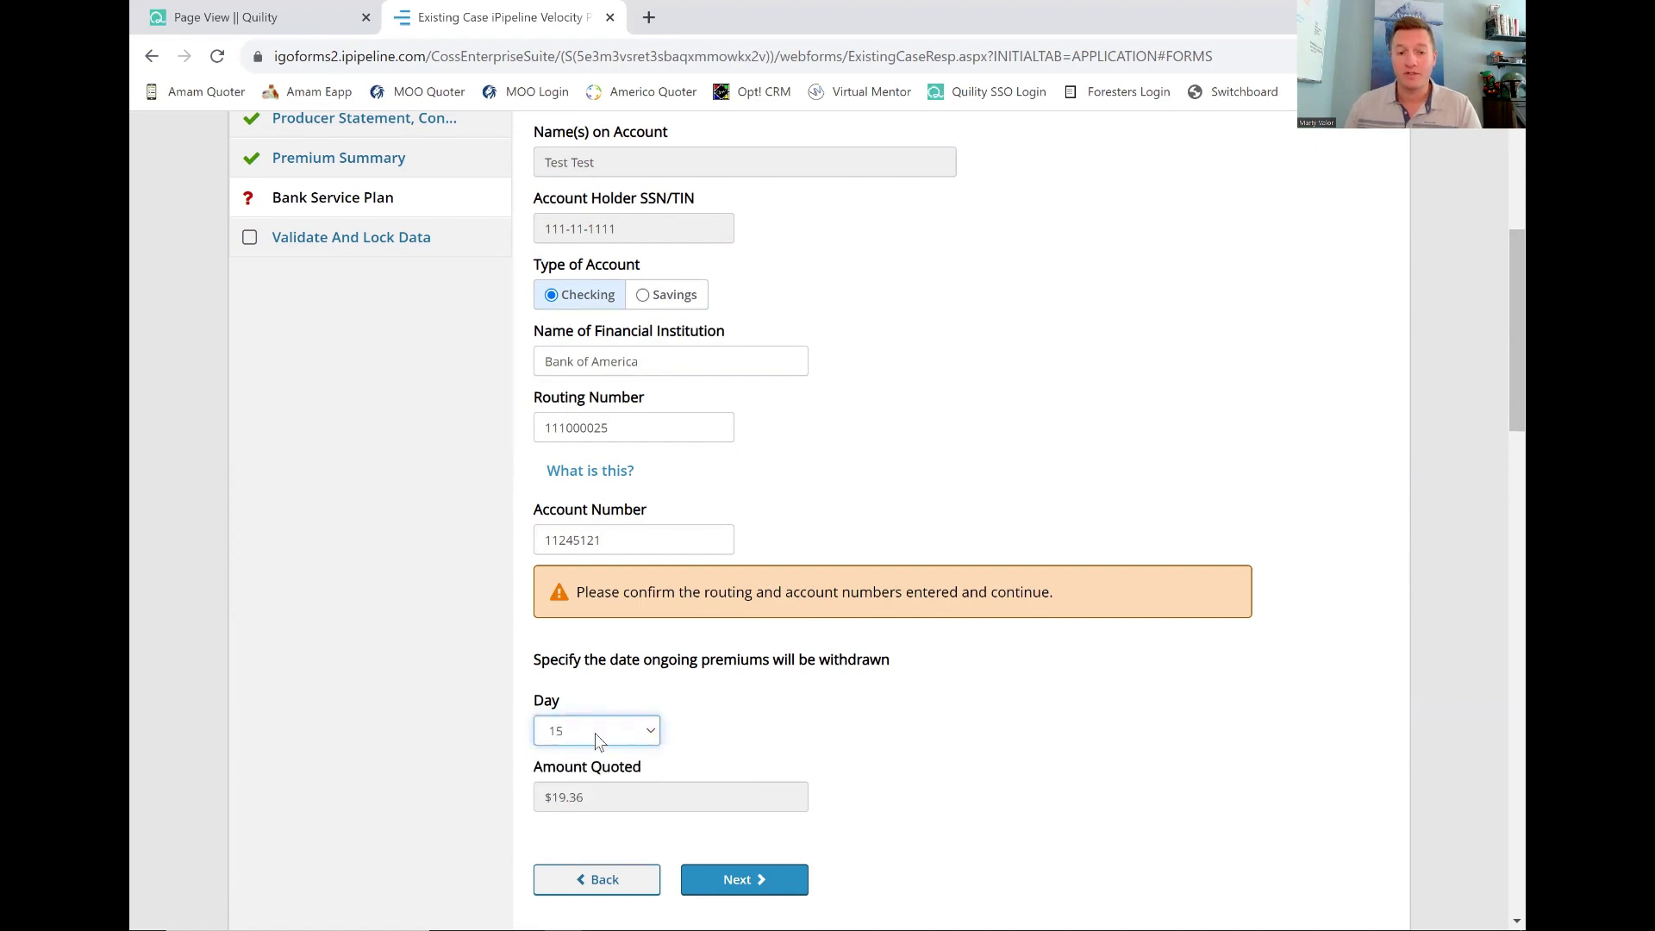
{"action": "left_click", "coordinate": [595, 733]}
{"action": "left_click", "coordinate": [571, 759]}
{"action": "scroll", "coordinate": [731, 716], "scroll_direction": "down", "scroll_amount": 2}
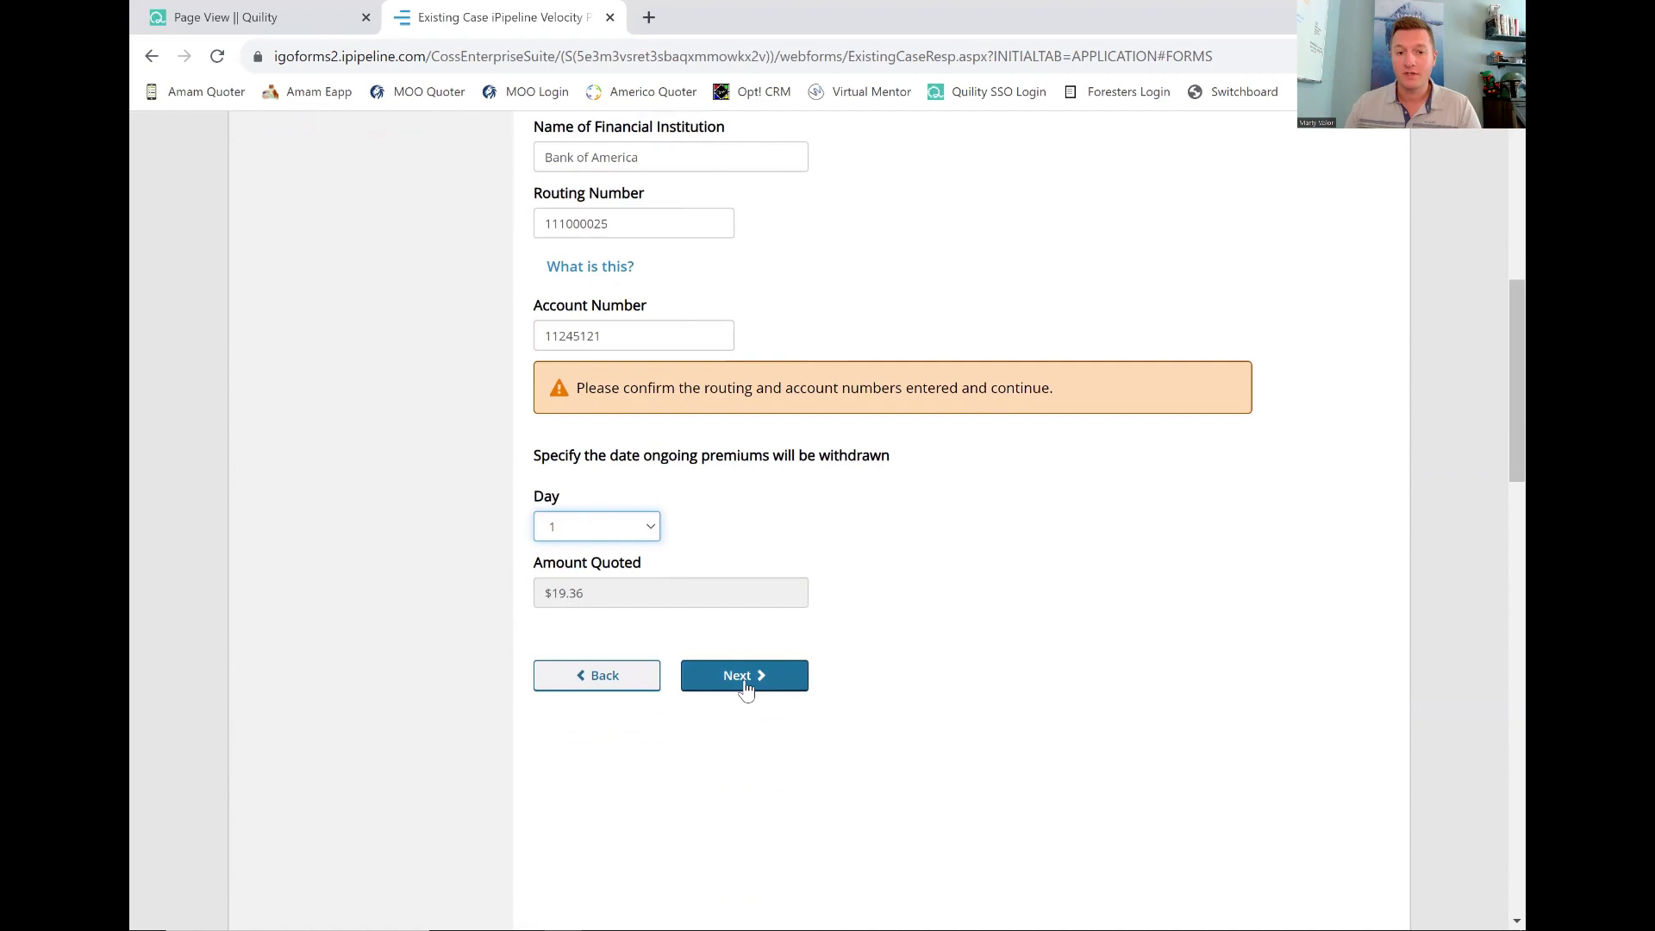
Move past the bank service plan and reopen the Producer Statement's Contact Name field.
{"action": "left_click", "coordinate": [745, 677]}
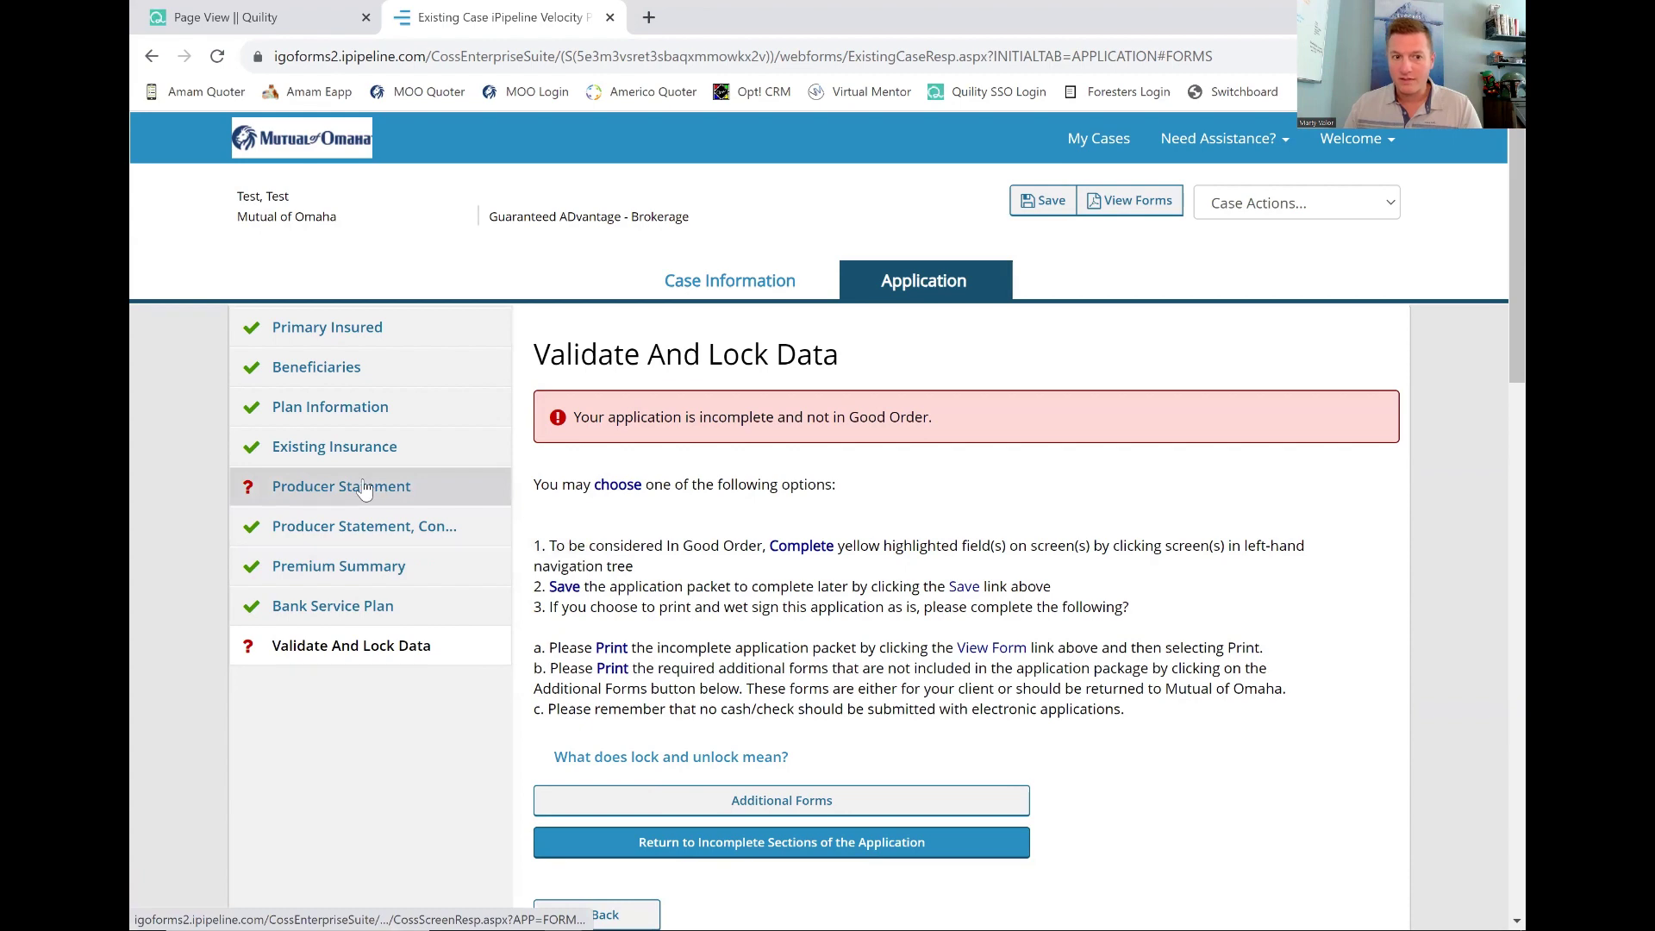
{"action": "scroll", "coordinate": [388, 488], "scroll_direction": "down", "scroll_amount": 1}
{"action": "left_click", "coordinate": [317, 399]}
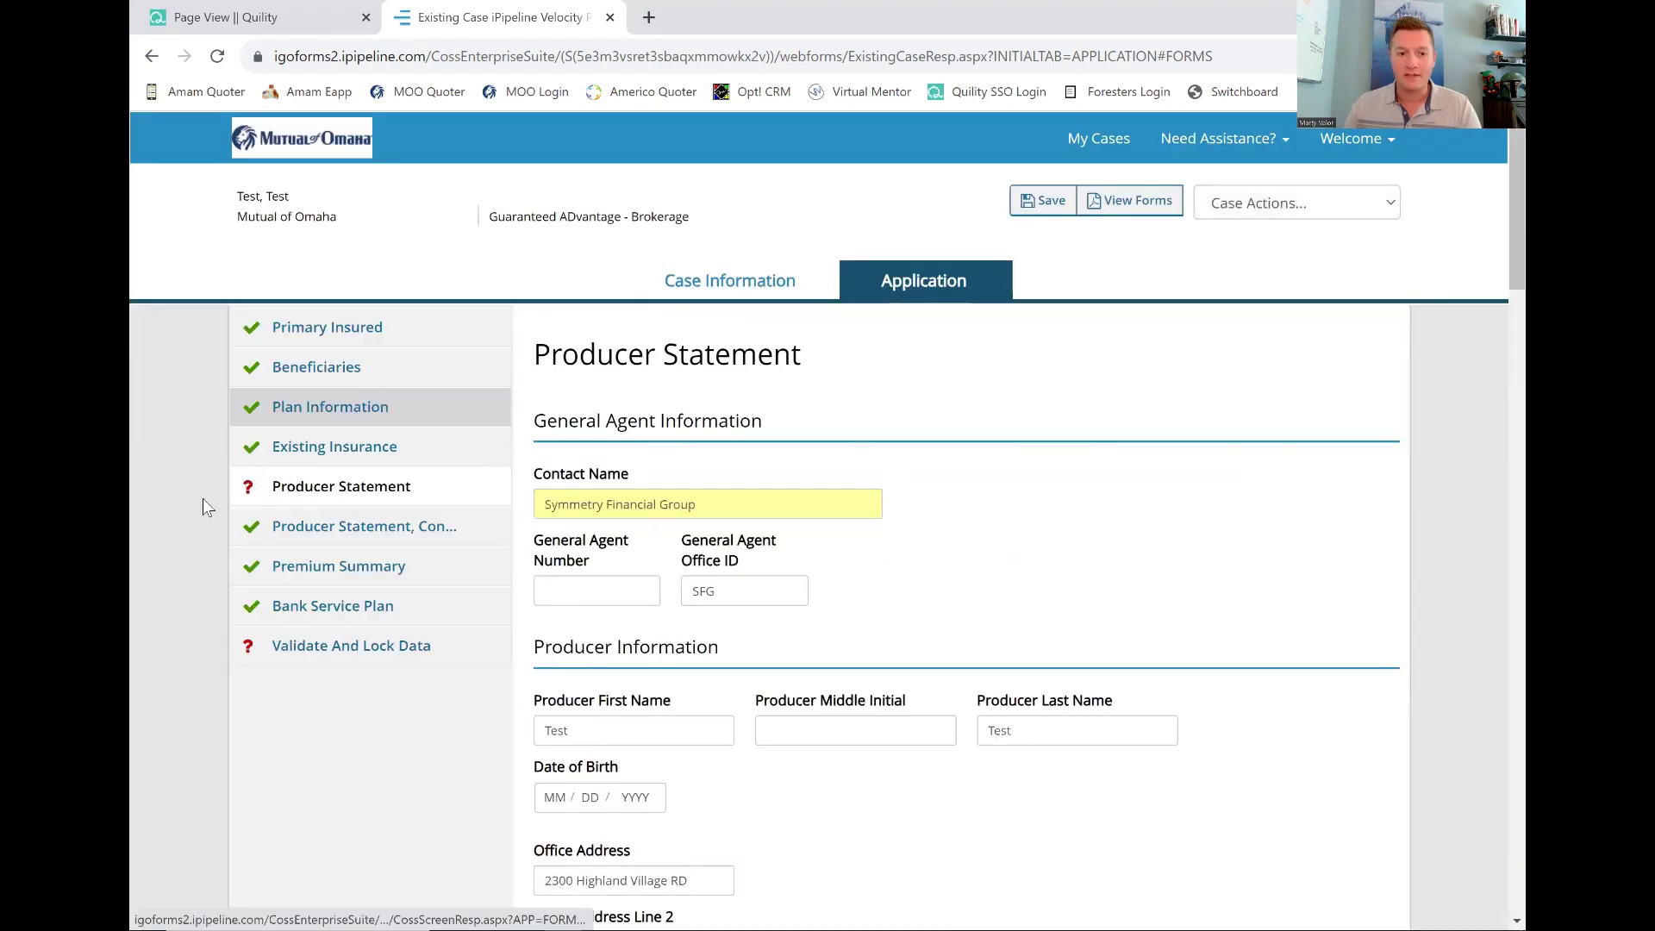
{"action": "left_click", "coordinate": [745, 508]}
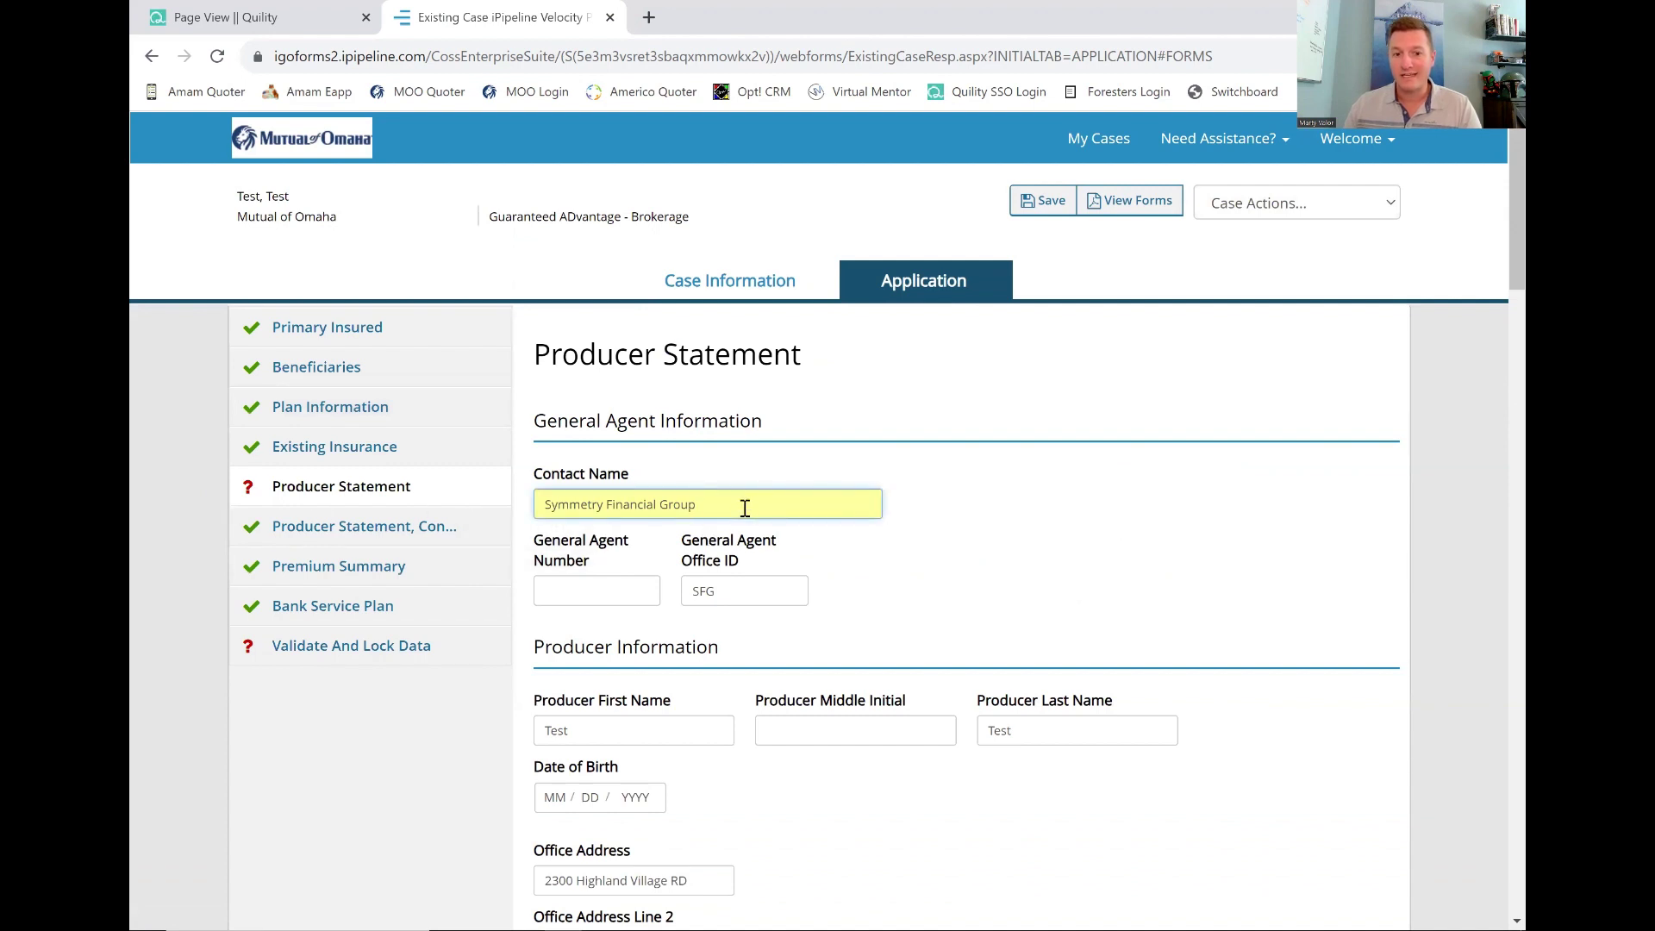
{"action": "left_click", "coordinate": [907, 582]}
{"action": "left_click", "coordinate": [745, 509]}
{"action": "left_click", "coordinate": [824, 586]}
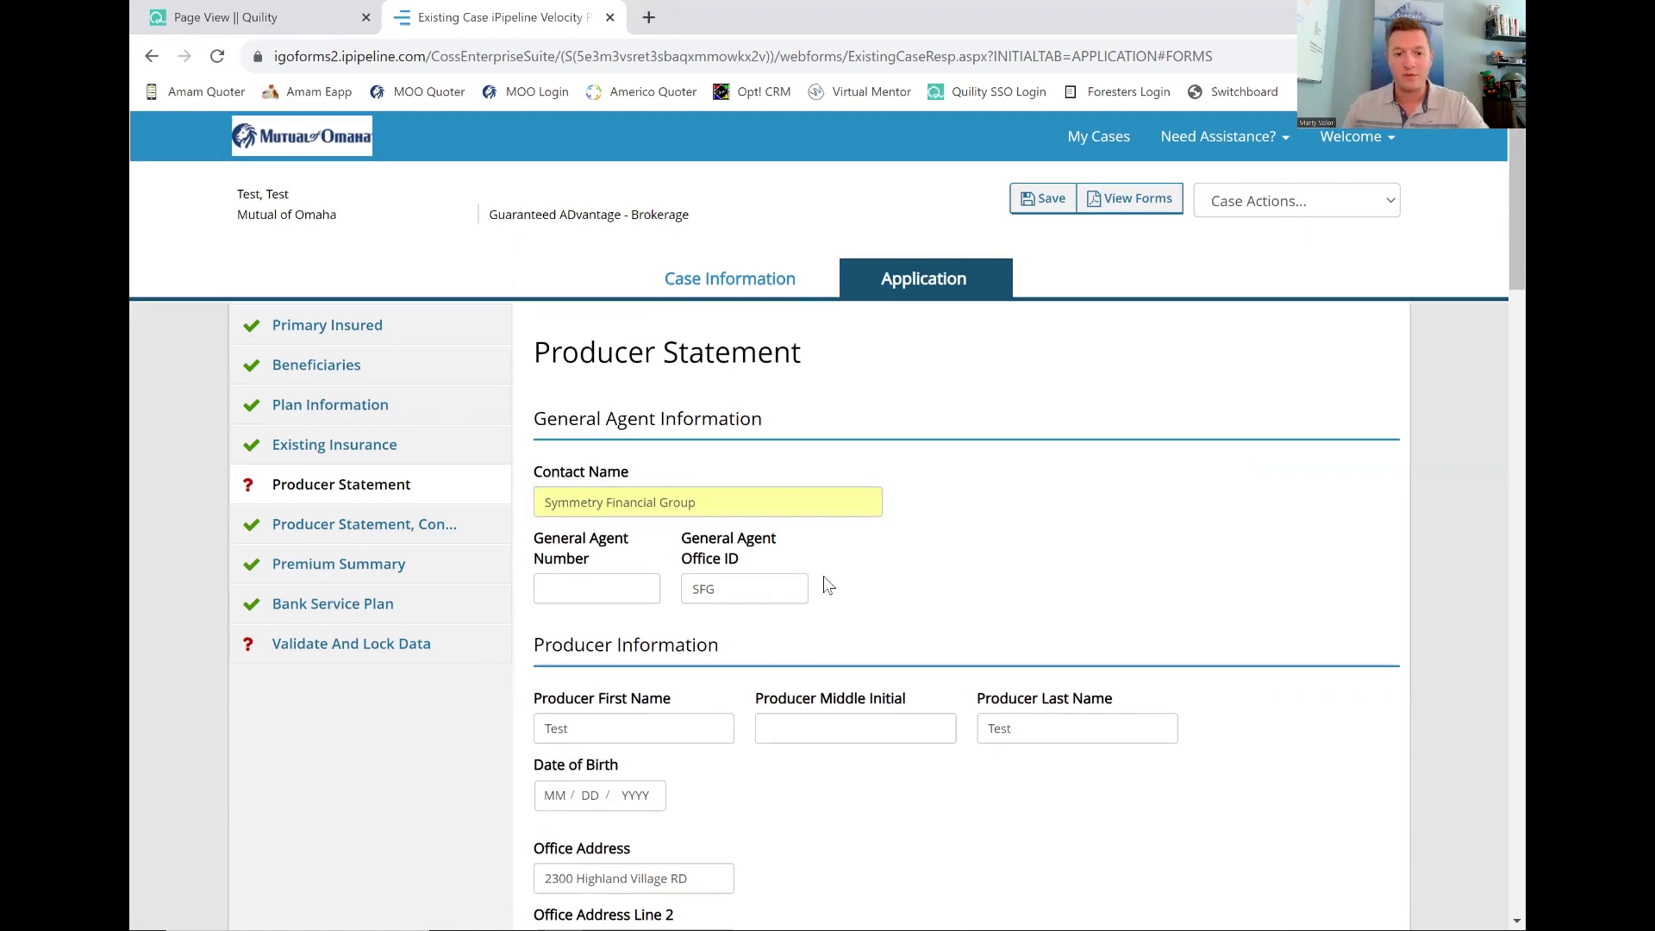
Retype the Contact Name as 'Symmetry Financial G' and continue to the next producer page.
{"action": "scroll", "coordinate": [824, 586], "scroll_direction": "down", "scroll_amount": 10}
{"action": "scroll", "coordinate": [826, 584], "scroll_direction": "down", "scroll_amount": 7}
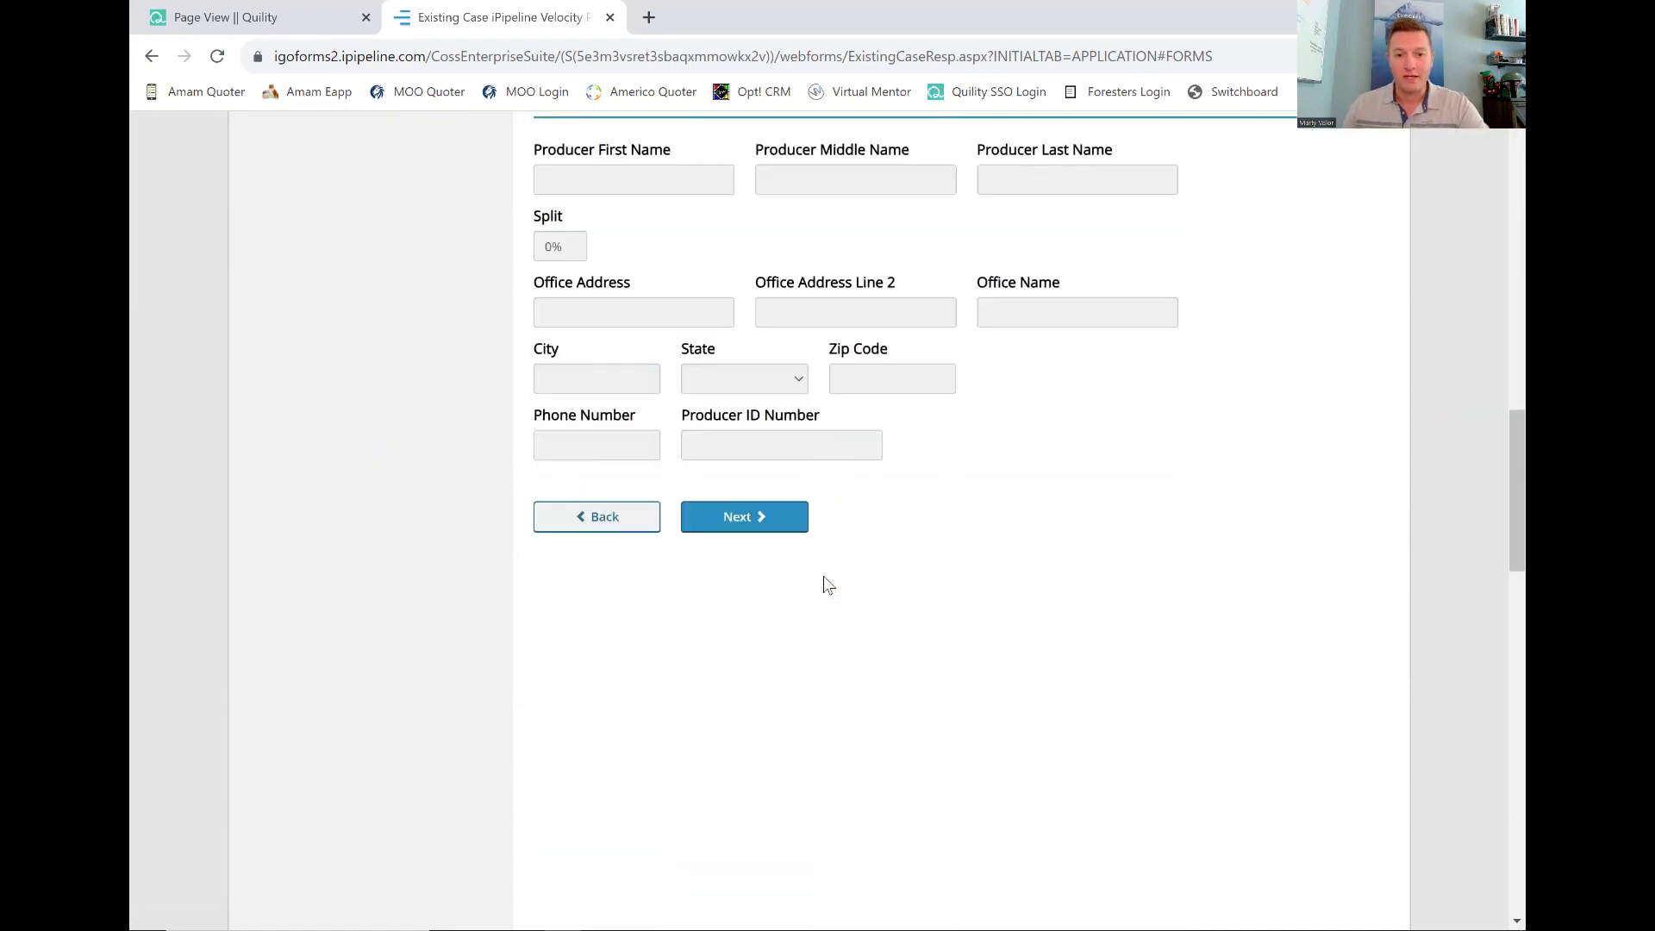
{"action": "scroll", "coordinate": [825, 585], "scroll_direction": "up", "scroll_amount": 16}
{"action": "left_click_drag", "start_coordinate": [724, 506], "coordinate": [415, 506]}
{"action": "type", "text": "Symm"}
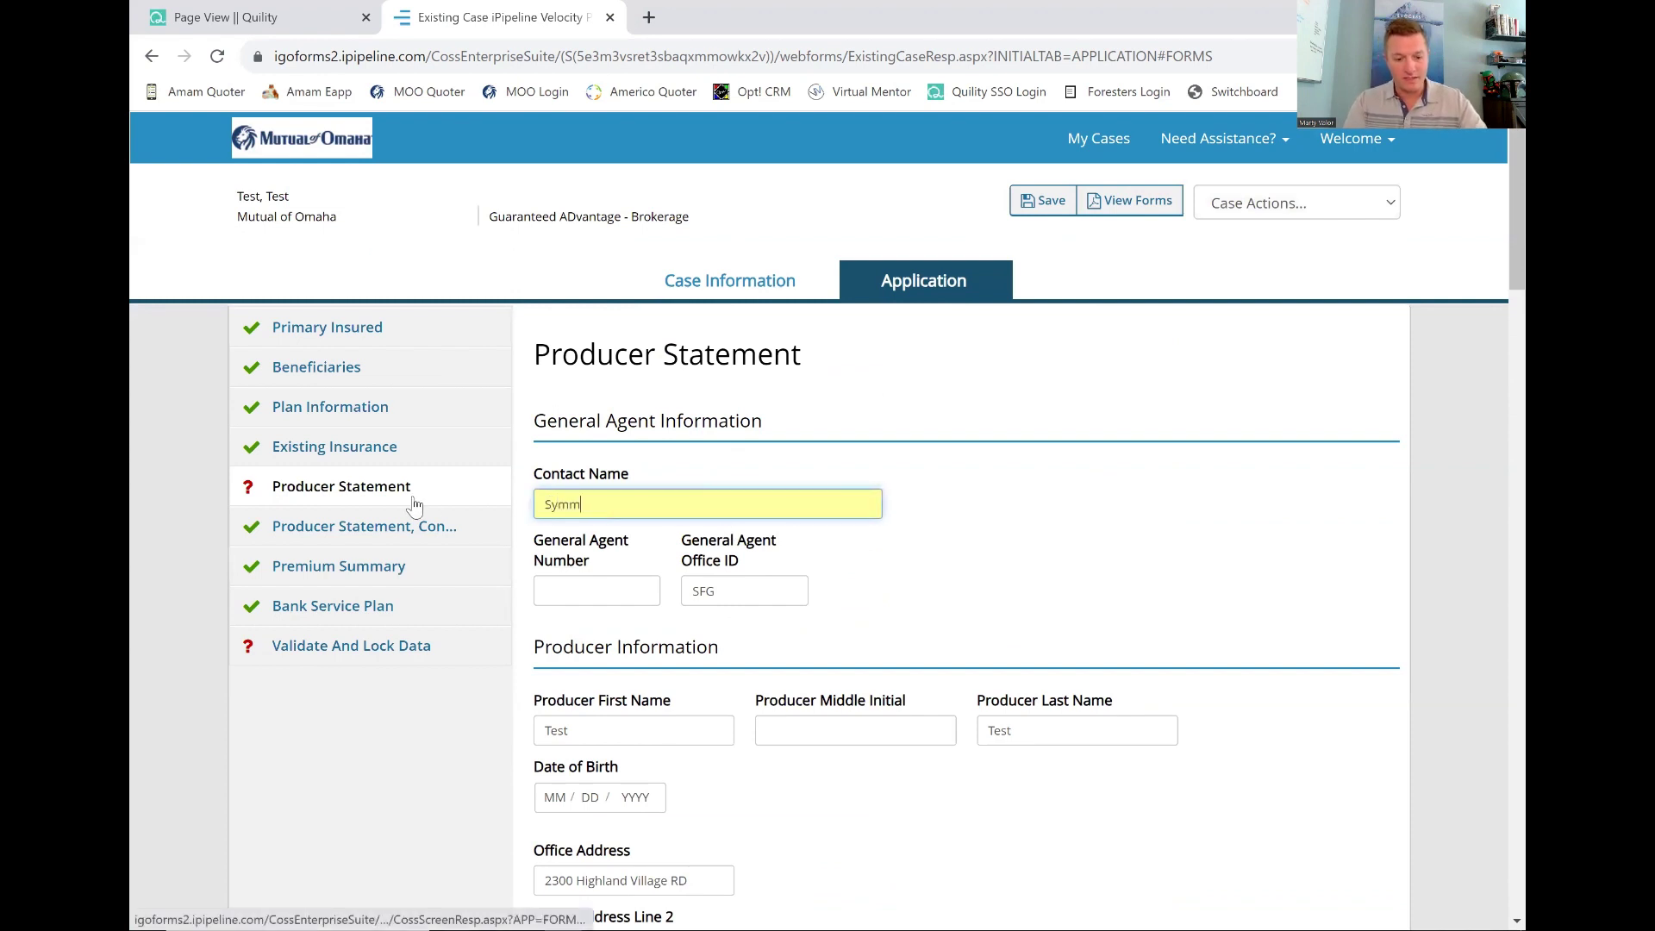
{"action": "type", "text": "etry Fin"}
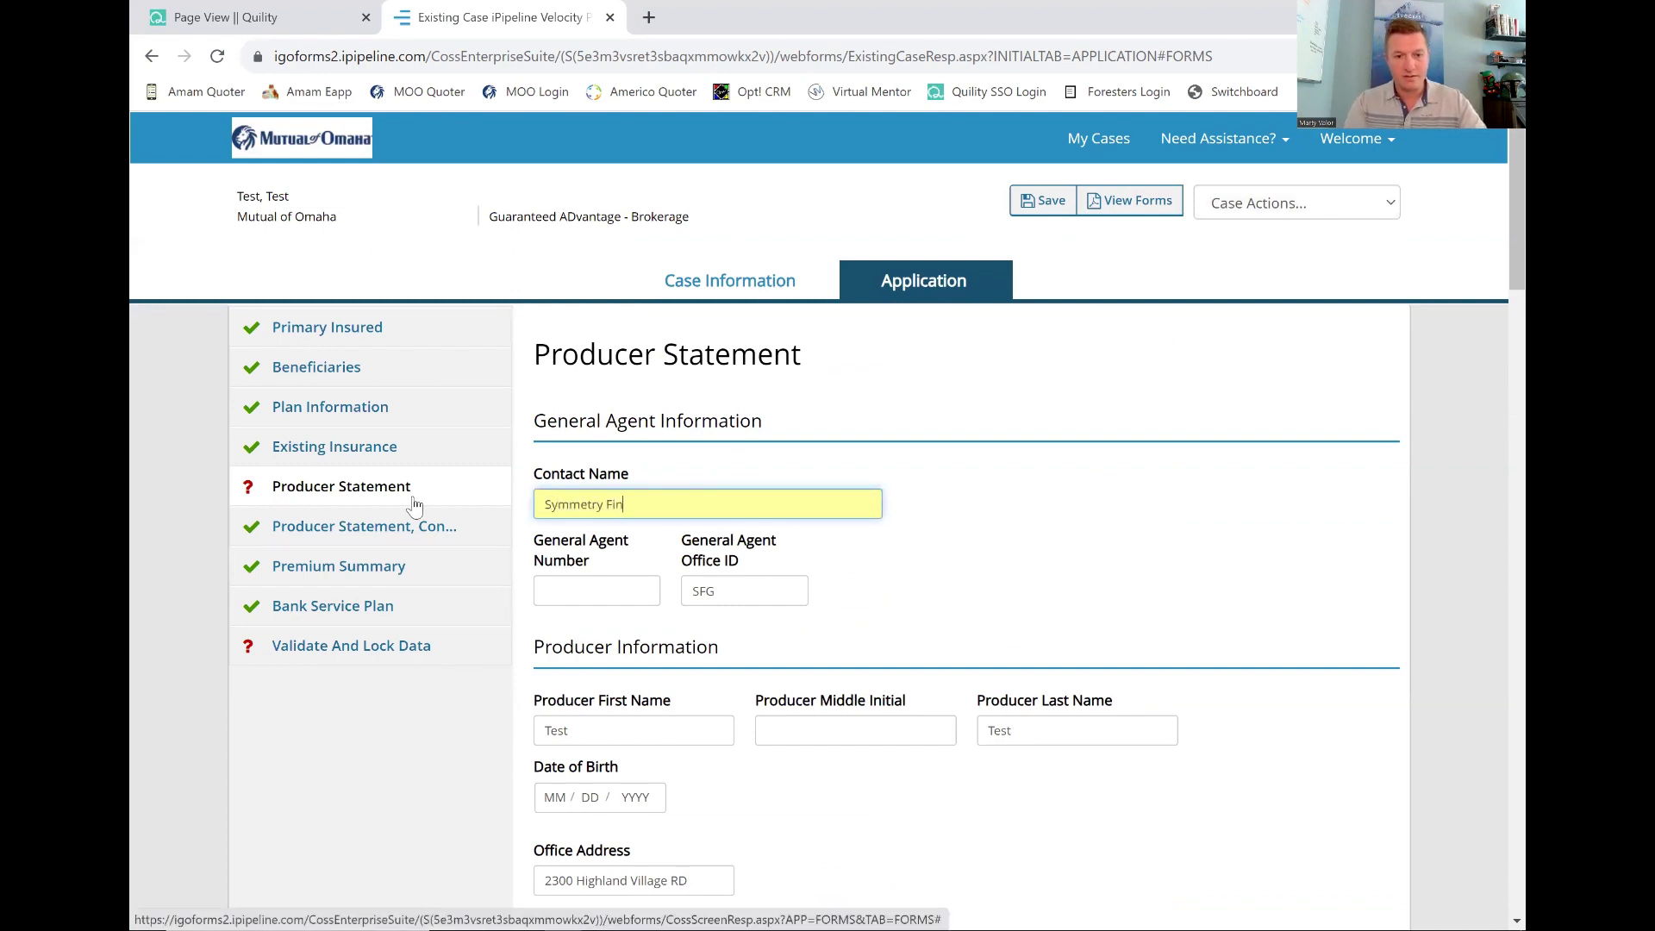
{"action": "type", "text": "ancial G"}
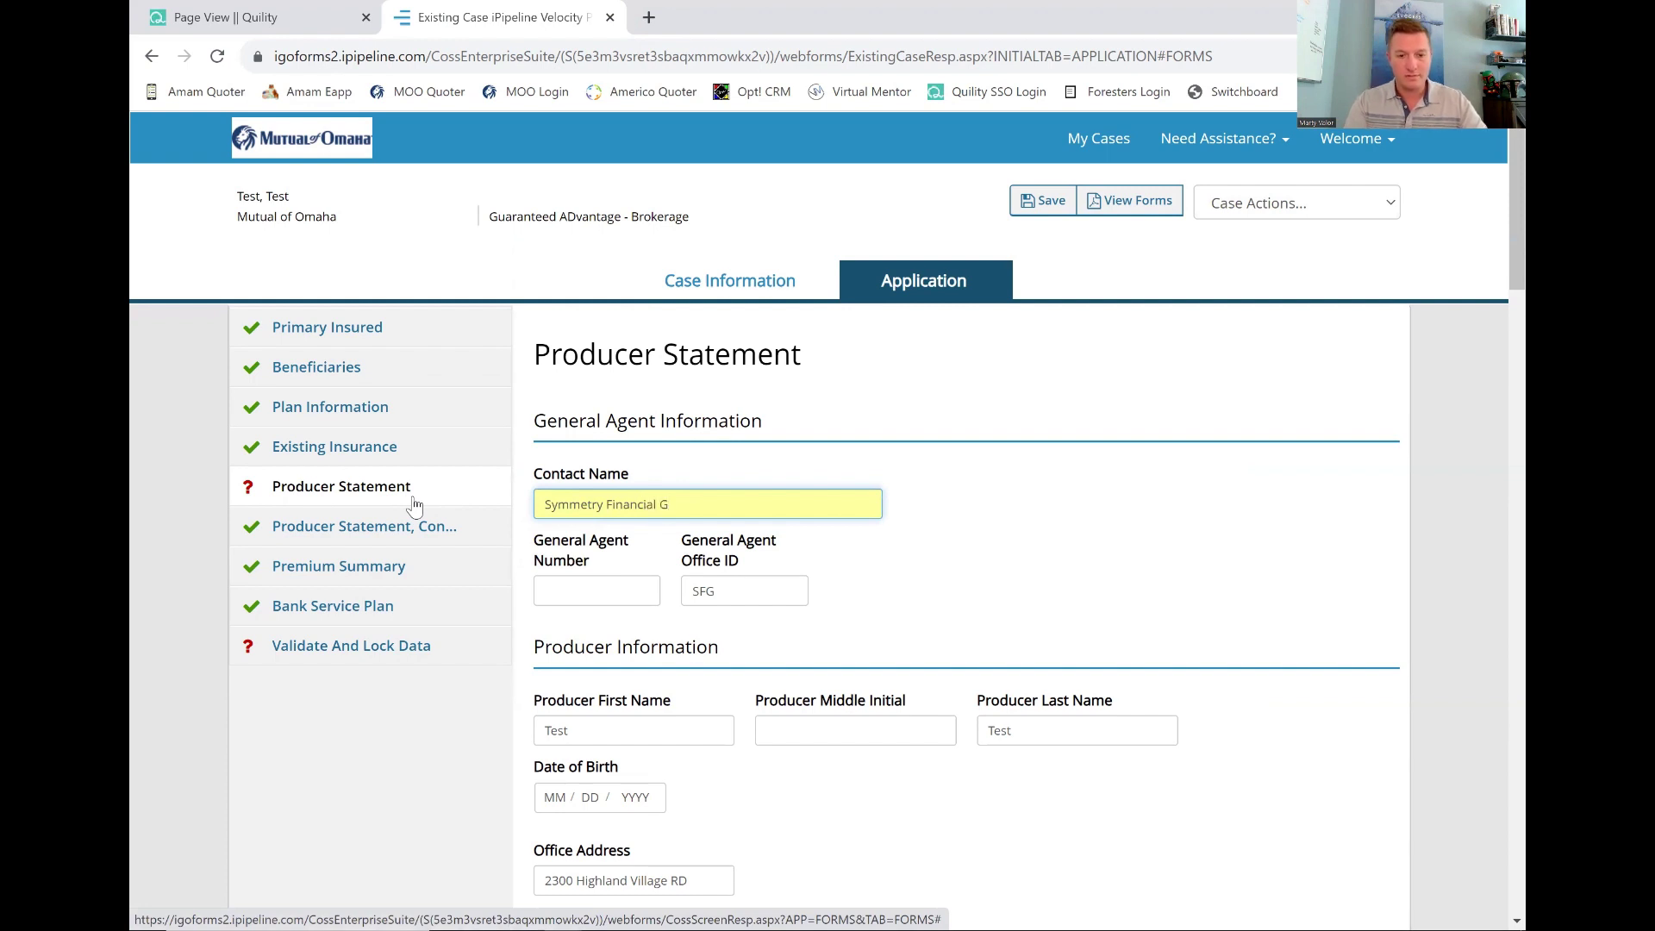
{"action": "left_click", "coordinate": [875, 626]}
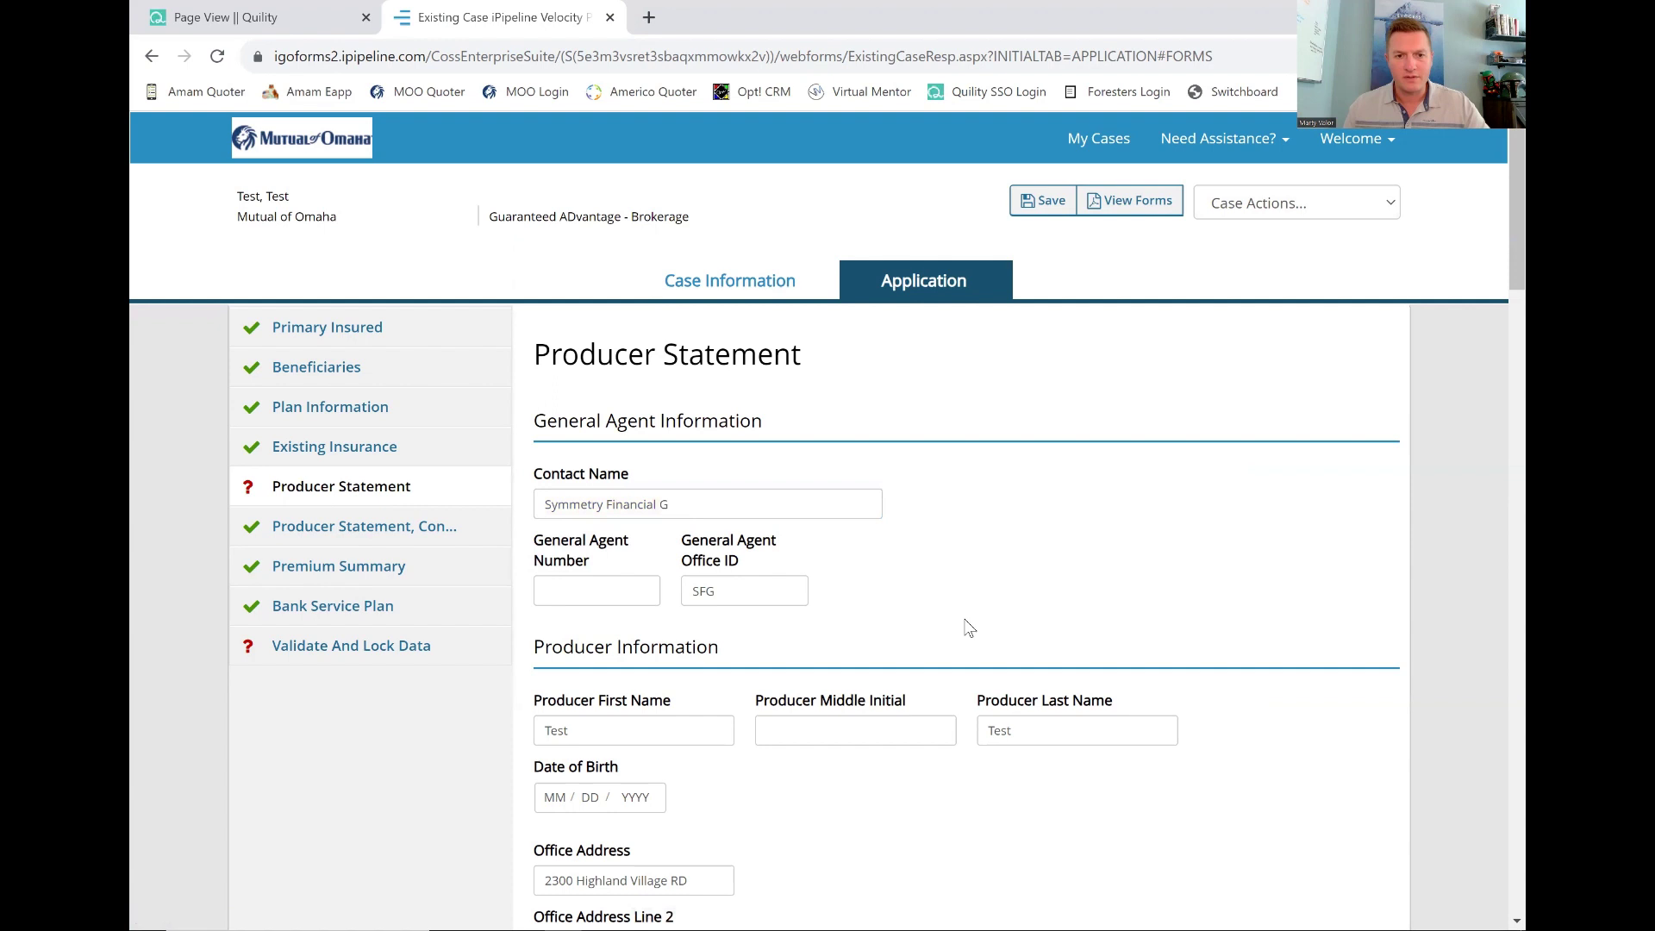
{"action": "left_click", "coordinate": [671, 505]}
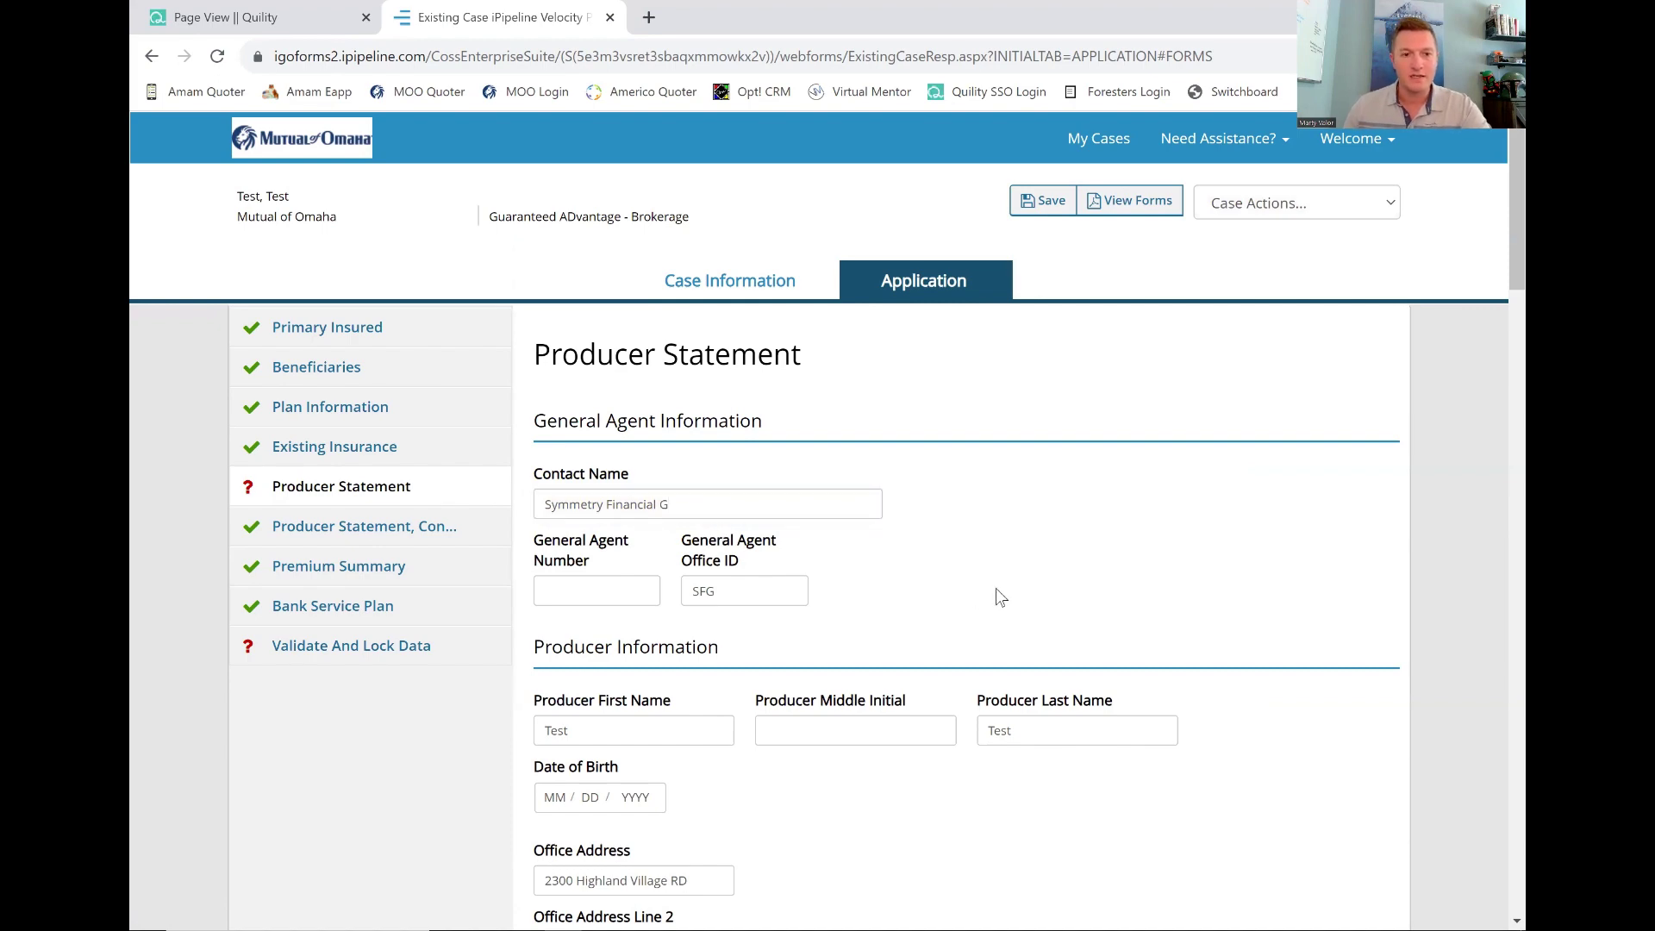
{"action": "scroll", "coordinate": [995, 588], "scroll_direction": "down", "scroll_amount": 14}
{"action": "left_click", "coordinate": [760, 721]}
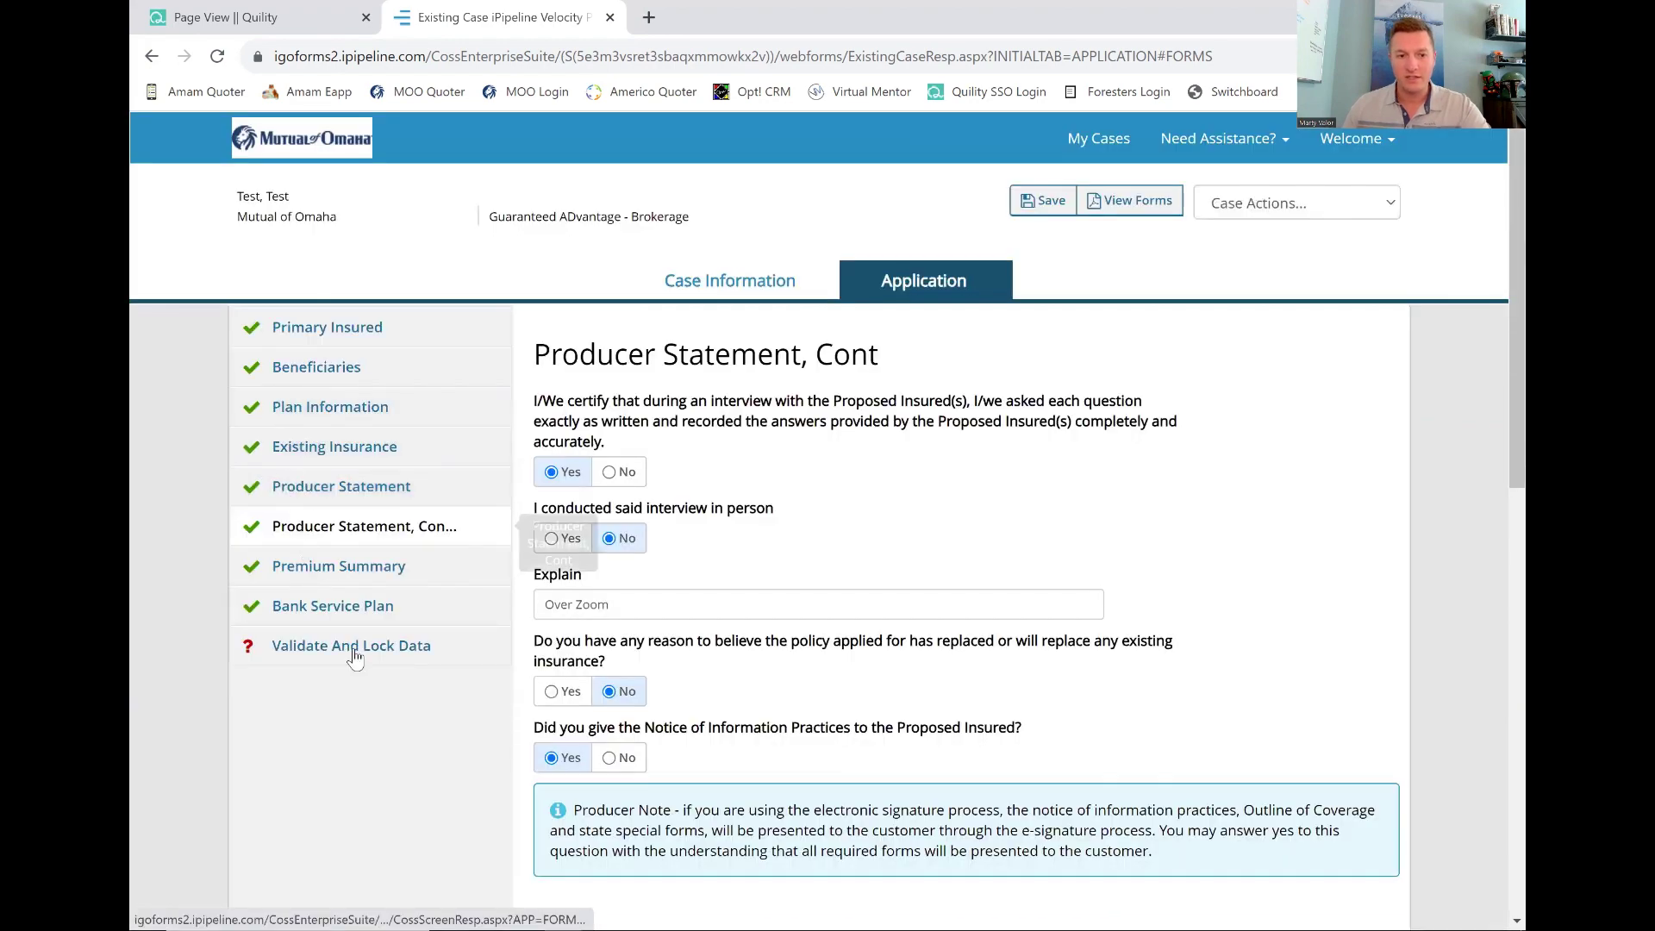
Return to validation and lock the application for the e-signature process.
{"action": "left_click", "coordinate": [412, 640]}
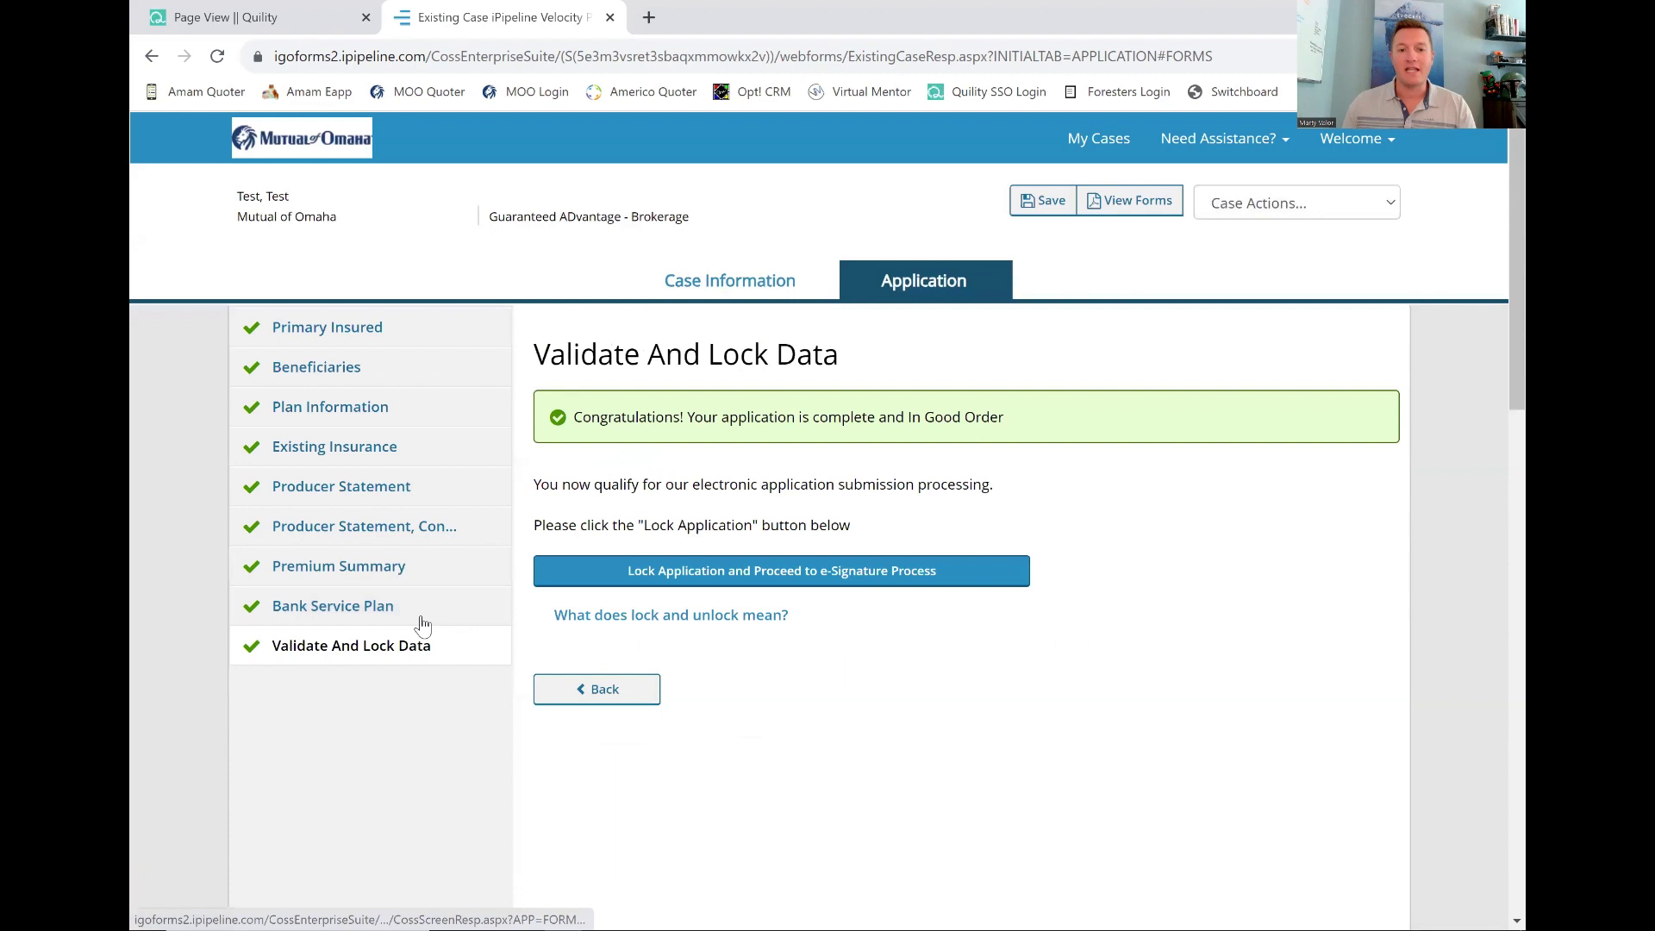
{"action": "left_click", "coordinate": [679, 581]}
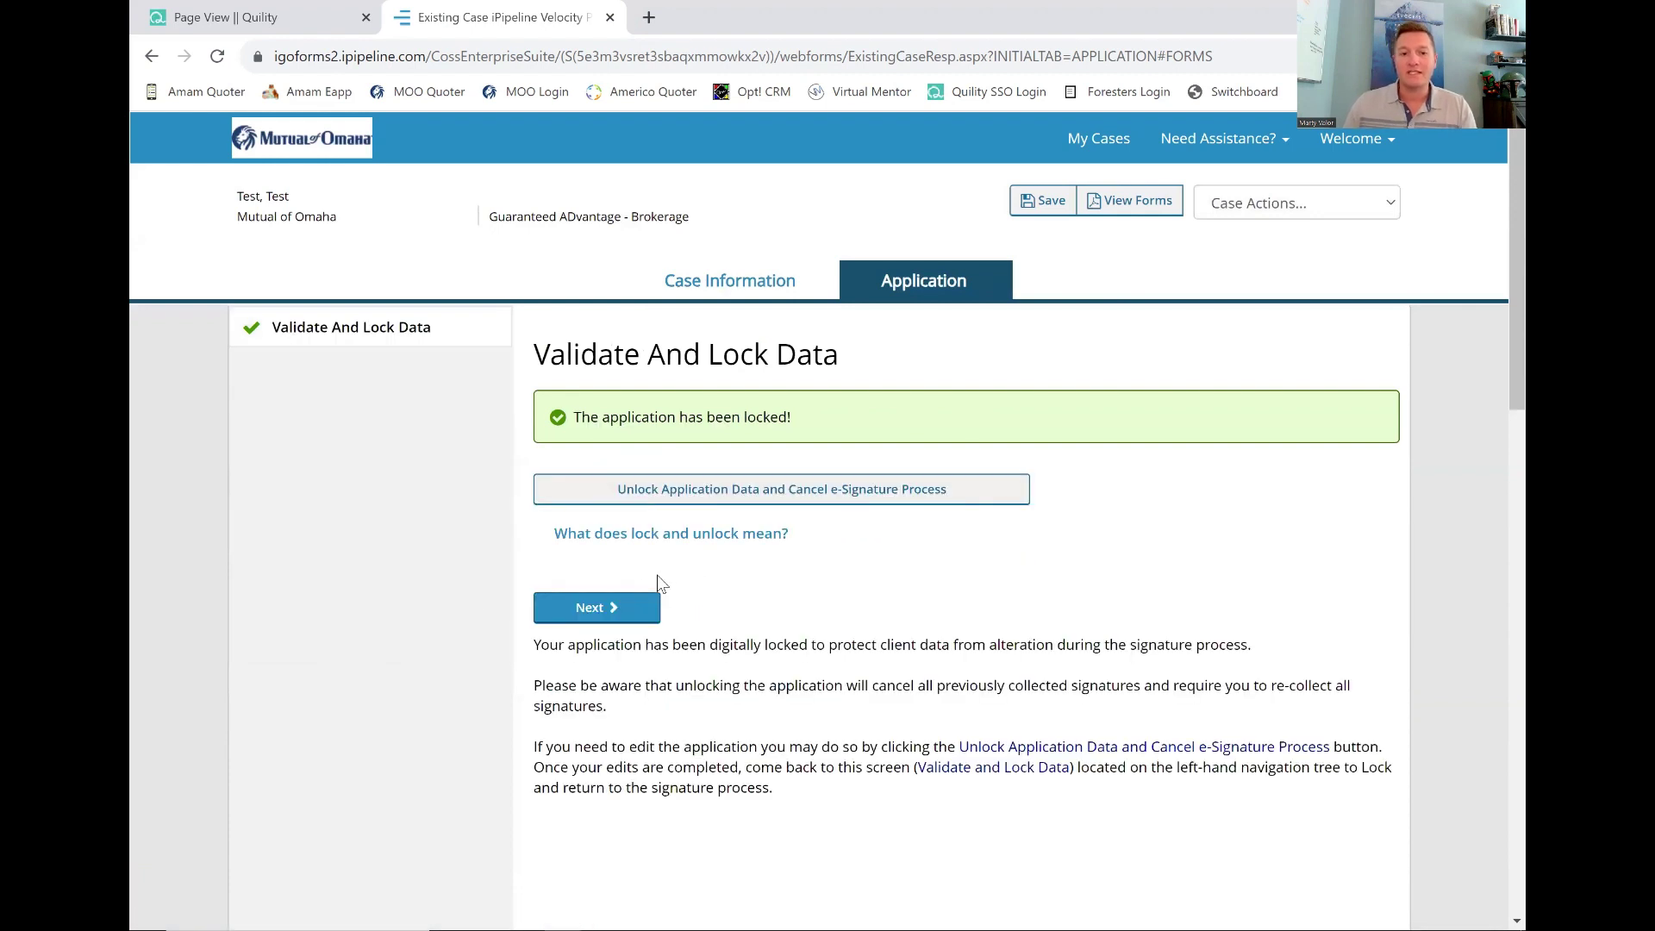
{"action": "left_click", "coordinate": [624, 612]}
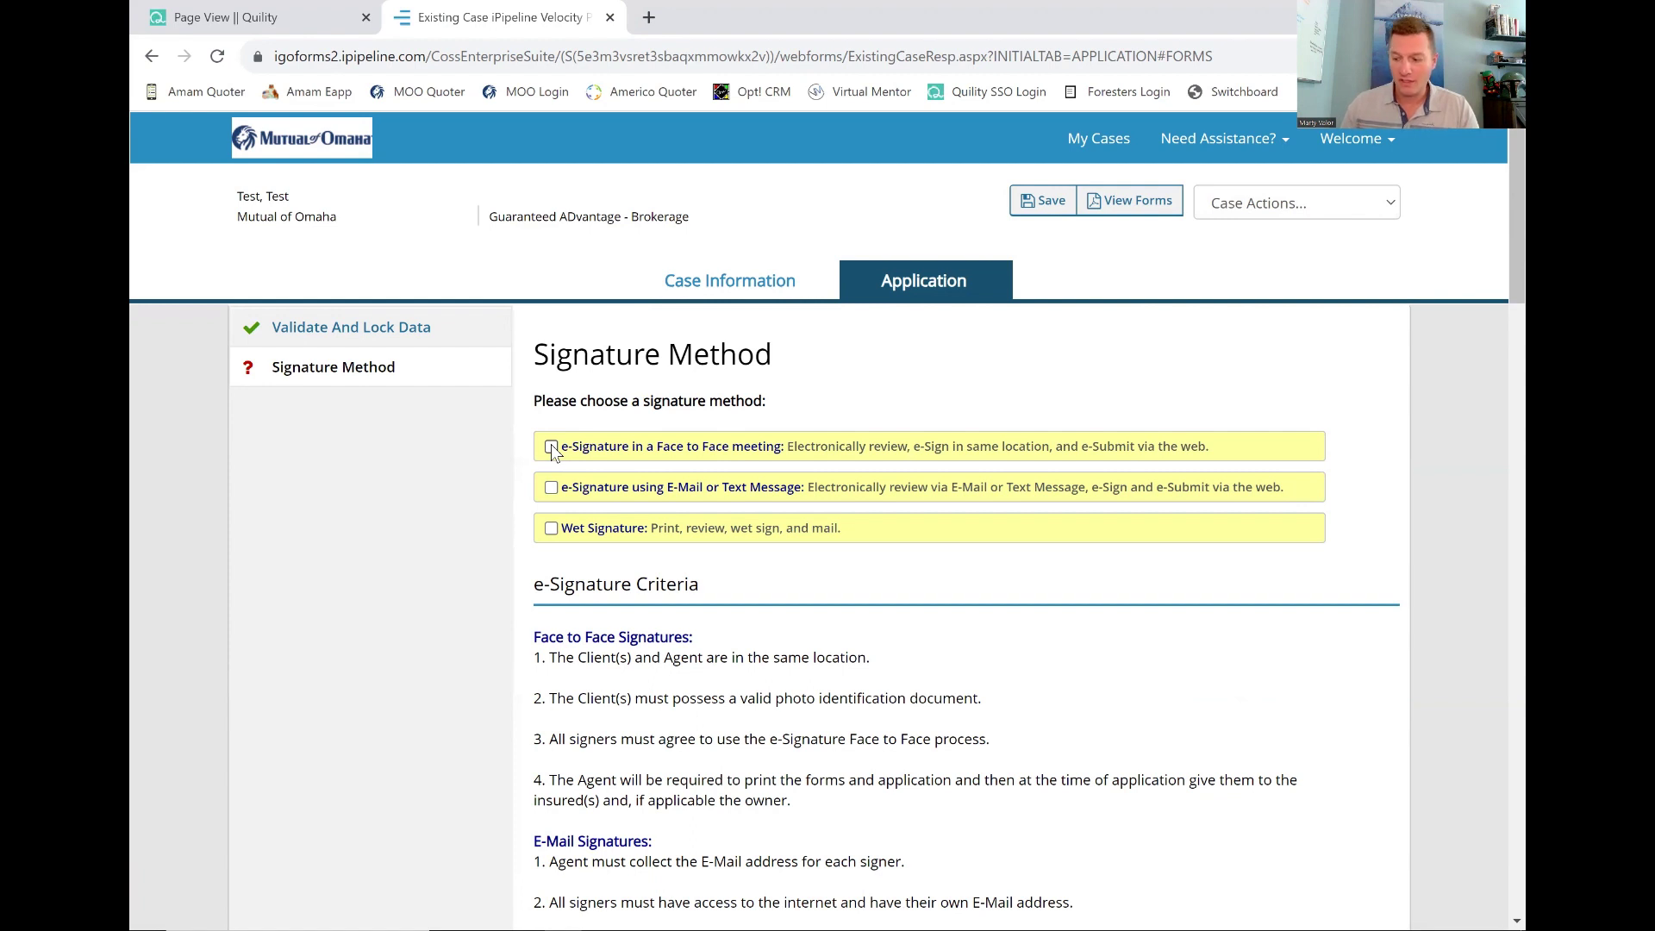
Choose e-mail/text e-signature and confirm the agent's e-mail address using the saved suggestion.
{"action": "left_click", "coordinate": [552, 488]}
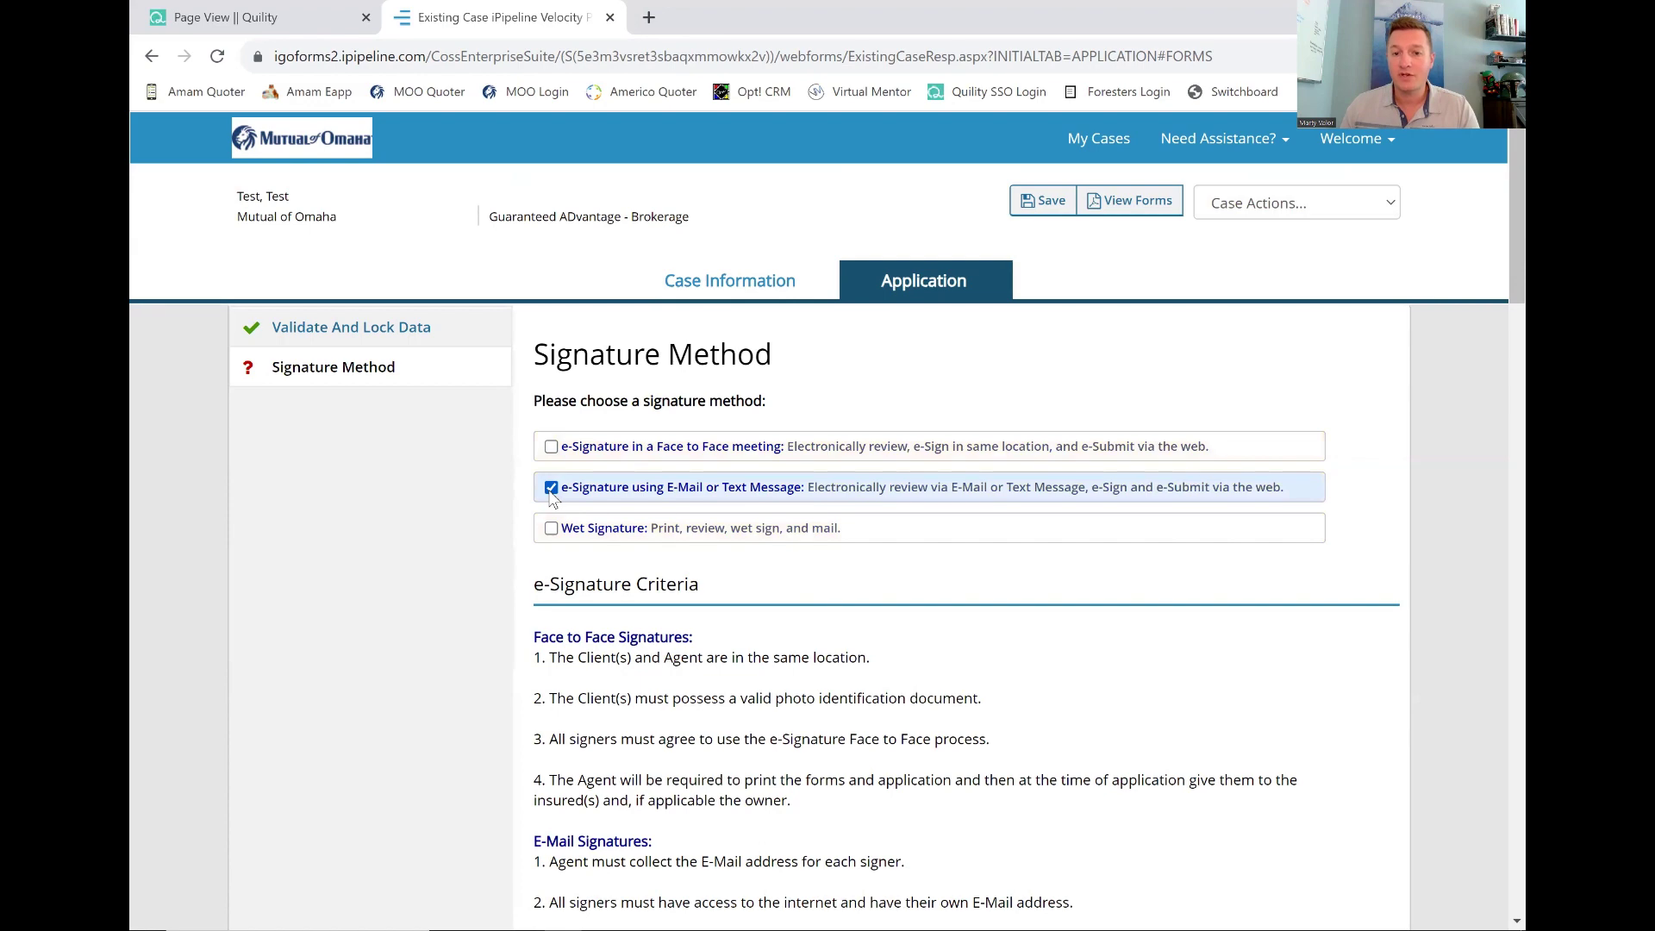
{"action": "scroll", "coordinate": [551, 500], "scroll_direction": "down", "scroll_amount": 8}
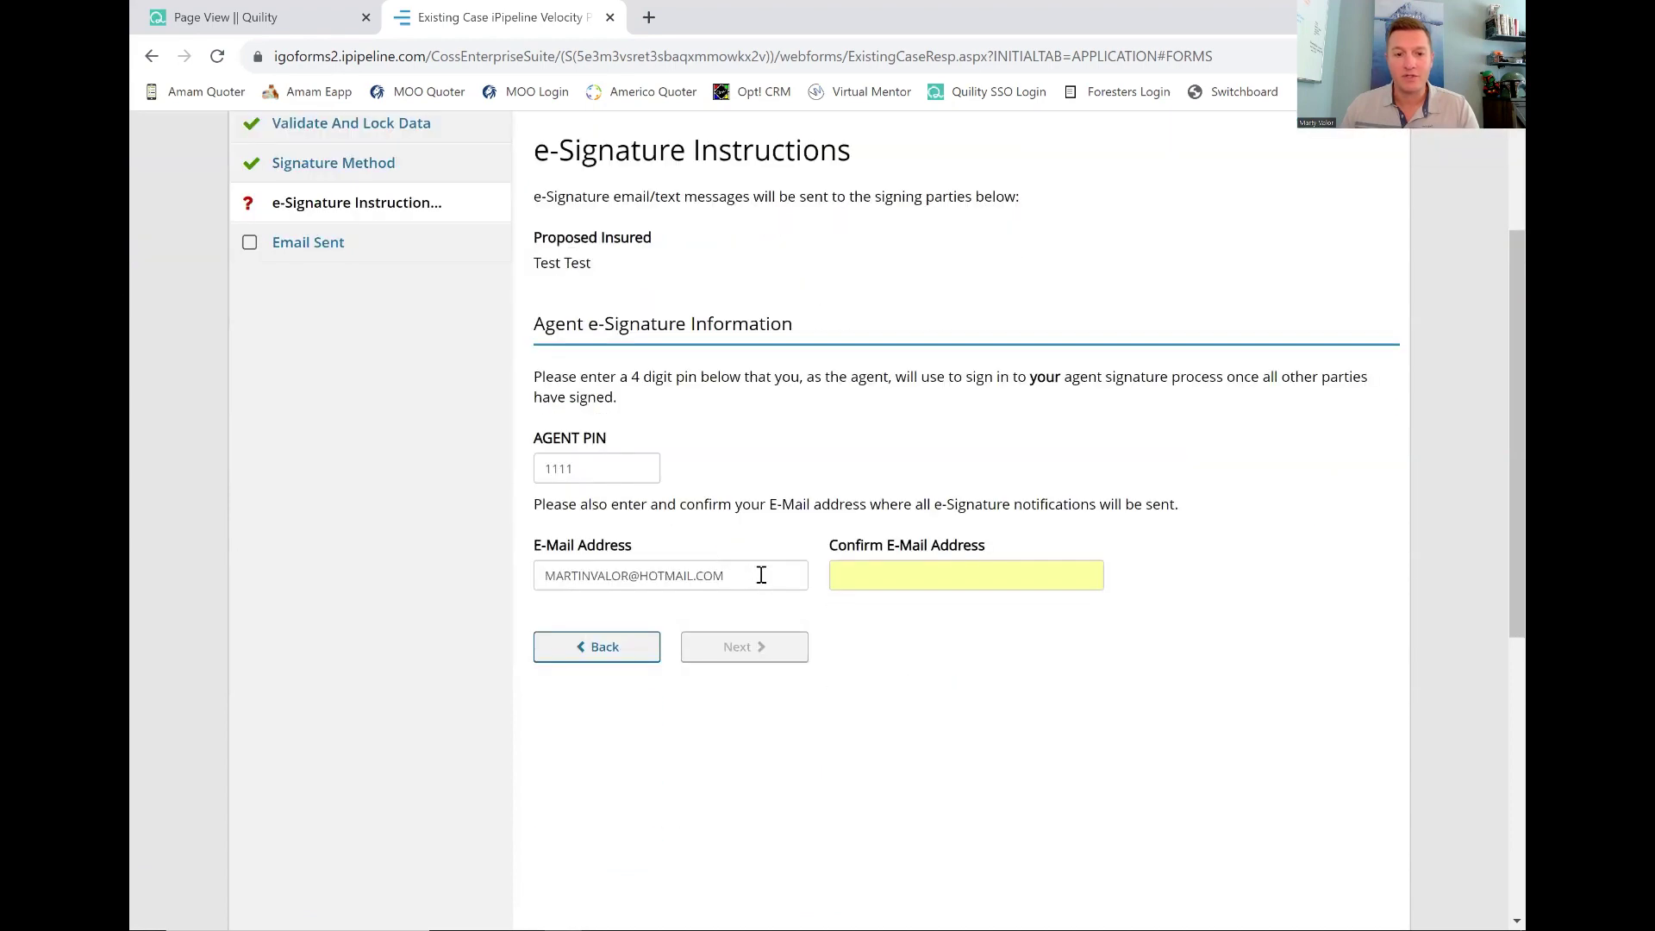
{"action": "double_click", "coordinate": [761, 575]}
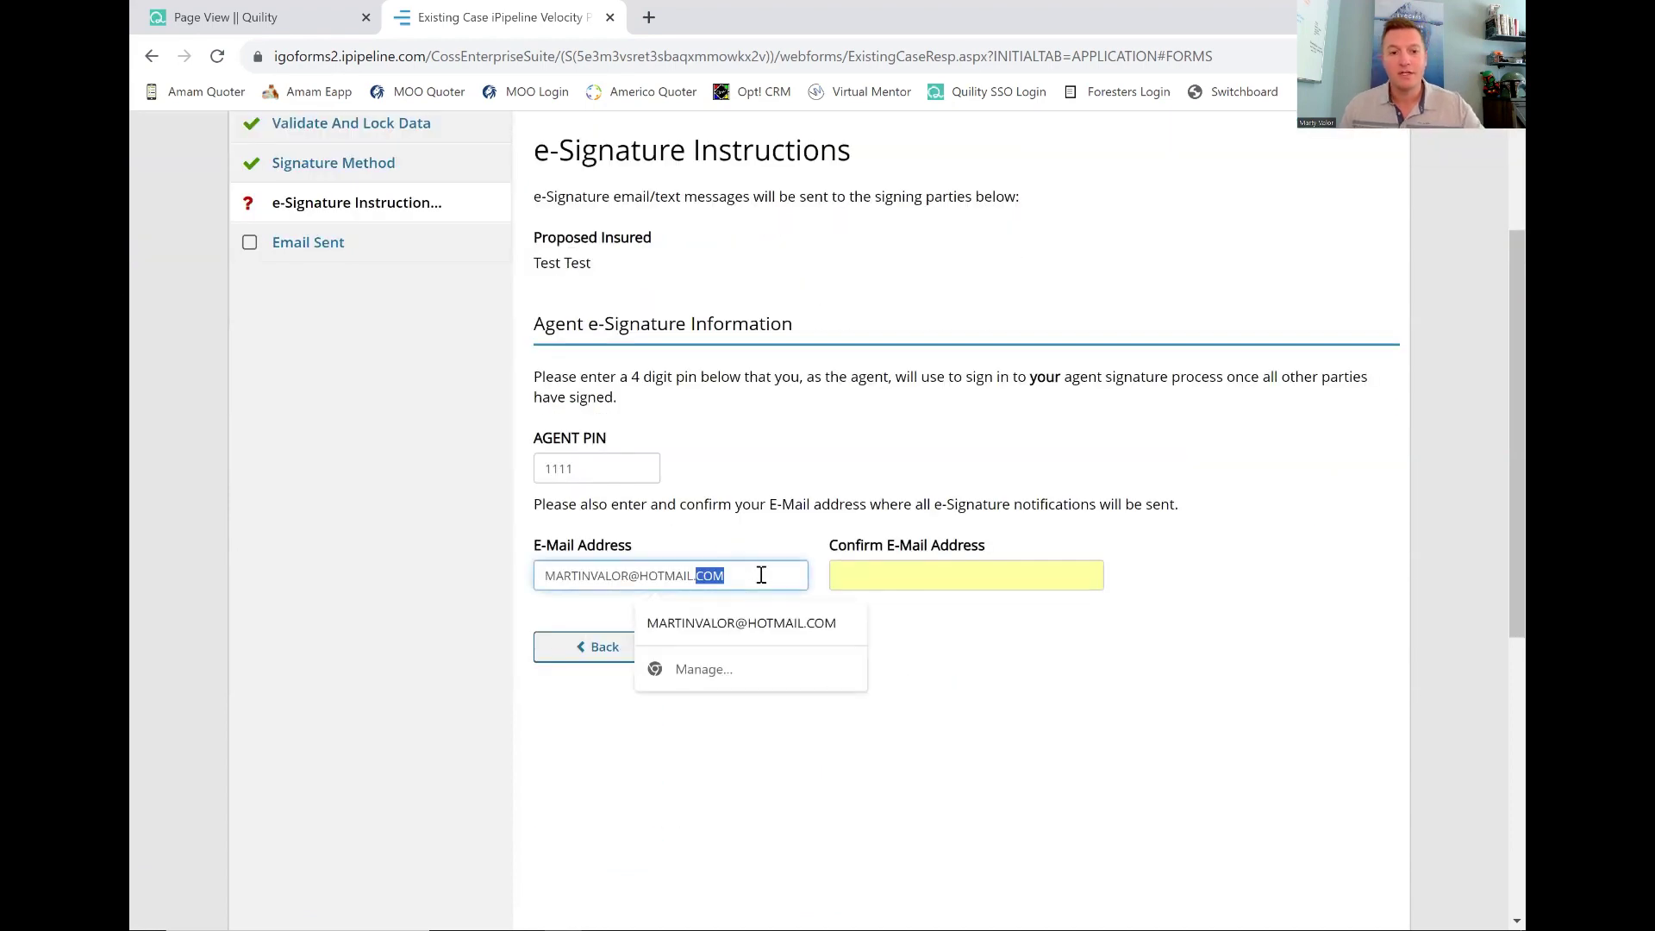
{"action": "triple_click", "coordinate": [761, 575]}
{"action": "key", "text": "ctrl+c"}
{"action": "left_click", "coordinate": [918, 575]}
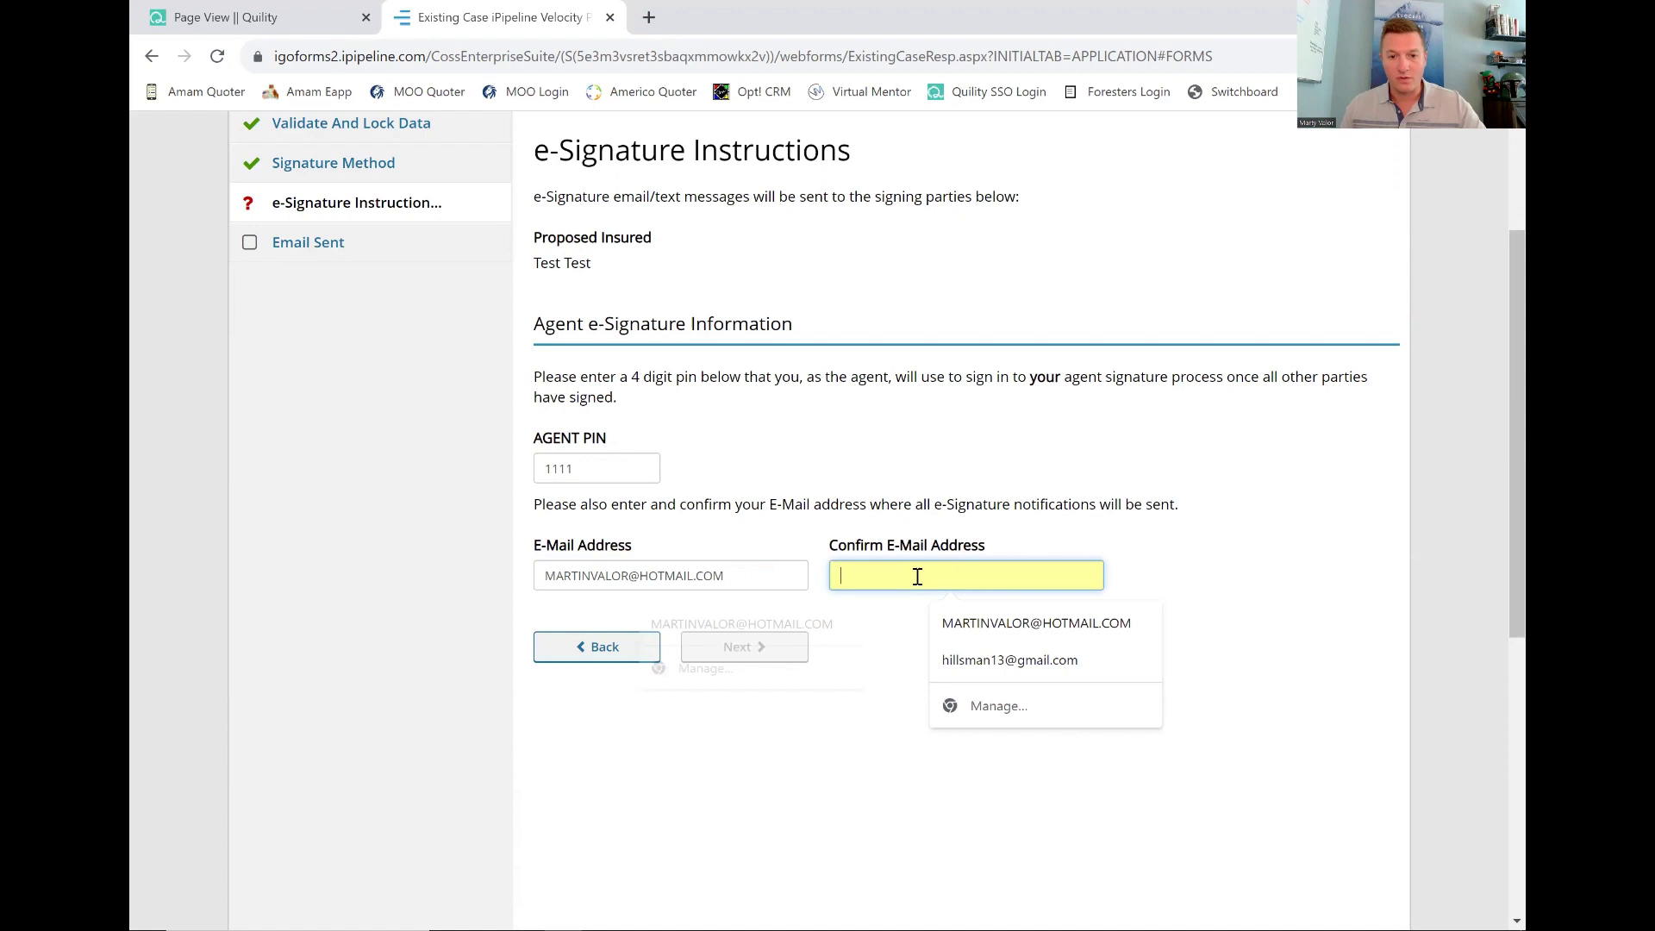
{"action": "key", "text": "ctrl+v"}
{"action": "key", "text": "Tab"}
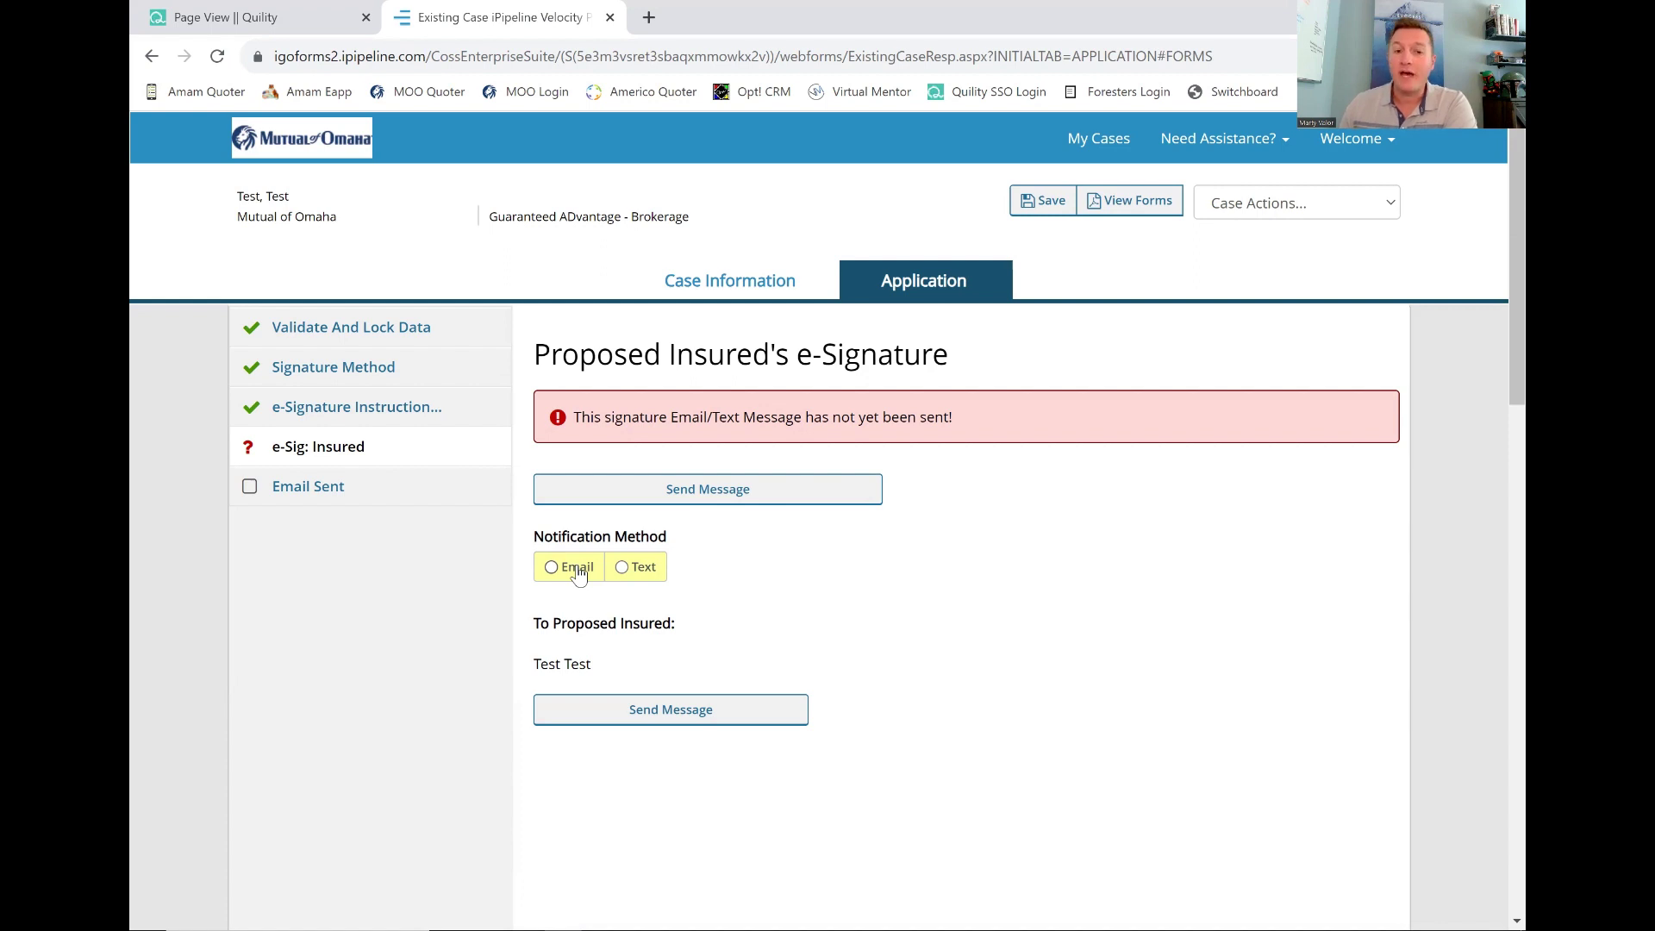
Switch the insured's notification method from Text to Email and review the e-mail subject and message.
{"action": "left_click", "coordinate": [622, 567]}
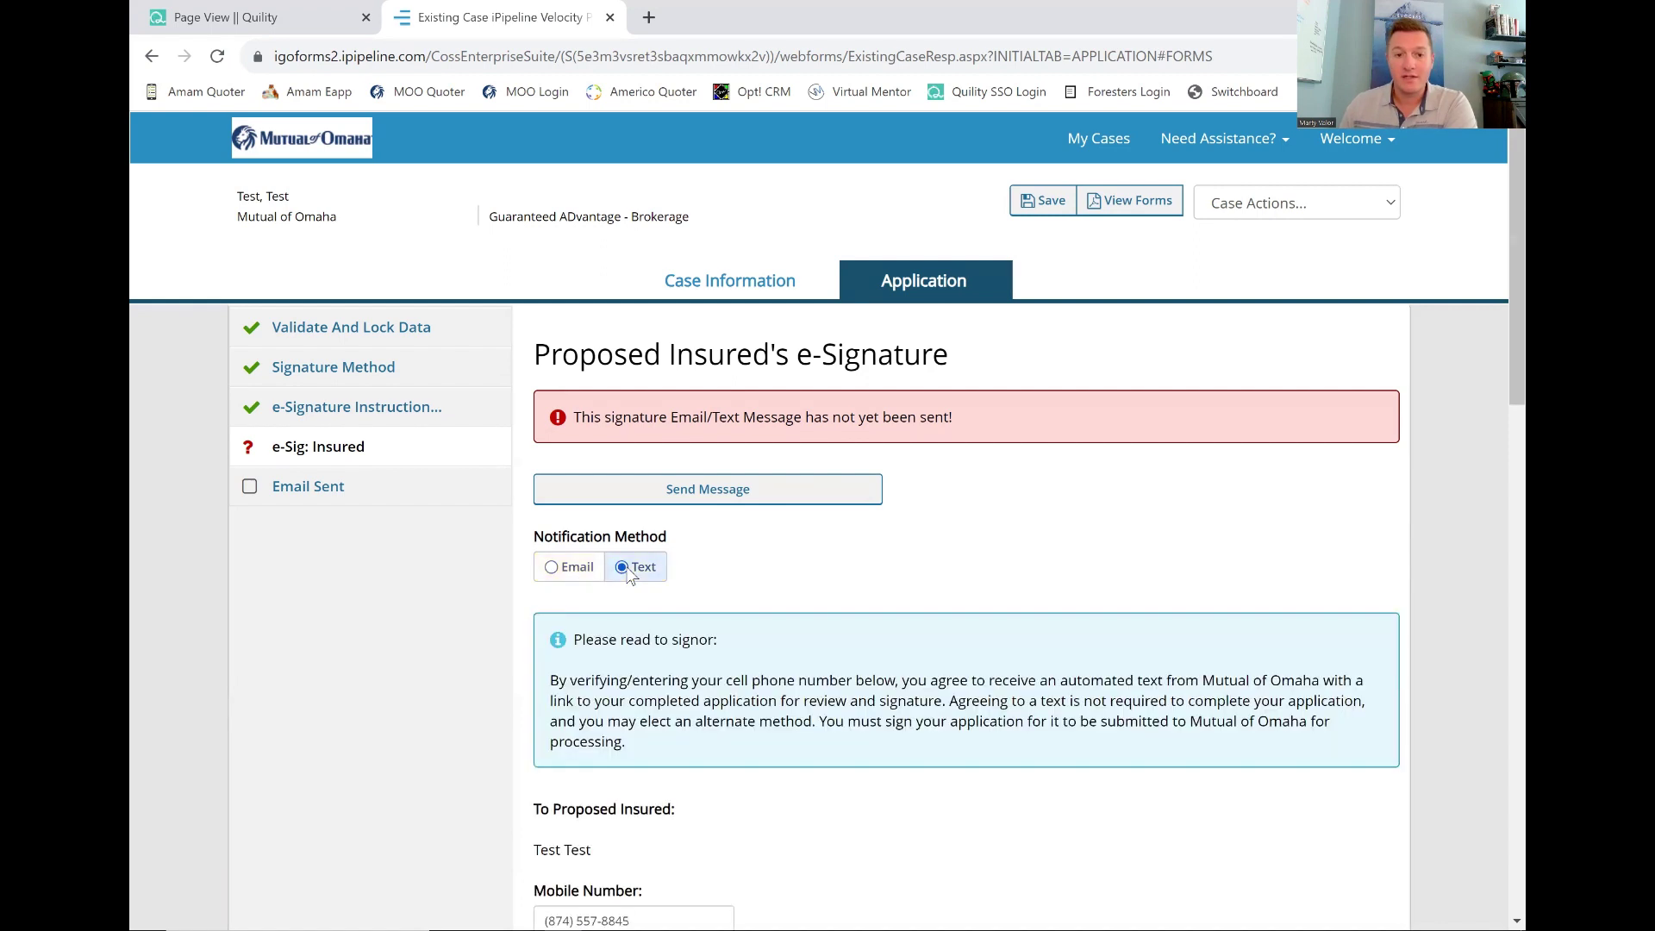
{"action": "left_click", "coordinate": [552, 567]}
{"action": "scroll", "coordinate": [725, 579], "scroll_direction": "down", "scroll_amount": 1}
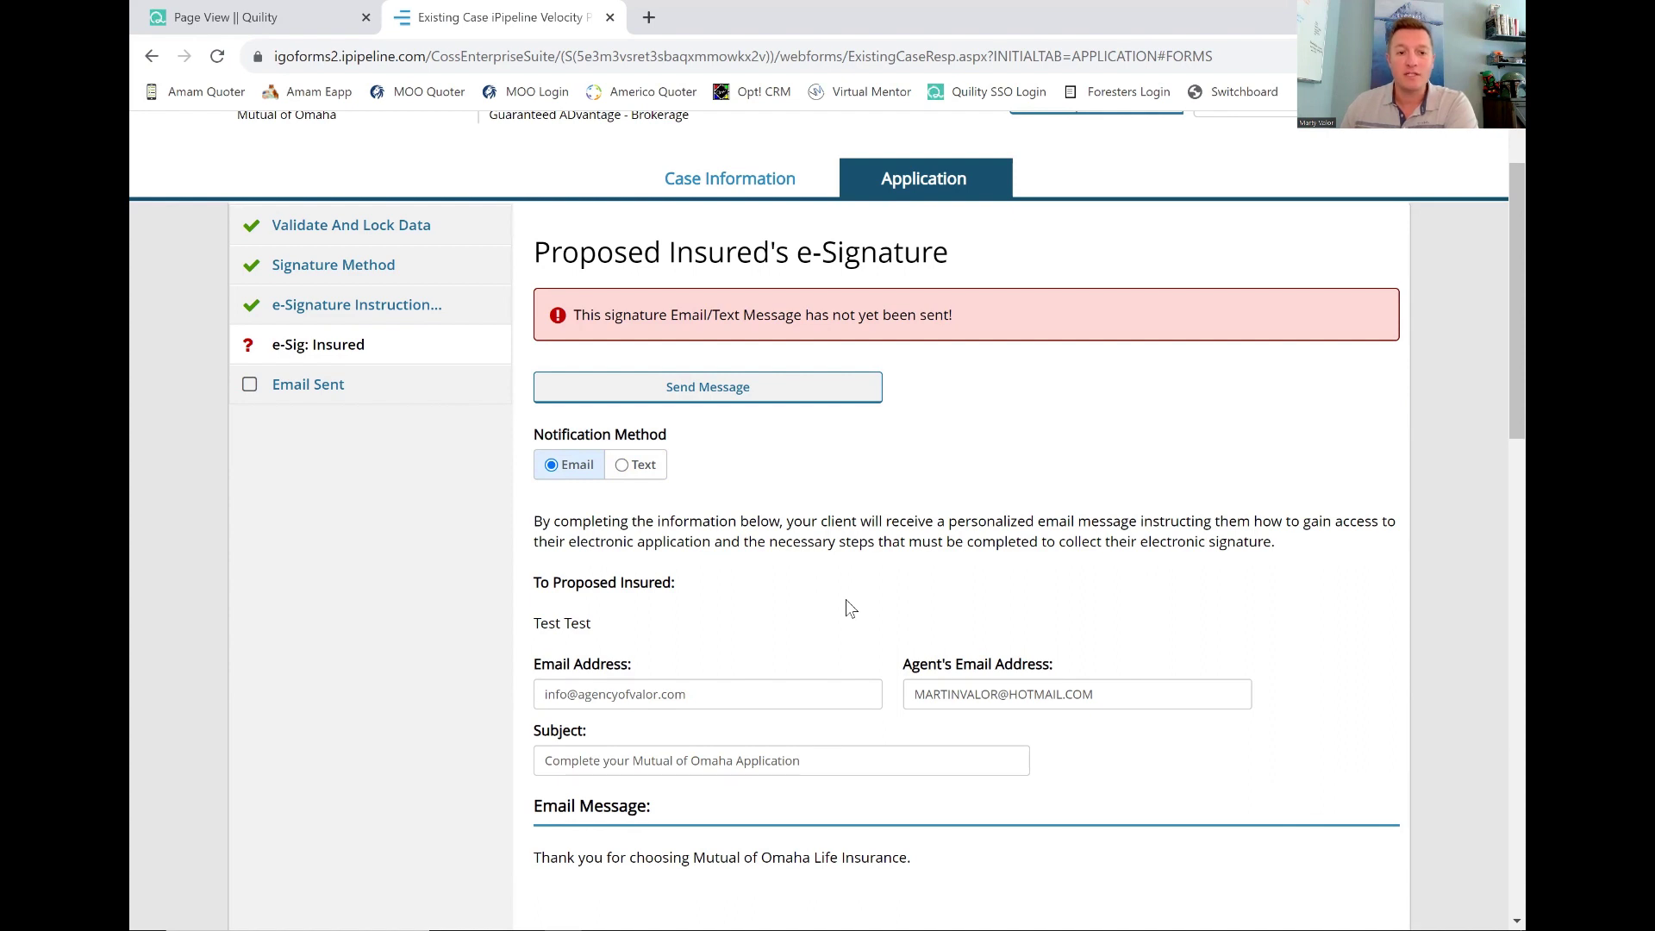
{"action": "scroll", "coordinate": [846, 603], "scroll_direction": "up", "scroll_amount": 2}
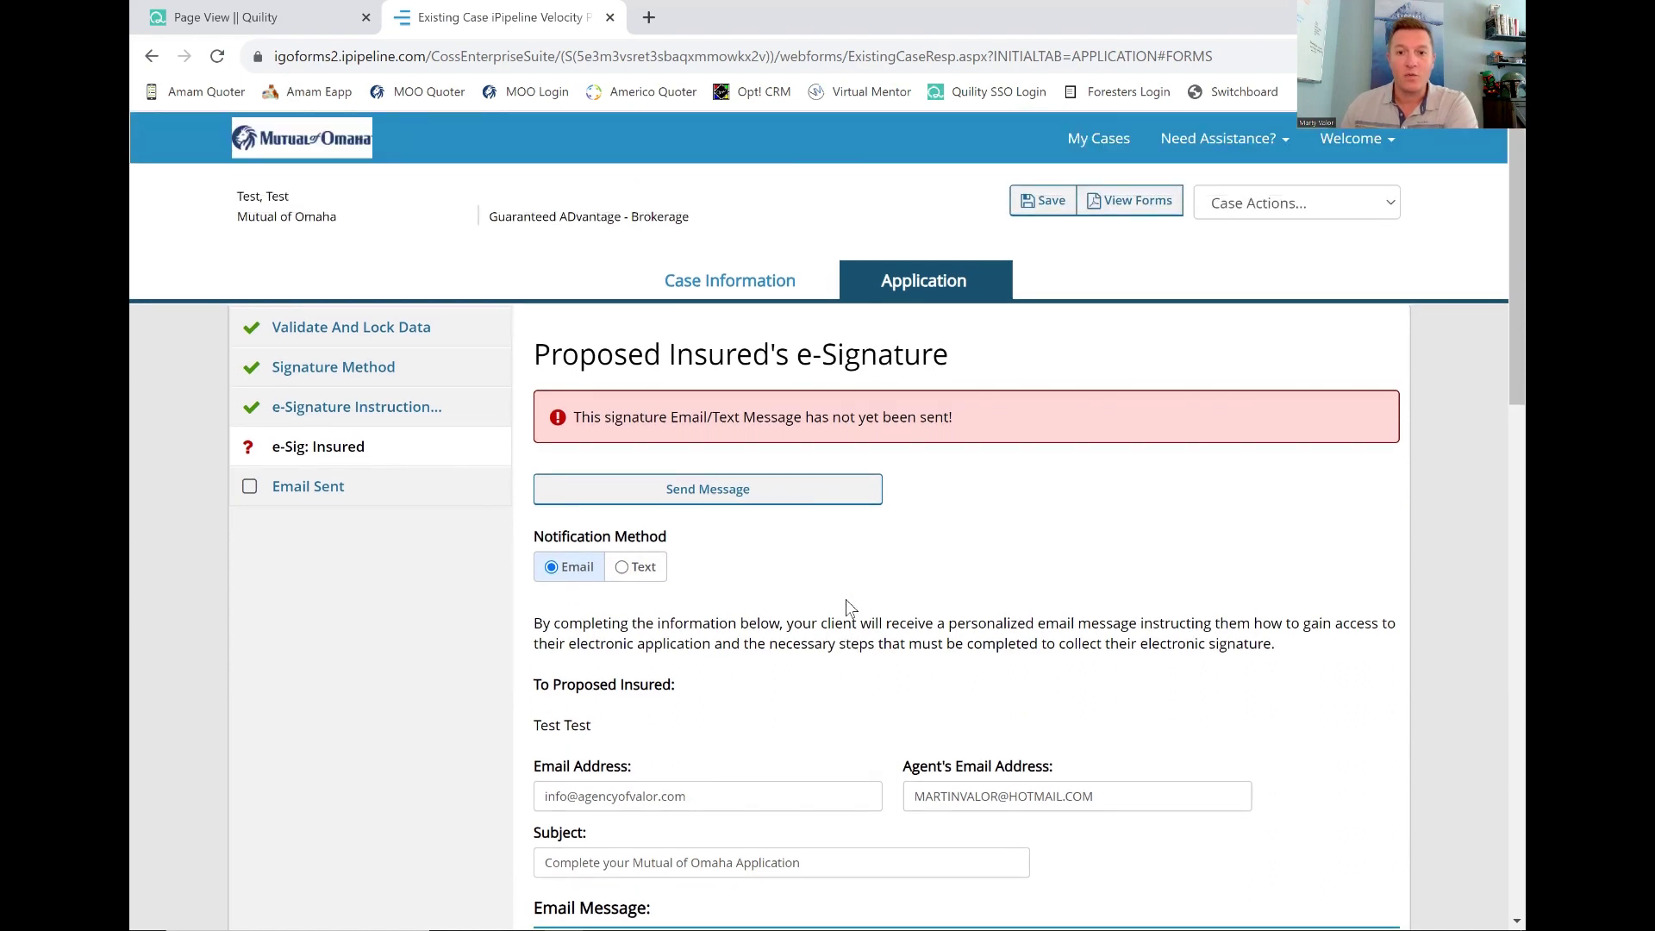